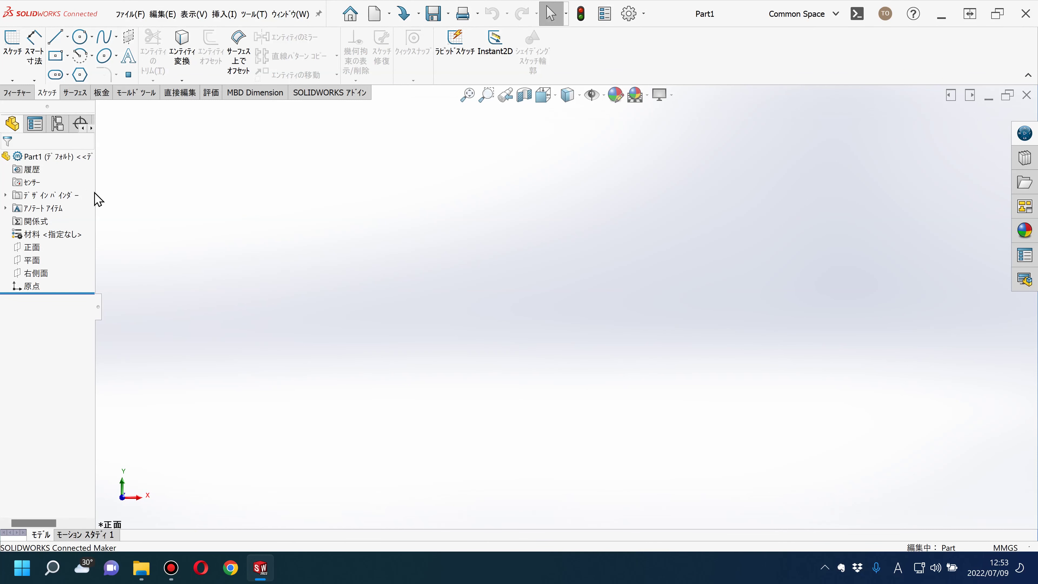
Widen the feature tree panel and start a new sketch on the Front plane.
left_click_drag(100, 190, 134, 191)
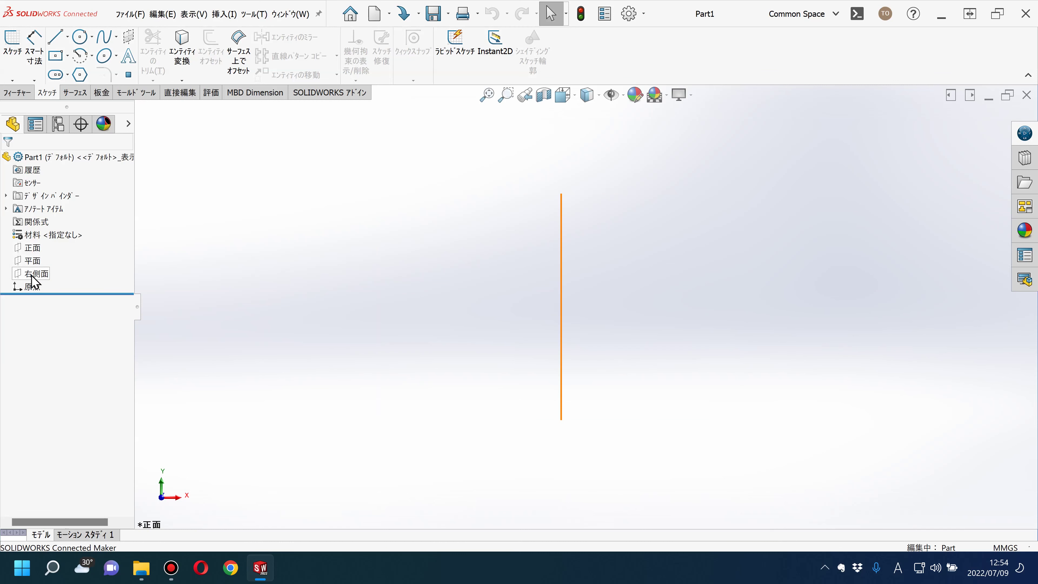
left_click(35, 252)
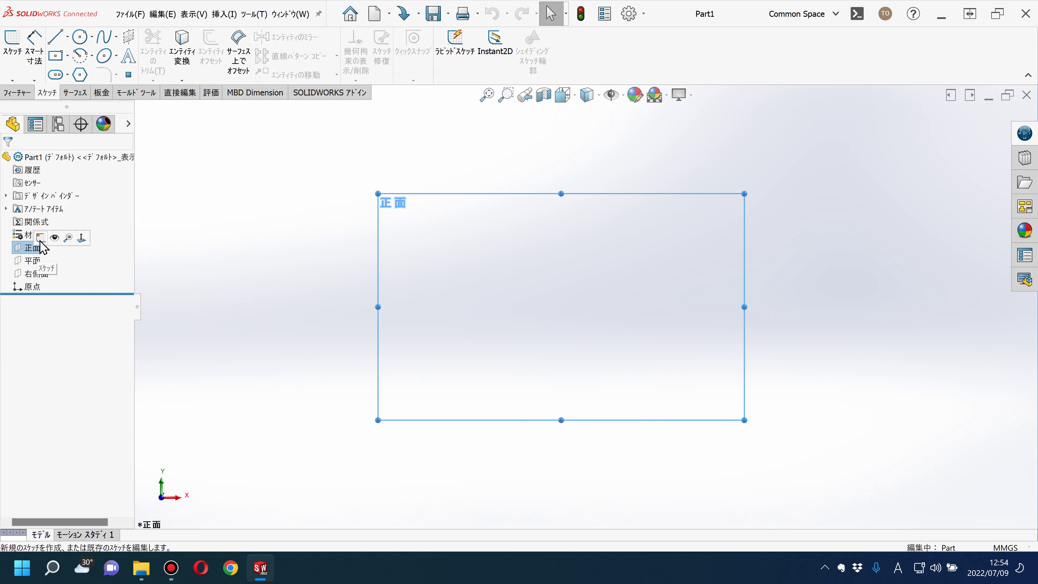
left_click(41, 239)
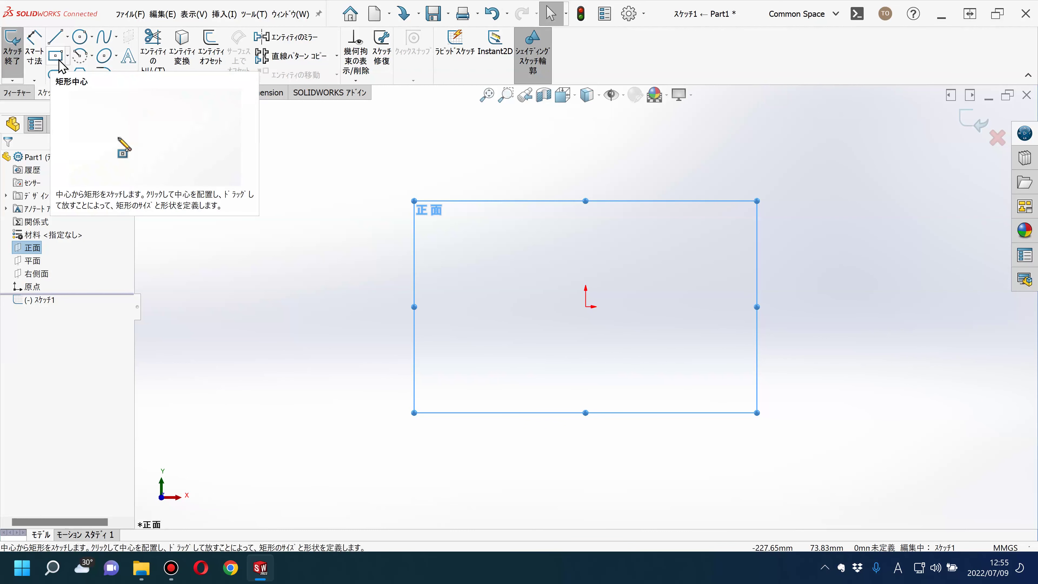
Activate the Circle tool in the empty Front-plane sketch.
left_click(80, 37)
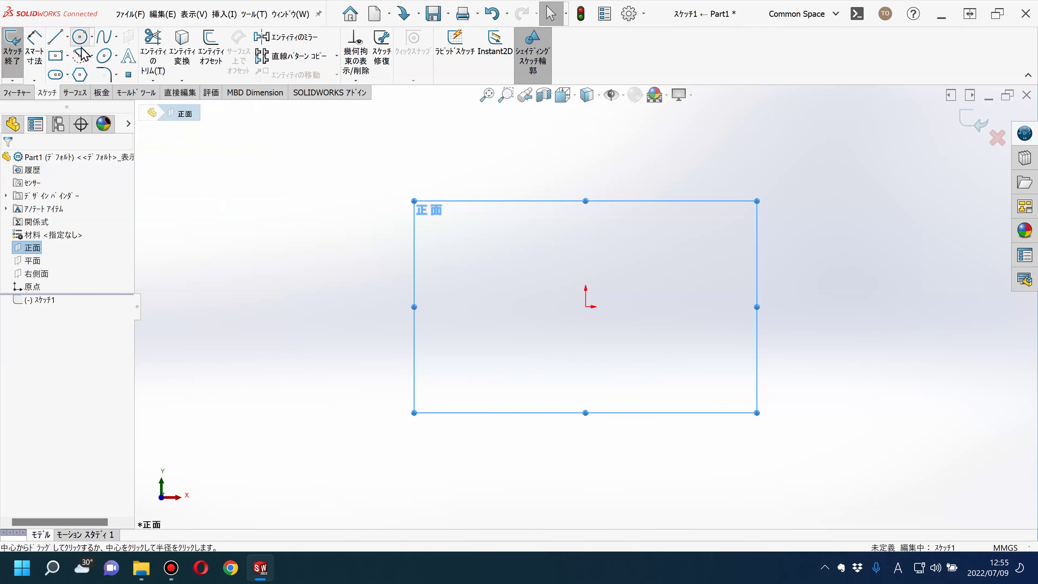
Draw a circle centred on the origin with a radius of about 60.58 mm.
left_click(586, 307)
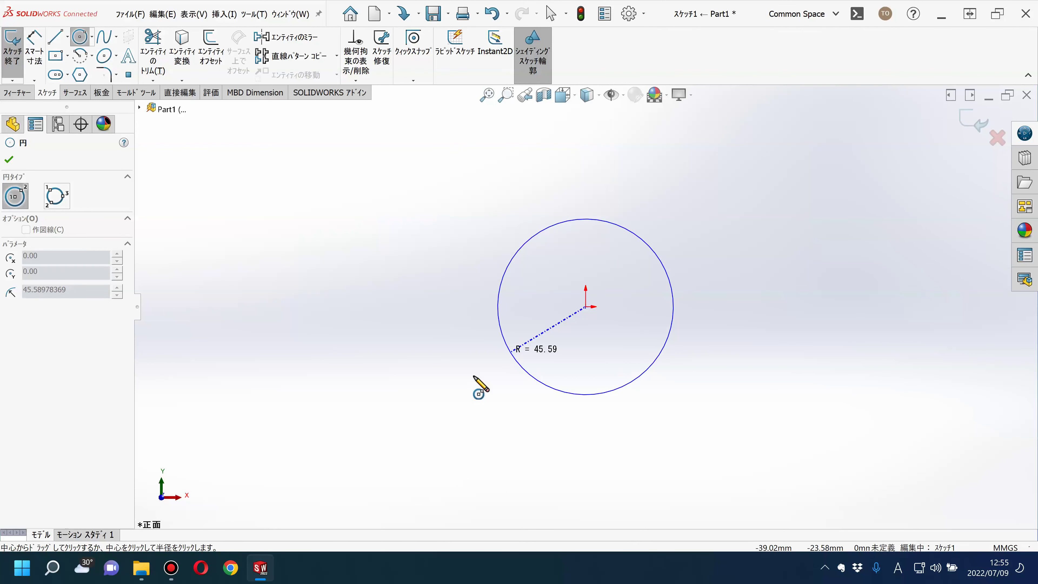
left_click(485, 365)
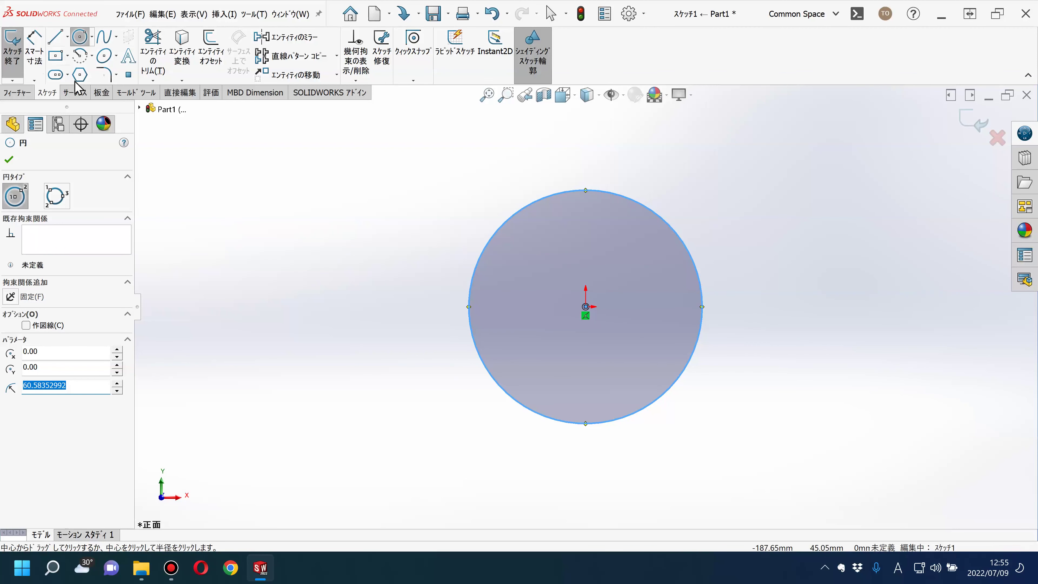
left_click(39, 62)
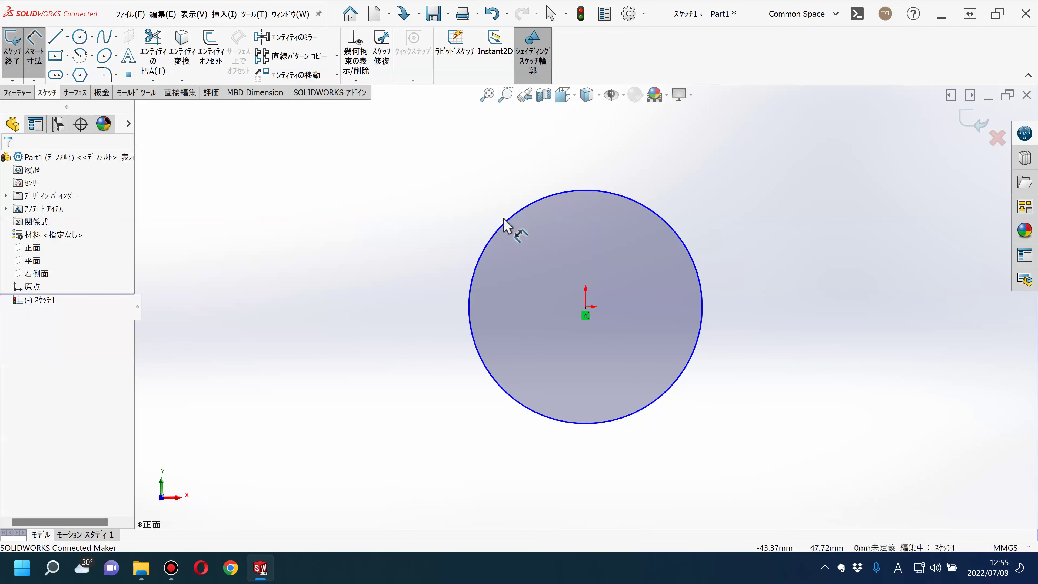
Add a diameter dimension to the circle, placed above it.
left_click(507, 231)
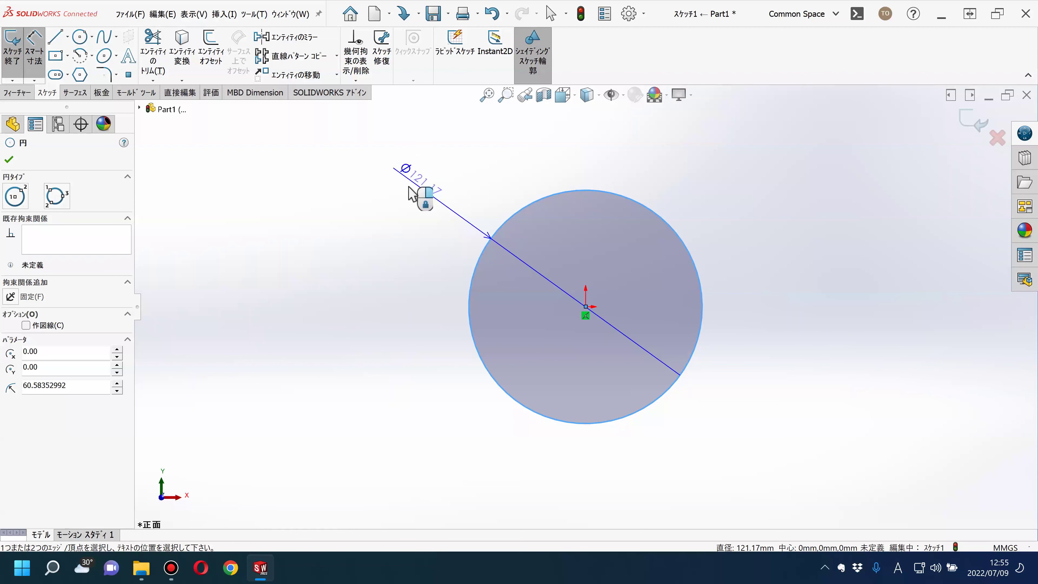
left_click(412, 191)
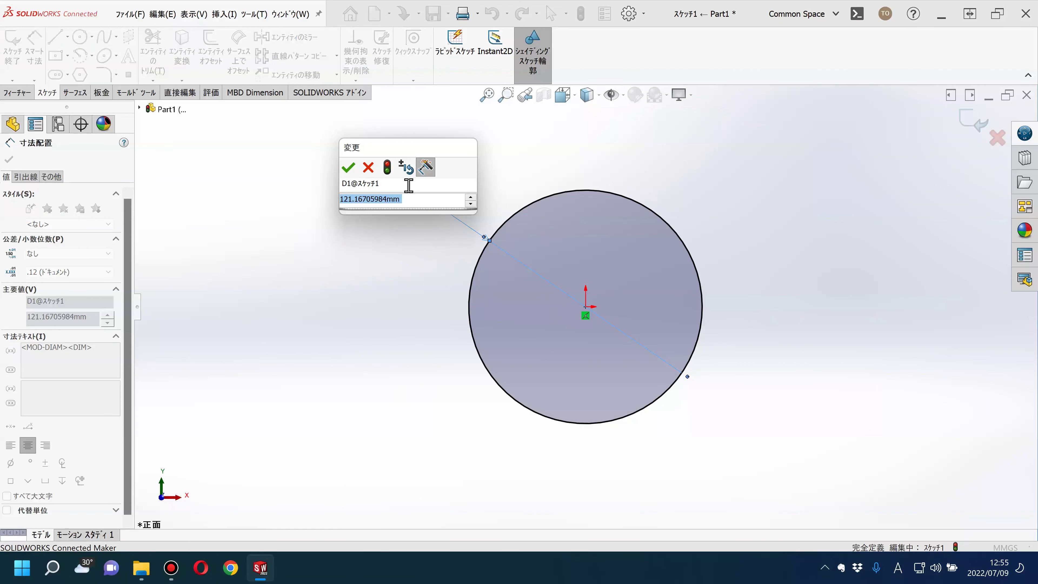
type("100")
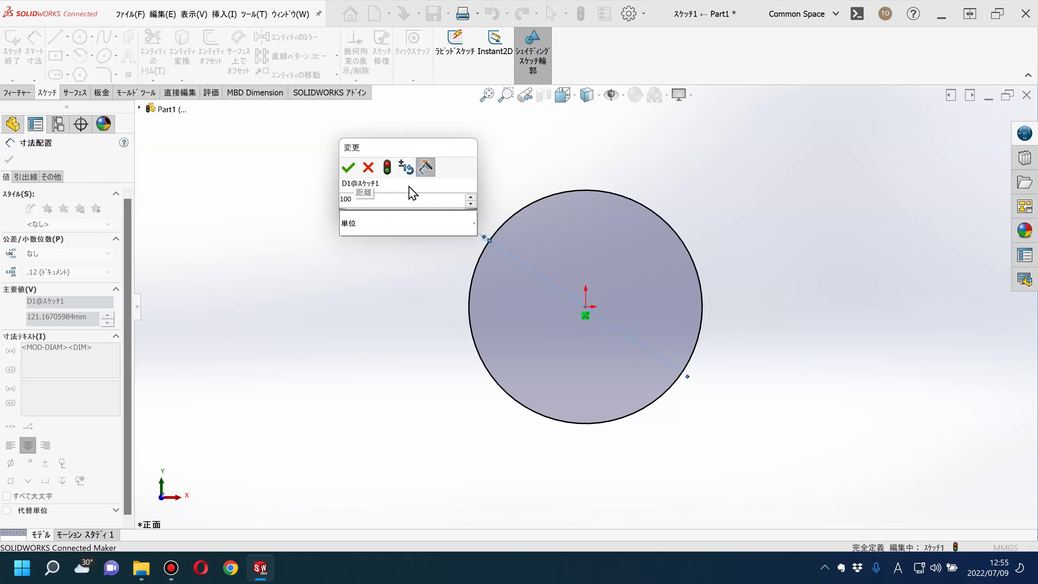
key("Return")
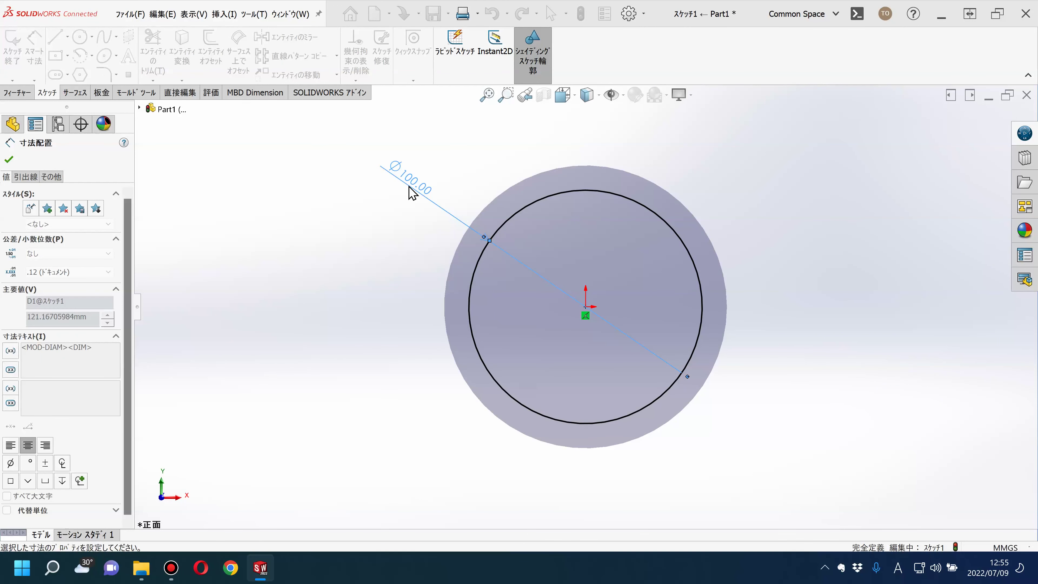
left_click(376, 260)
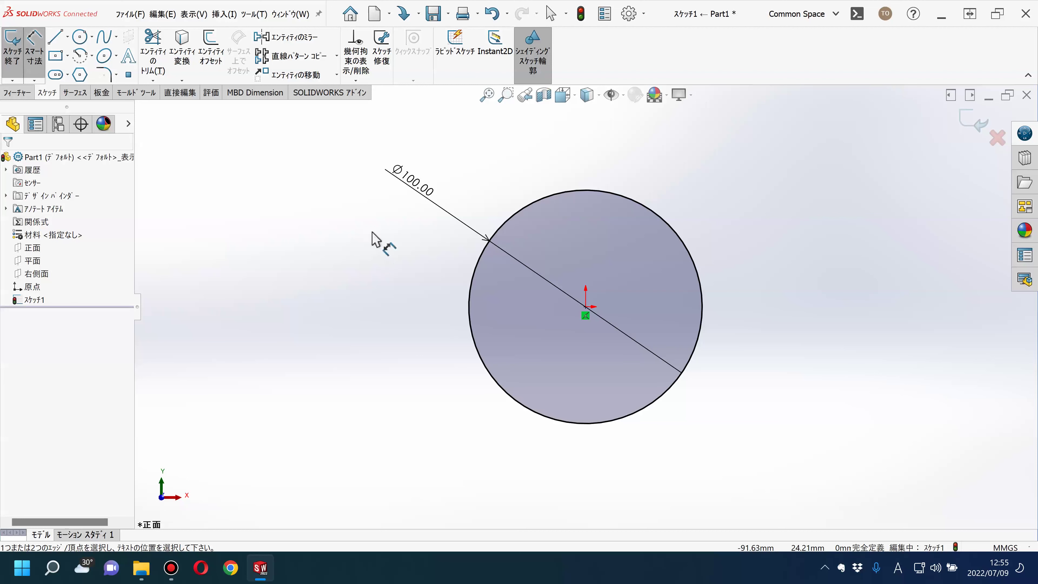
Edit the circle's diameter dimension to 100 mm.
double_click(407, 184)
type("100")
key("Return")
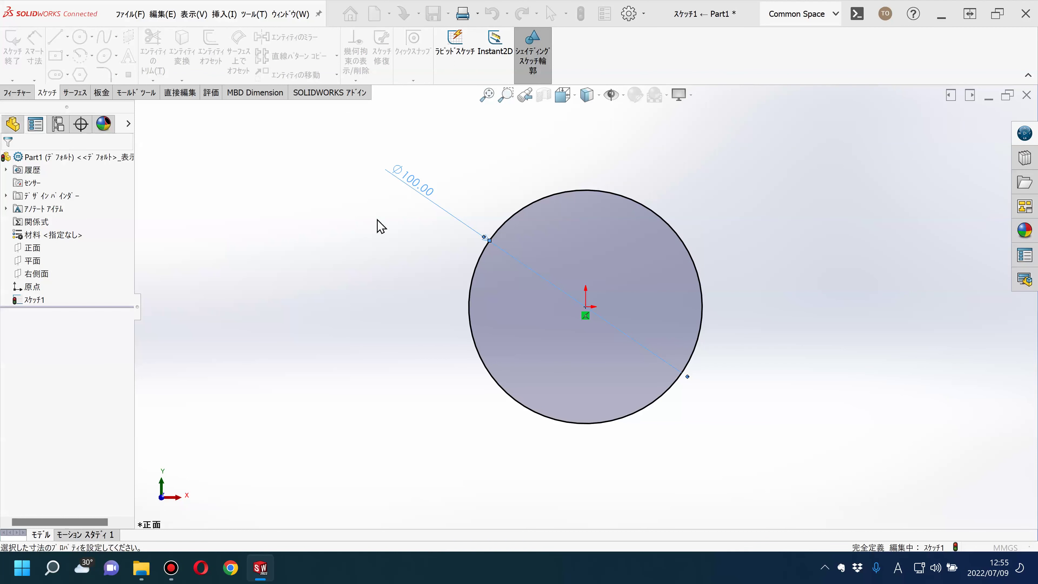
key("Return")
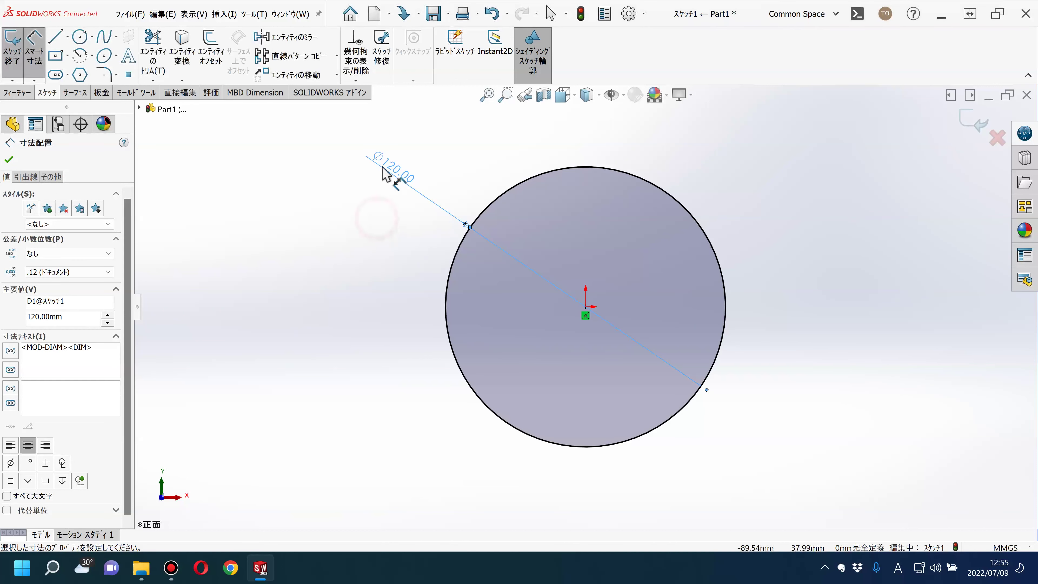
key("Escape")
double_click(392, 170)
type("100")
key("Return")
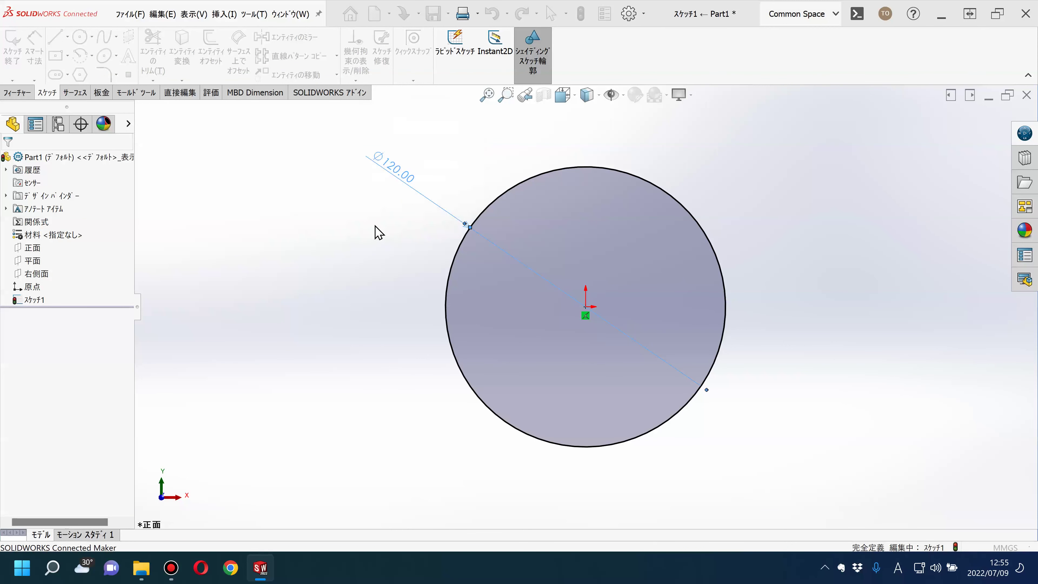
left_click(375, 225)
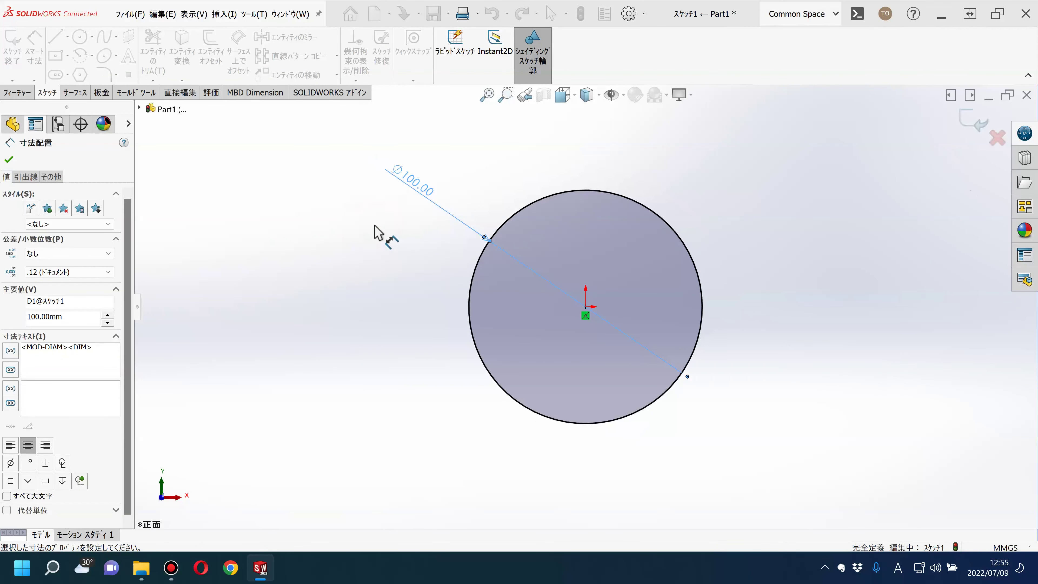
Exit the circle sketch and select Sketch1 in the tree for extruding.
right_click(725, 265)
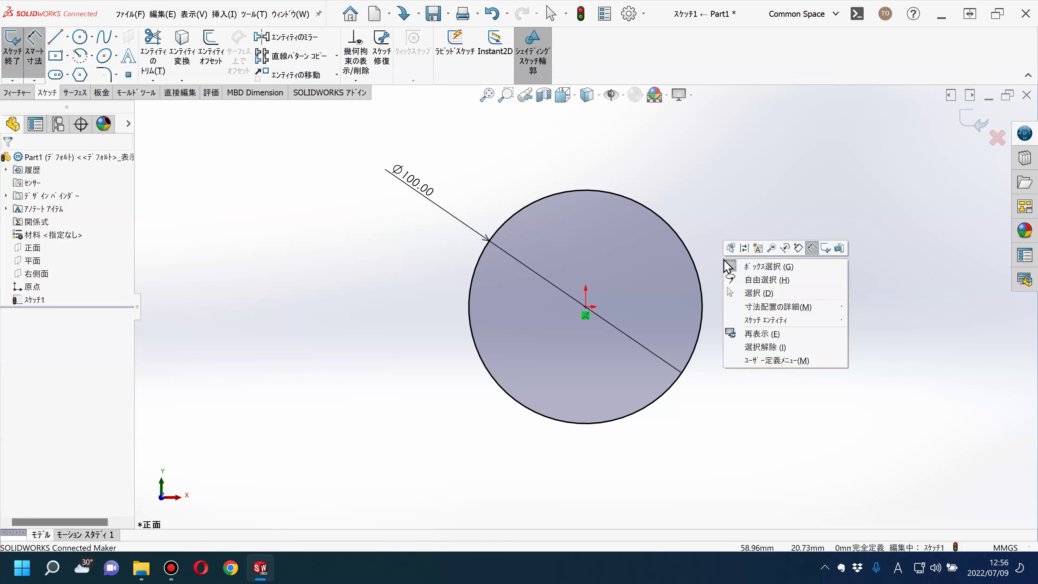
left_click(826, 249)
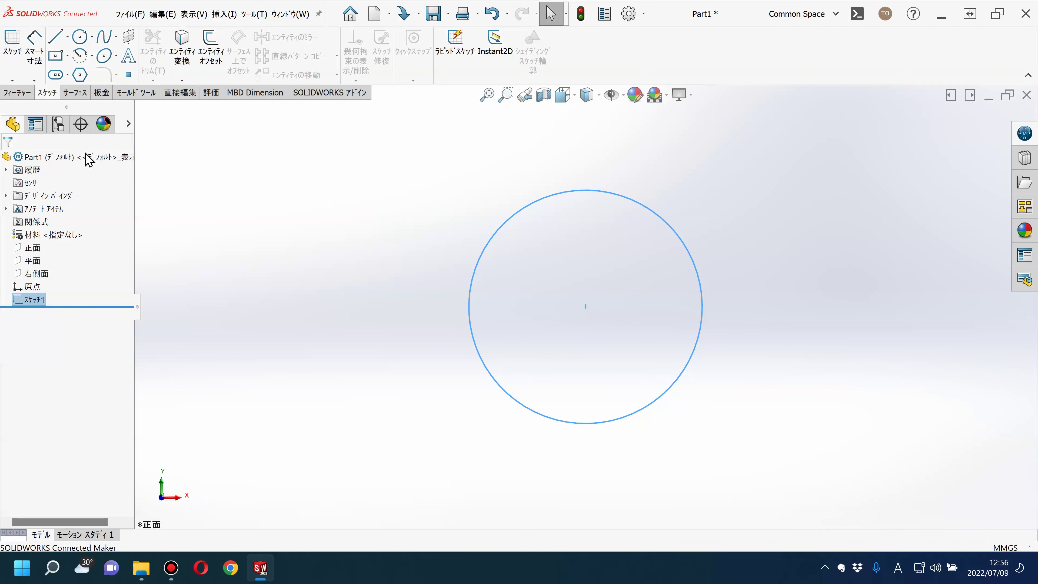
left_click(16, 93)
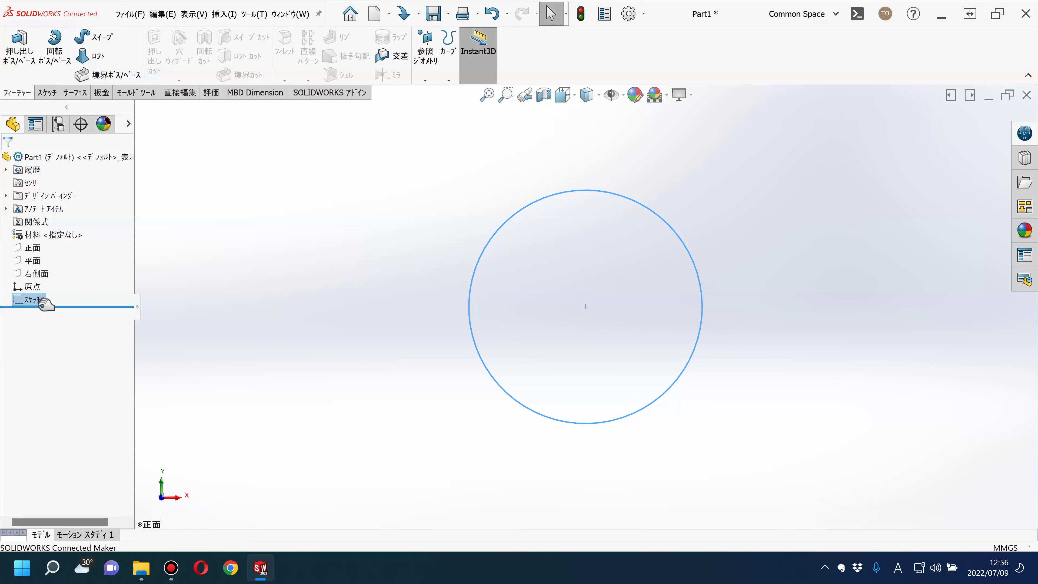
left_click(376, 288)
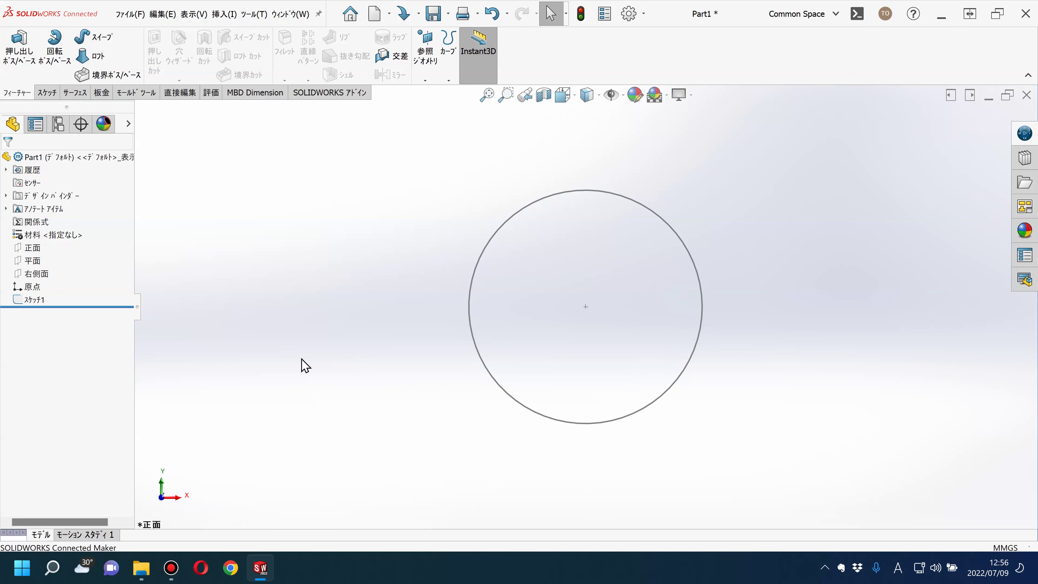
left_click(36, 302)
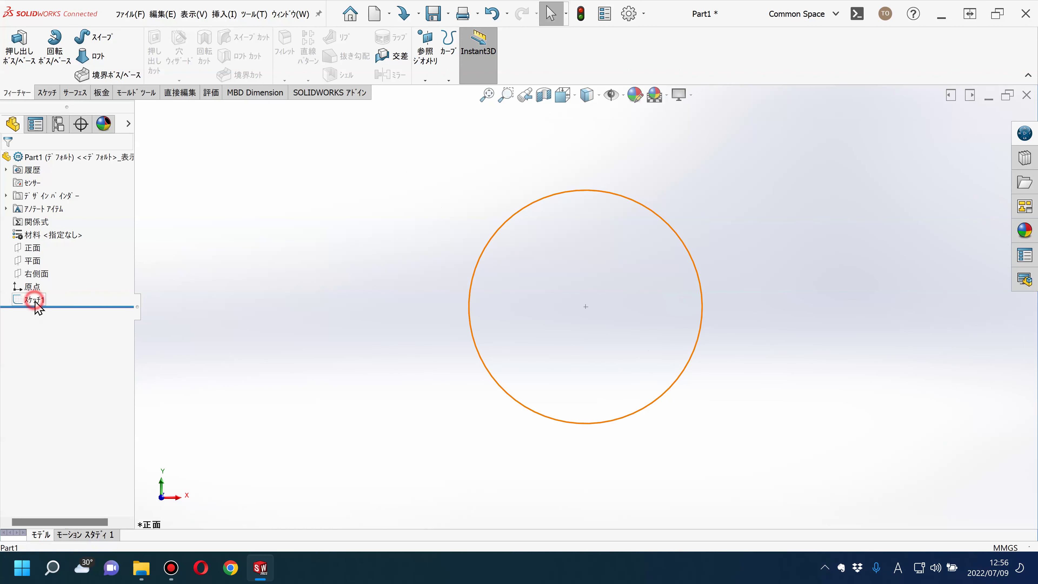
Extrude Sketch1 50 mm into a Ø100 mm cylinder as Boss-Extrude1.
left_click(26, 56)
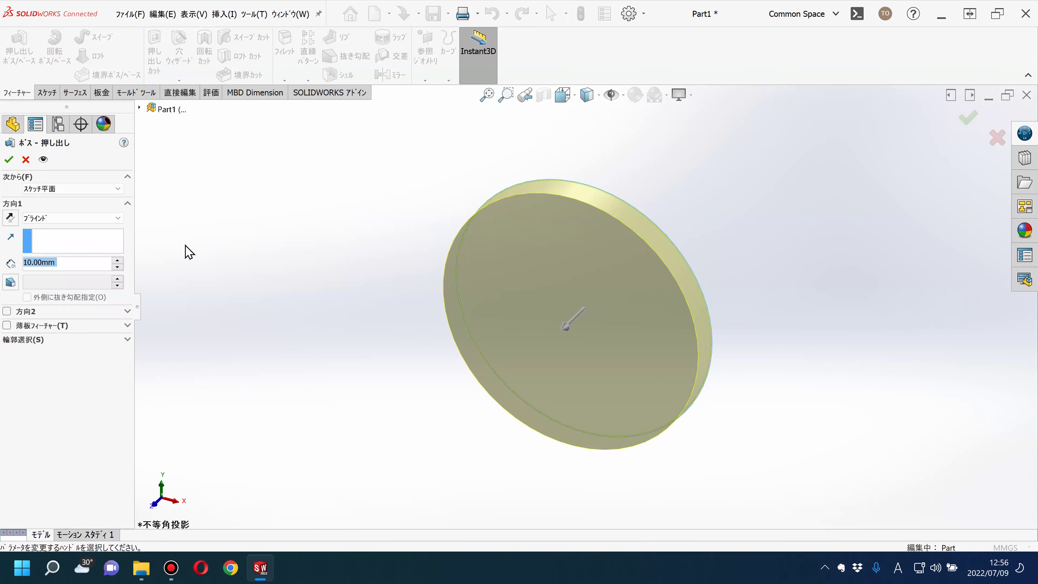
type("50")
key("Return")
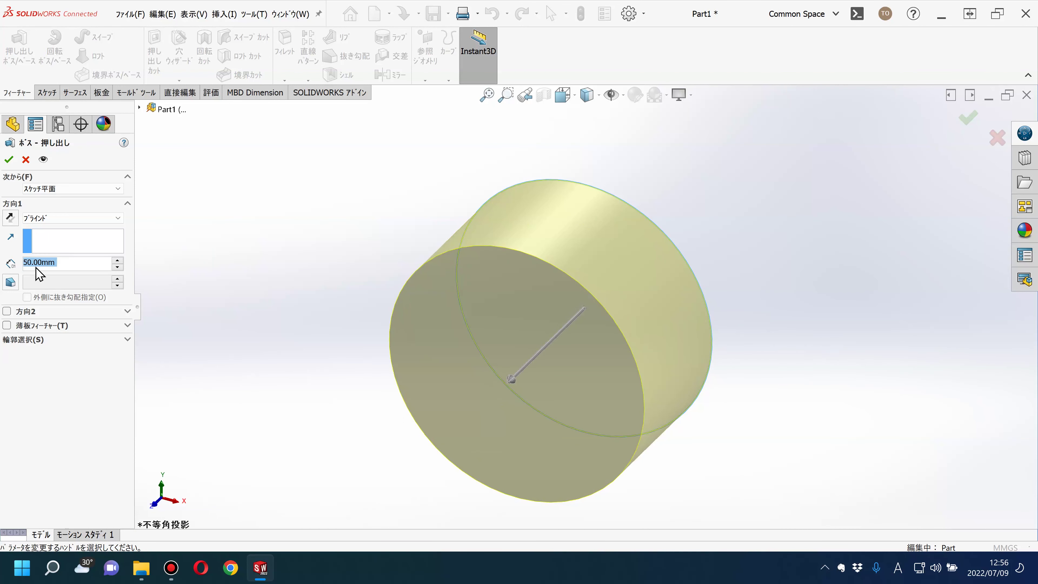
left_click(9, 160)
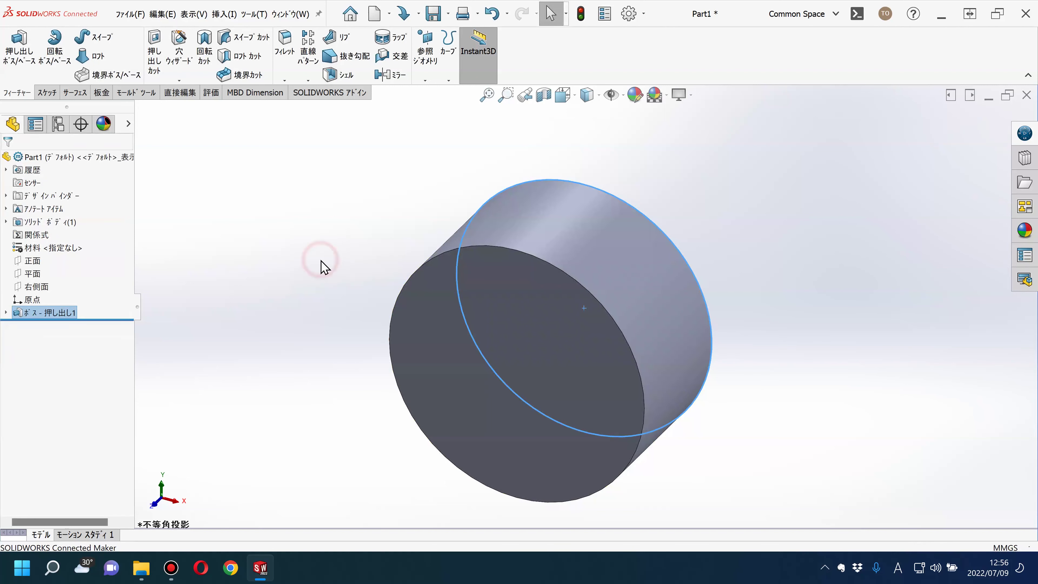
left_click(321, 260)
Orbit the cylinder to face its end and select the flat end face.
mouse_move(366, 354)
middle_mouse_down()
mouse_move(204, 353)
mouse_move(406, 308)
mouse_move(412, 273)
mouse_move(395, 301)
middle_mouse_up()
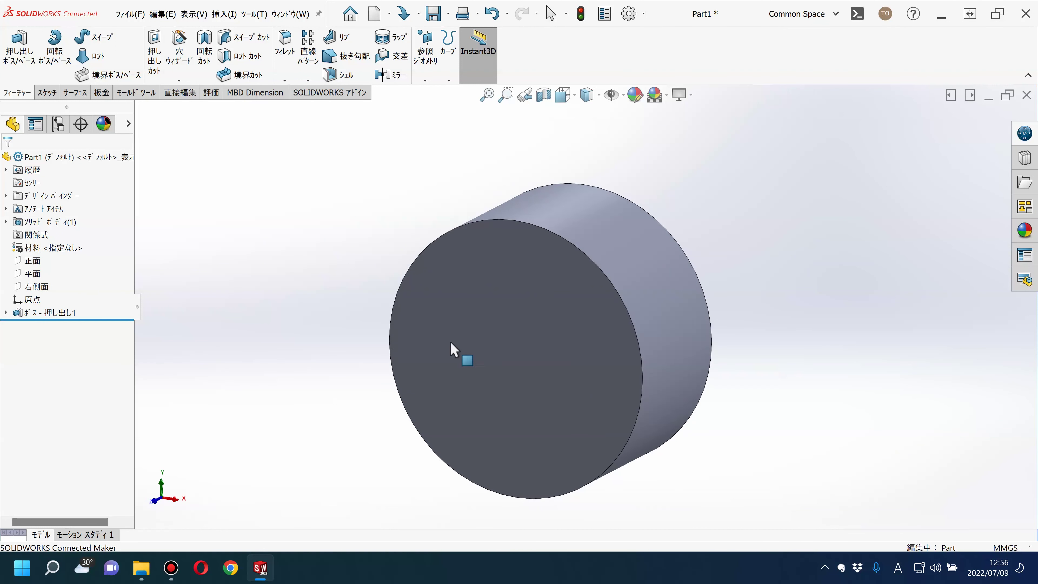
left_click(546, 379)
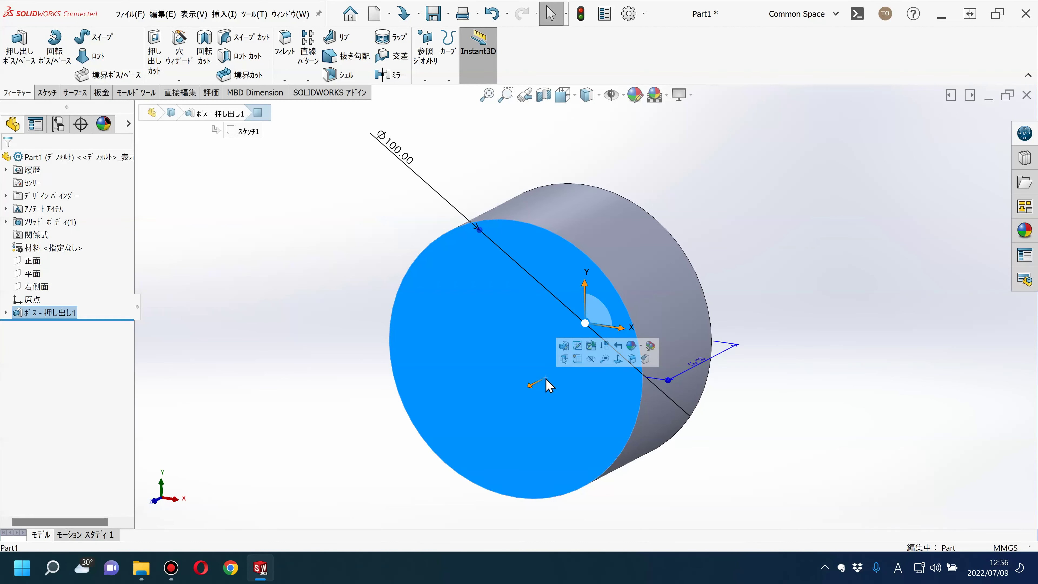
left_click(926, 214)
middle_click_drag(848, 387, 671, 389)
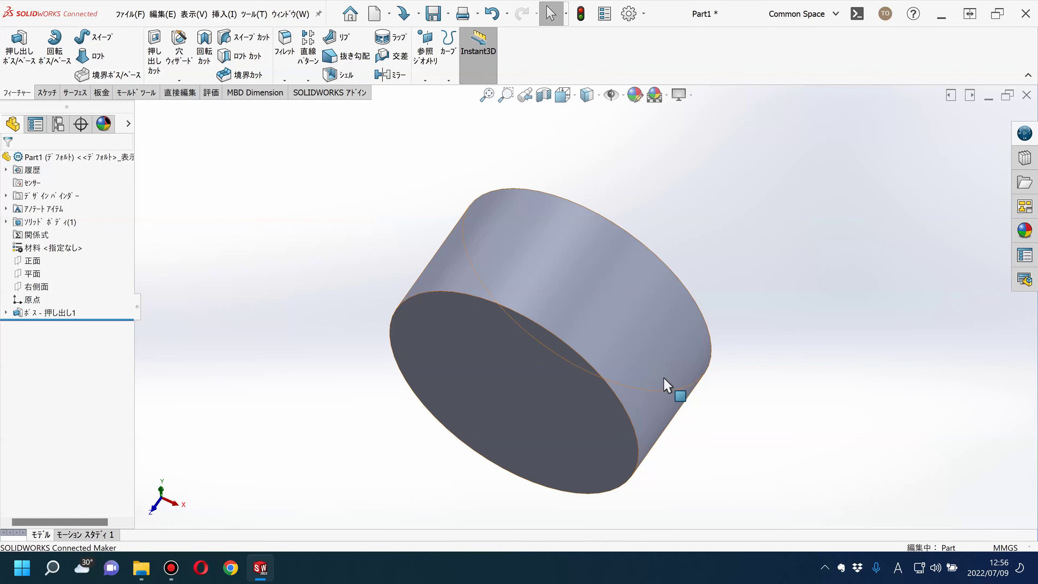
mouse_move(732, 424)
middle_mouse_down()
mouse_move(746, 331)
mouse_move(737, 347)
mouse_move(547, 403)
middle_mouse_up()
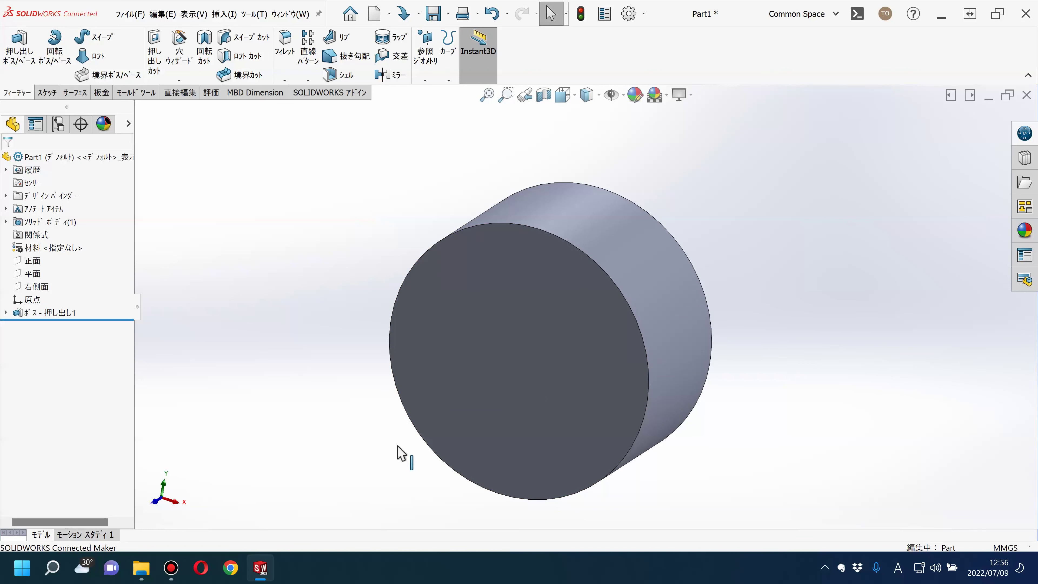
left_click(498, 392)
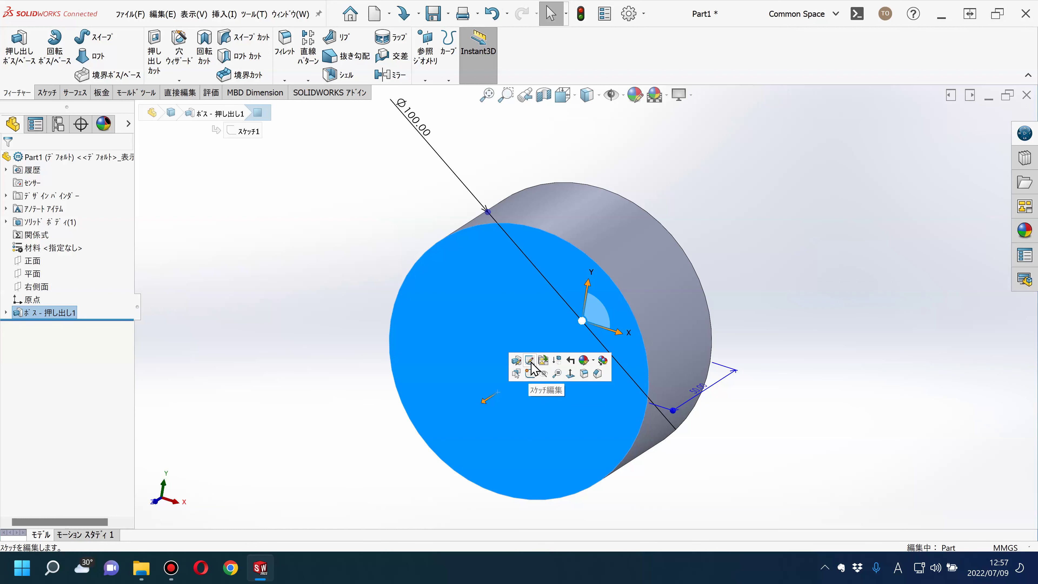
Start Sketch2 on the cylinder's end face and choose the Center Rectangle type.
left_click(531, 376)
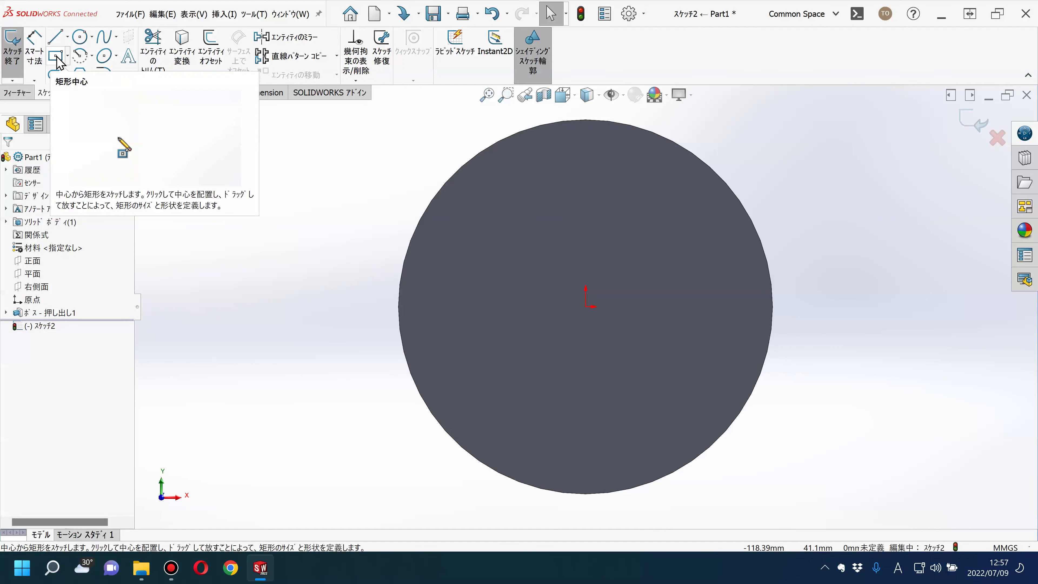
left_click(67, 58)
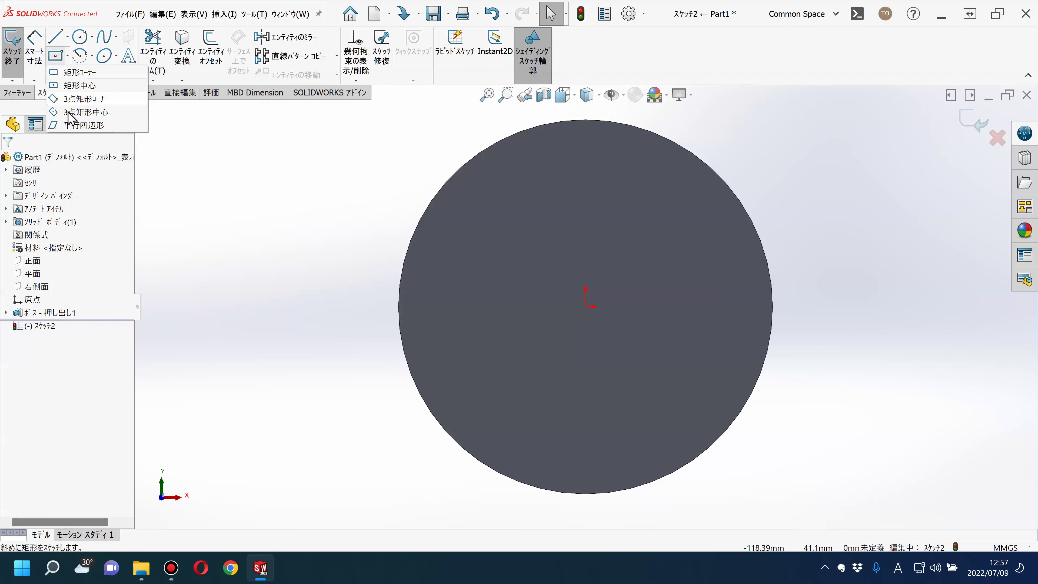
left_click(77, 72)
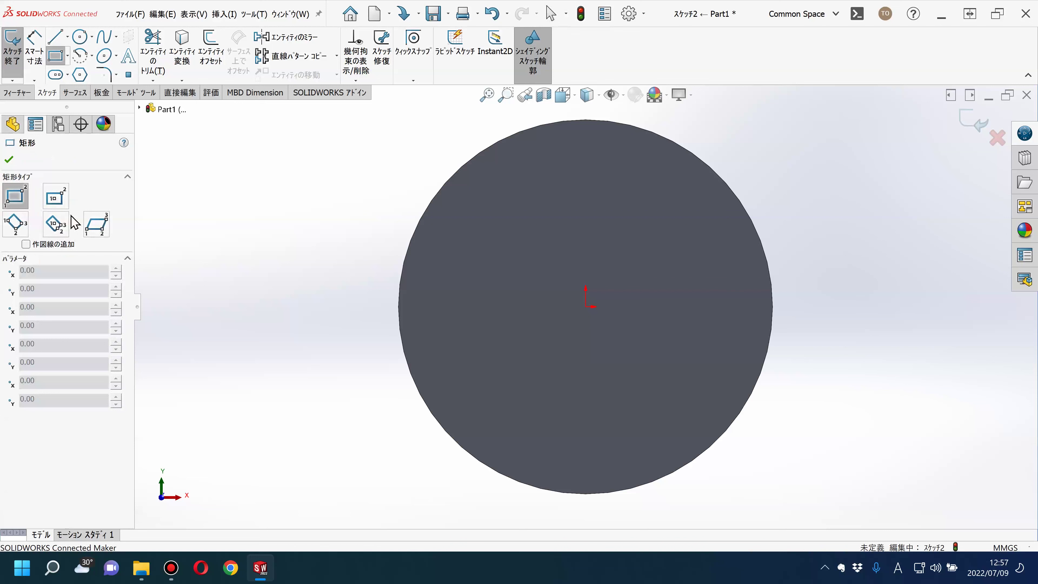
left_click(56, 196)
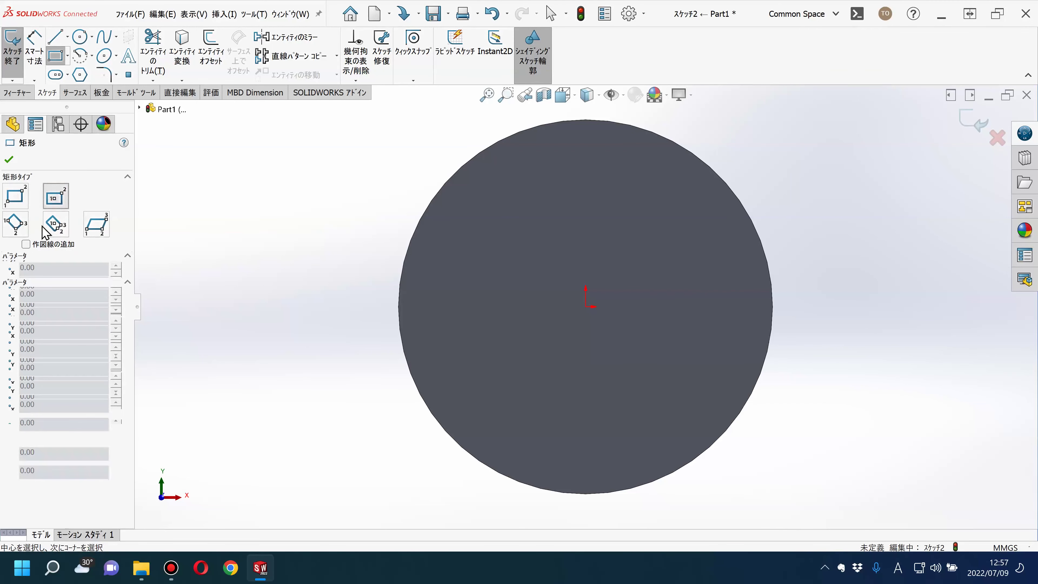
left_click(15, 224)
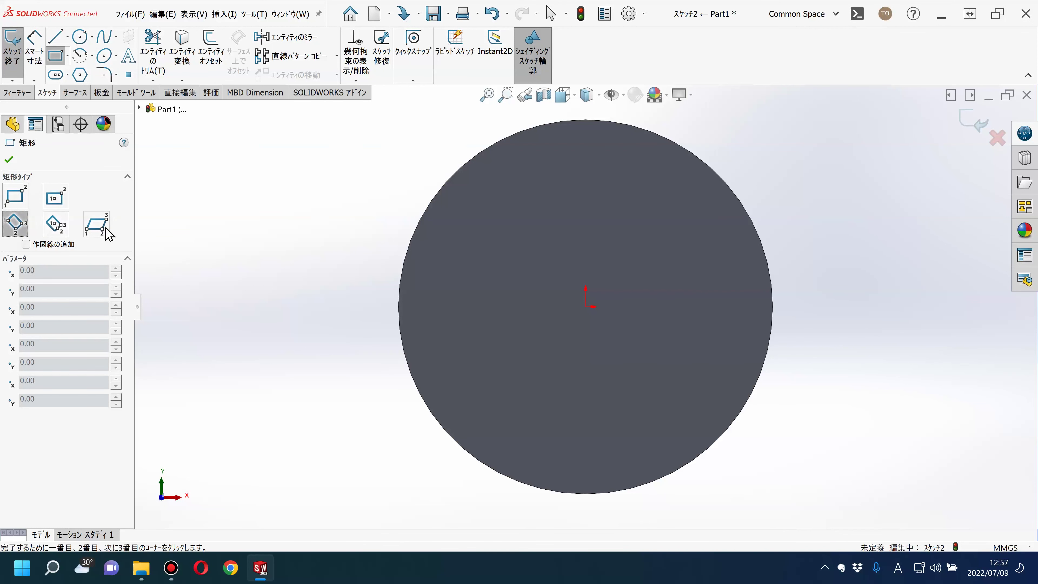
left_click(56, 224)
left_click(97, 224)
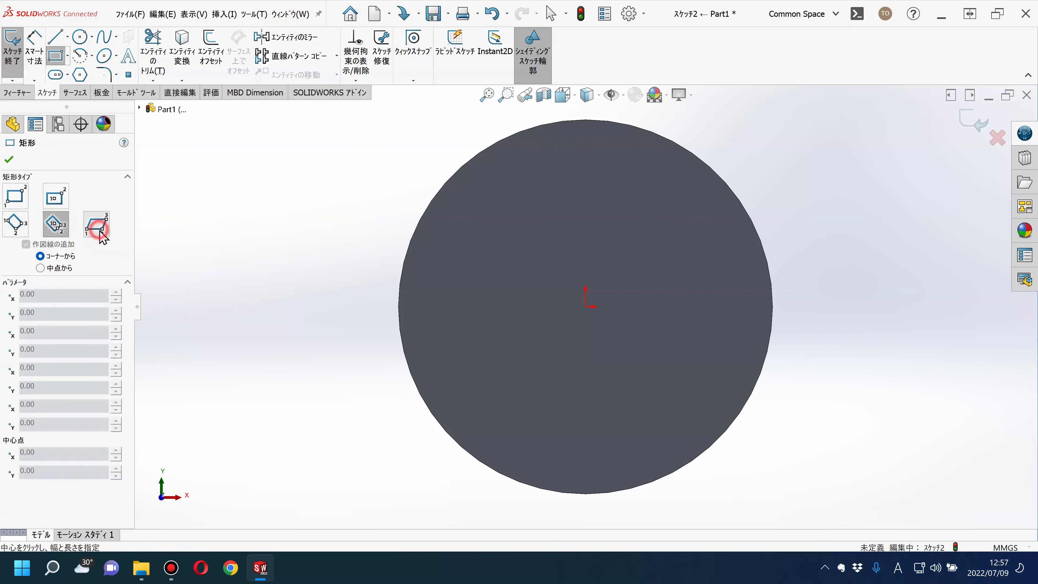
left_click(62, 201)
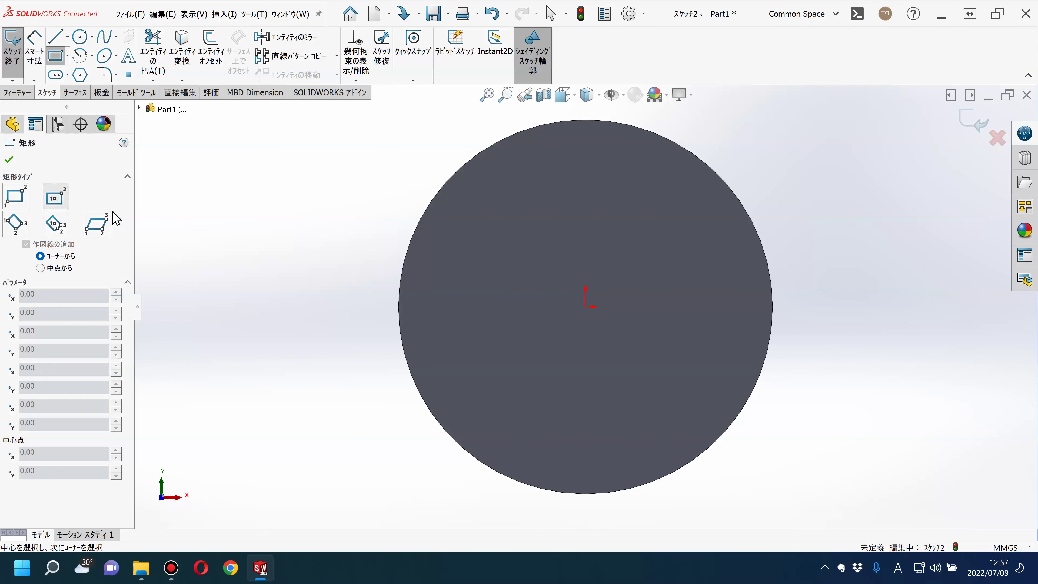
Draw a centre rectangle at the origin and dimension its width to 50 mm.
left_click(585, 306)
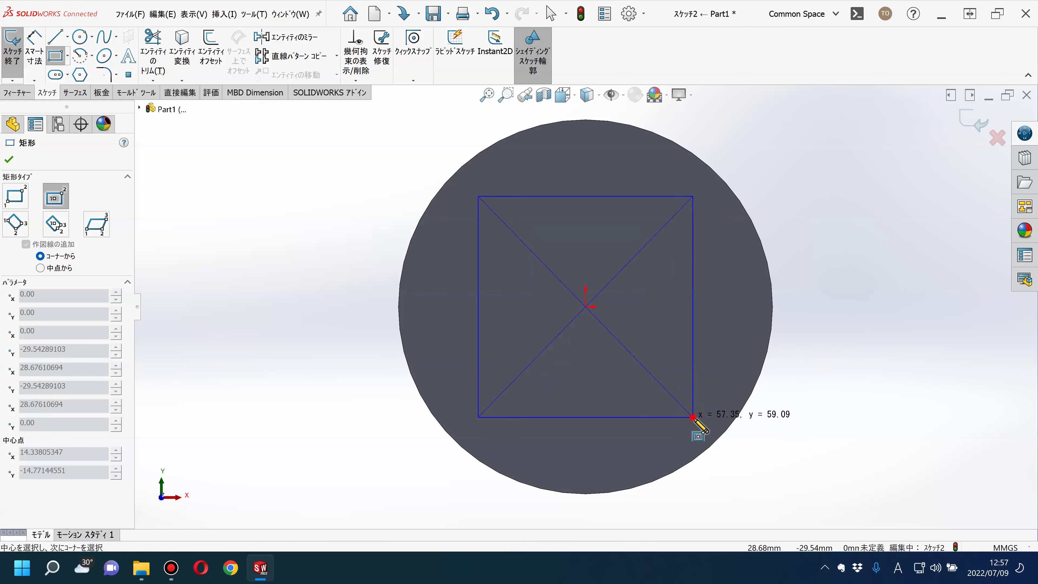
left_click(692, 416)
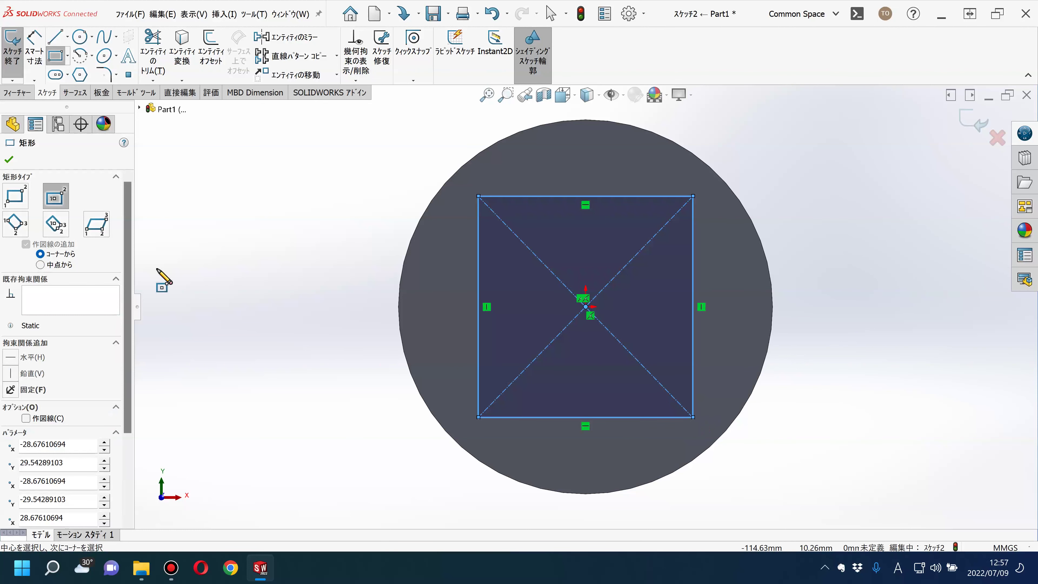
left_click(36, 60)
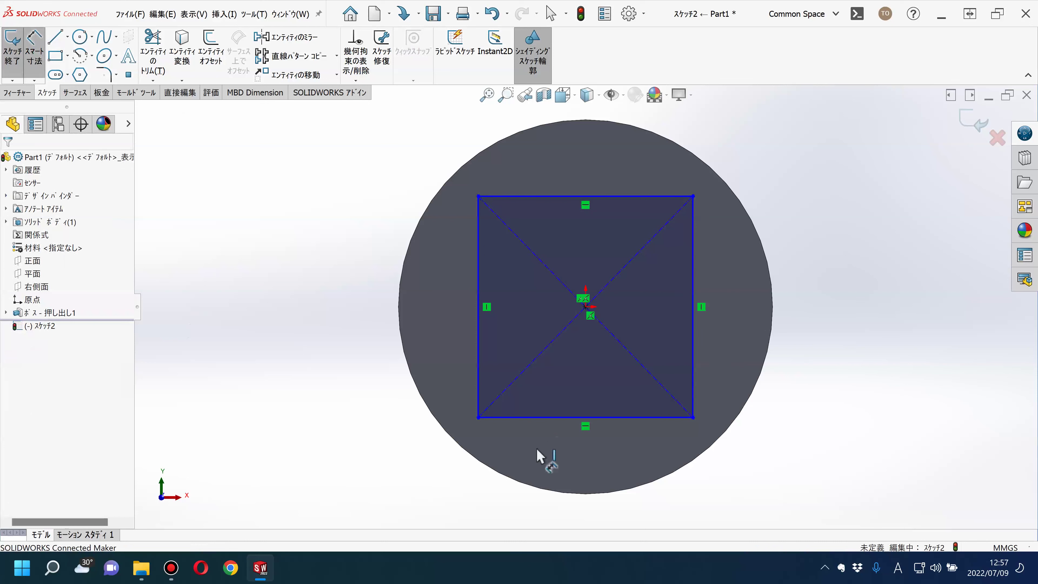
left_click(541, 418)
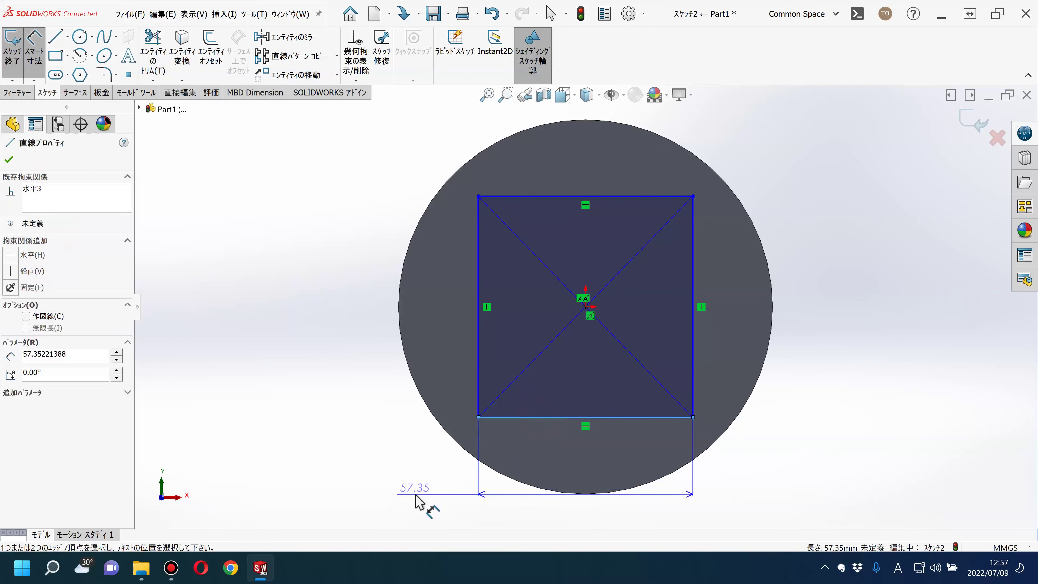
left_click(415, 494)
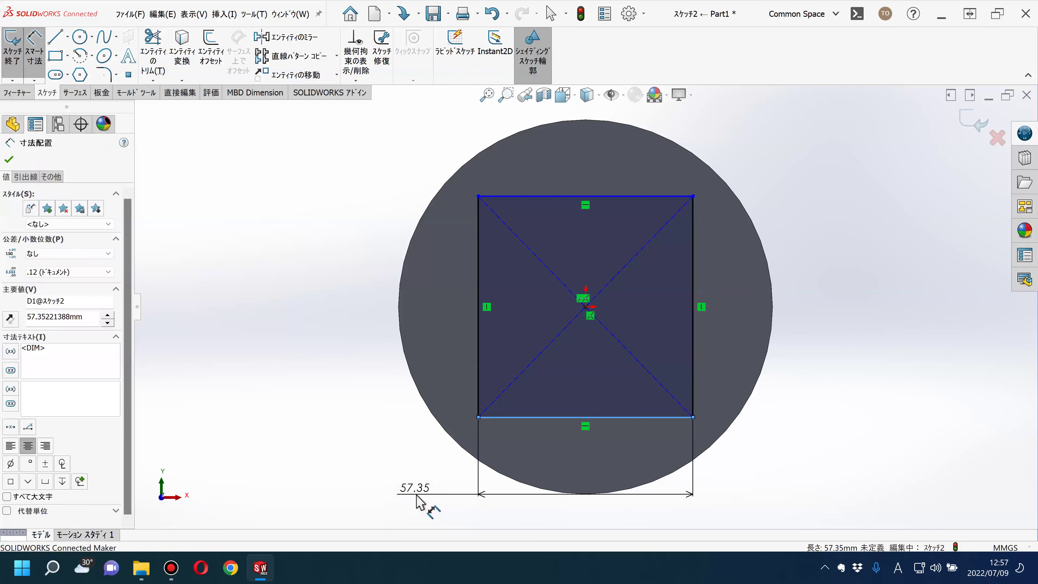
type("5")
key("Escape")
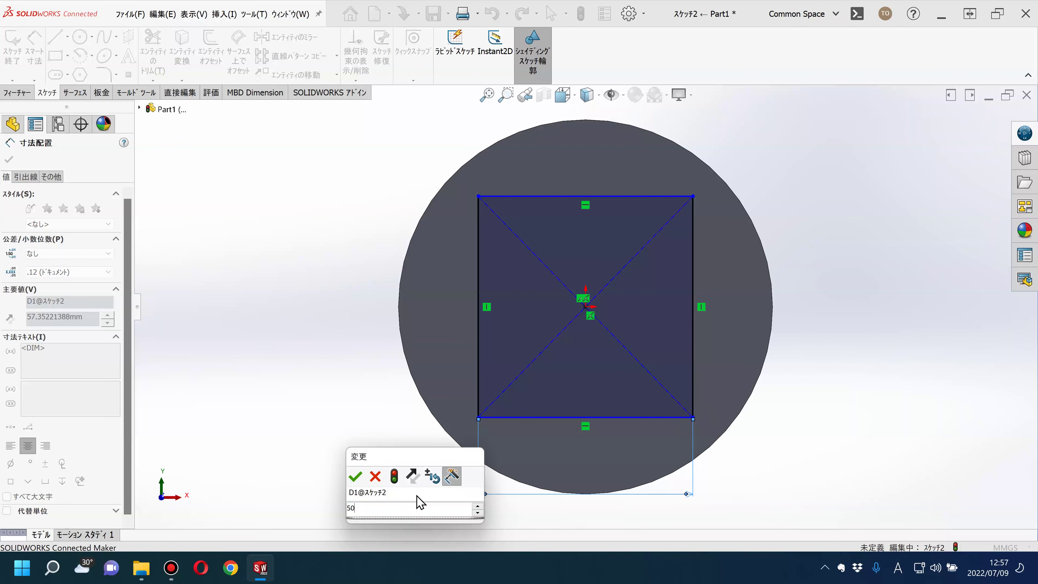
key("Escape")
left_click(321, 441)
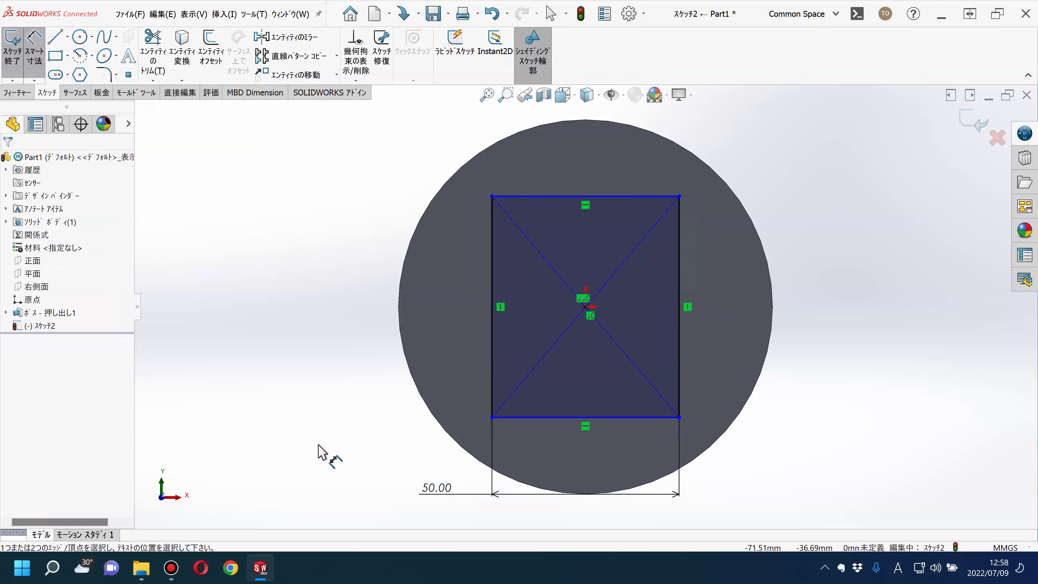
Dimension the rectangle's height to 60 mm and exit Sketch2.
left_click(538, 417)
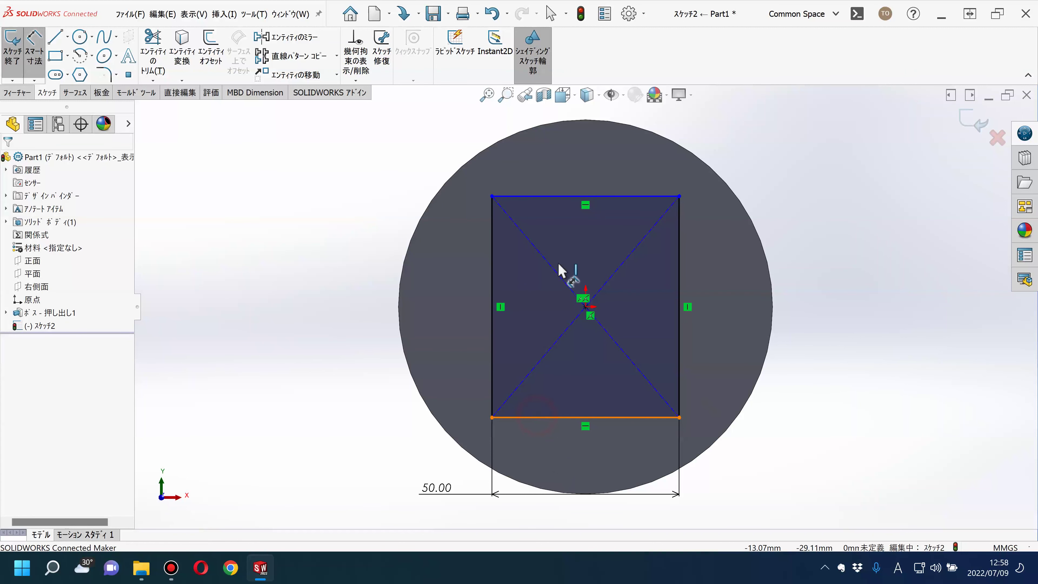
left_click(555, 196)
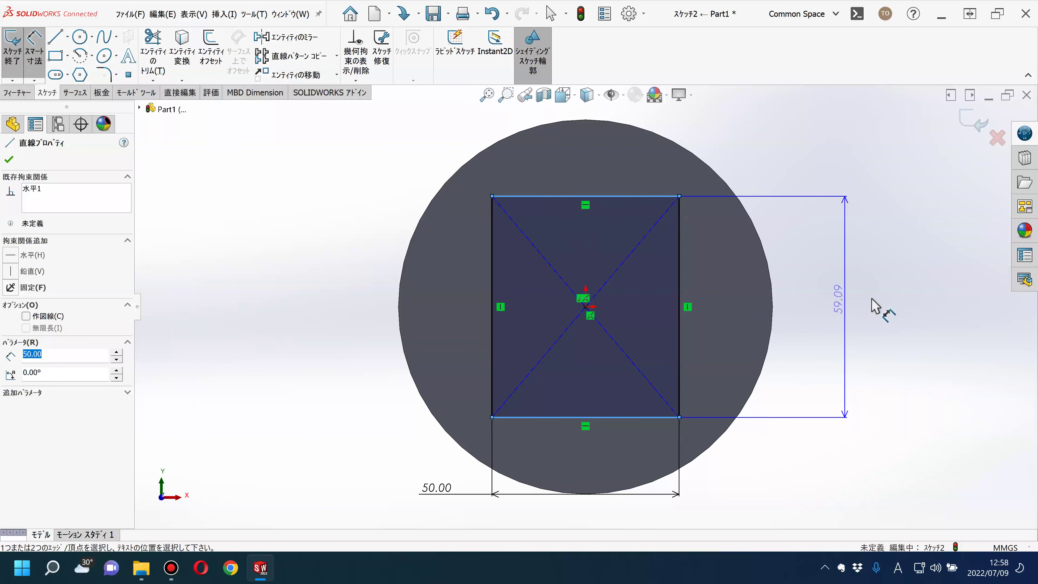
left_click(880, 376)
type("60")
key("Return")
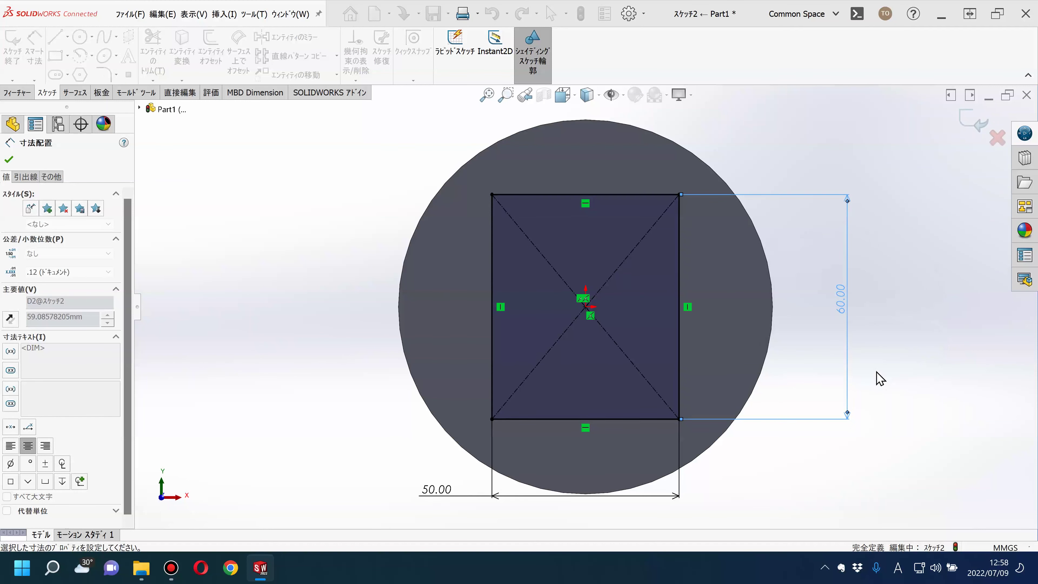
left_click(858, 158)
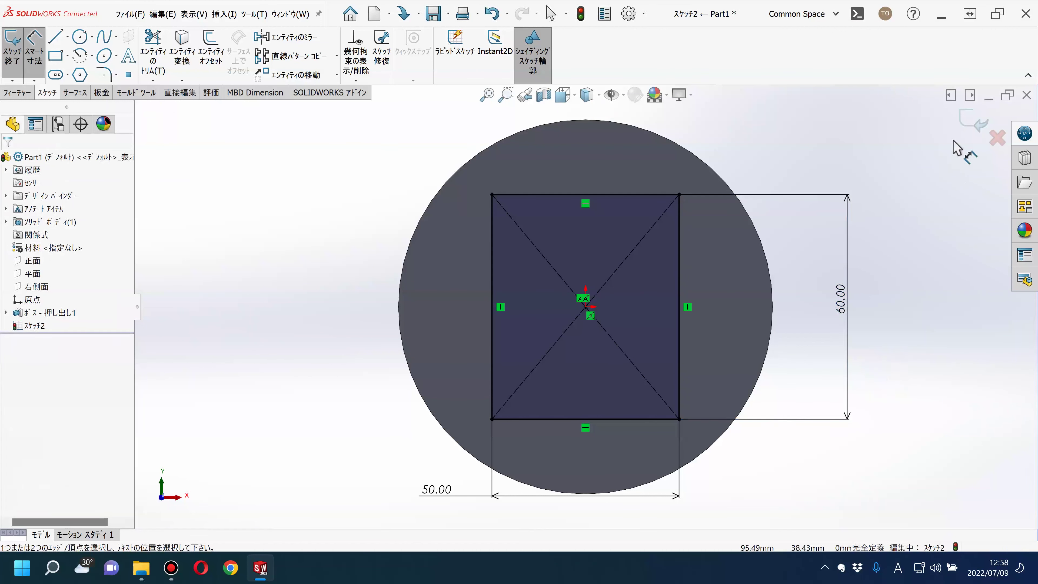
left_click(969, 121)
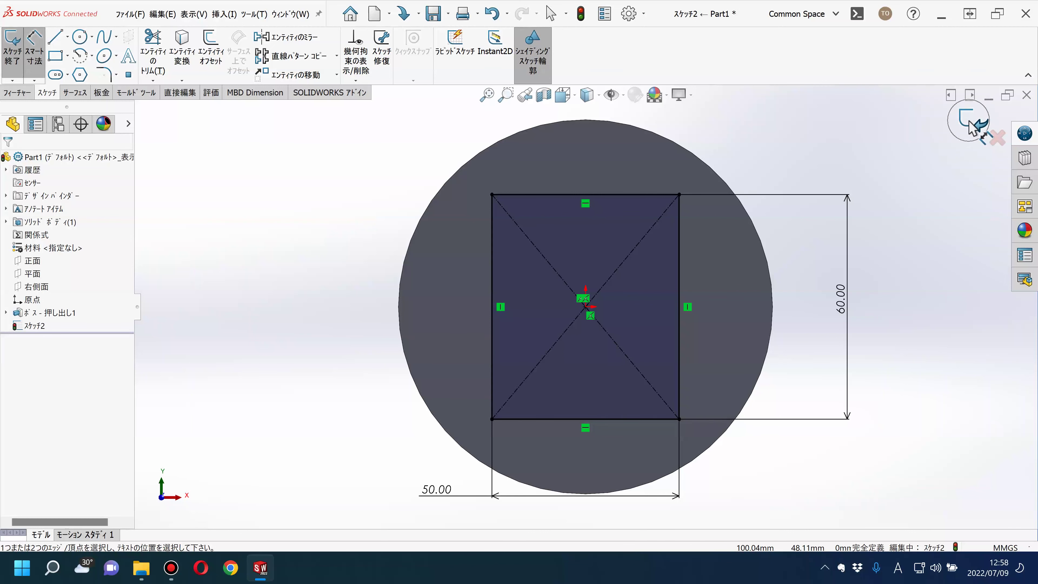
left_click(972, 128)
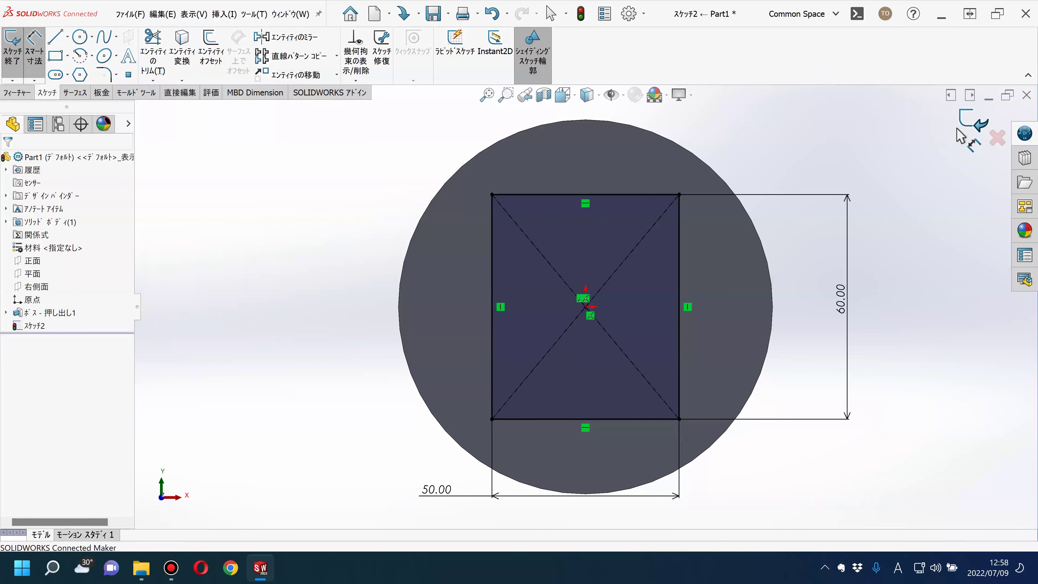
middle_click_drag(877, 186, 811, 241)
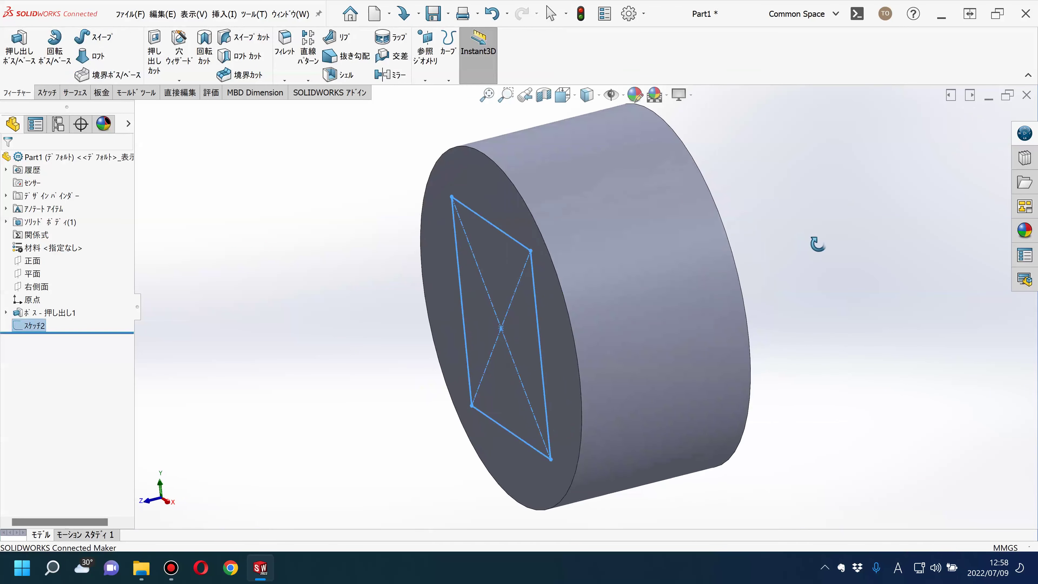
Extrude the rectangle Blind 50 mm as Boss-Extrude2, then orbit and zoom to inspect.
left_click(16, 53)
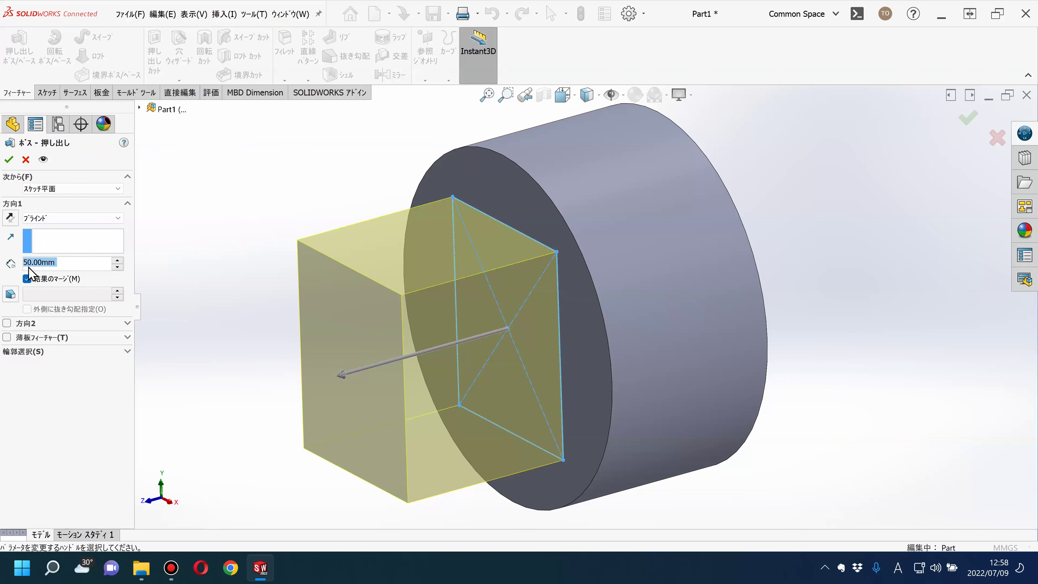
left_click(9, 159)
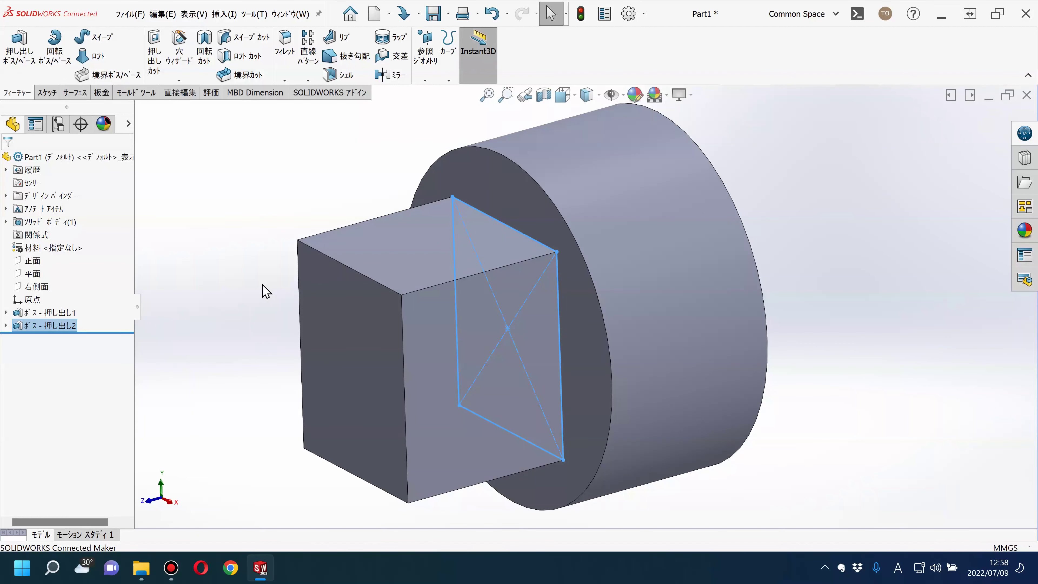
left_click(6, 222)
mouse_move(208, 282)
middle_mouse_down()
mouse_move(303, 323)
mouse_move(278, 204)
mouse_move(347, 185)
mouse_move(239, 308)
mouse_move(405, 303)
mouse_move(301, 387)
mouse_move(285, 378)
mouse_move(335, 382)
mouse_move(283, 399)
mouse_move(277, 380)
middle_mouse_up()
scroll(285, 392, "up", 3)
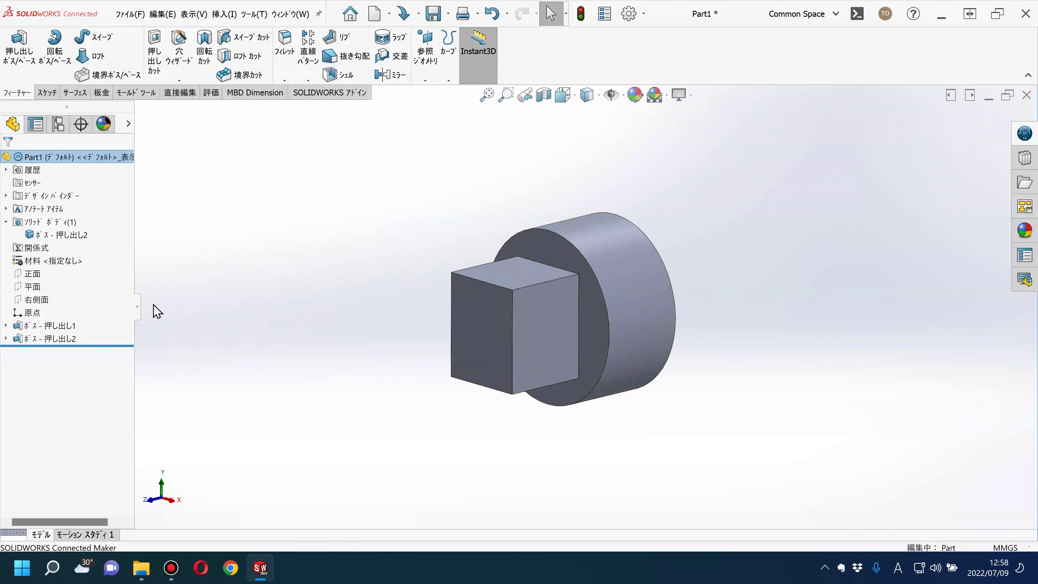
Show the sketch dimensions and reopen Sketch2 for editing.
left_click(6, 326)
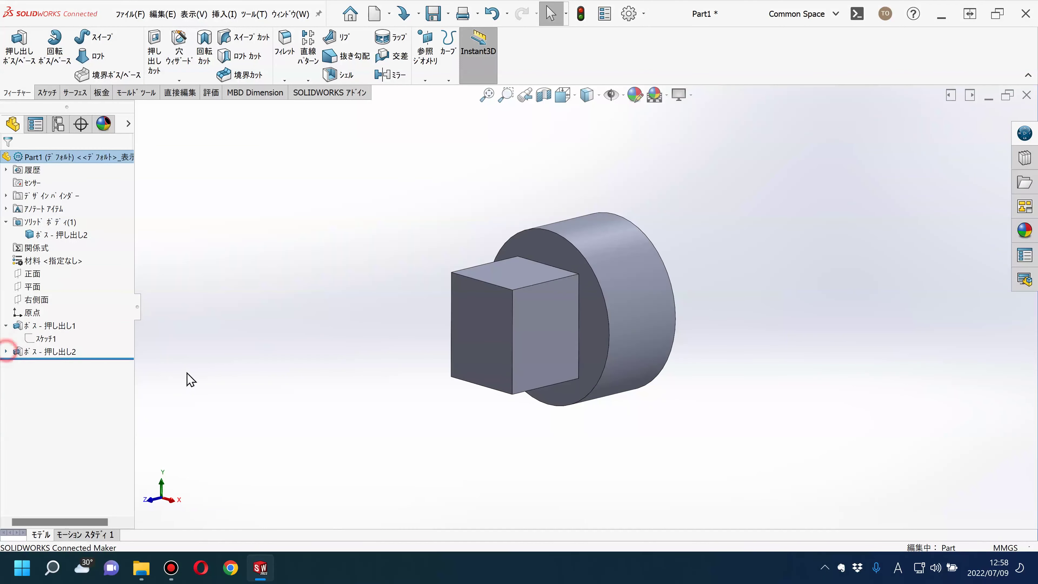
scroll(702, 313, "down", 3)
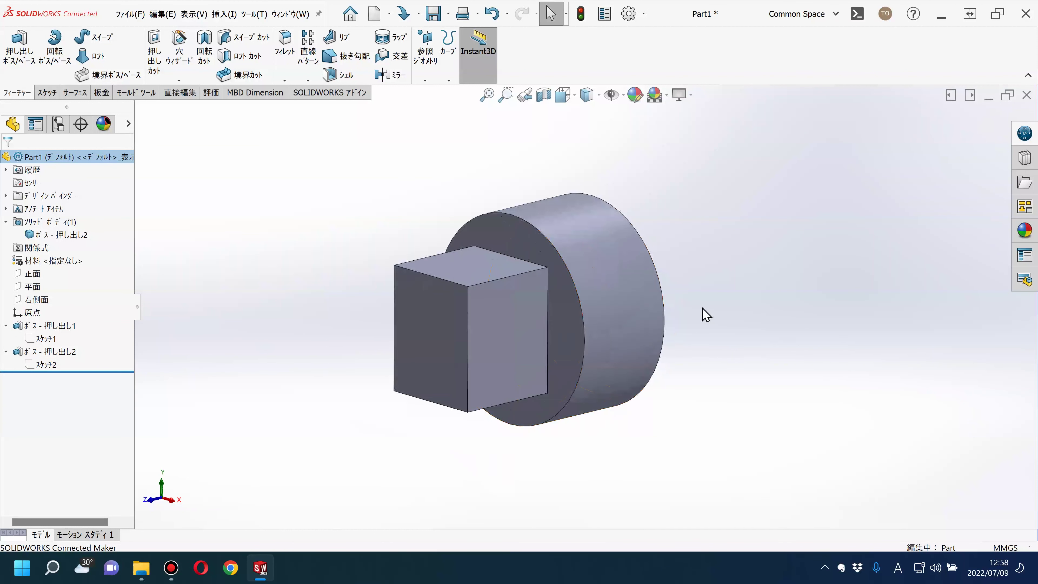
middle_click_drag(717, 308, 720, 301)
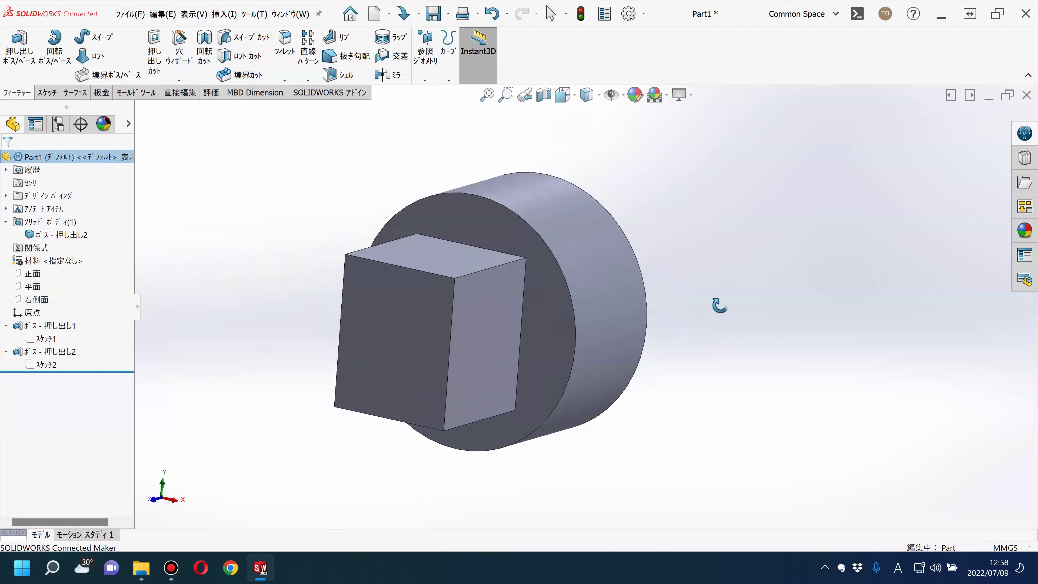
left_click(43, 365)
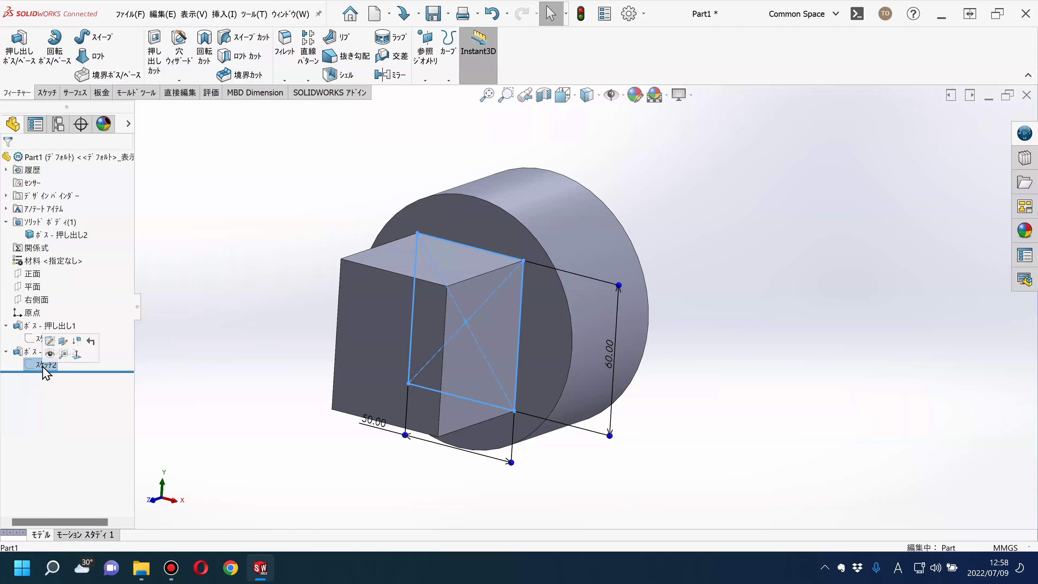
left_click(50, 343)
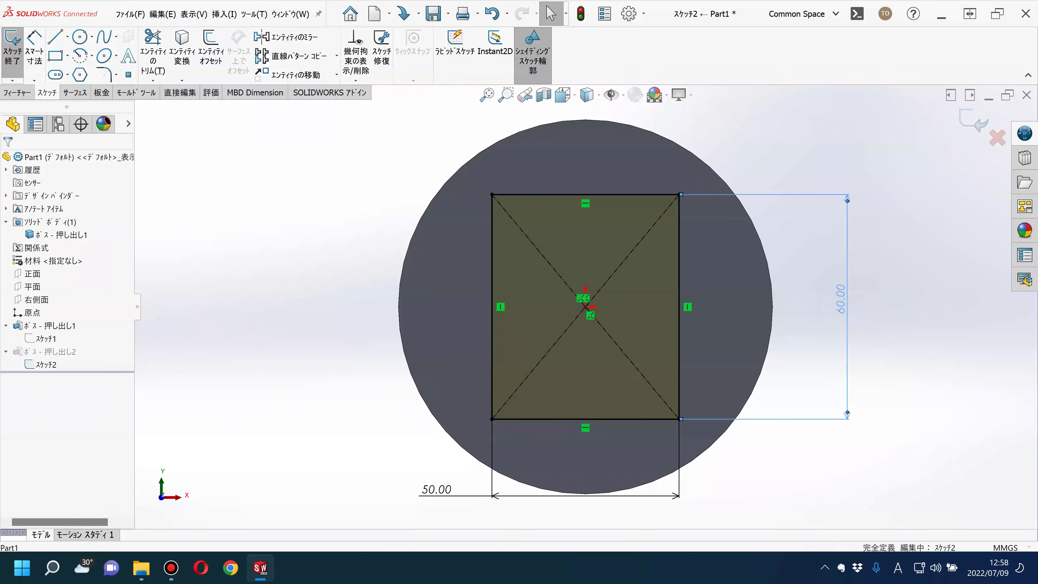
Change the rectangle's 60.00 height dimension to 30 and exit the sketch.
double_click(845, 341)
type("30")
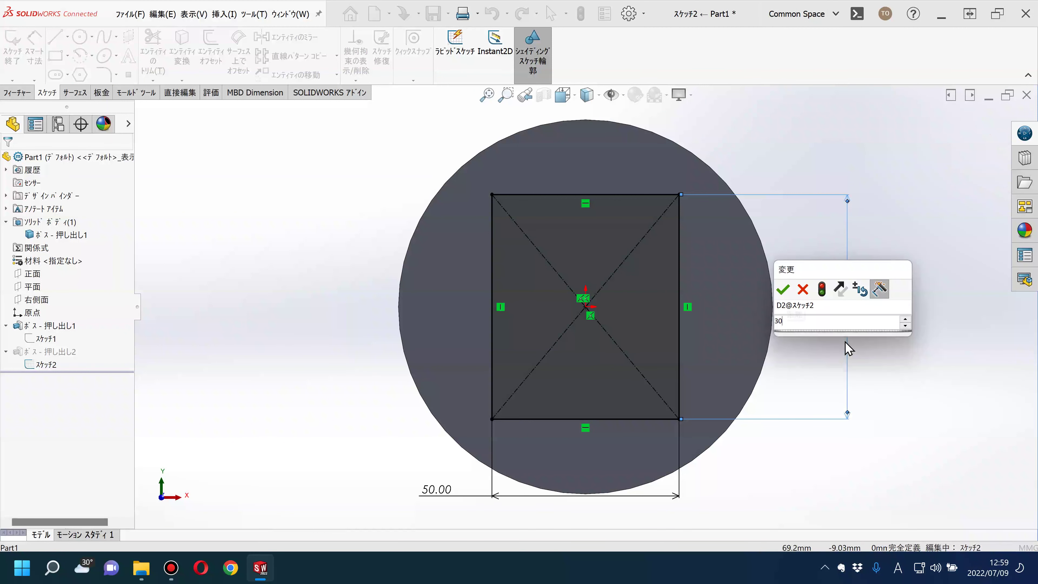
key("Return")
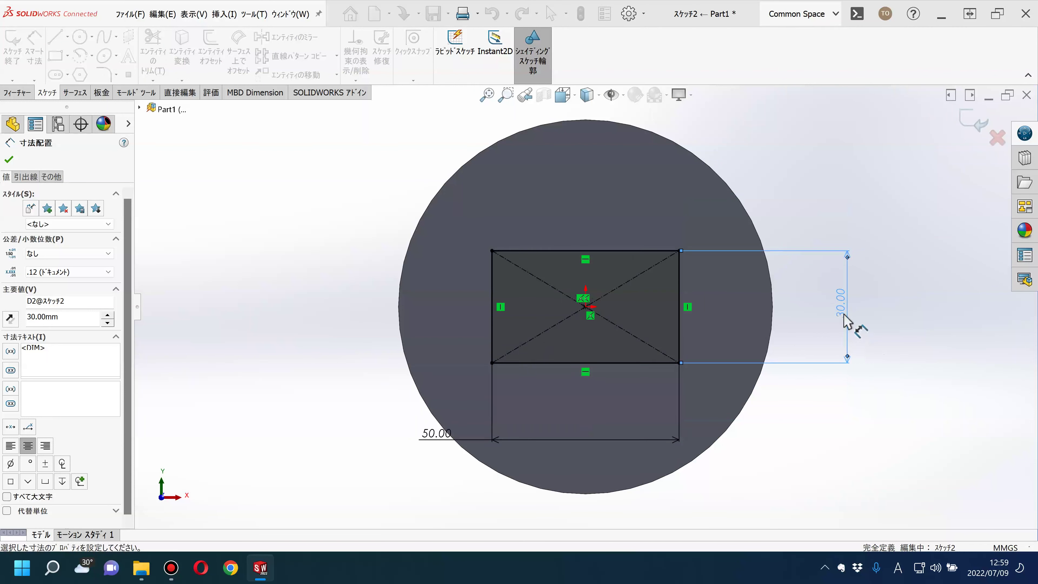
left_click(876, 388)
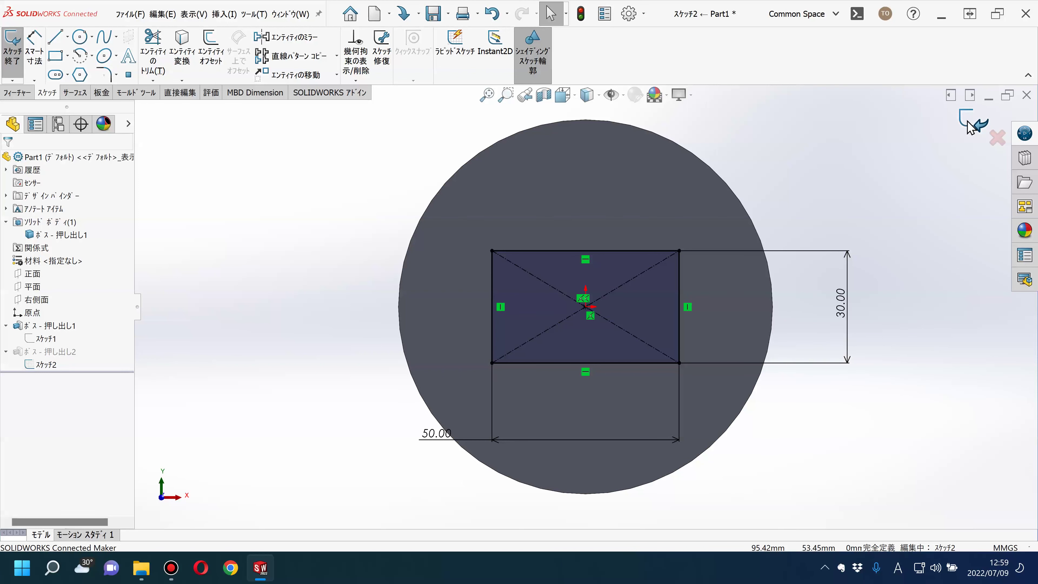
left_click(970, 124)
left_click(365, 339)
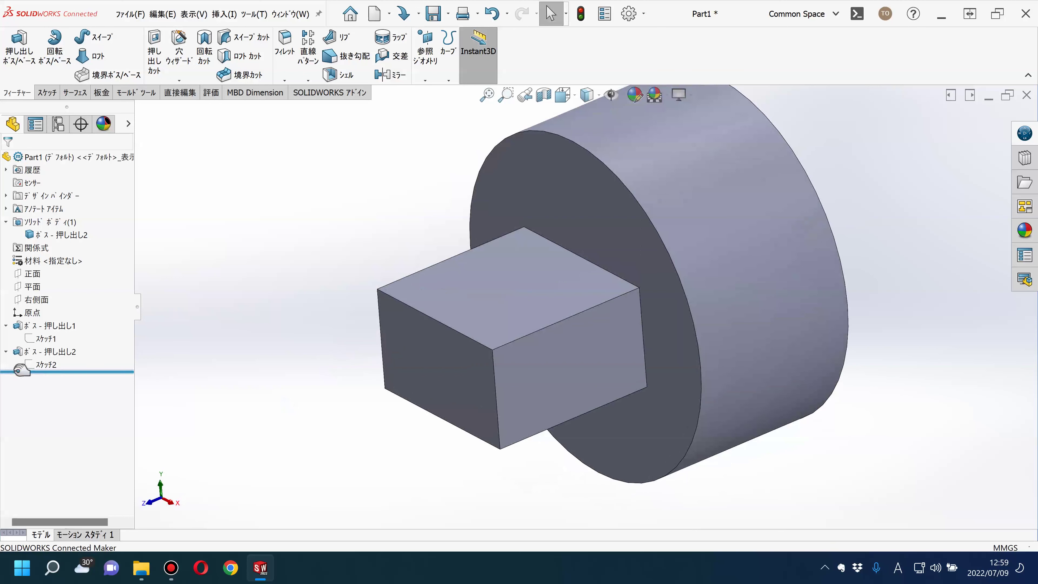
Snap to an isometric view and select the rectangular boss's front face.
left_click(46, 365)
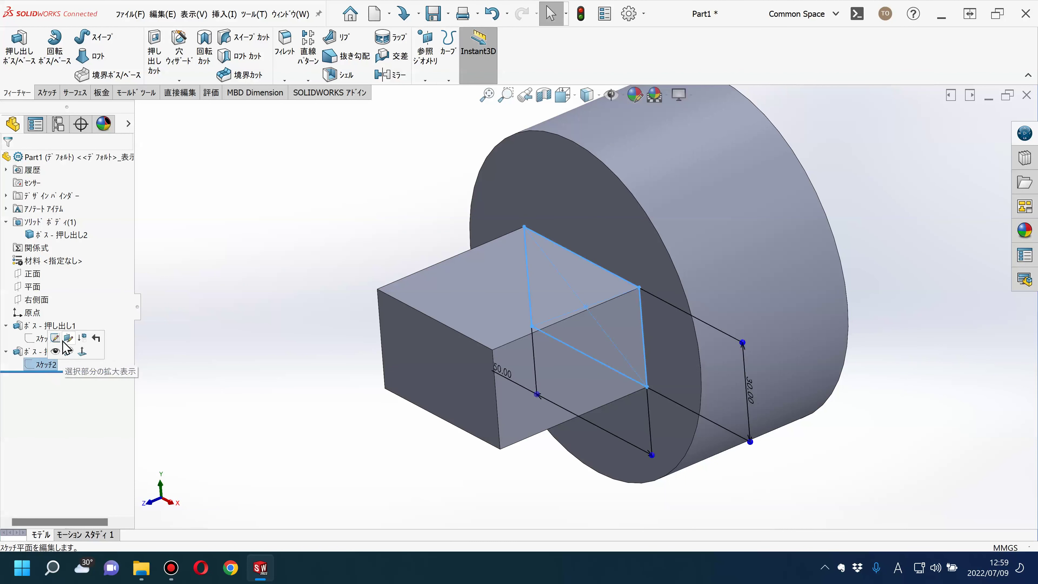
left_click(286, 366)
mouse_move(340, 373)
middle_mouse_down()
mouse_move(408, 312)
mouse_move(391, 363)
middle_mouse_up()
key("ctrl+7")
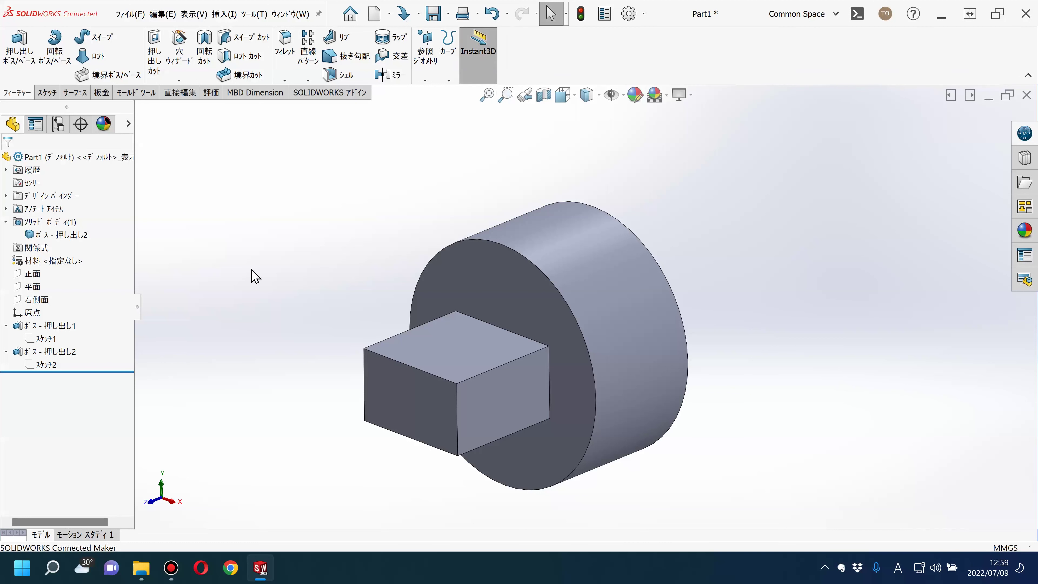
left_click(426, 424)
mouse_move(382, 440)
middle_mouse_down()
mouse_move(416, 303)
mouse_move(466, 393)
mouse_move(356, 502)
middle_mouse_up()
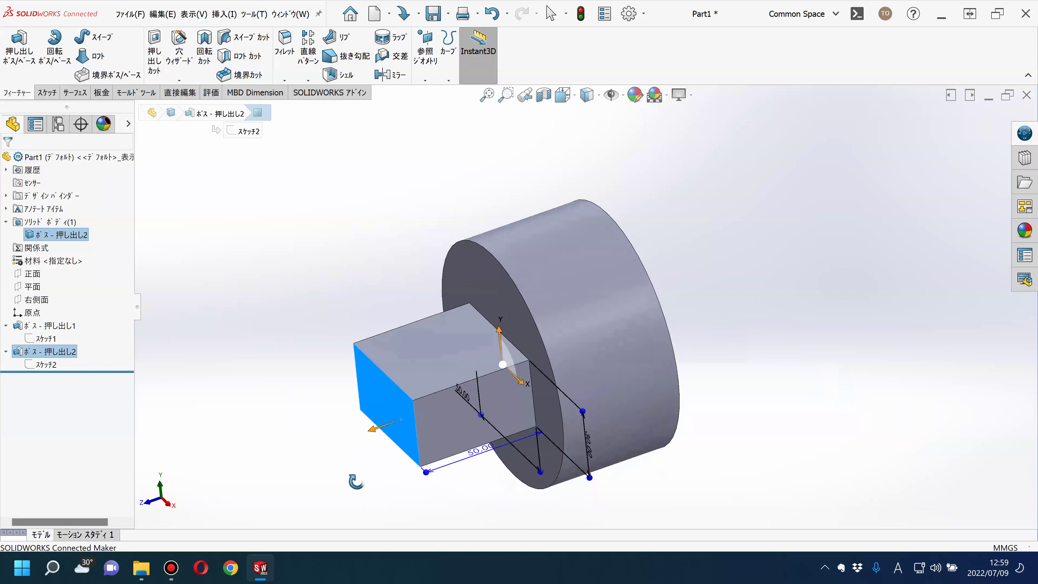
middle_click_drag(504, 471, 633, 443)
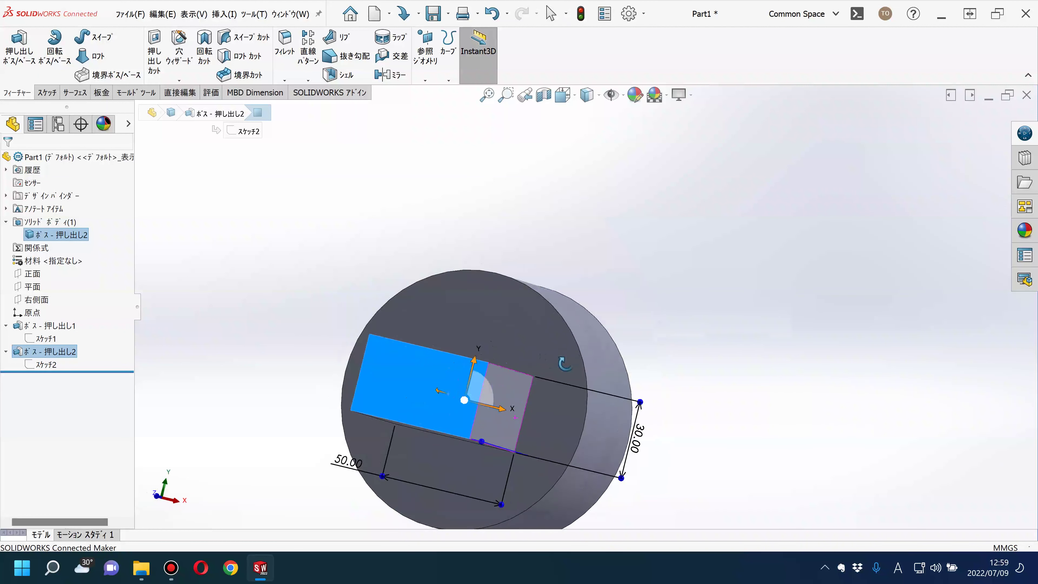
Use Instant3D to change the boss's vertical dimension to 50, then to 20.
left_click(631, 444)
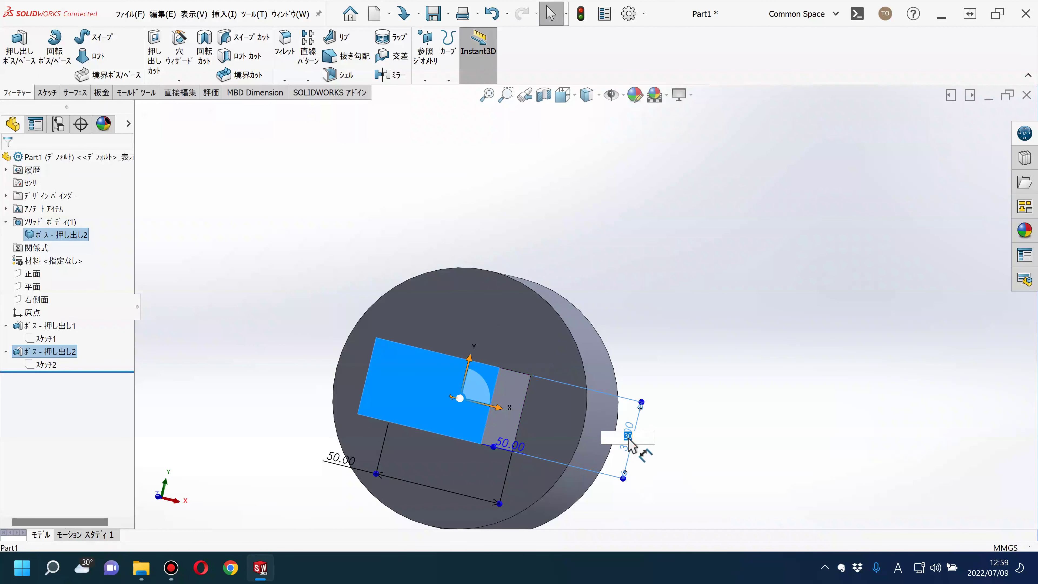
key("Return")
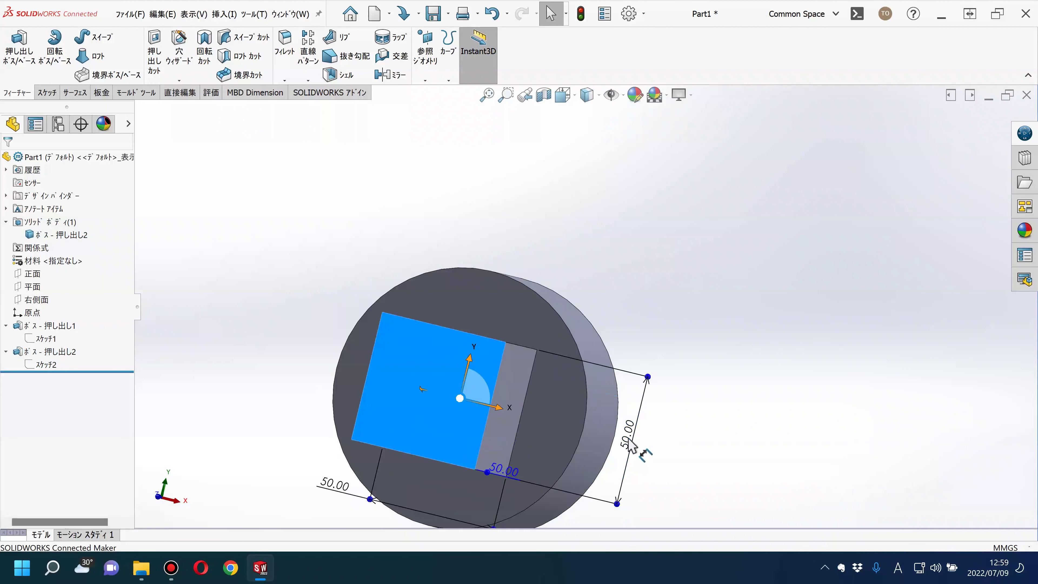
left_click(627, 436)
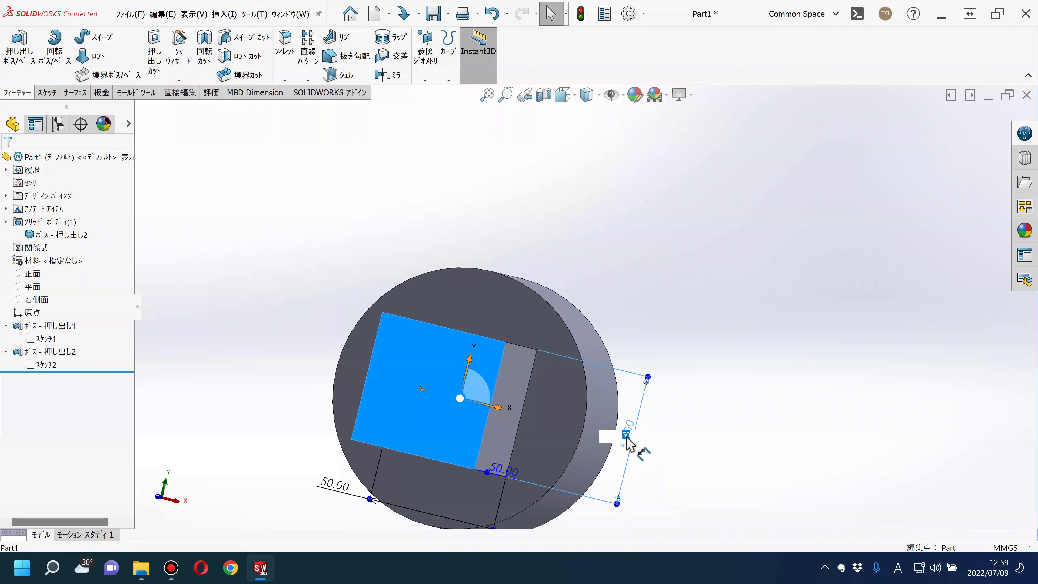
type("20")
key("Return")
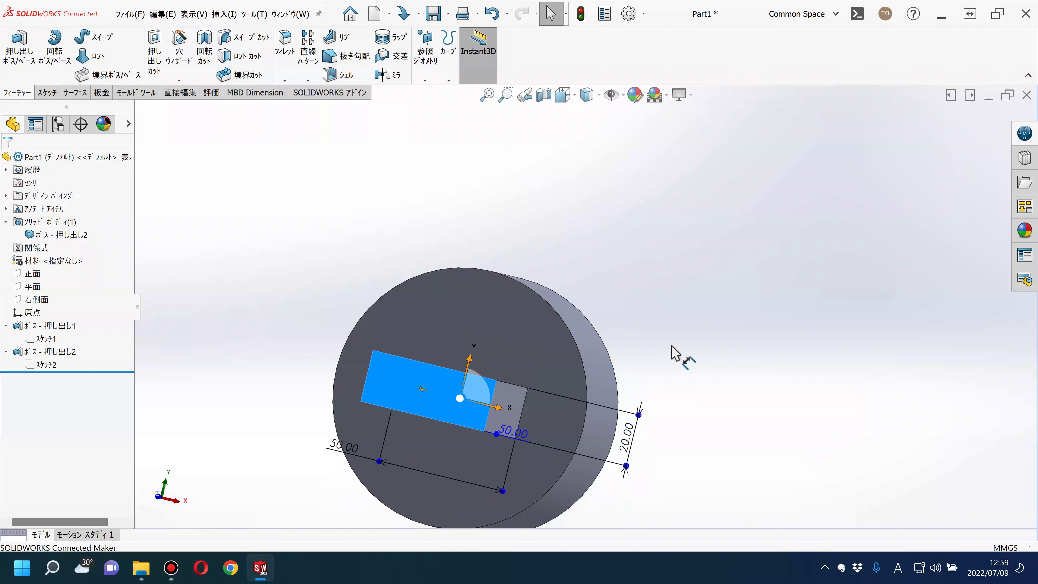
mouse_move(699, 342)
middle_mouse_down()
mouse_move(704, 325)
mouse_move(683, 345)
middle_mouse_up()
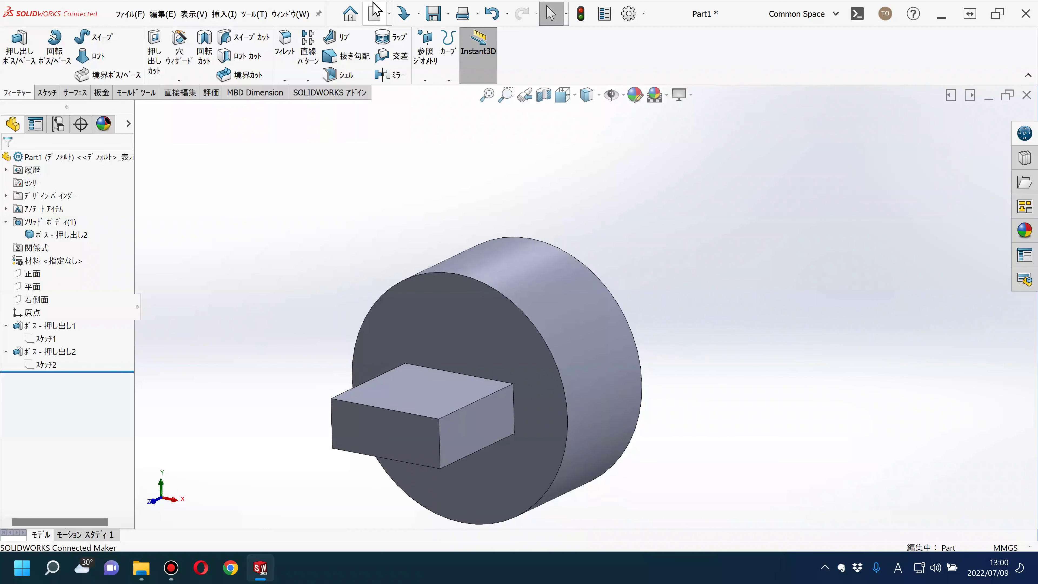
left_click(374, 15)
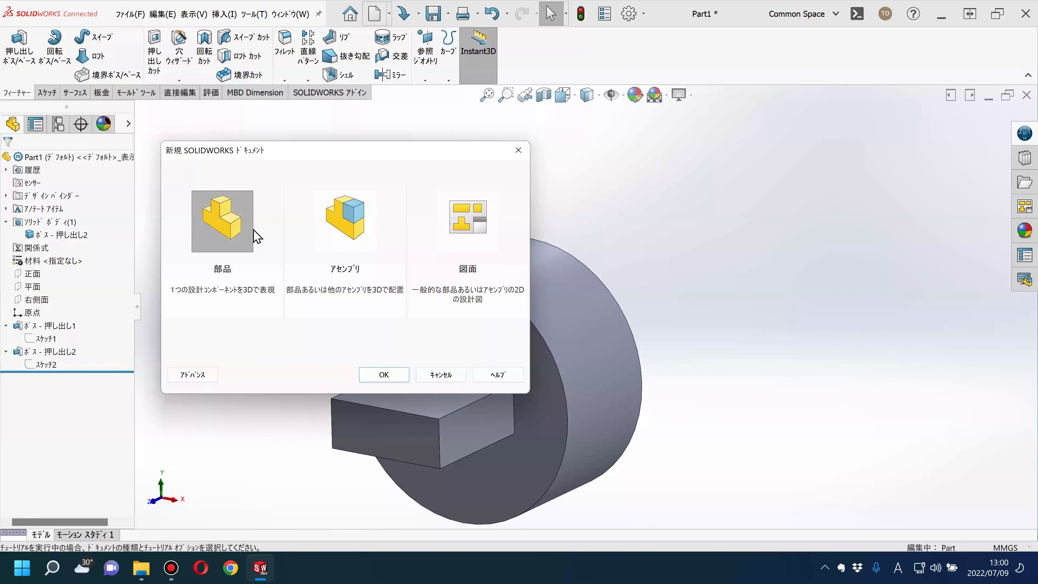
Create new part Part2 and start a sketch on its Front plane (正面).
double_click(236, 235)
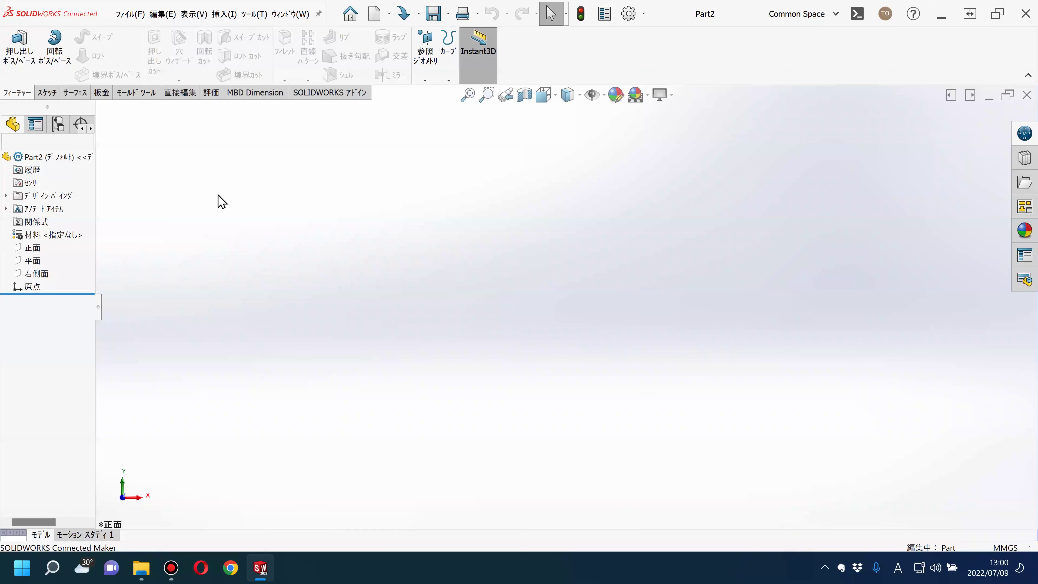
left_click(36, 253)
left_click(22, 251)
left_click(27, 238)
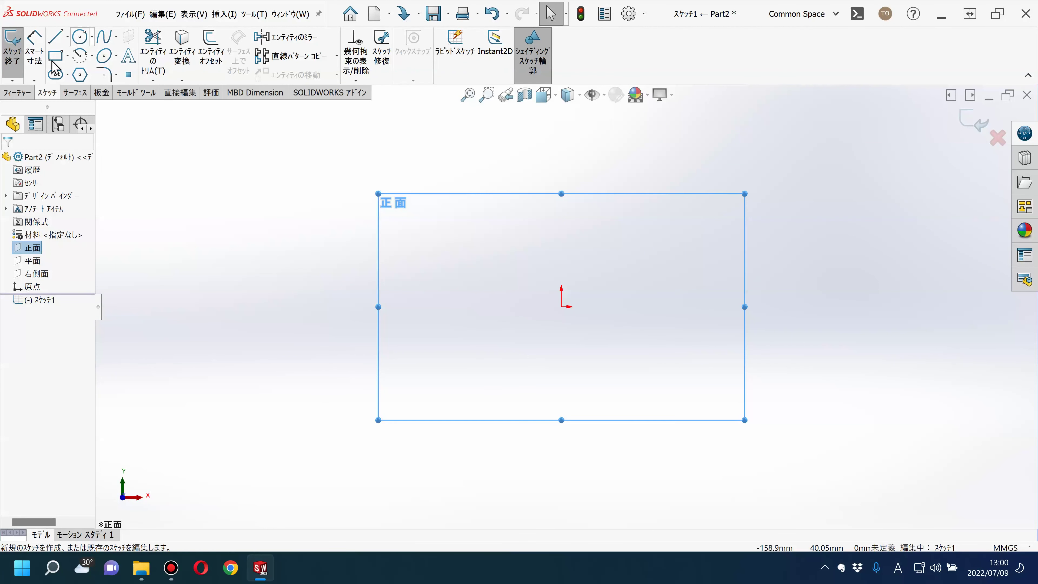
Draw a long sketch line and a separate zigzag line chain.
left_click(56, 37)
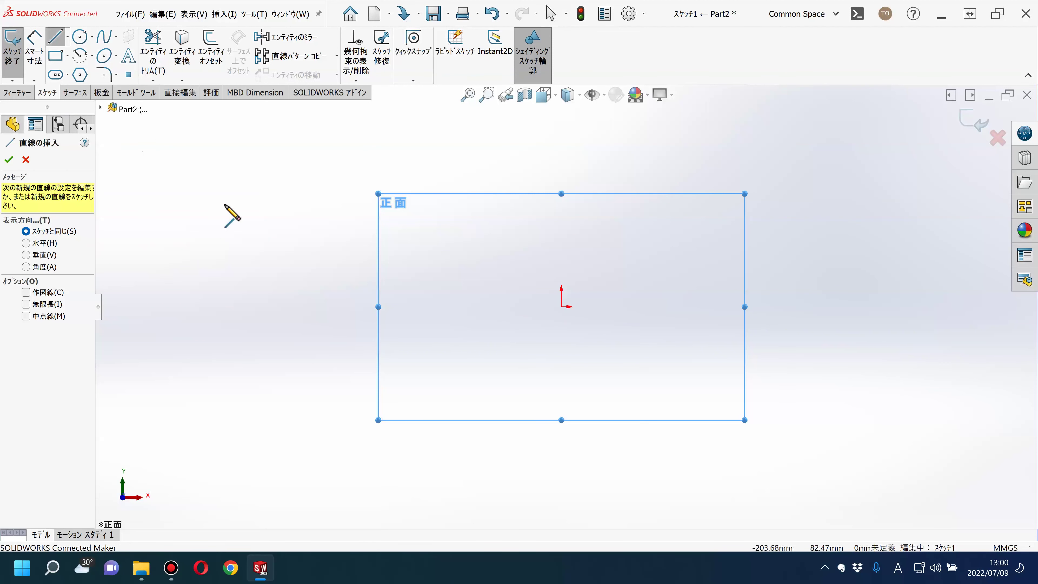
mouse_move(161, 277)
left_mouse_down()
mouse_move(279, 155)
mouse_move(423, 175)
mouse_move(506, 347)
mouse_move(646, 199)
mouse_move(780, 351)
left_mouse_up()
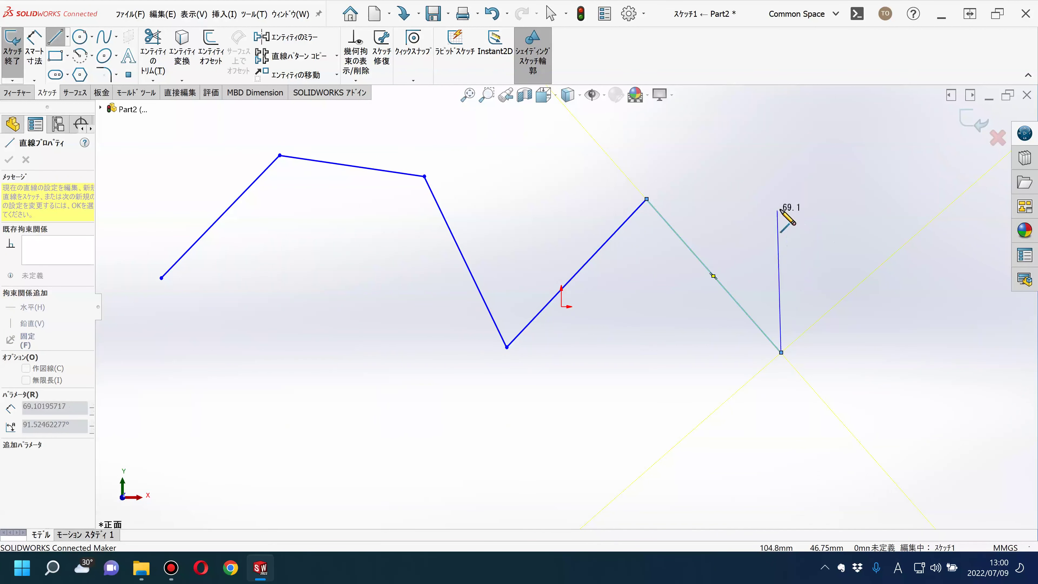
key("Escape")
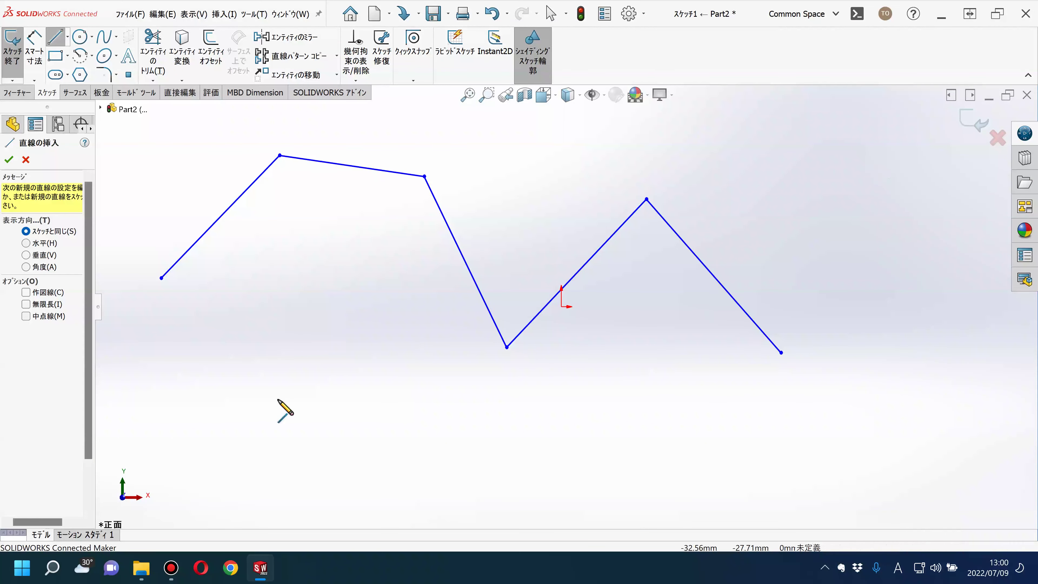
left_click(314, 350)
left_click(318, 316)
left_click(413, 465)
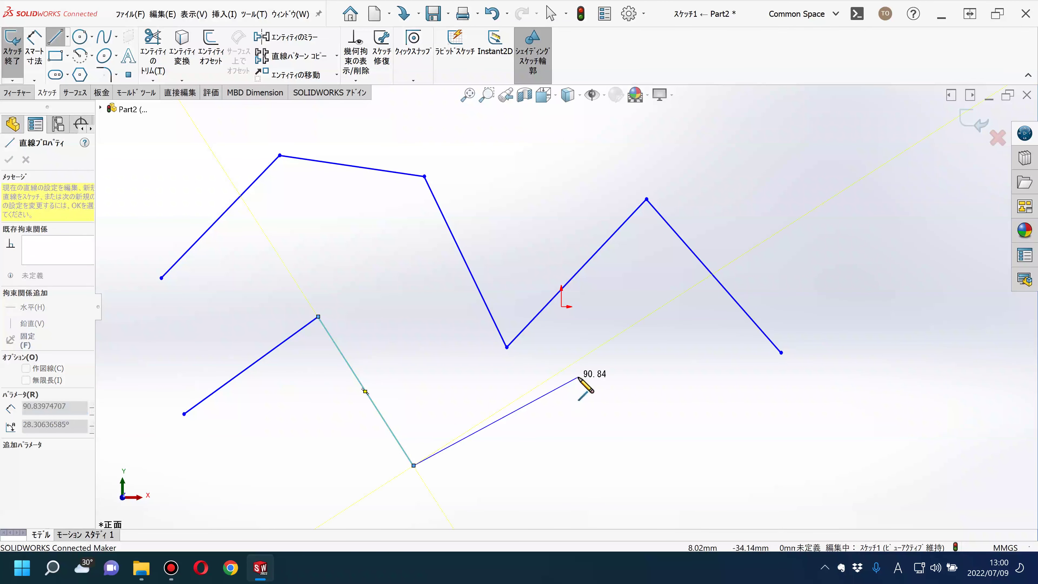
key("Escape")
key("Escape")
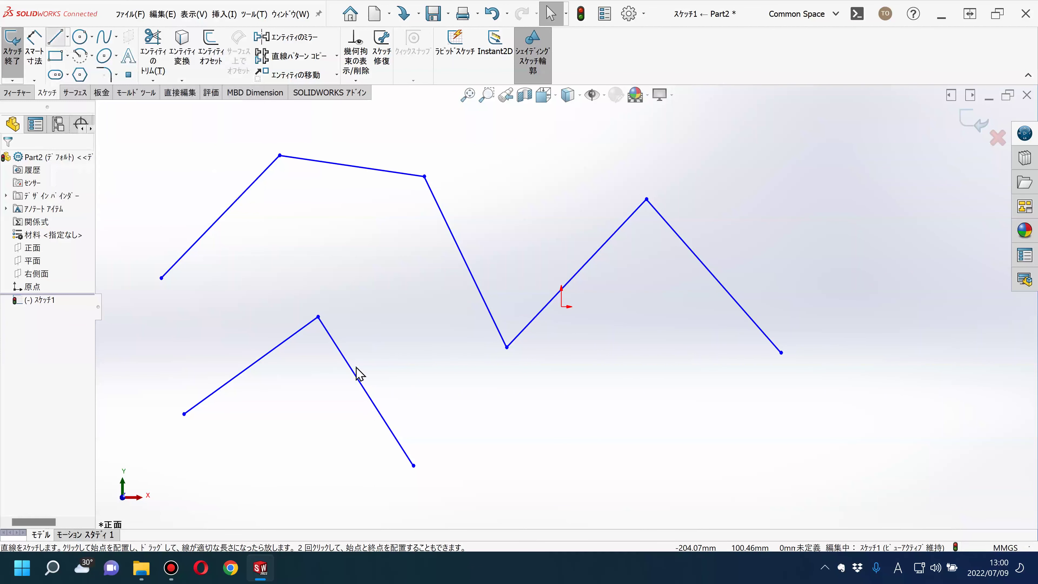
Draw two closed triangles on the right, then delete the steep zigzag line.
left_click(55, 46)
left_click(580, 472)
left_click(660, 341)
left_click(780, 431)
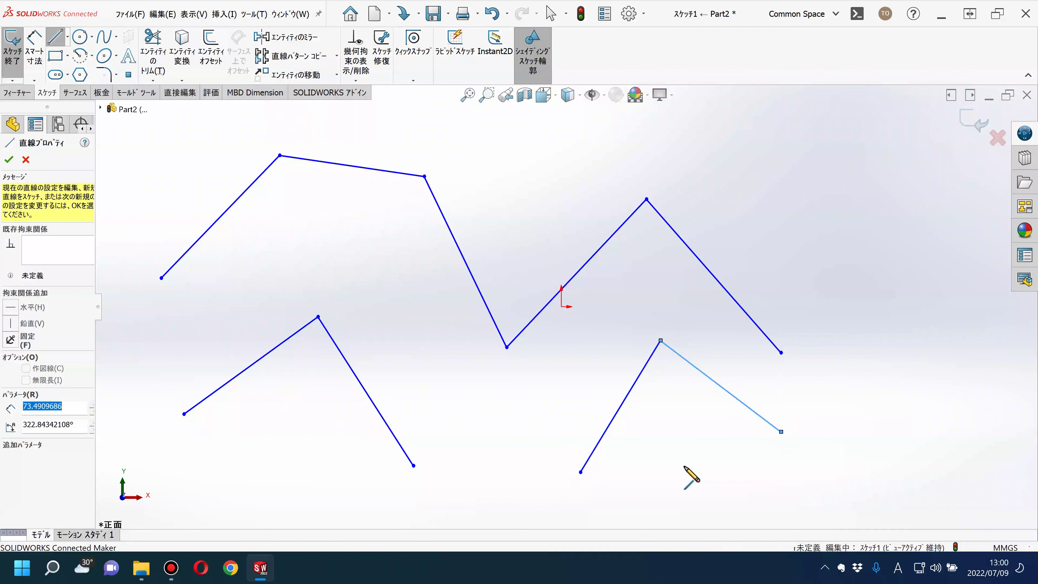
left_click(581, 472)
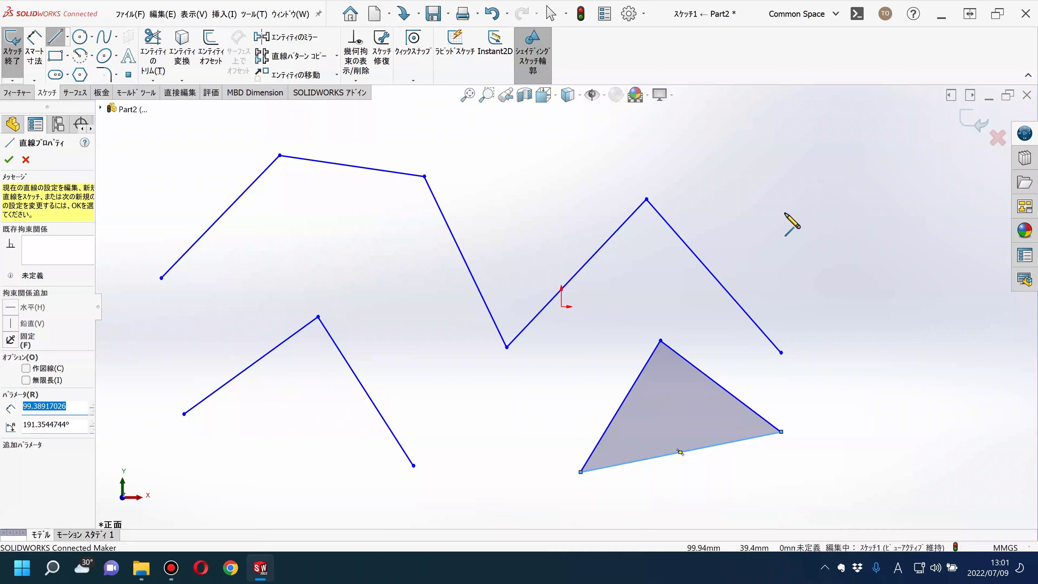
left_click(814, 289)
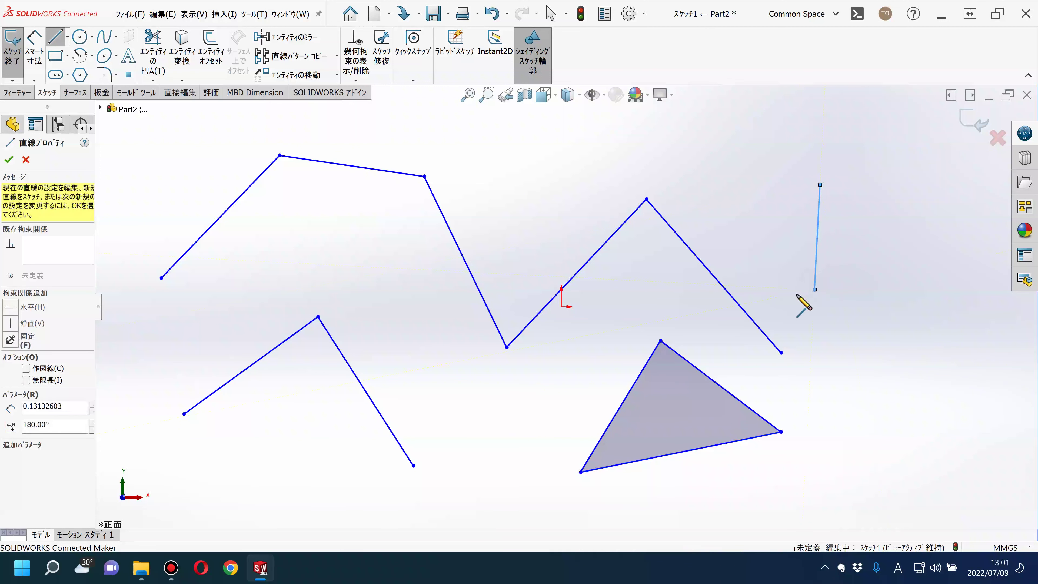
left_click(783, 295)
left_click(885, 391)
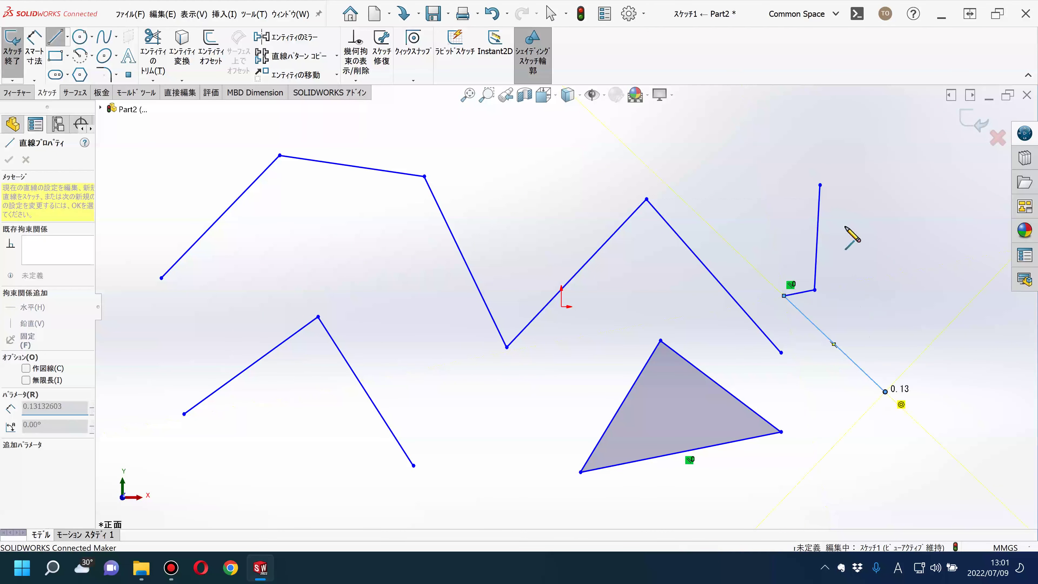
left_click(820, 185)
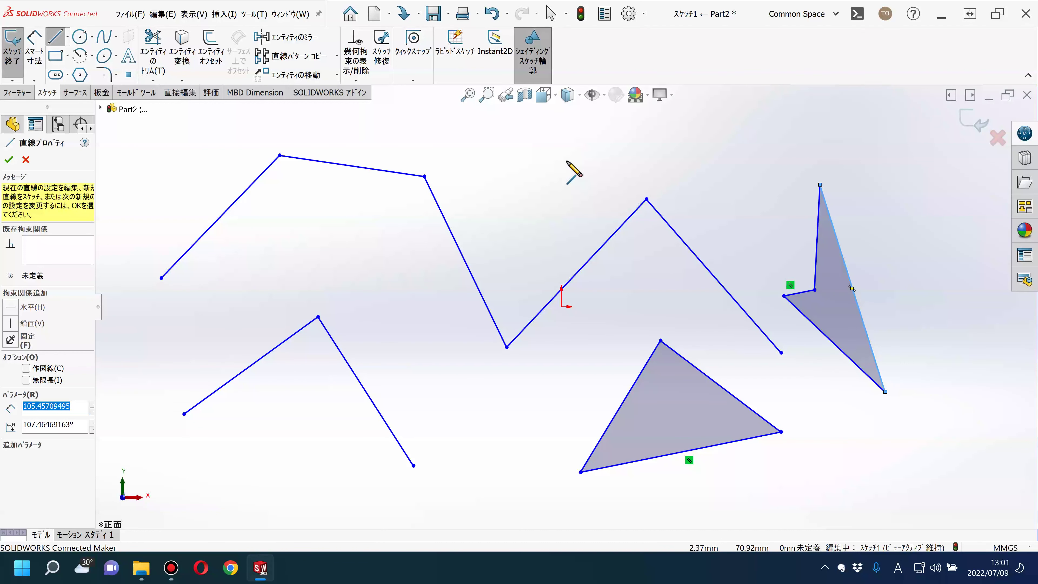
key("Escape")
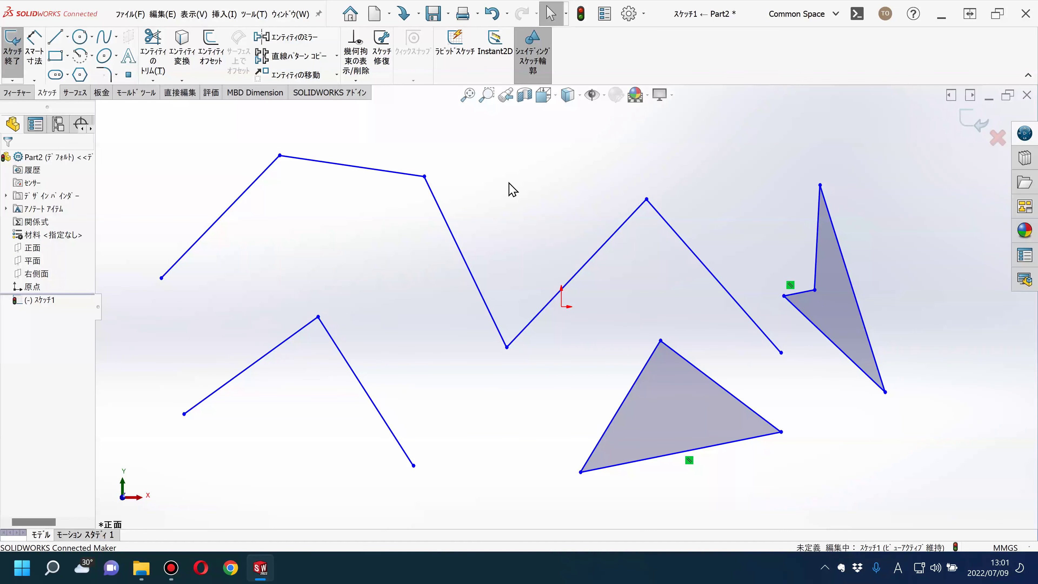
left_click(454, 239)
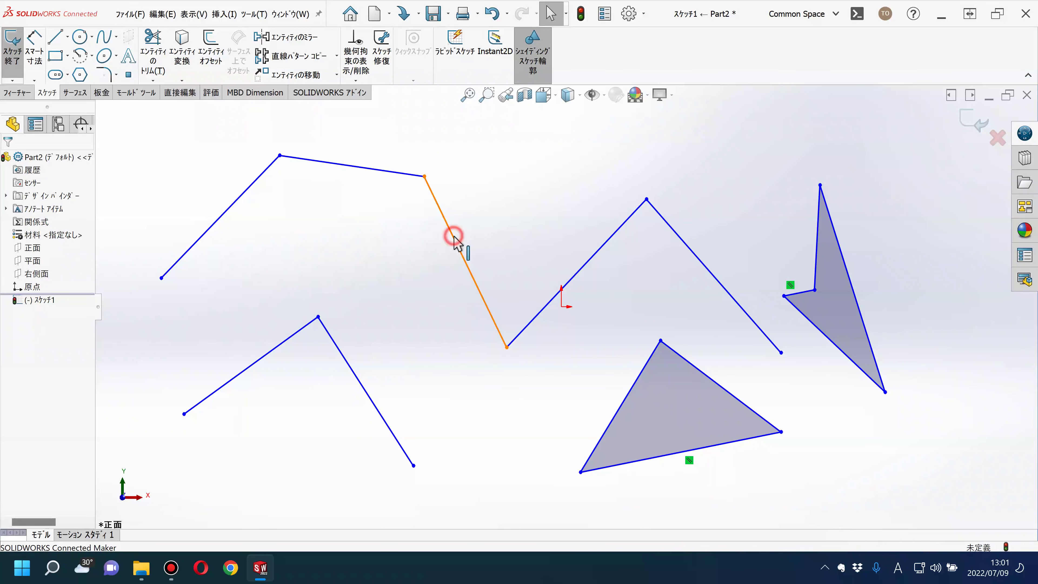
key("Delete")
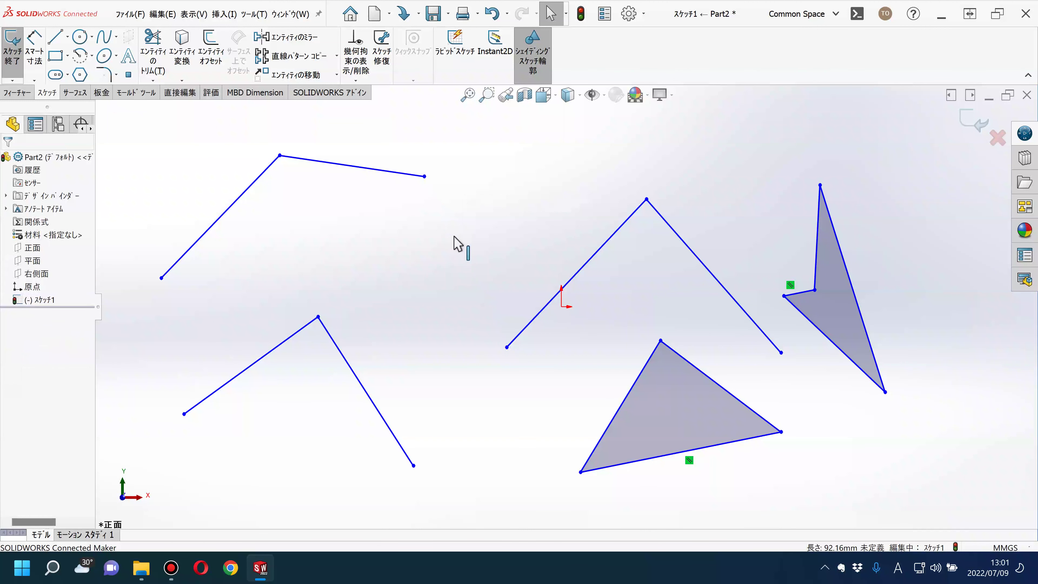
Delete one line, box-delete all sketch entities, then undo that deletion.
left_click(595, 261)
key("Delete")
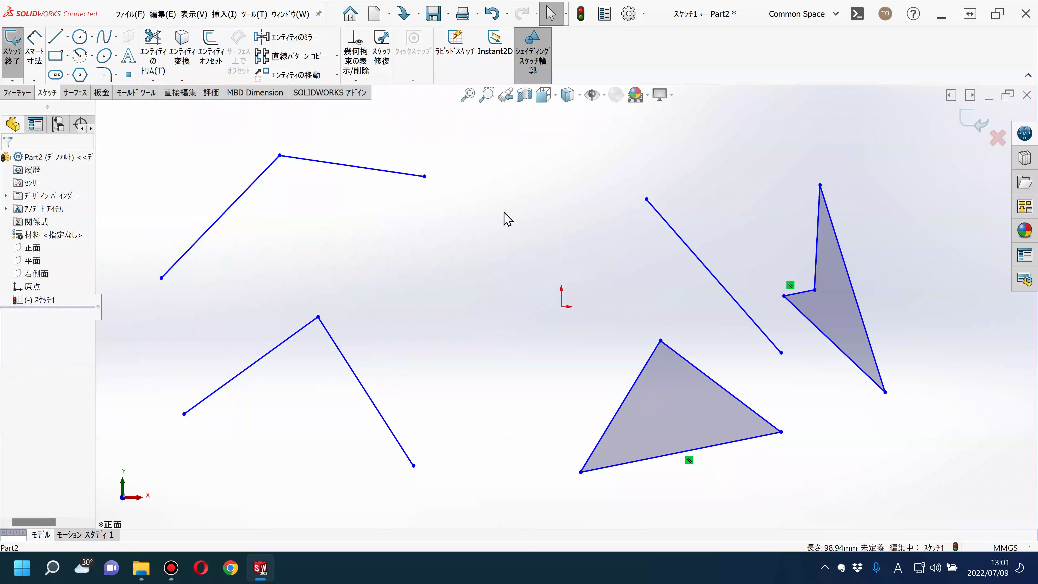
left_click_drag(112, 114, 947, 509)
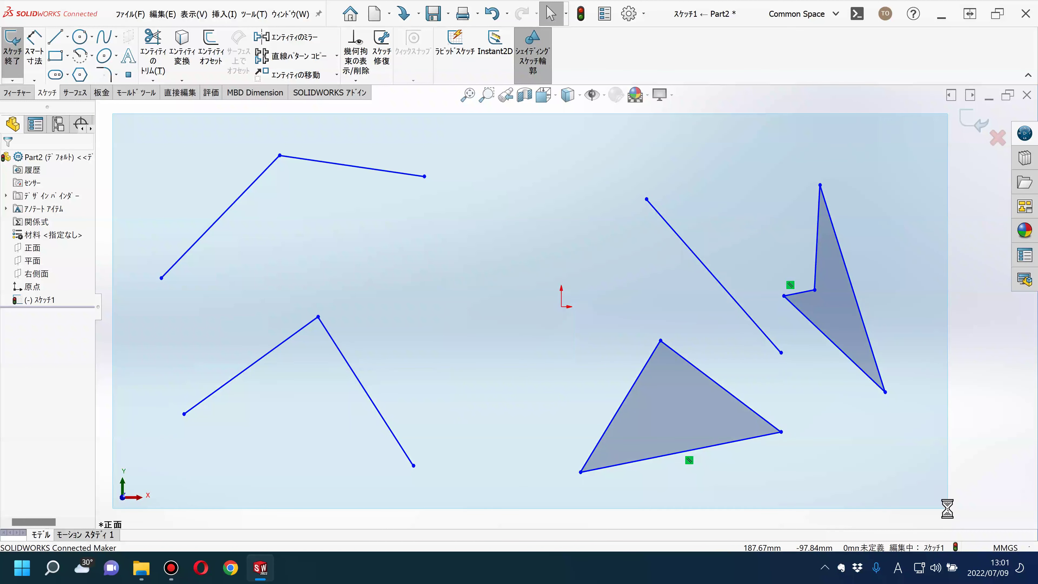
key("Delete")
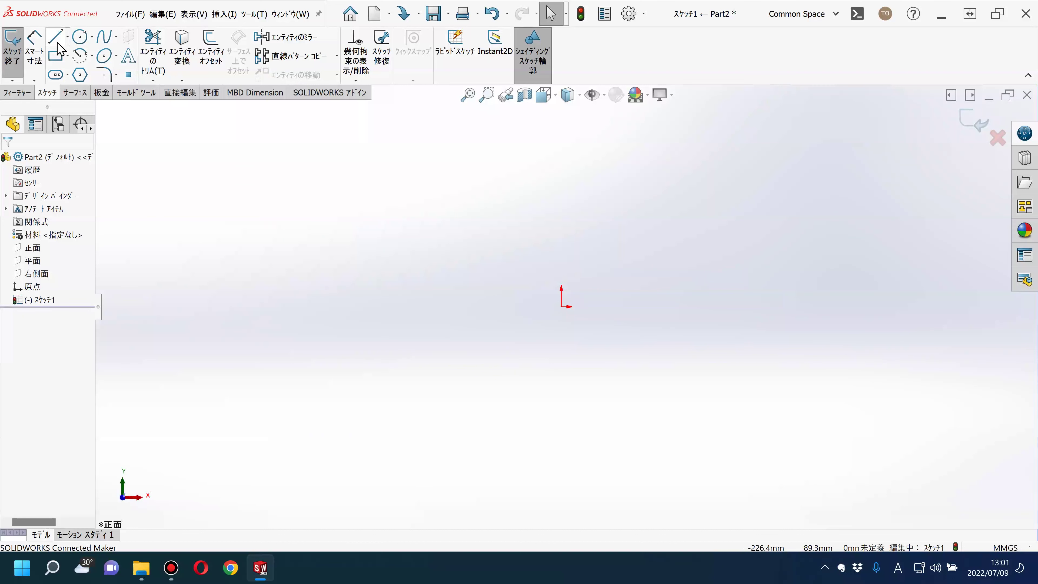
left_click(495, 15)
left_click(487, 178)
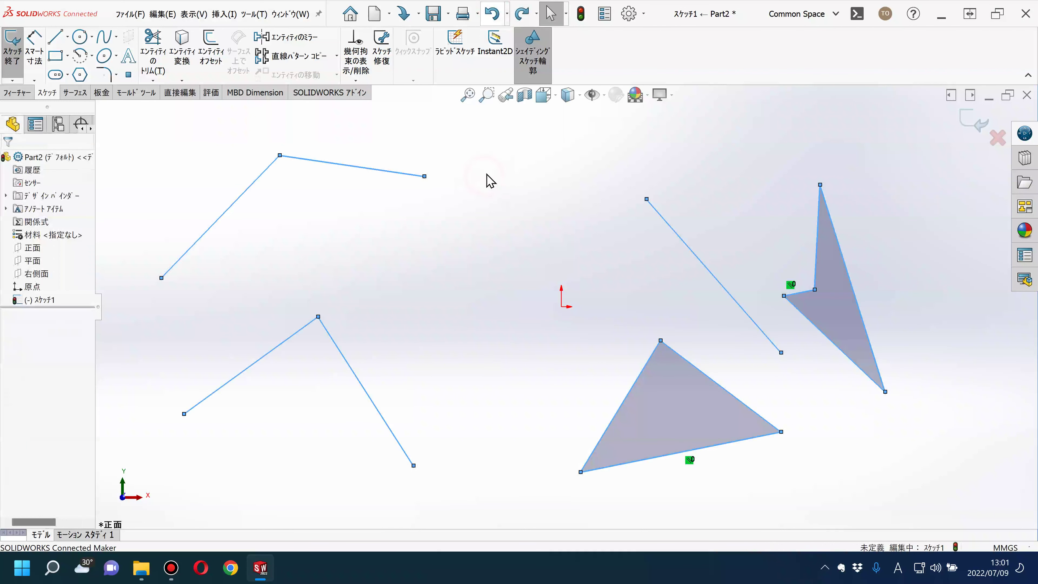
Box-select the lines and triangles again, delete them, and restore them once more.
mouse_move(220, 117)
left_mouse_down()
mouse_move(804, 479)
mouse_move(855, 495)
left_mouse_up()
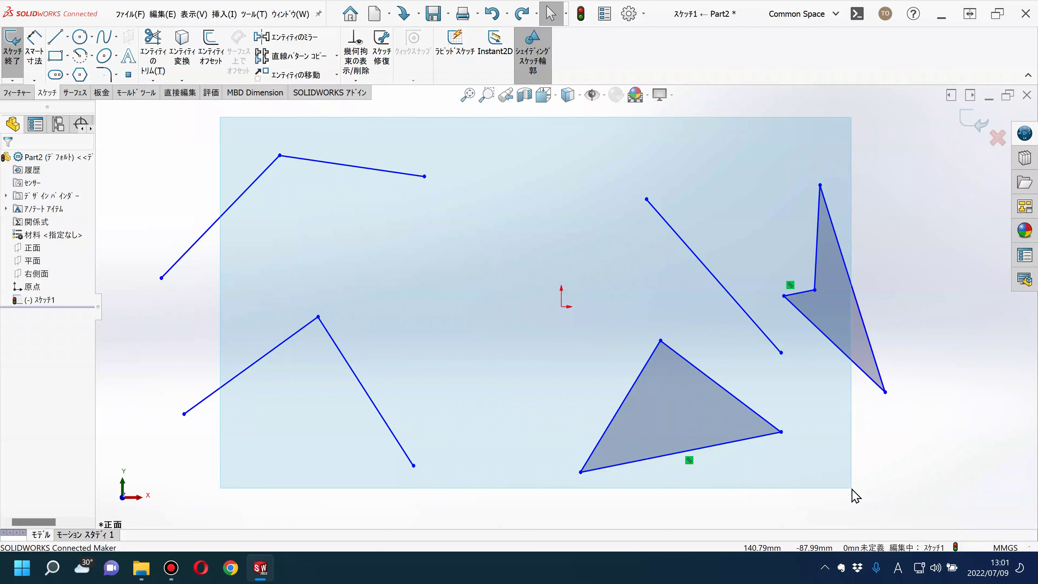
left_click_drag(851, 496, 853, 499)
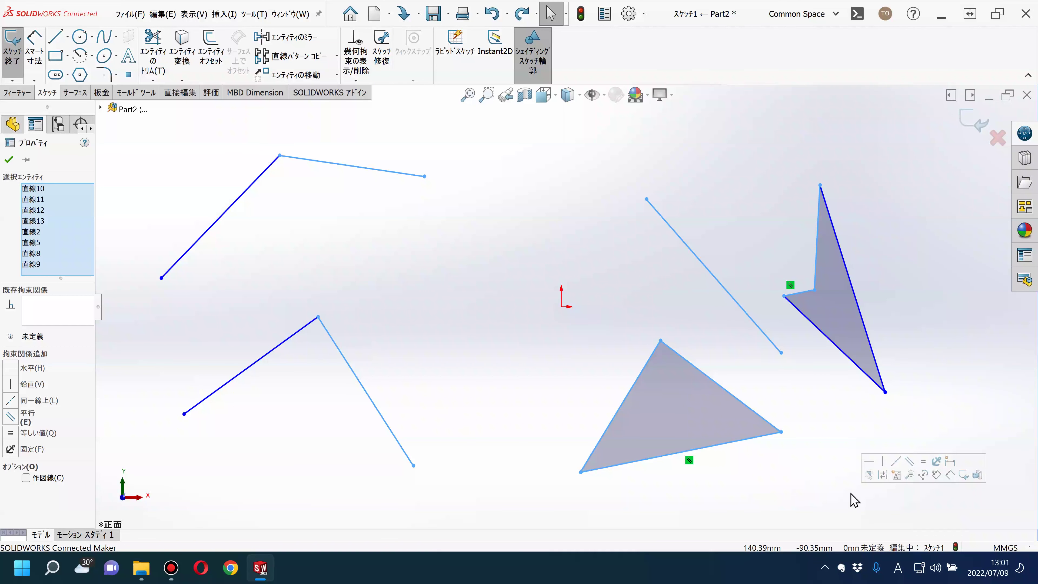
left_click(823, 486)
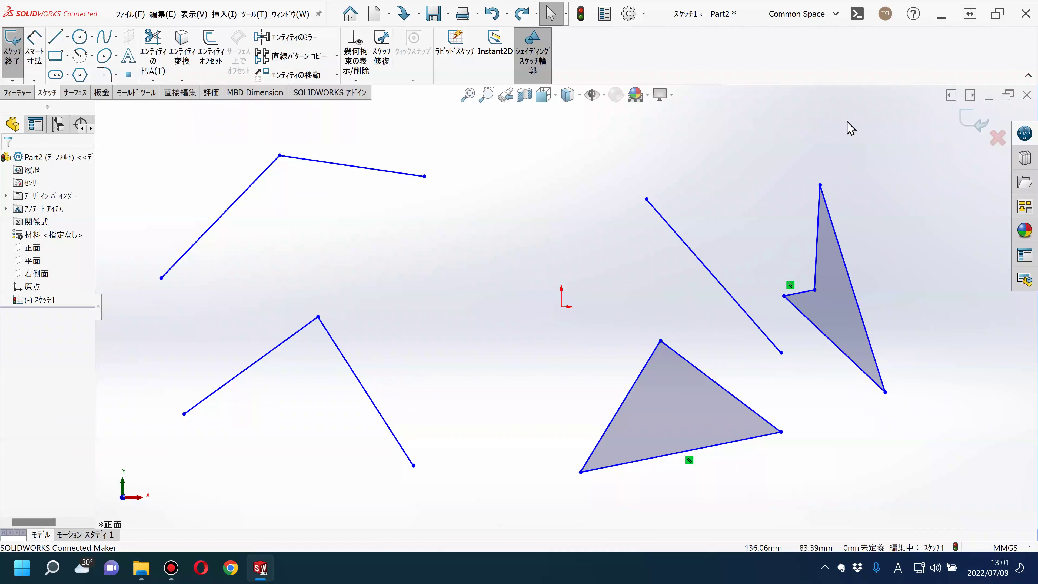
mouse_move(855, 116)
left_mouse_down()
mouse_move(270, 487)
mouse_move(230, 490)
left_mouse_up()
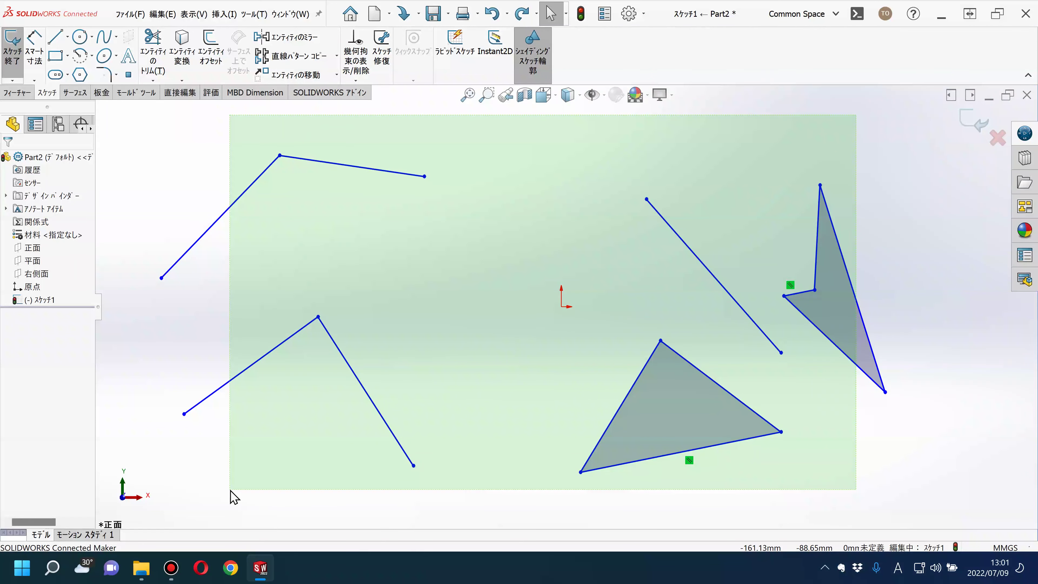
left_click_drag(231, 490, 231, 490)
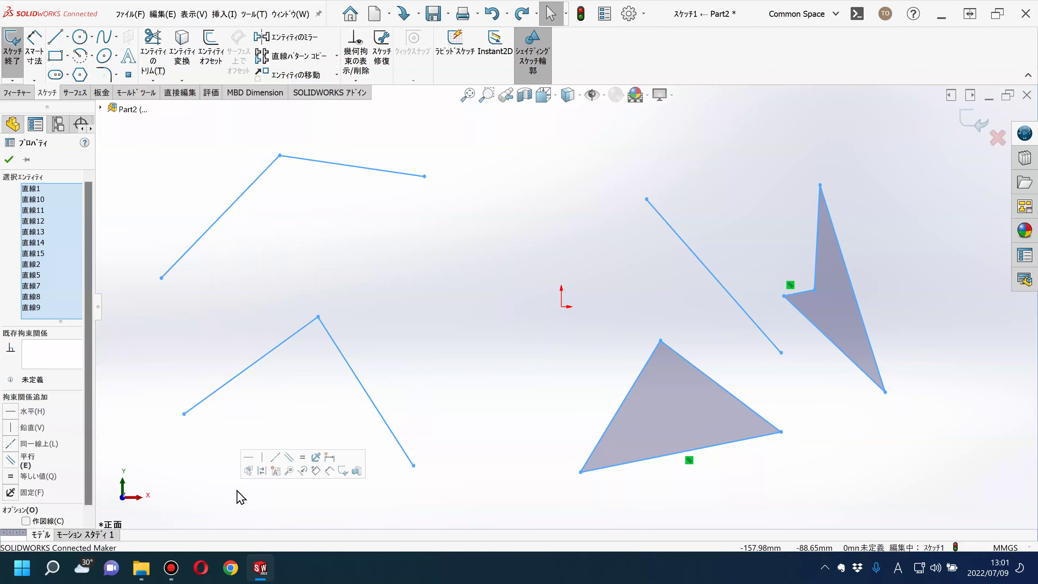
key("Delete")
left_click(491, 13)
Box-delete the enclosed lines and triangles, then the four remaining lines.
left_click(208, 137)
left_click_drag(198, 110, 861, 492)
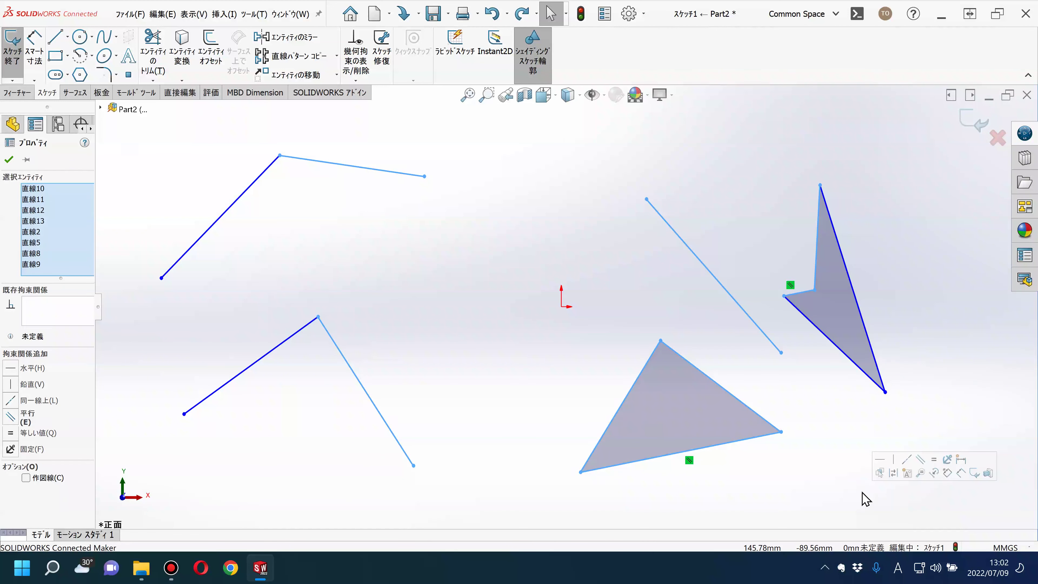
key("Delete")
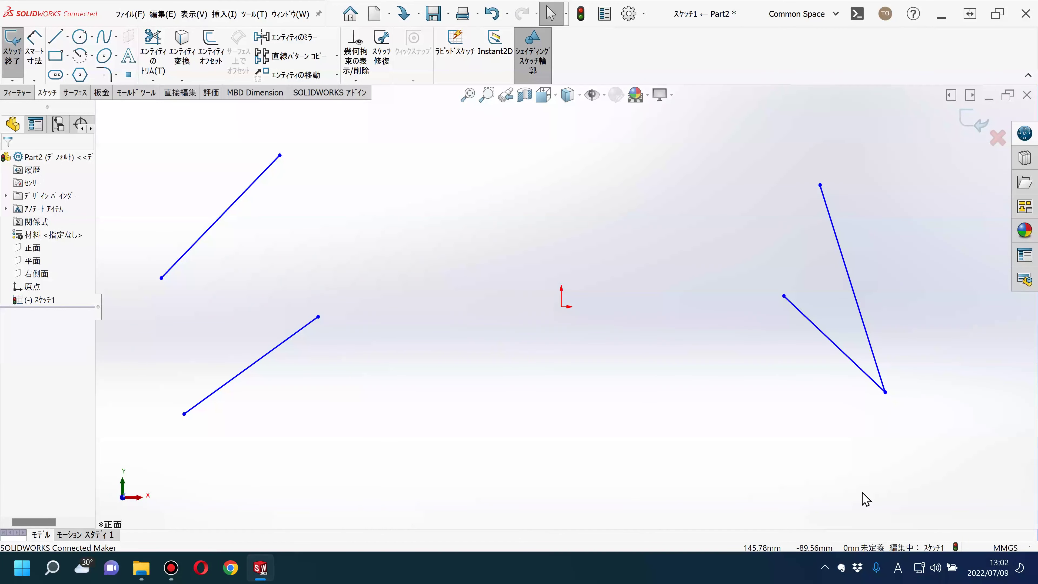
left_click_drag(834, 487, 188, 119)
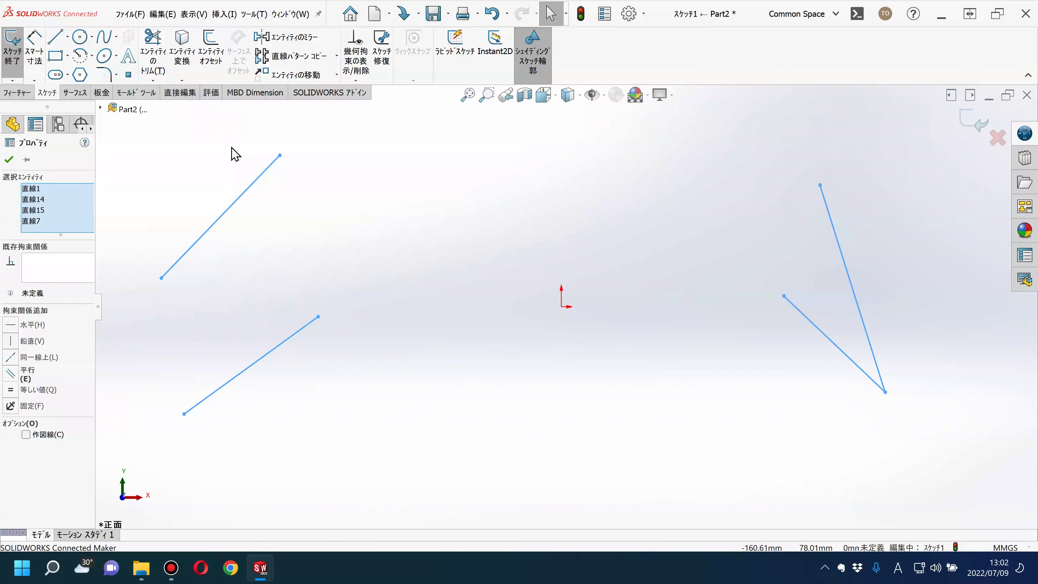
key("Delete")
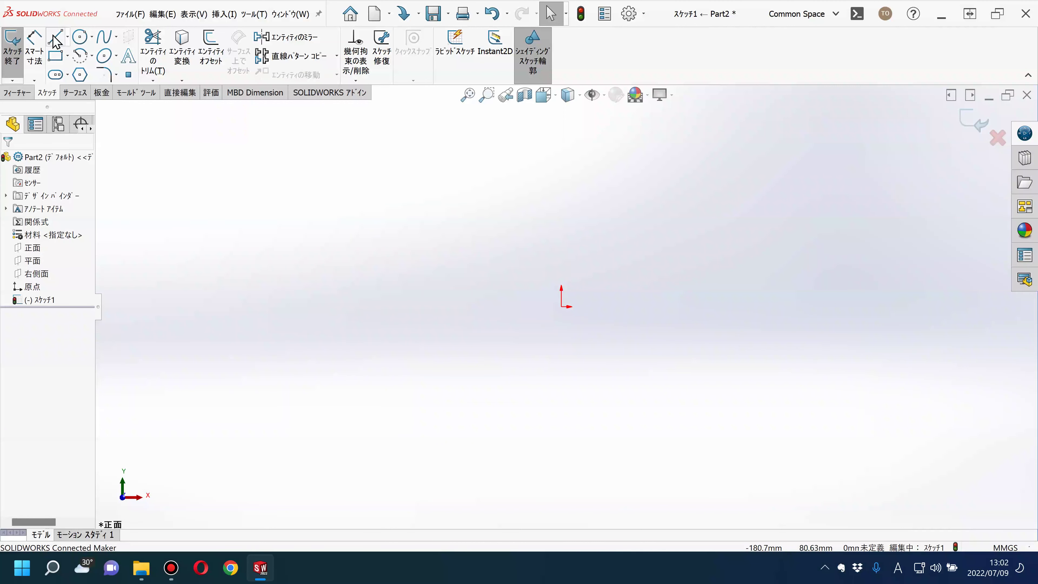
left_click(57, 47)
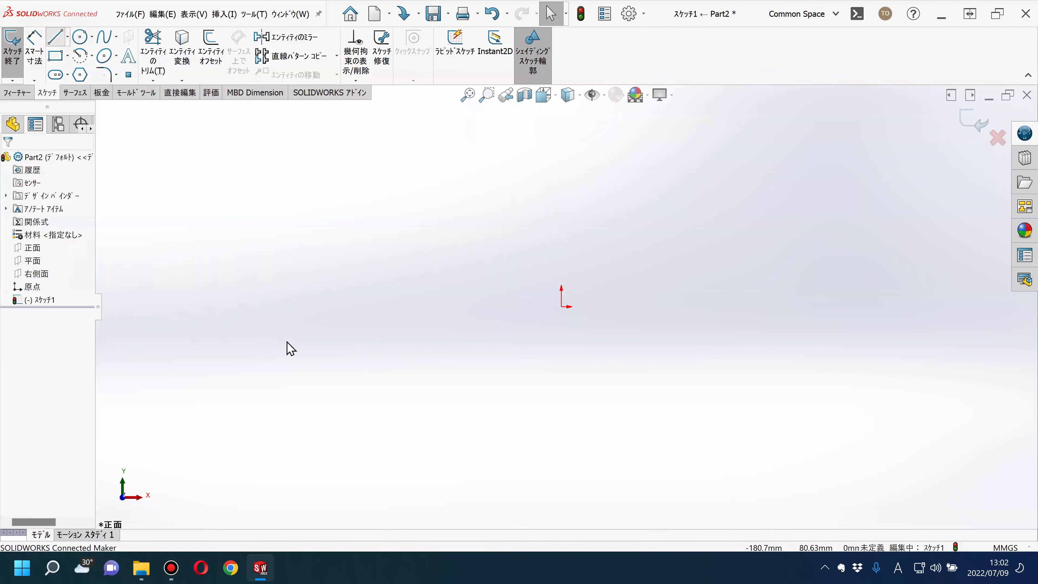
left_click(283, 329)
left_click(459, 170)
left_click(577, 405)
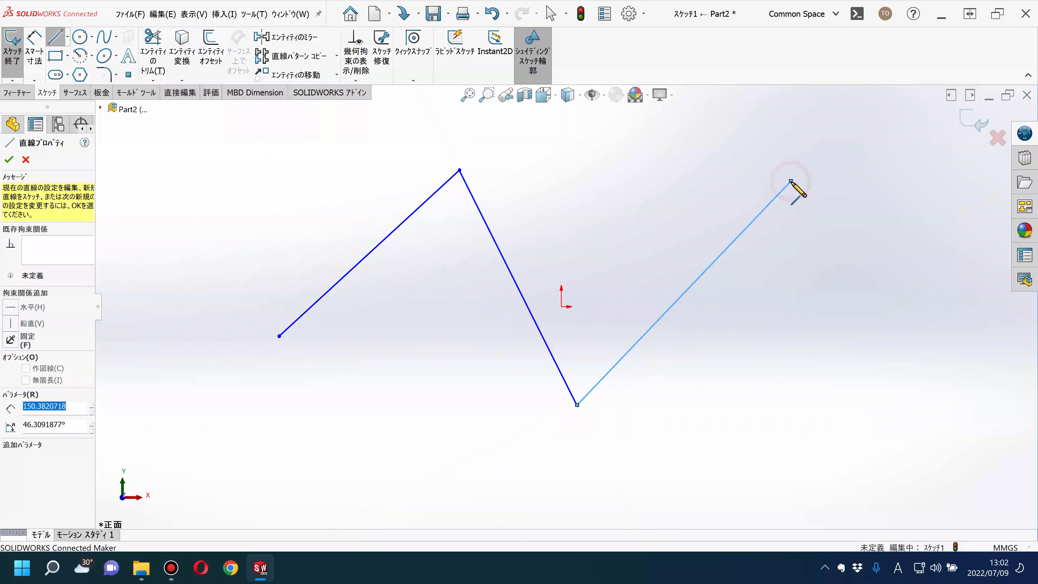
key("Escape")
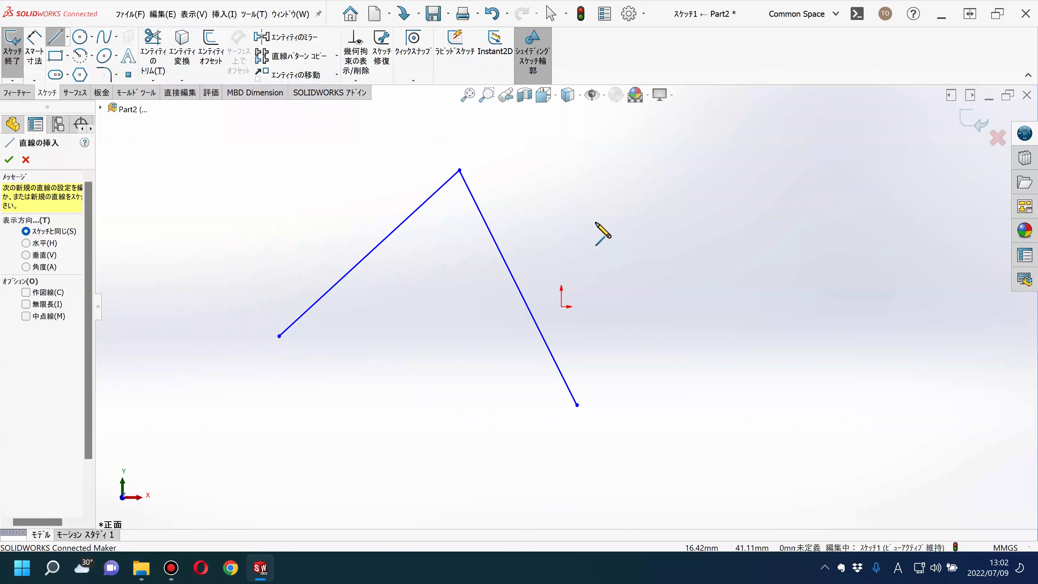
left_click(514, 272)
left_click(511, 271)
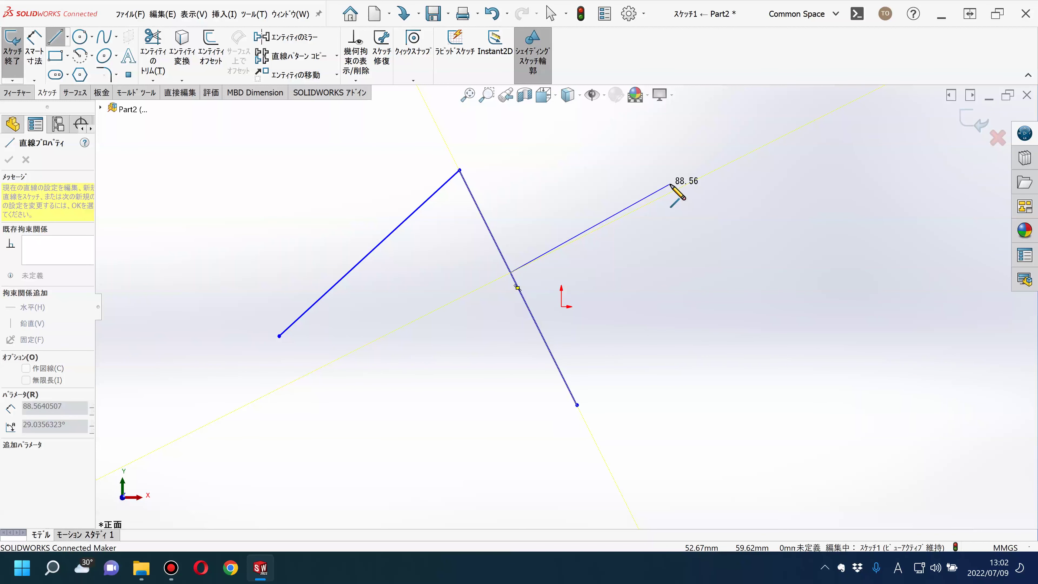
key("Escape")
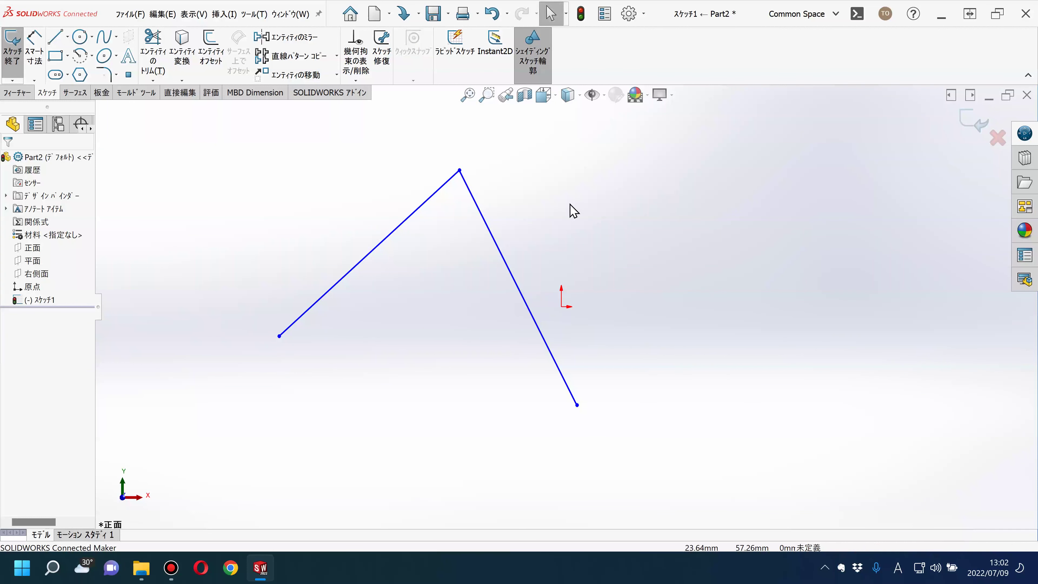
left_click(496, 248)
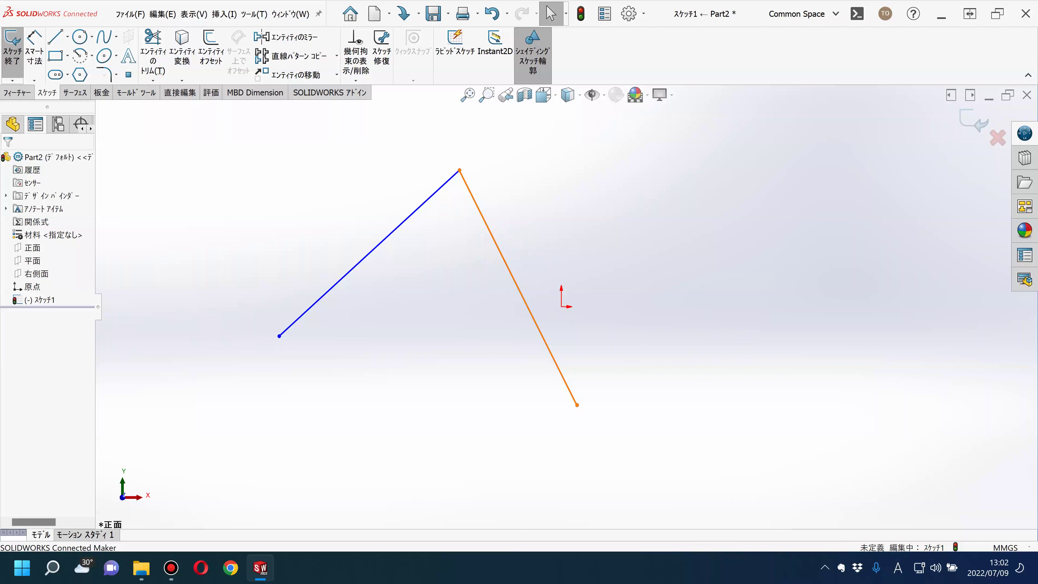
key("Delete")
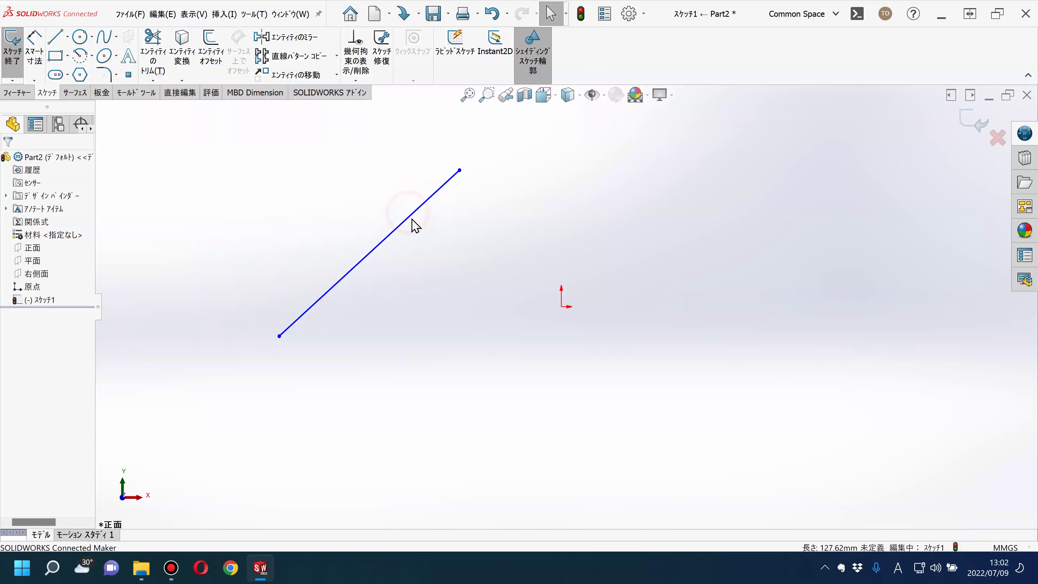
left_click(412, 222)
left_click(233, 166)
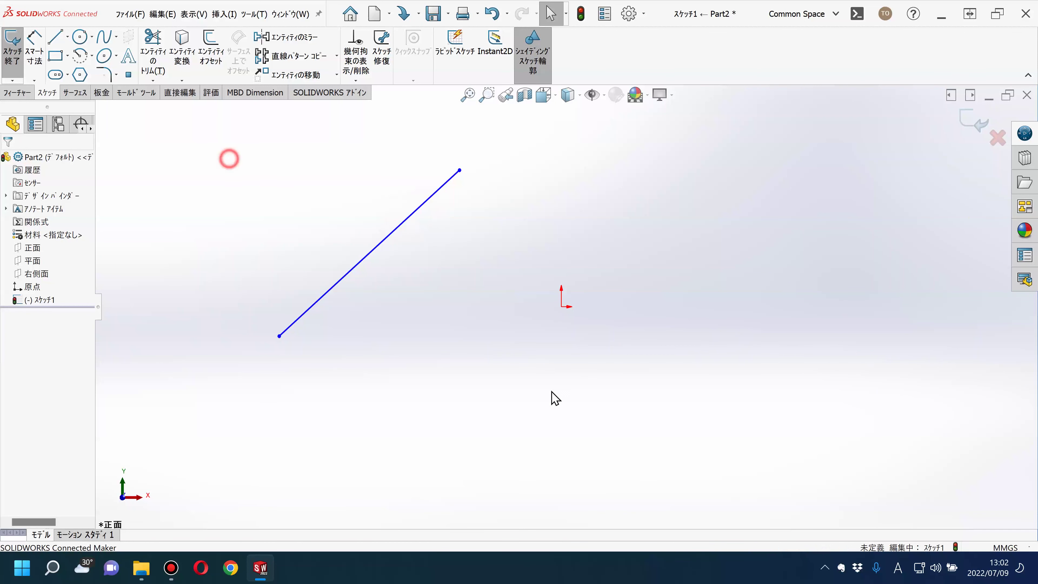
left_click_drag(229, 158, 577, 412)
key("Delete")
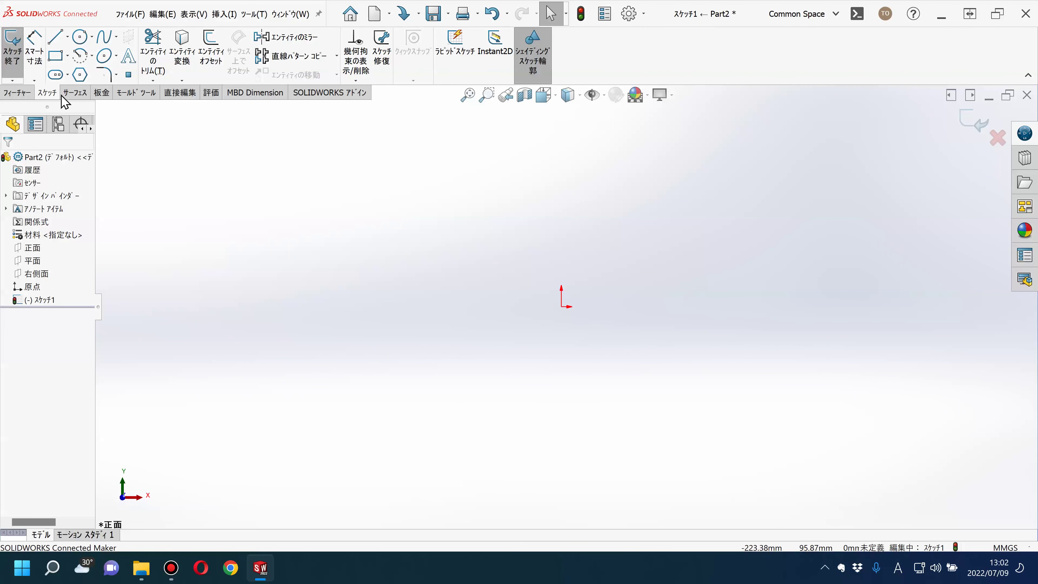
left_click(972, 120)
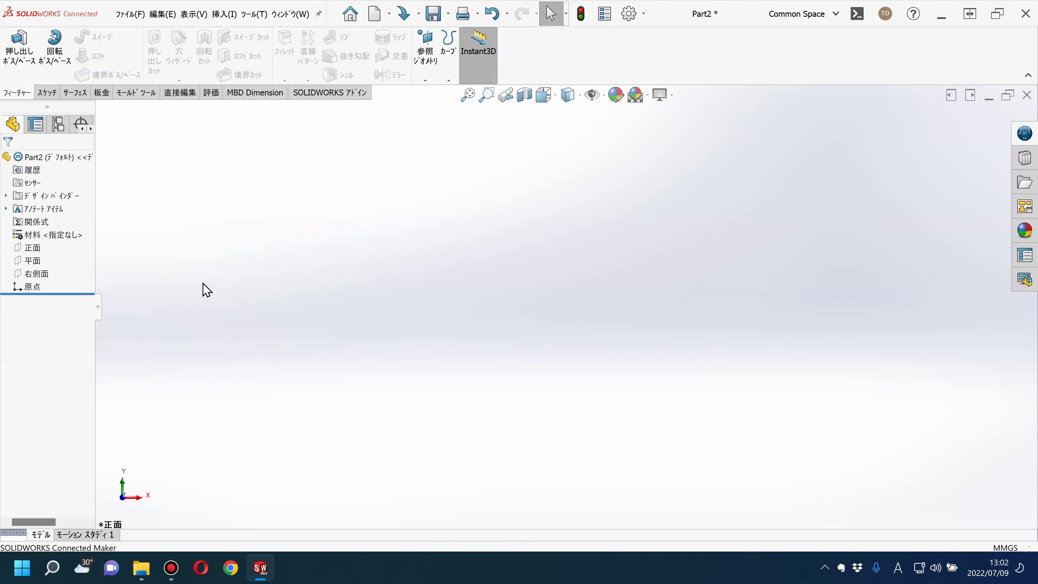
Sketch a rectangle on the Front plane (正面) and exit the sketch.
left_click(42, 94)
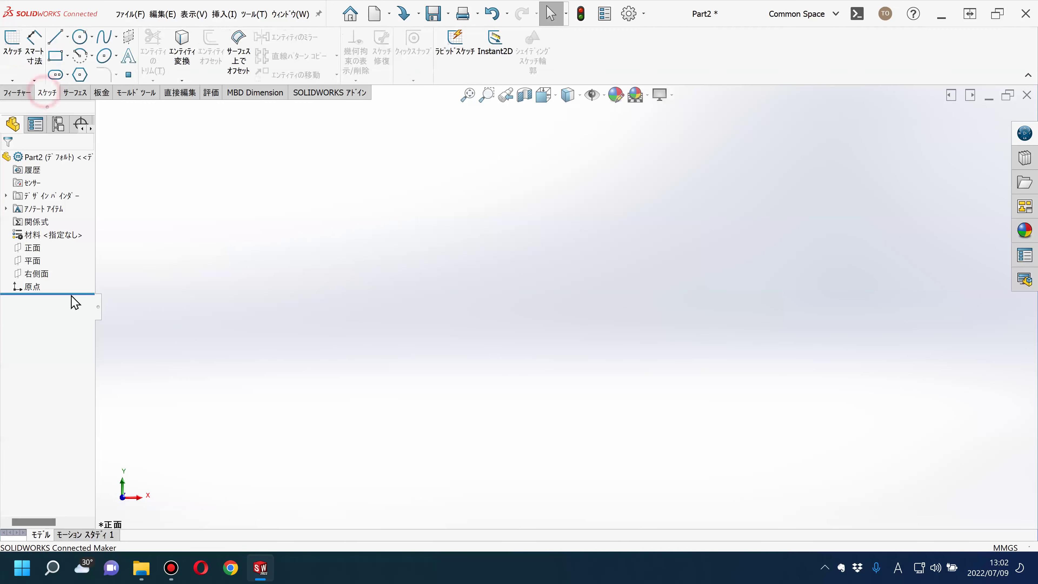
left_click(28, 251)
left_click(34, 236)
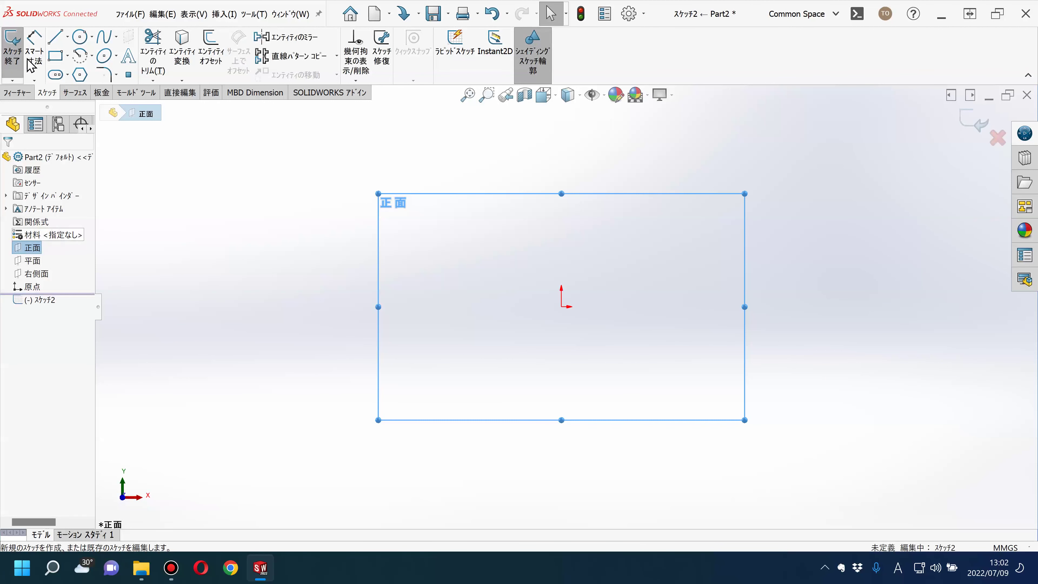
left_click(419, 229)
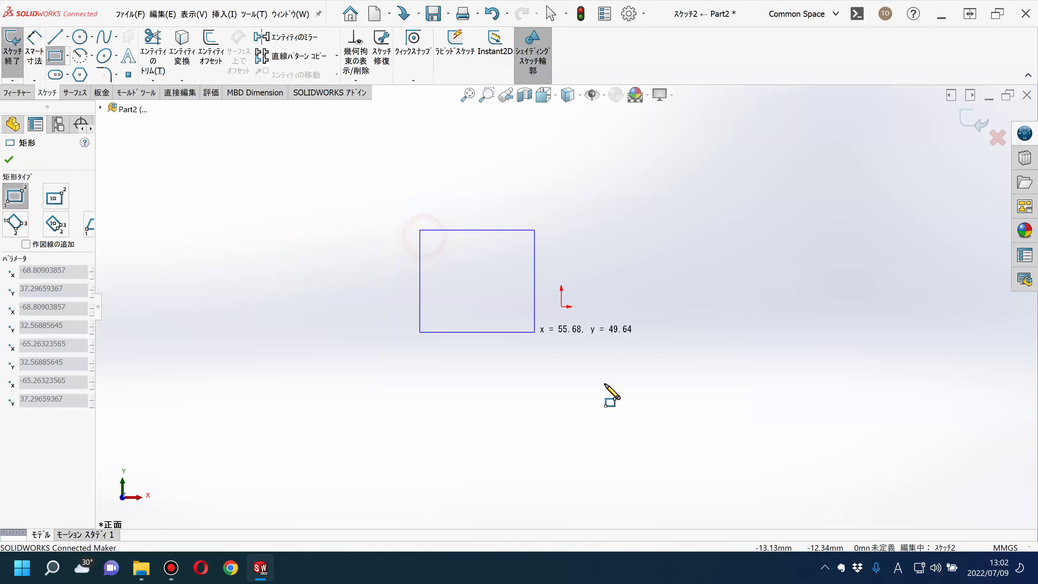
left_click(666, 429)
key("Escape")
left_click(972, 125)
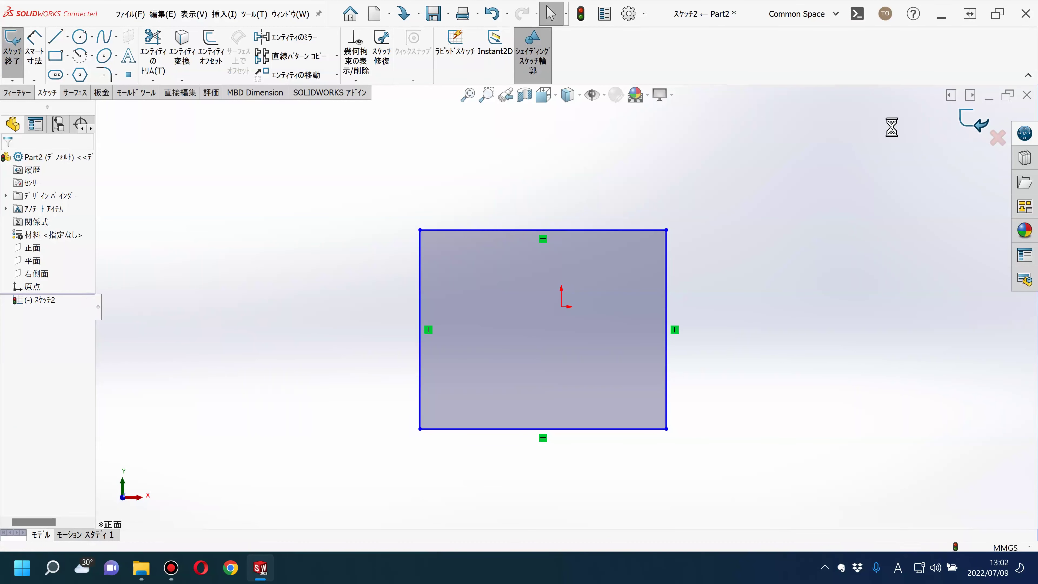
left_click(270, 242)
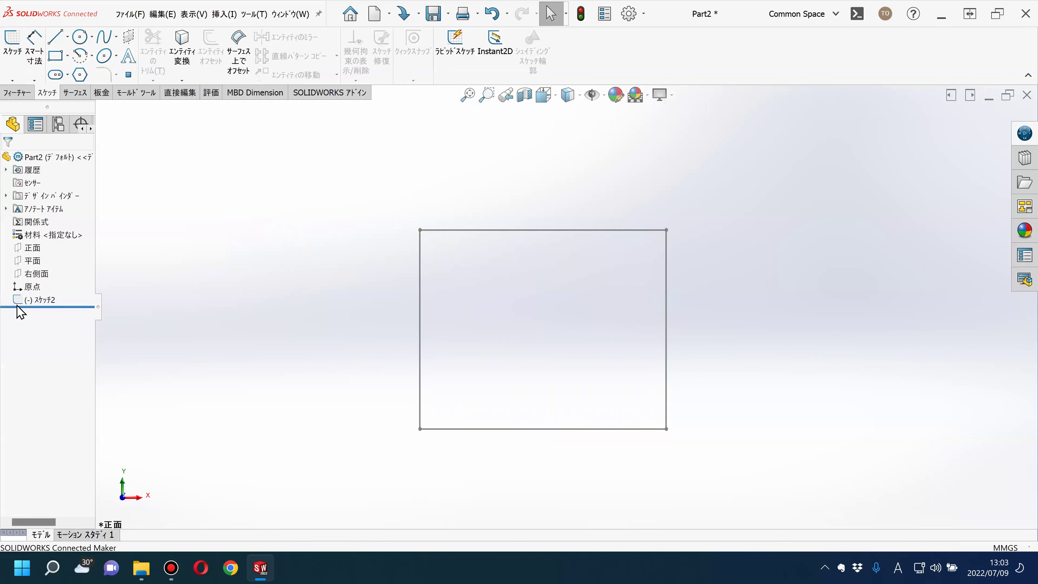
Delete スケッチ2 from the FeatureManager, confirming with はい(Y).
right_click(46, 302)
left_click(65, 372)
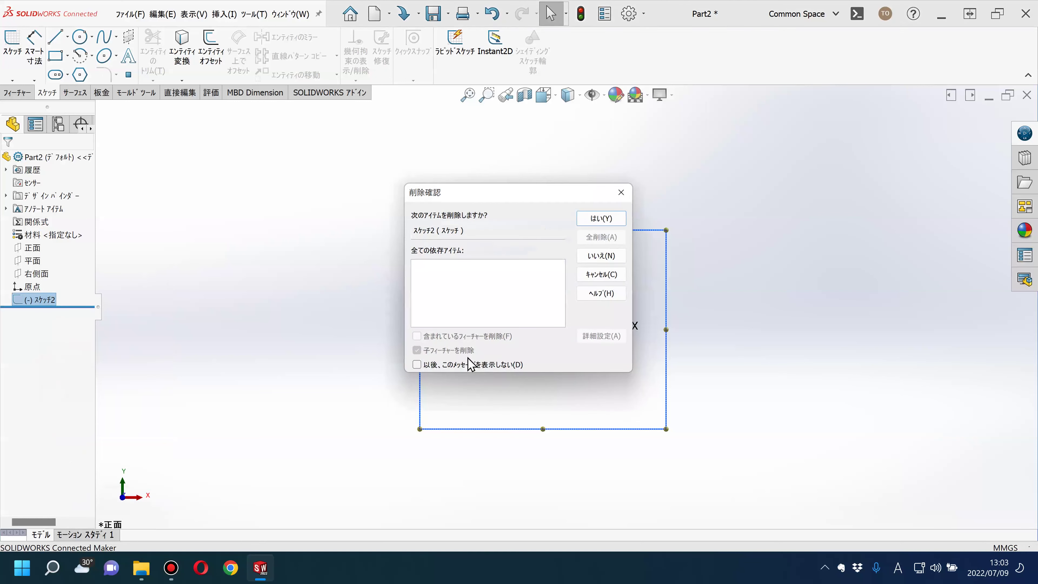
left_click(602, 219)
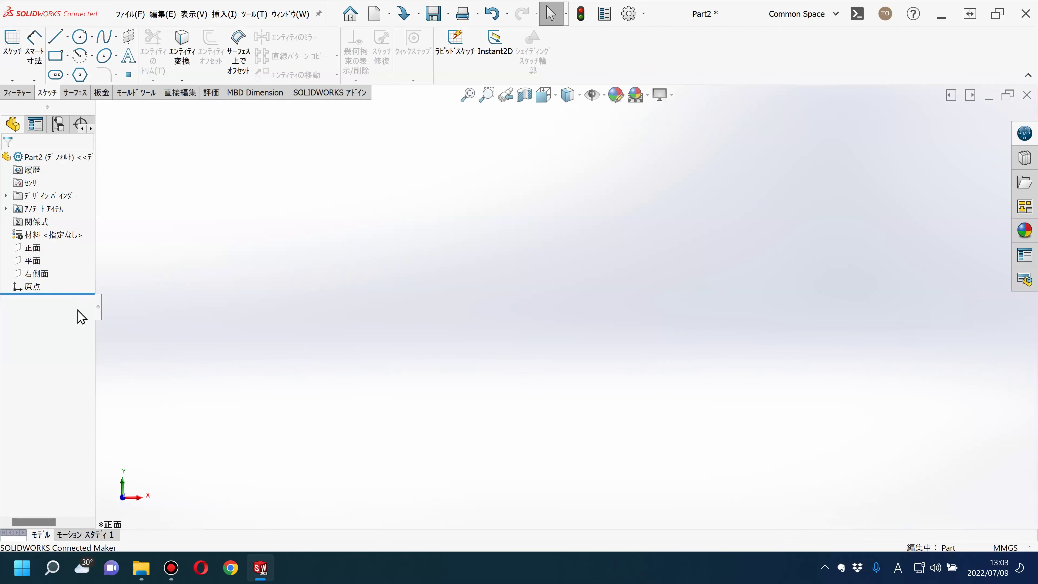
left_click(26, 302)
Start a sketch on the Right plane (右側面) and switch to the Right view.
left_click(37, 273)
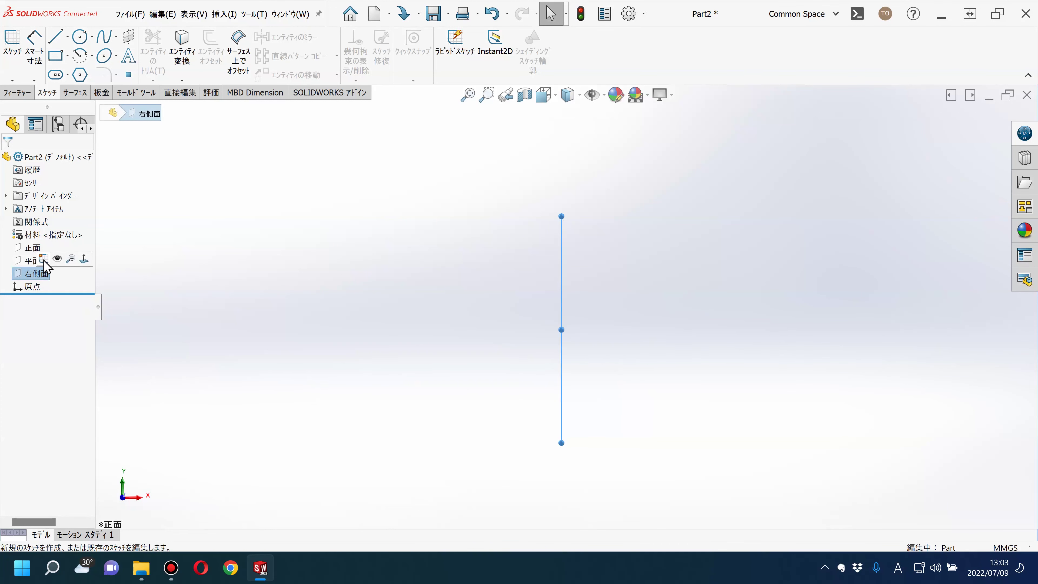
left_click(43, 258)
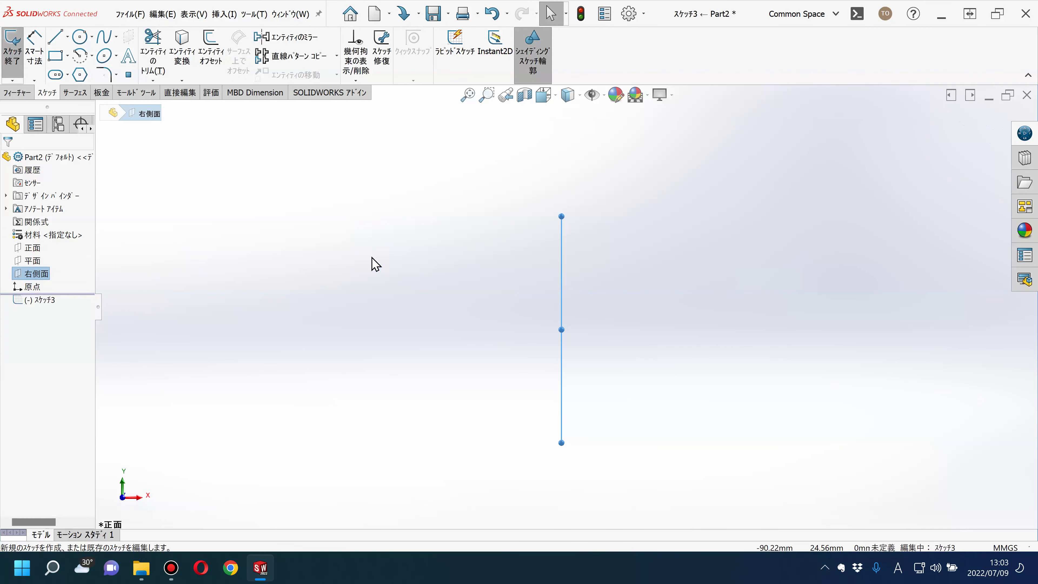
left_click(272, 266)
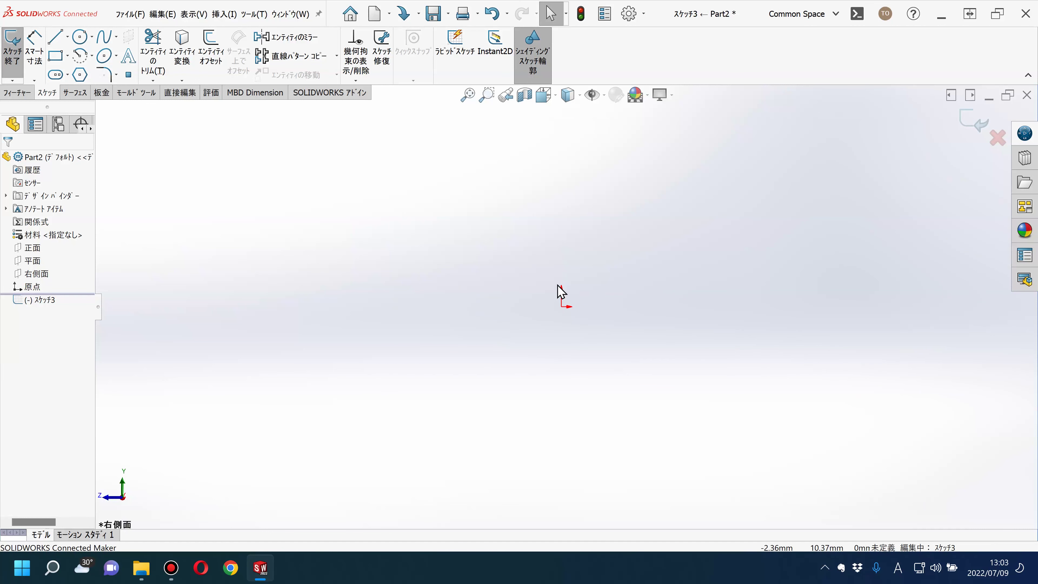
left_click(545, 97)
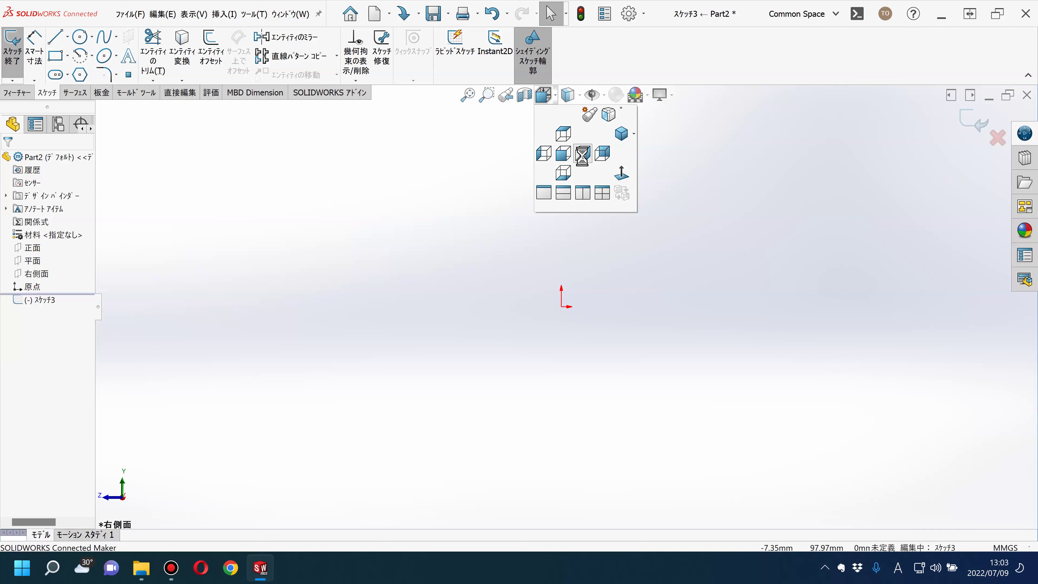
left_click(563, 154)
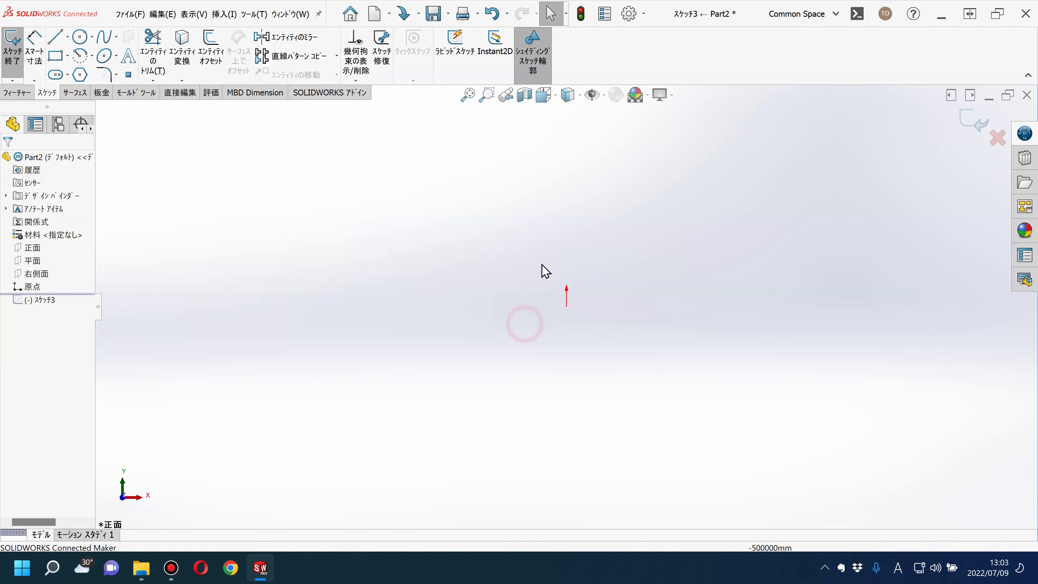
left_click(54, 66)
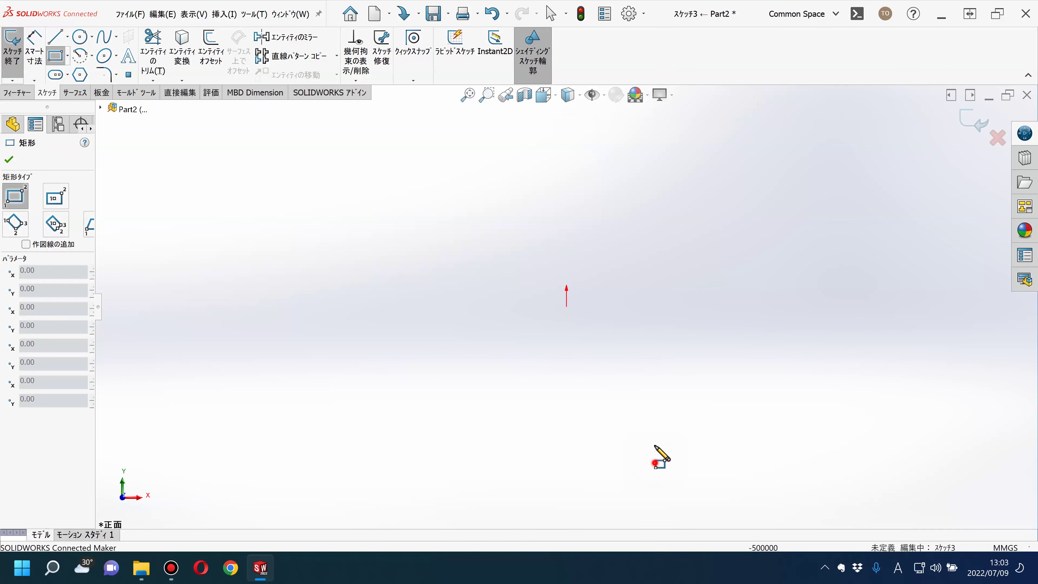
left_click(544, 98)
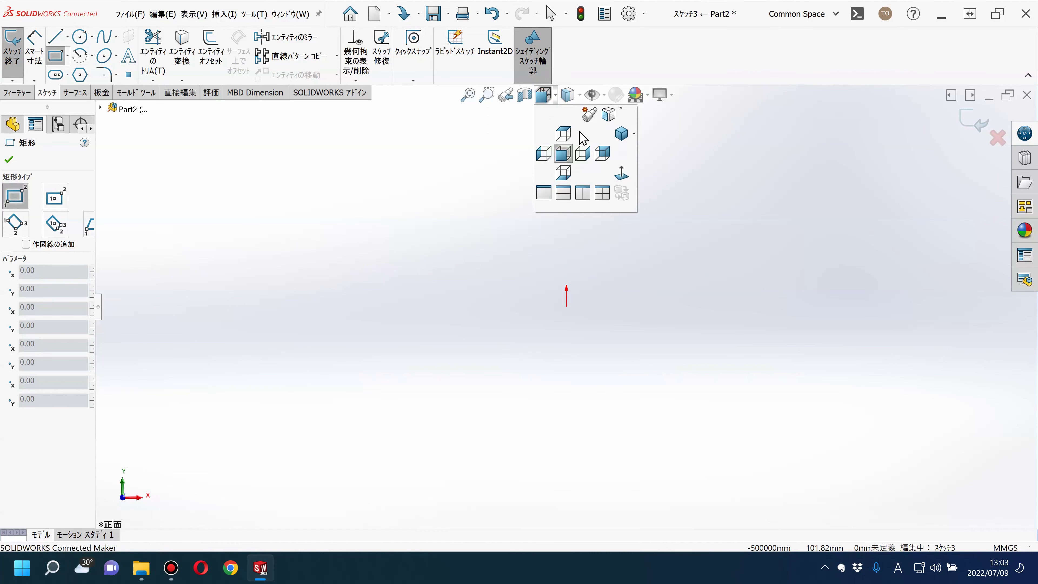
left_click(584, 157)
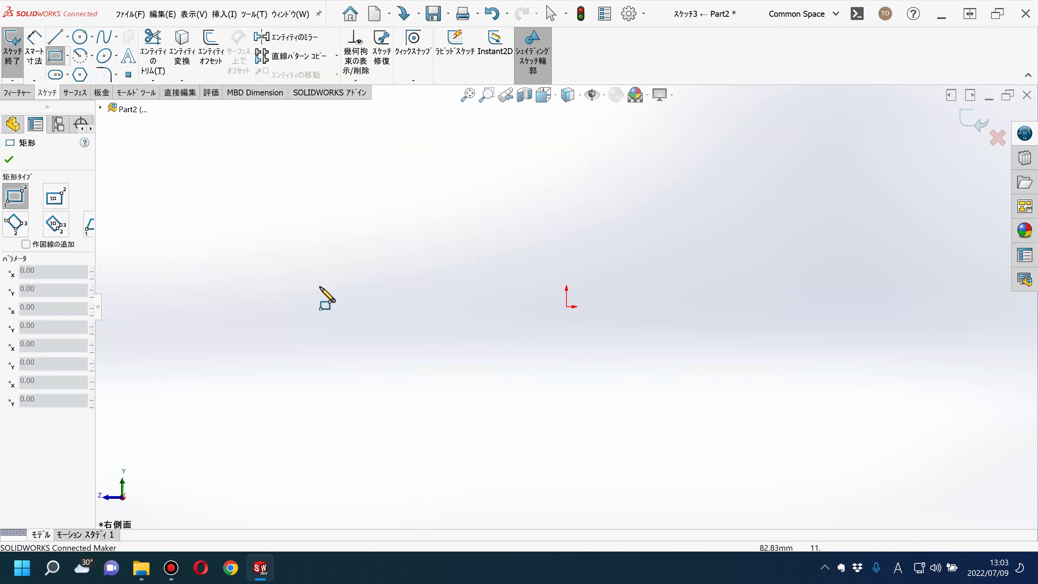
Draw the profile's first slanted line.
left_click(55, 36)
left_click(242, 316)
left_click(362, 191)
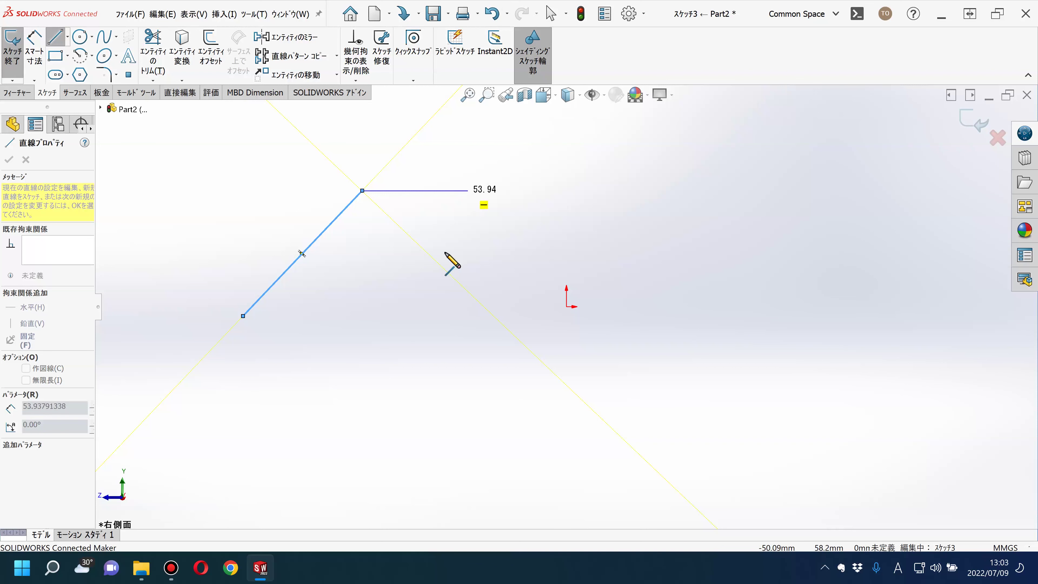
double_click(440, 328)
Place the next point of the sketch profile.
left_click(554, 213)
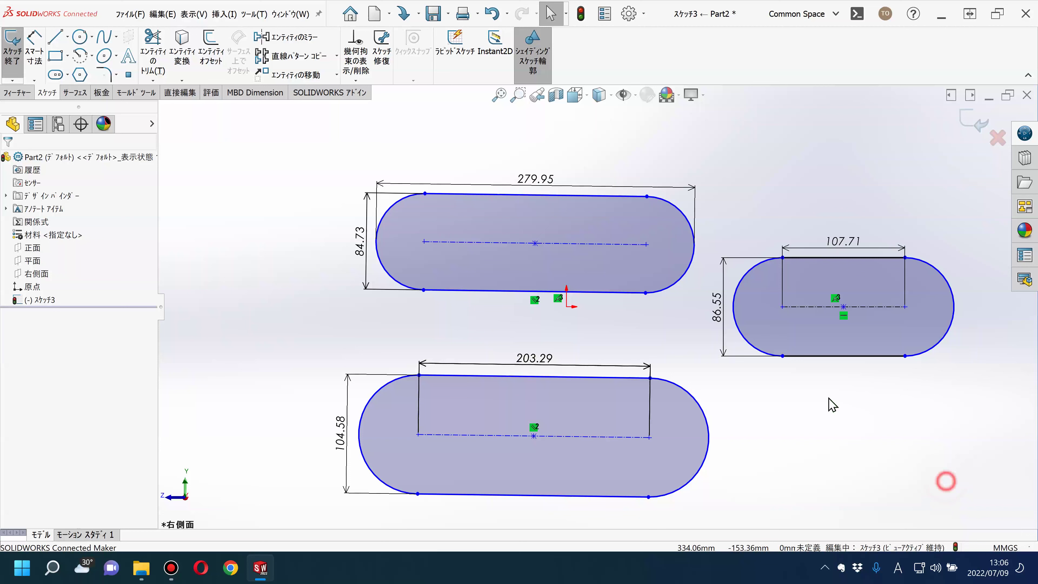
Delete all three slots and their dimensions, then draw a long diagonal line.
left_click_drag(946, 481, 319, 146)
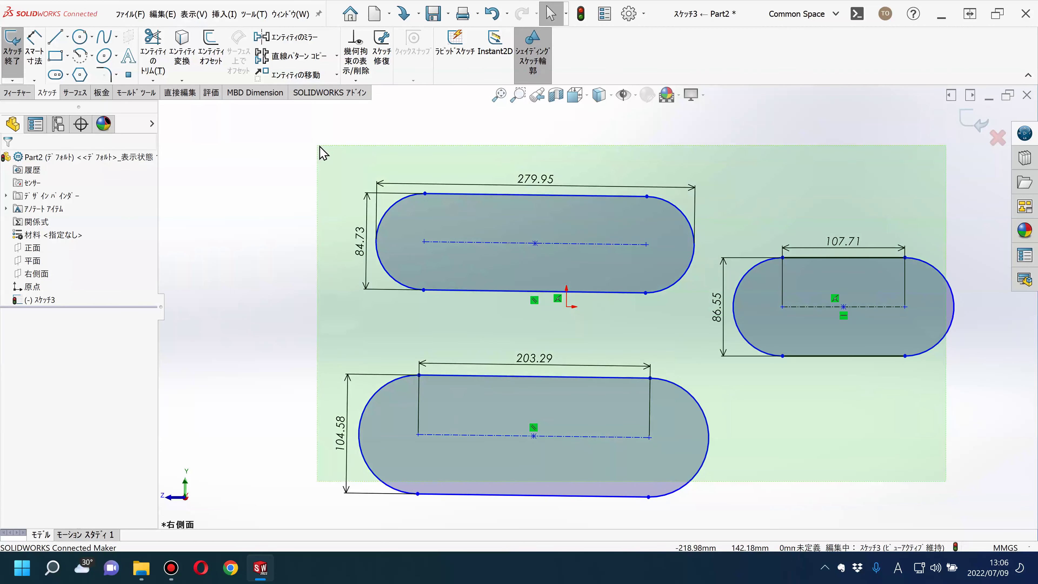
key("Delete")
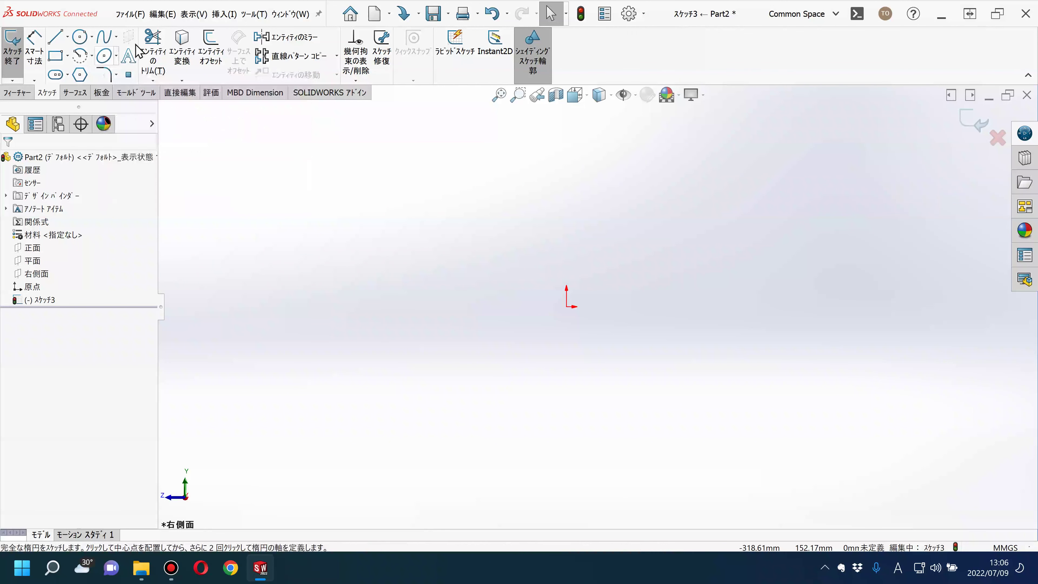
left_click(58, 38)
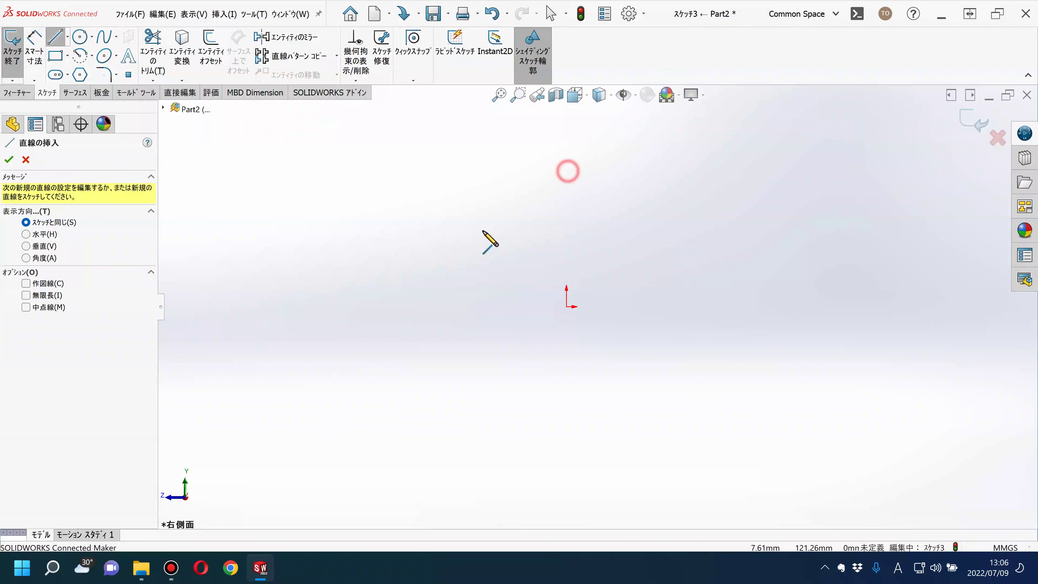
left_click(367, 337)
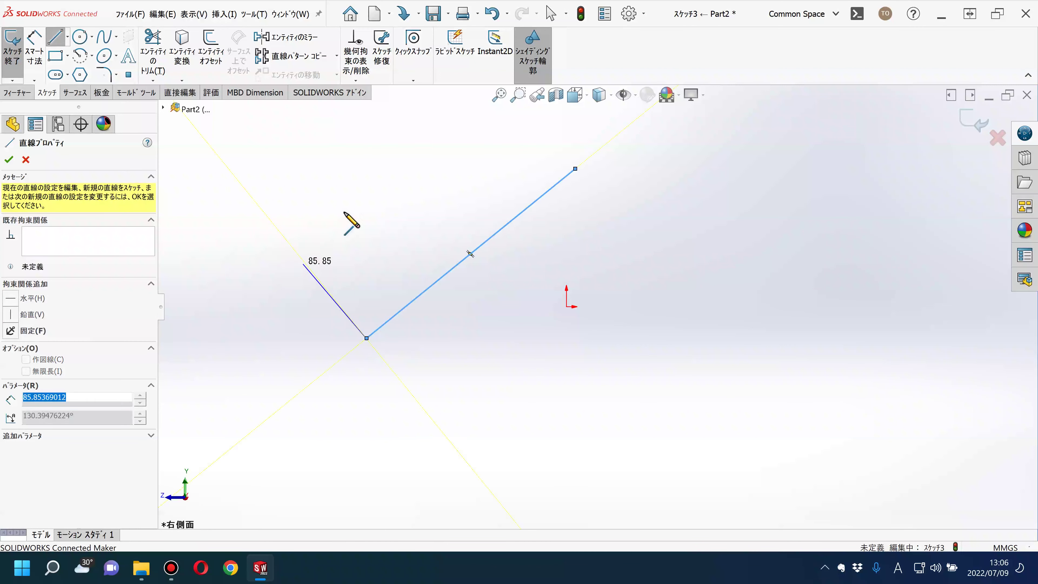
key("Escape")
Draw a second line crossing the first to form an X.
left_click(384, 154)
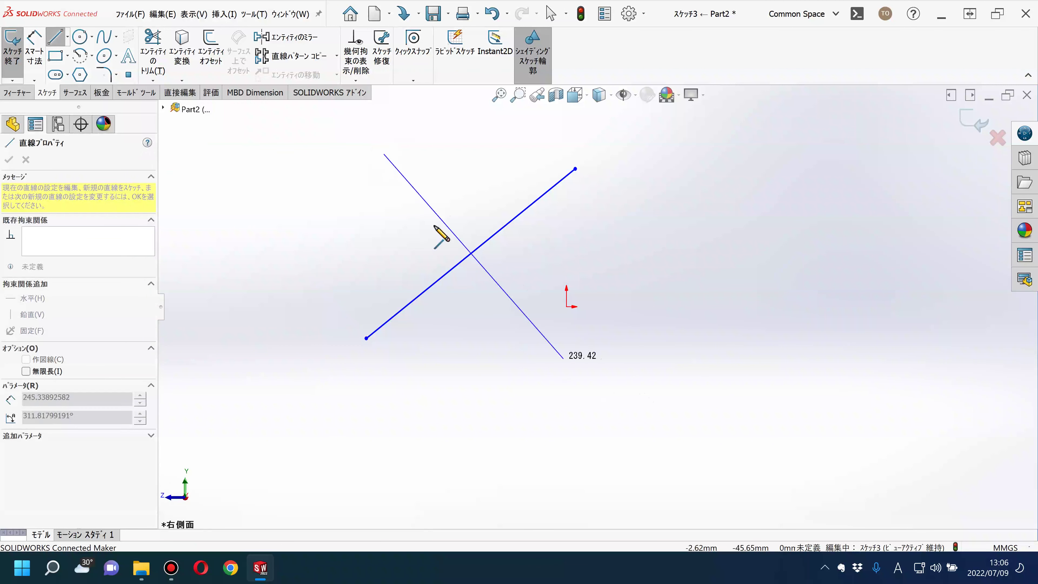
left_click(635, 404)
key("Escape")
key("Escape")
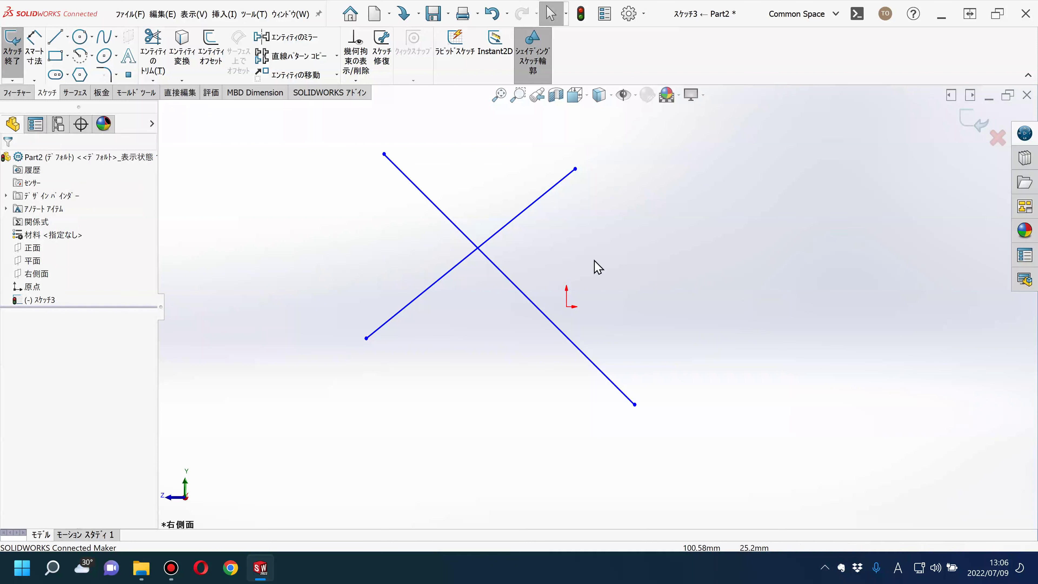
left_click(406, 199)
key("Delete")
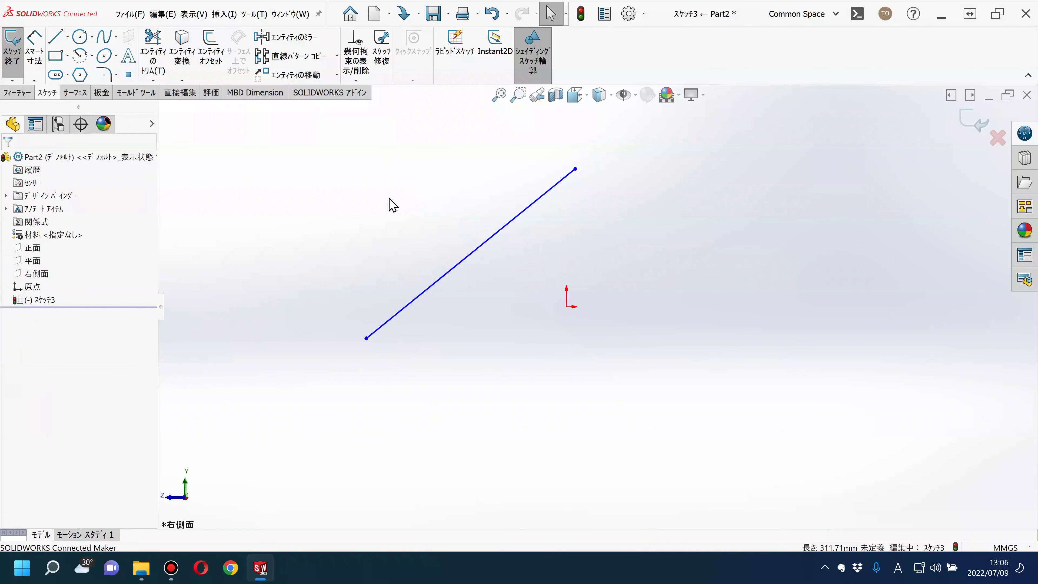
key("ctrl+z")
left_click(363, 213)
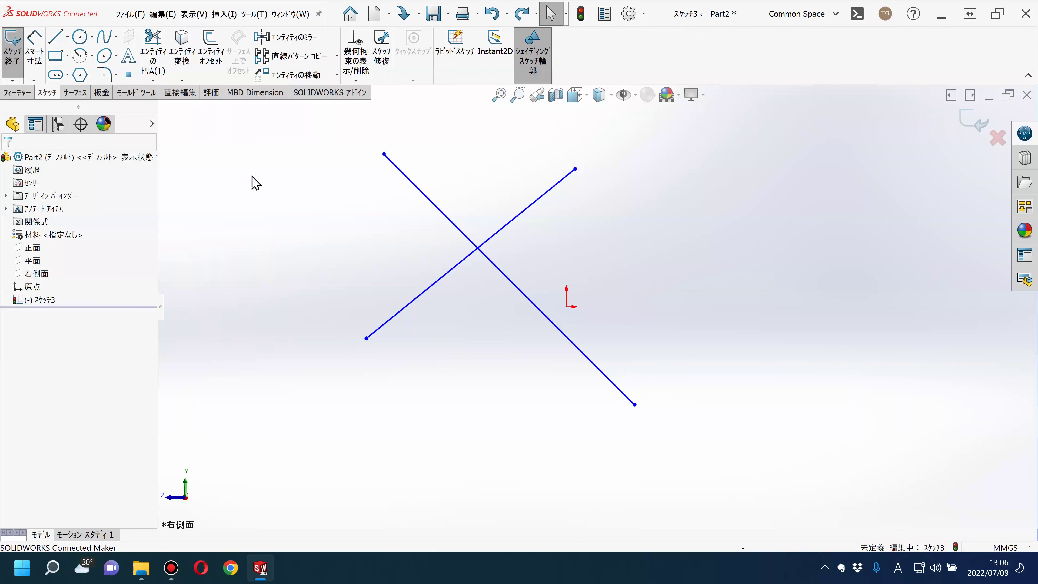
Trim the X's upper arms to an inverted V, then delete both lines.
left_click(158, 57)
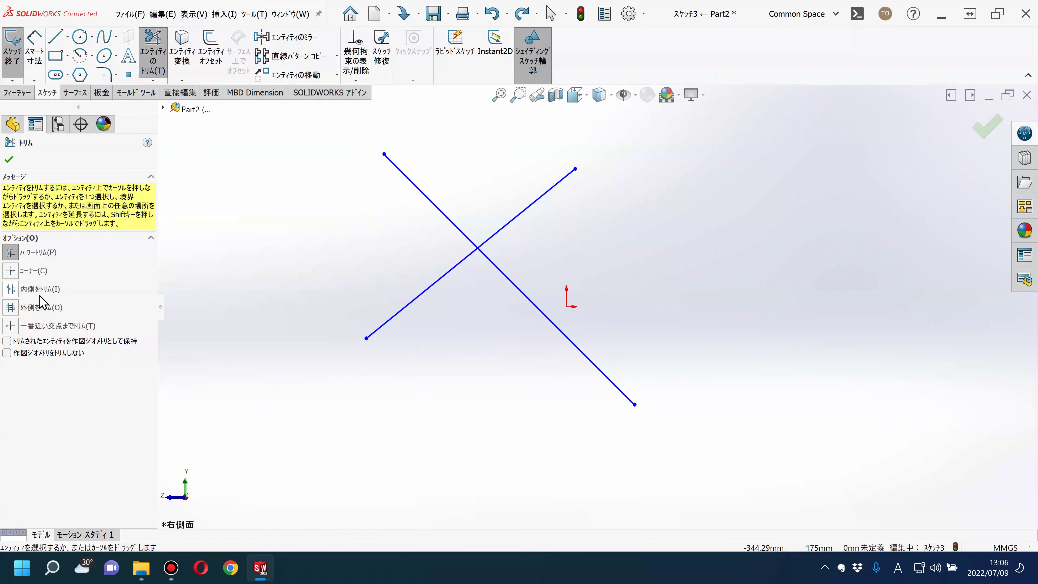
left_click(11, 327)
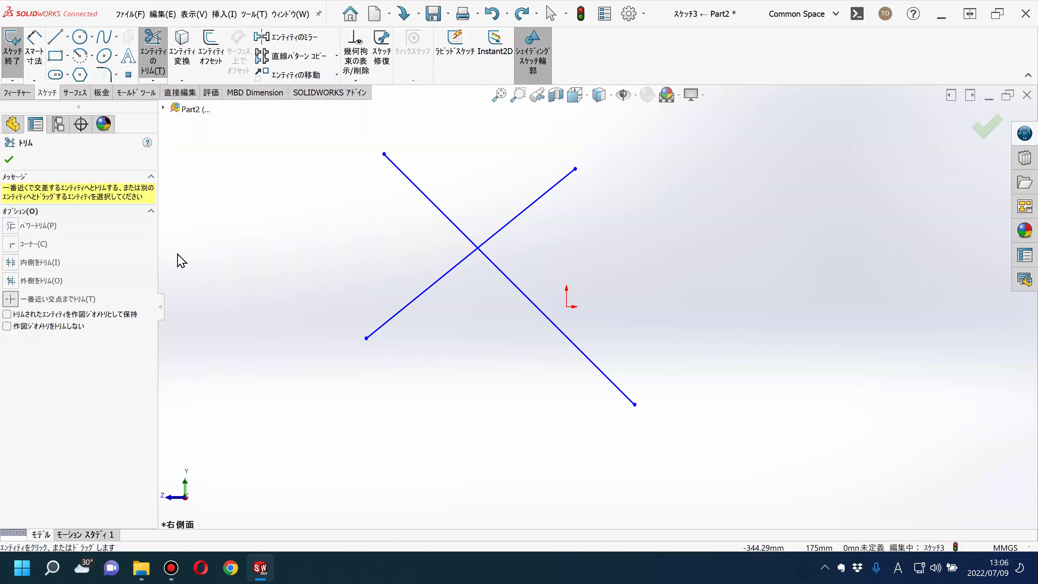
left_click(416, 188)
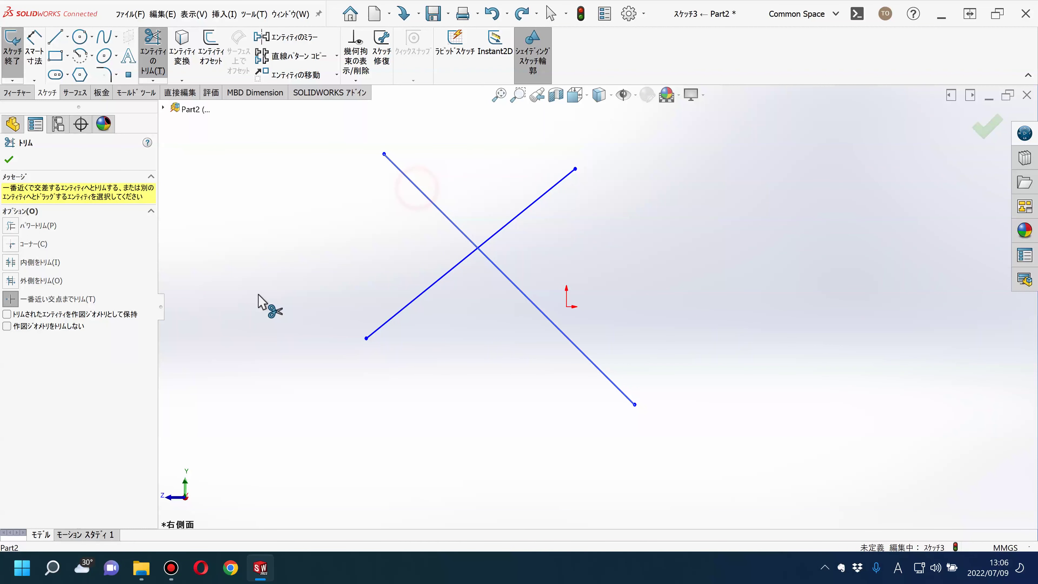
left_click(550, 189)
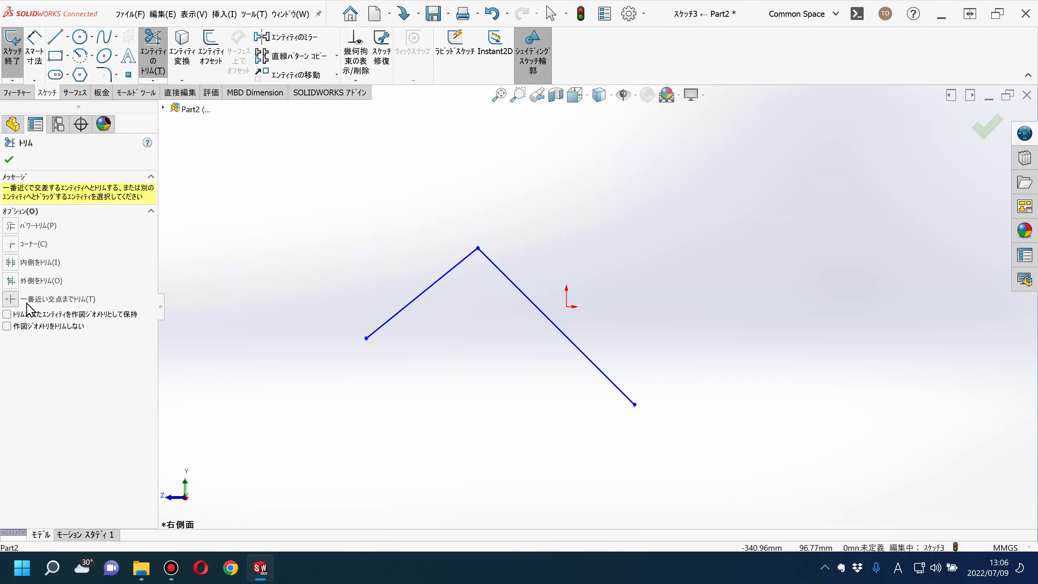
left_click(9, 160)
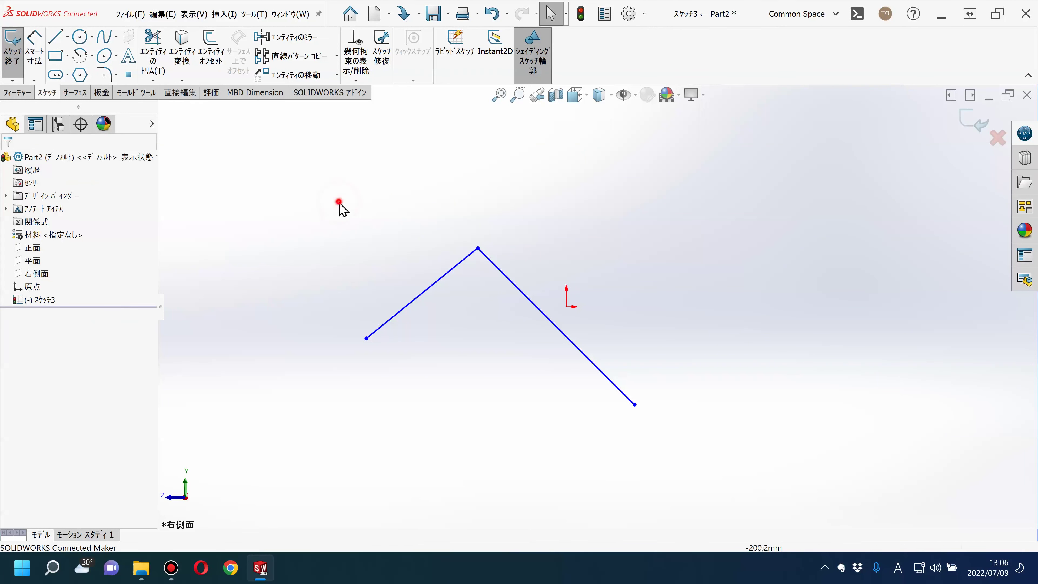
left_click_drag(589, 393, 401, 171)
key("Delete")
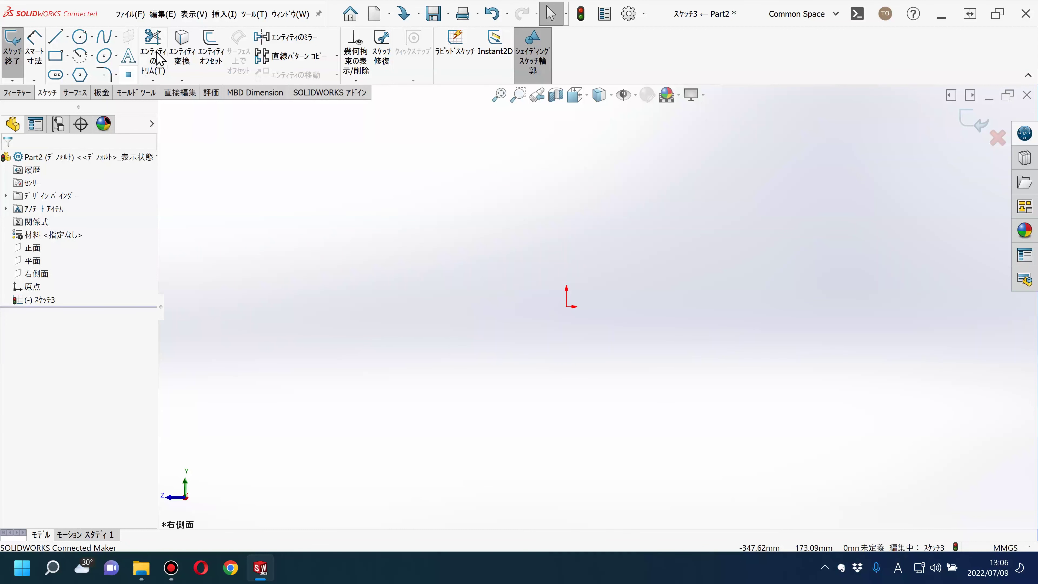
Draw a corner rectangle up and left of the origin, then start a line below it.
left_click(159, 59)
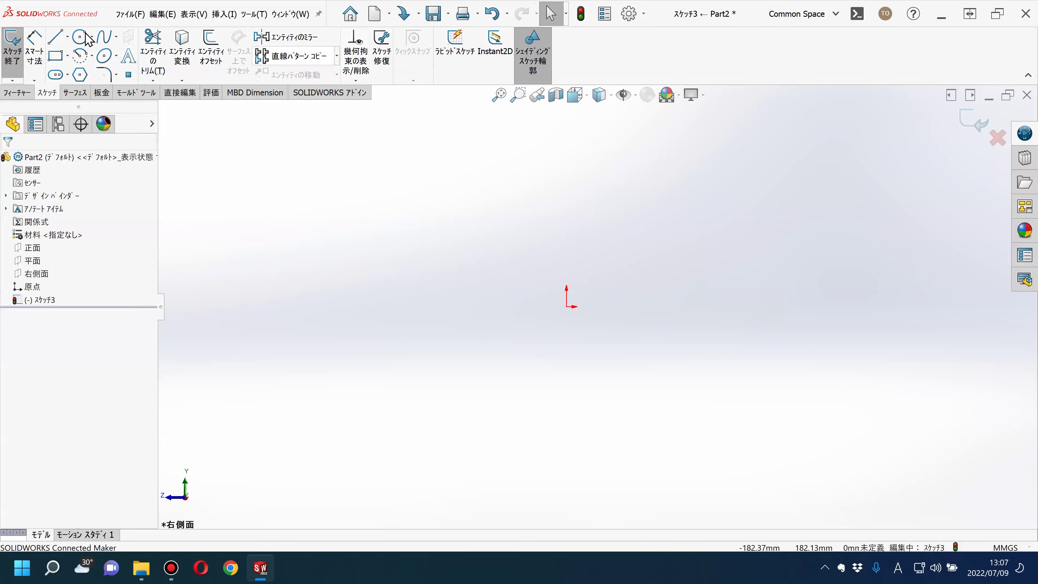
left_click(56, 56)
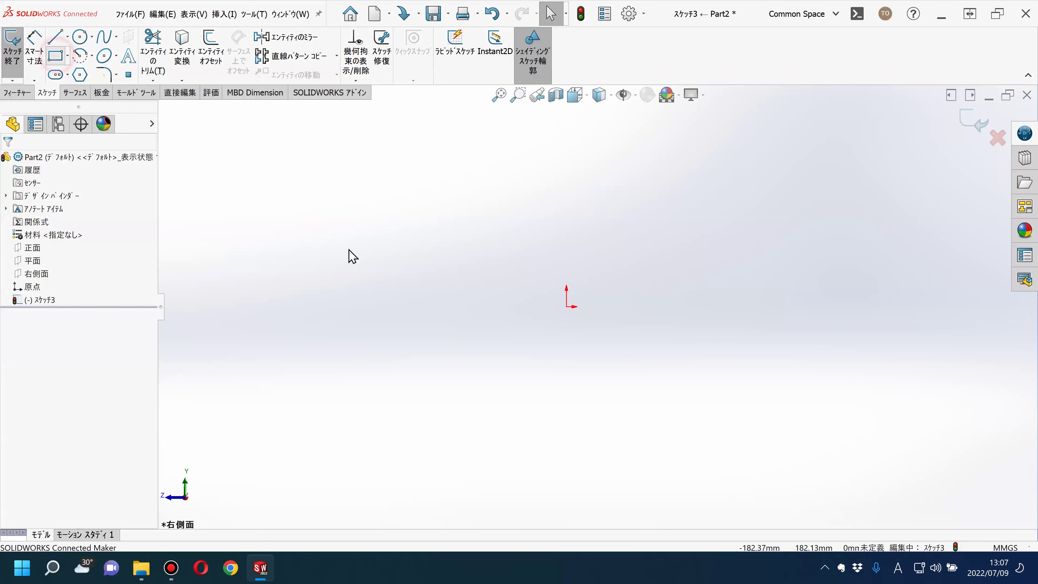
left_click(305, 147)
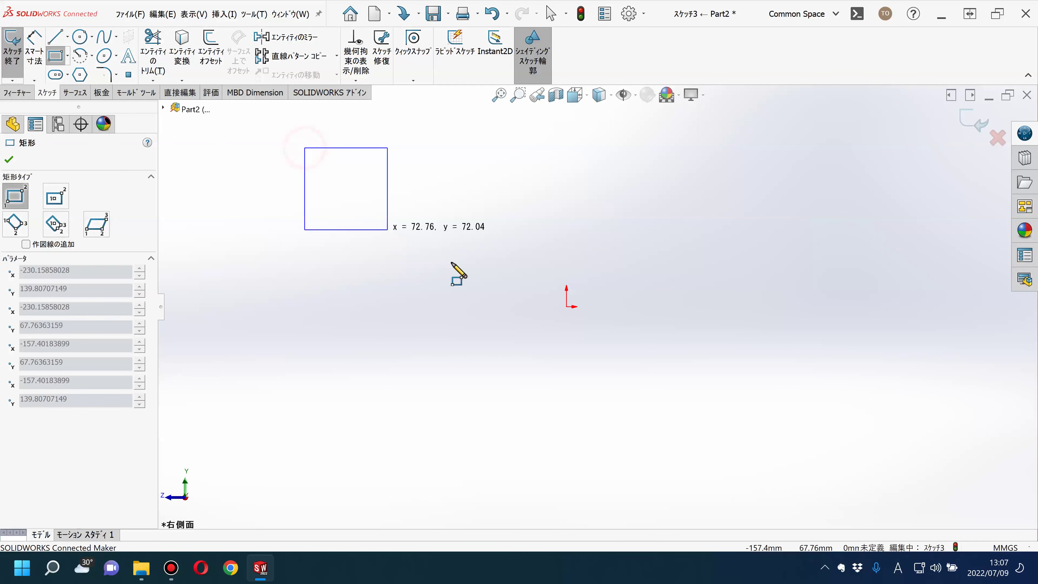
left_click(503, 294)
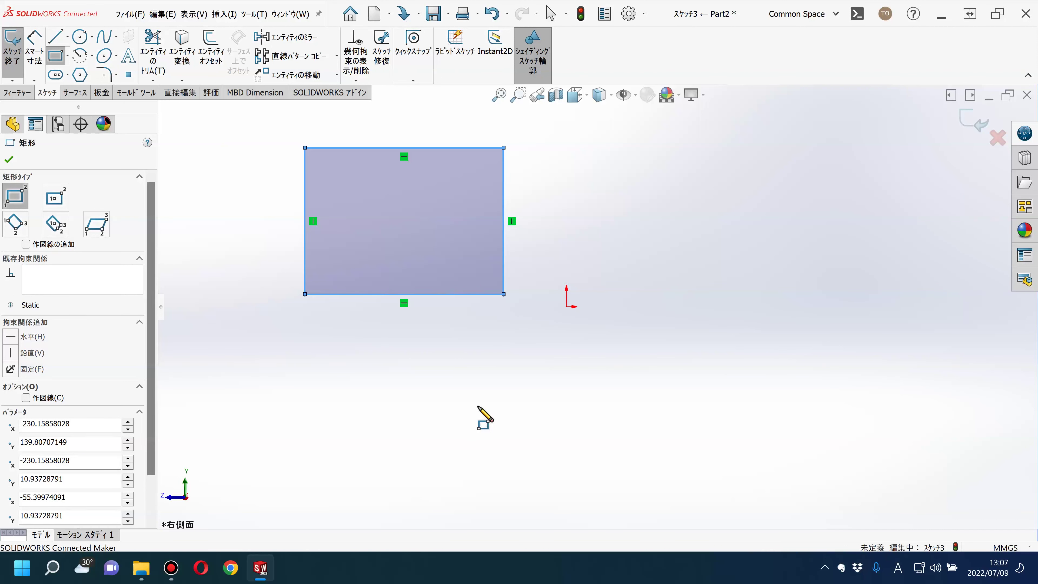
key("Escape")
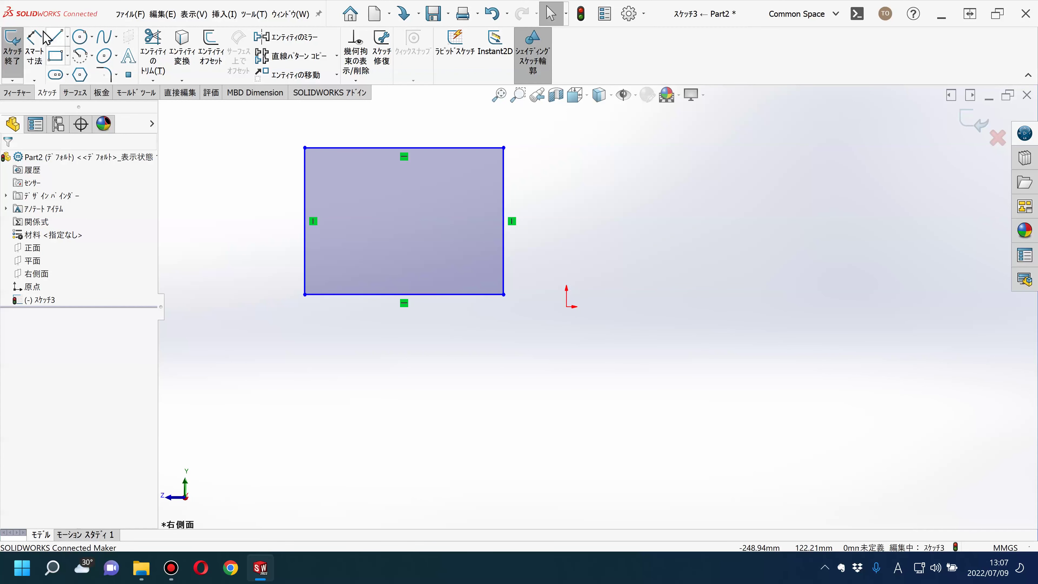
left_click(457, 430)
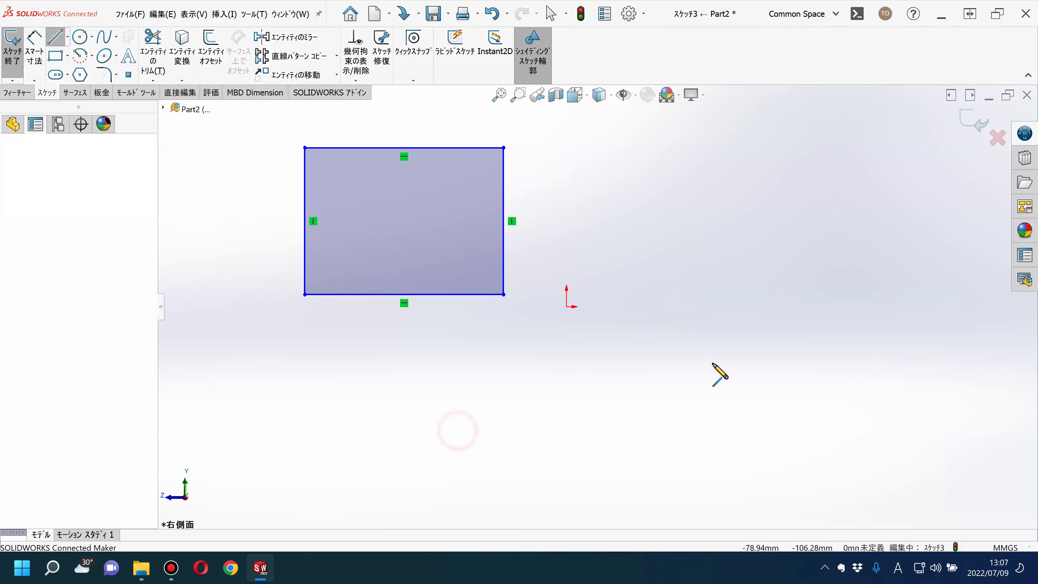
Make the new line below the rectangle horizontal and delete the right edge's vertical relation.
left_click(760, 327)
key("Escape")
key("Escape")
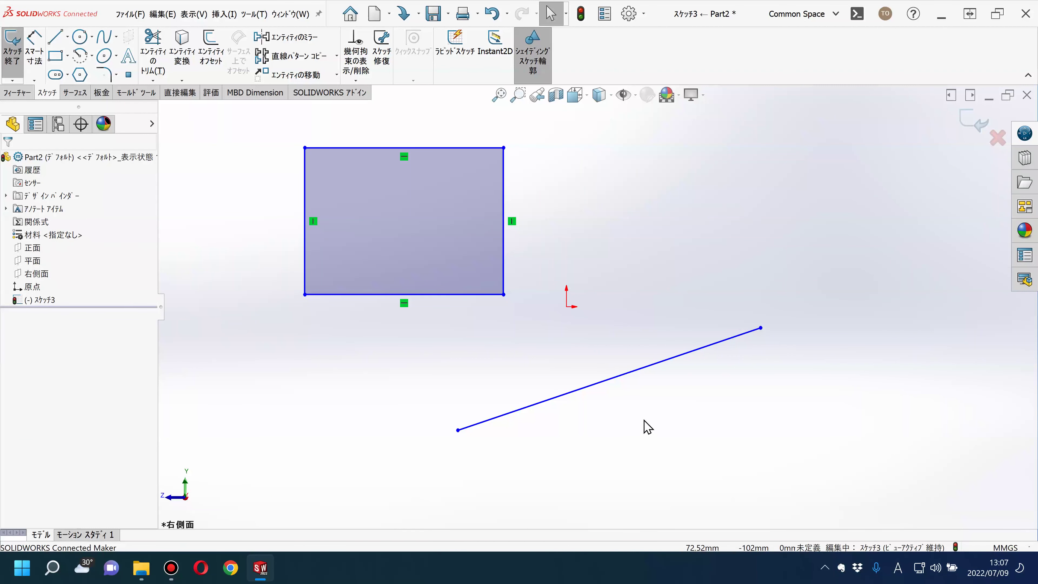
left_click(628, 373)
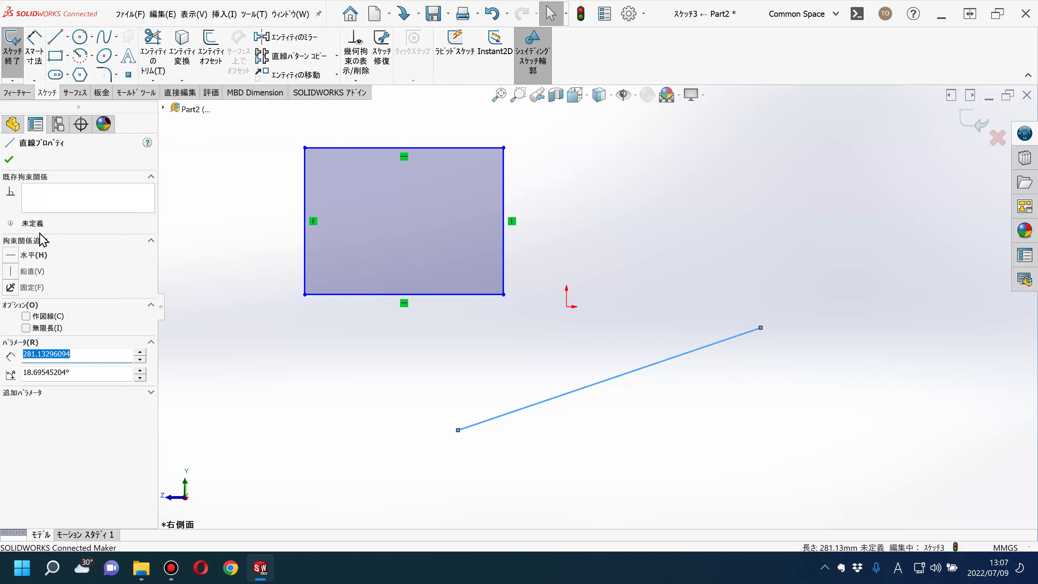
left_click(15, 257)
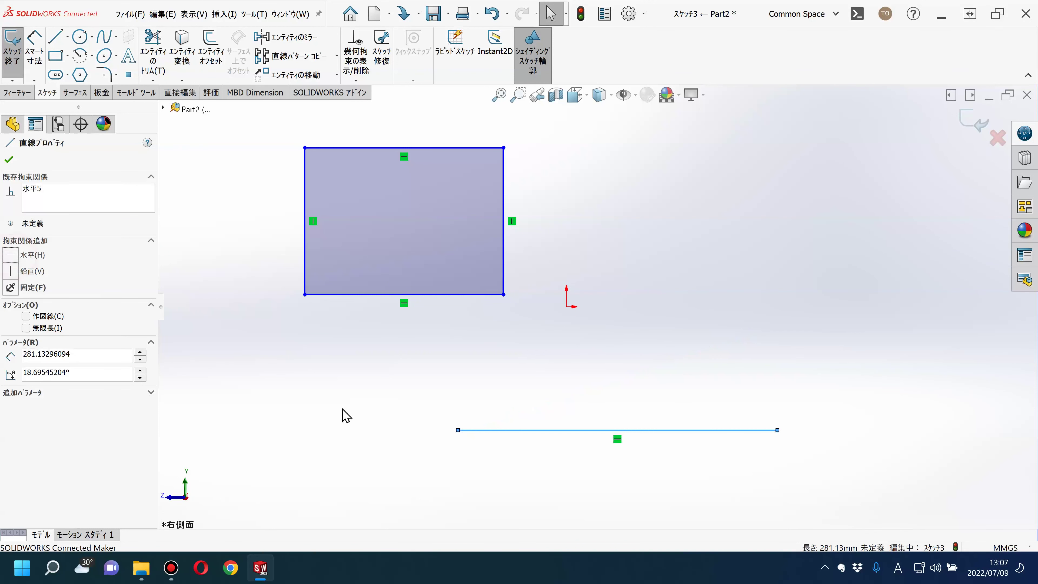
left_click(342, 407)
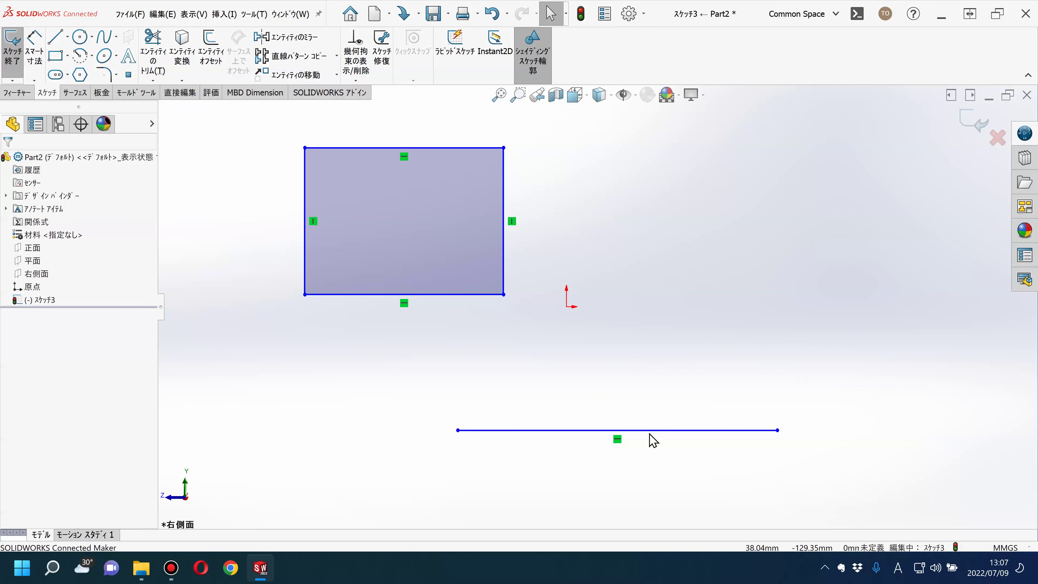
left_click(513, 222)
key("Delete")
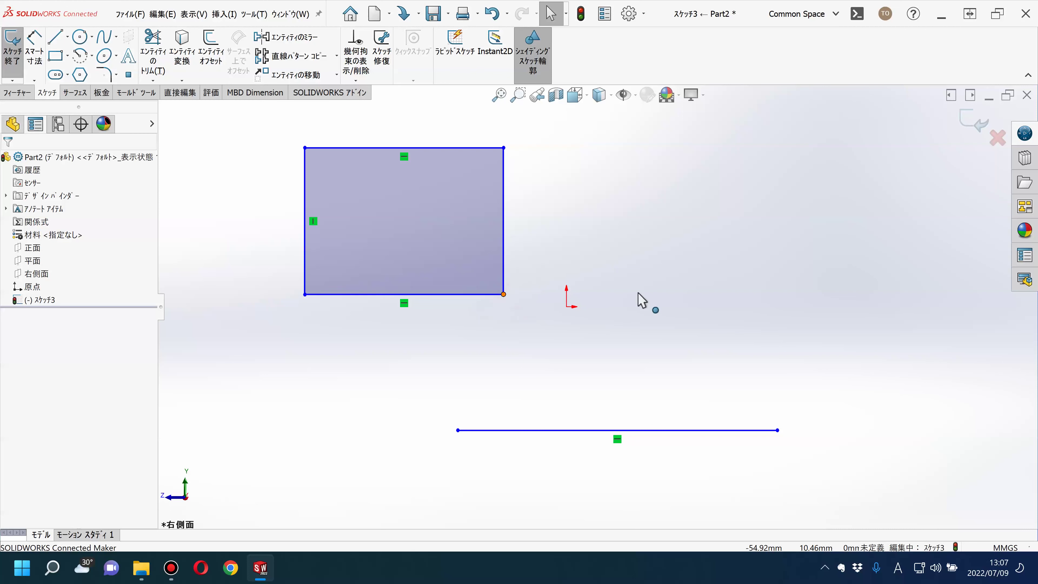
Drag the rectangle's lower corners so the right edge slants.
left_click_drag(610, 300, 682, 293)
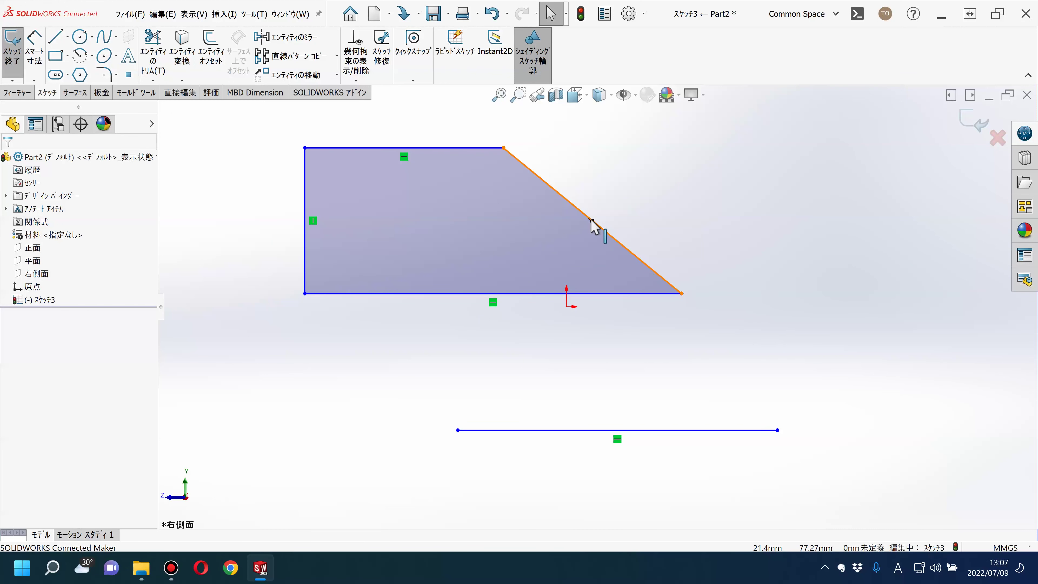
left_click(476, 230)
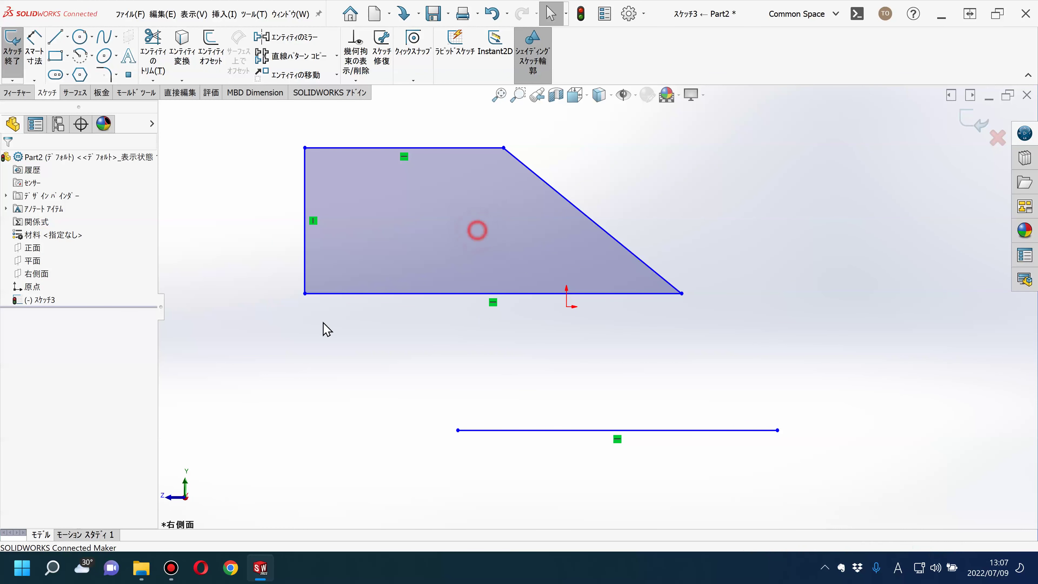
mouse_move(302, 294)
left_mouse_down()
mouse_move(307, 336)
mouse_move(295, 286)
mouse_move(305, 304)
left_mouse_up()
left_click(294, 375)
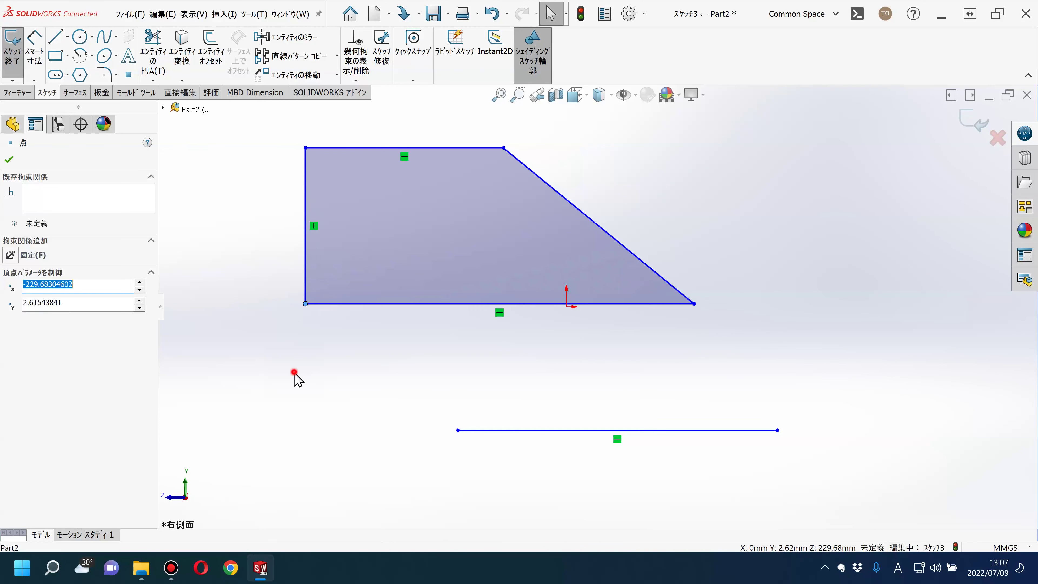
Delete the left edge's vertical relation, drag the bottom-left corner left, and select both side edges.
left_click(315, 226)
key("Delete")
mouse_move(250, 303)
left_mouse_down()
mouse_move(244, 295)
mouse_move(443, 323)
left_mouse_up()
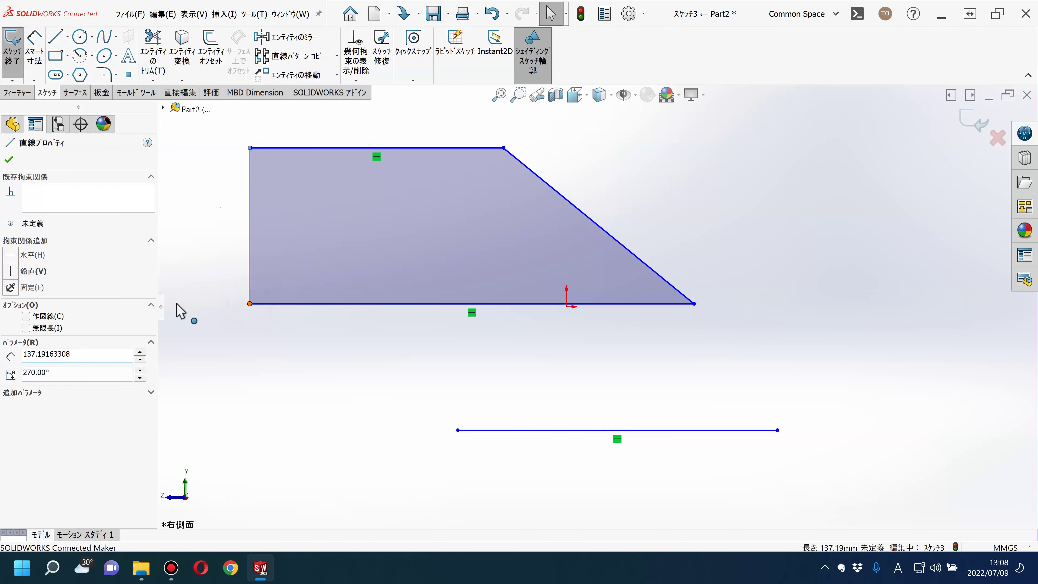
left_click(370, 376)
left_click_drag(444, 315, 296, 340)
left_click(327, 393)
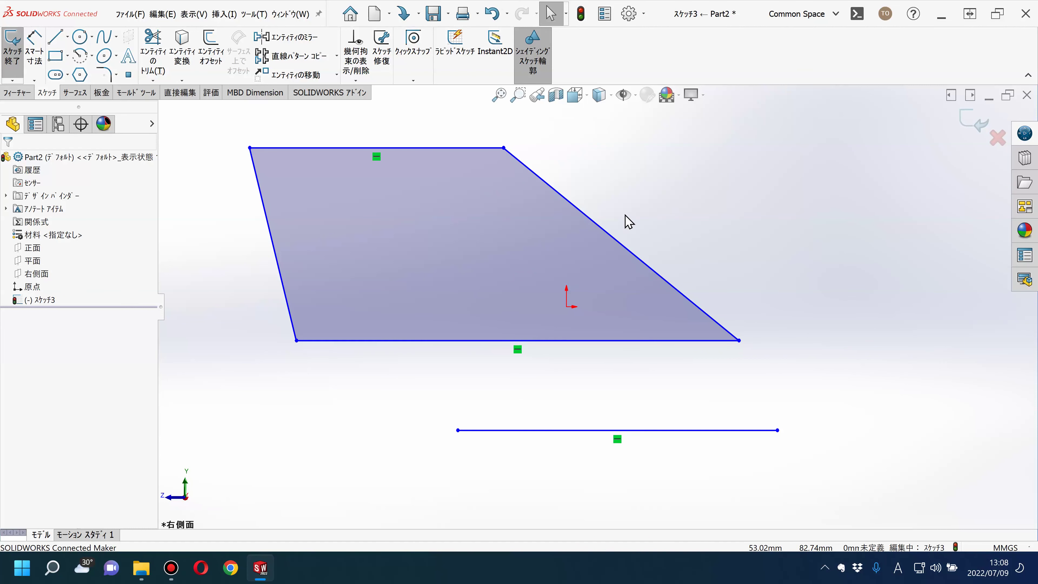
left_click(597, 225)
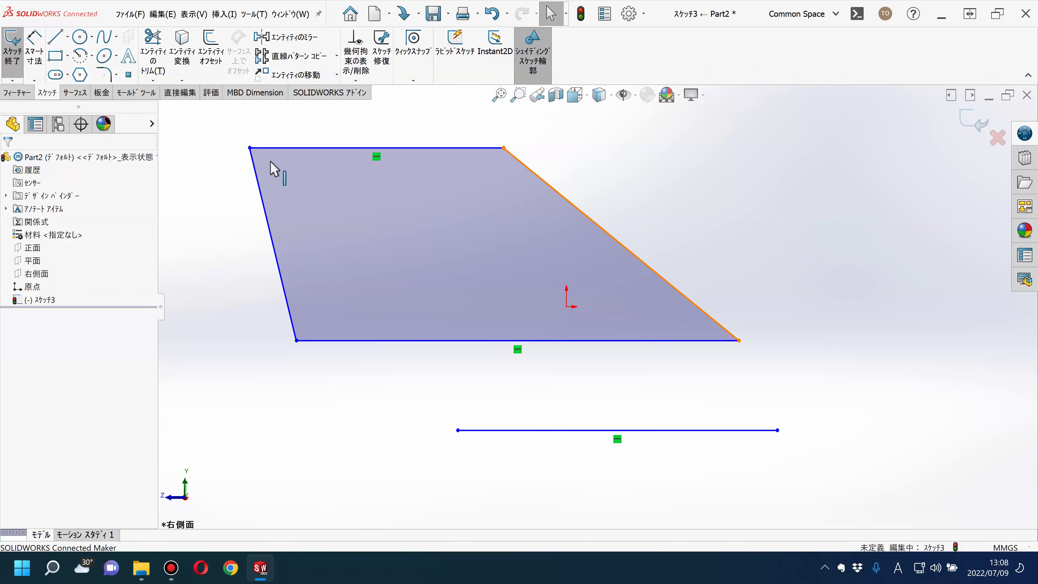
left_click(267, 222, "ctrl")
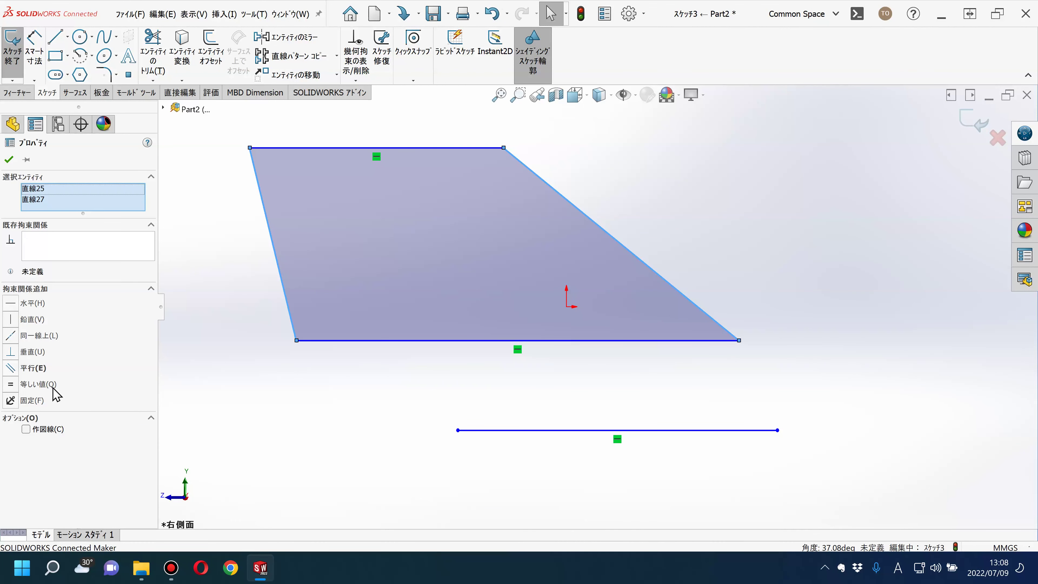
Make the two slanted sides parallel and resize the parallelogram by dragging its bottom edge and corner.
left_click(11, 369)
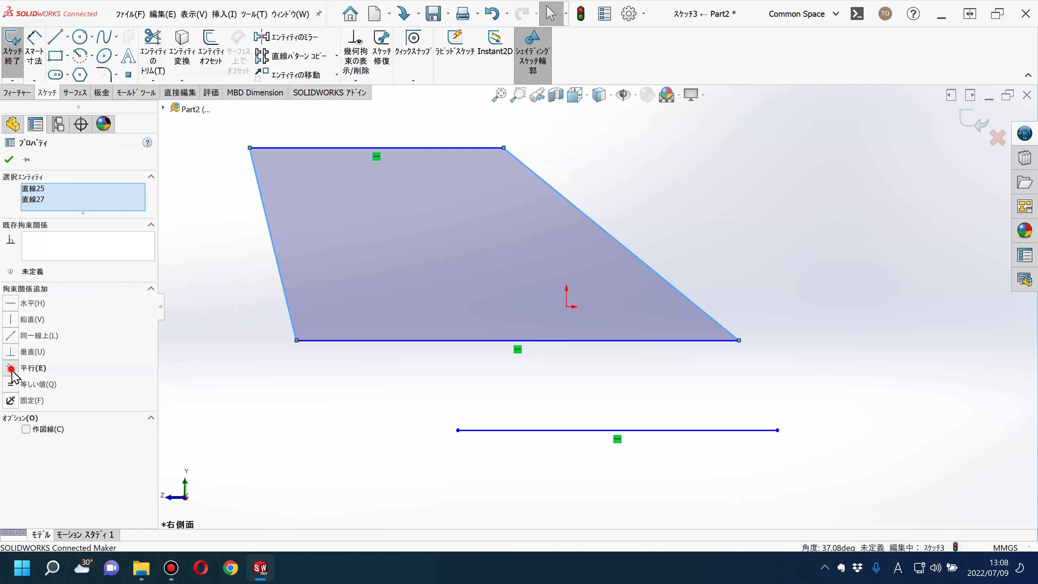
left_click(250, 363)
left_click(375, 443)
mouse_move(410, 409)
left_mouse_down()
mouse_move(570, 318)
mouse_move(876, 306)
left_mouse_up()
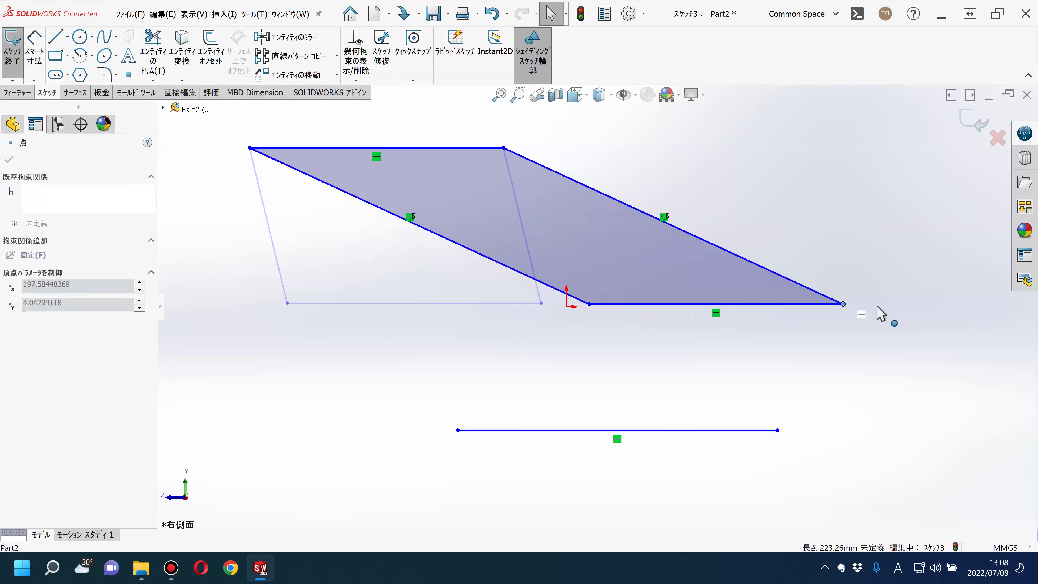
mouse_move(756, 362)
left_mouse_down()
mouse_move(842, 332)
mouse_move(440, 364)
mouse_move(890, 313)
mouse_move(393, 388)
mouse_move(708, 344)
mouse_move(707, 334)
left_mouse_up()
left_click(576, 375)
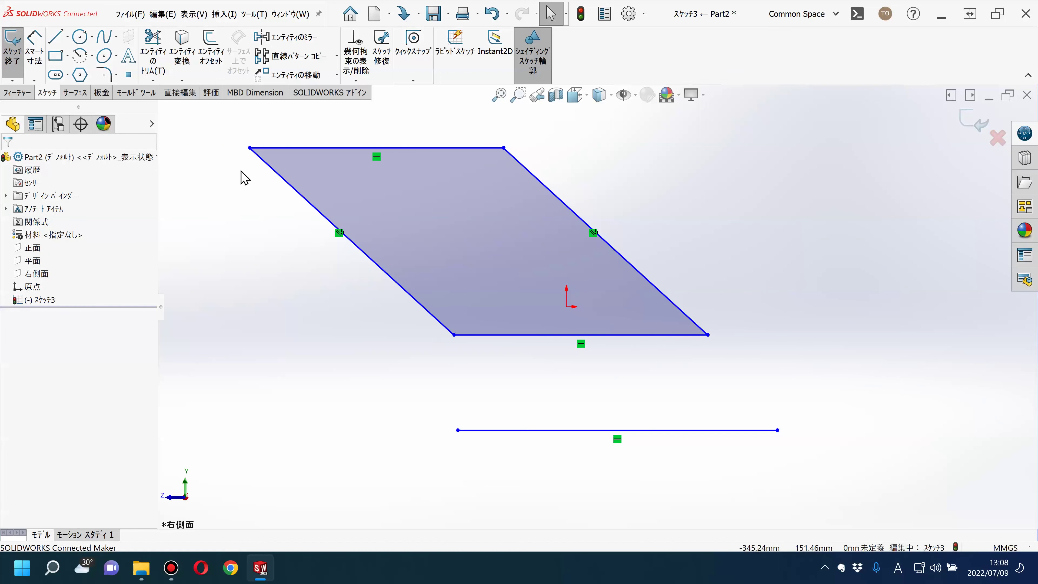
Try a perpendicular relation between the left edge and top edge, then undo it.
left_click(278, 175)
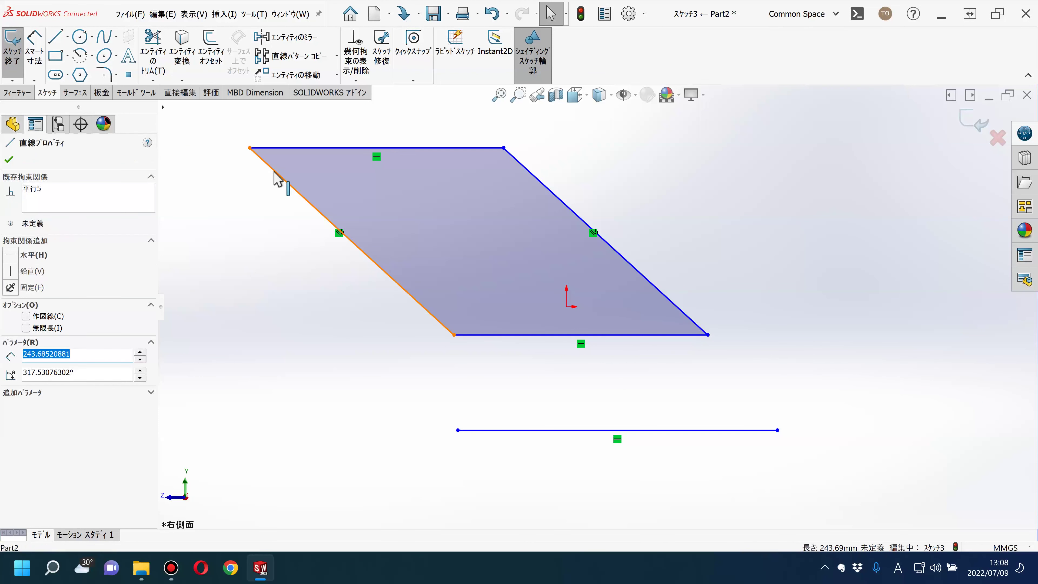
left_click(280, 148, "ctrl")
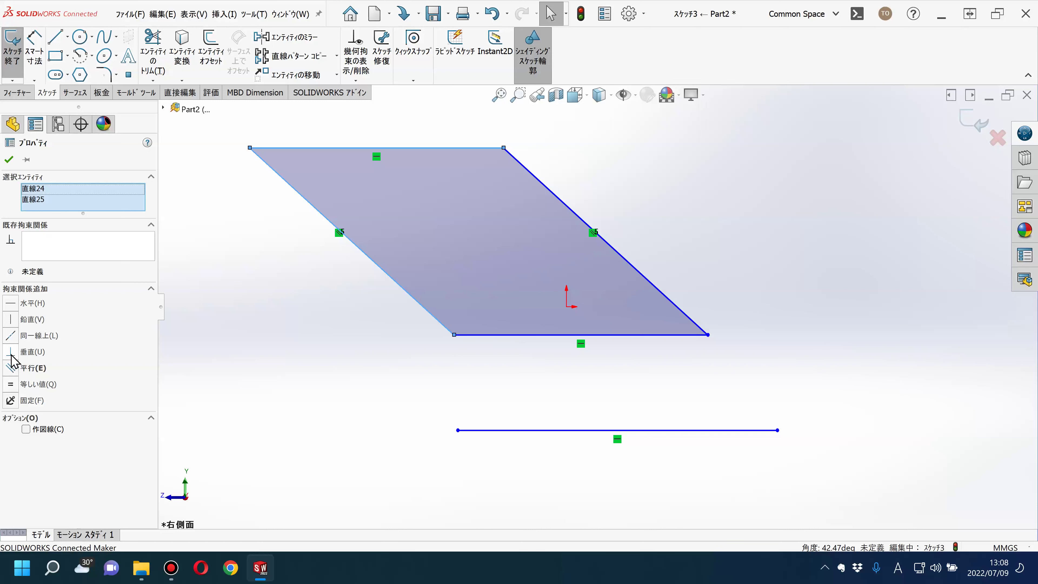
left_click(10, 352)
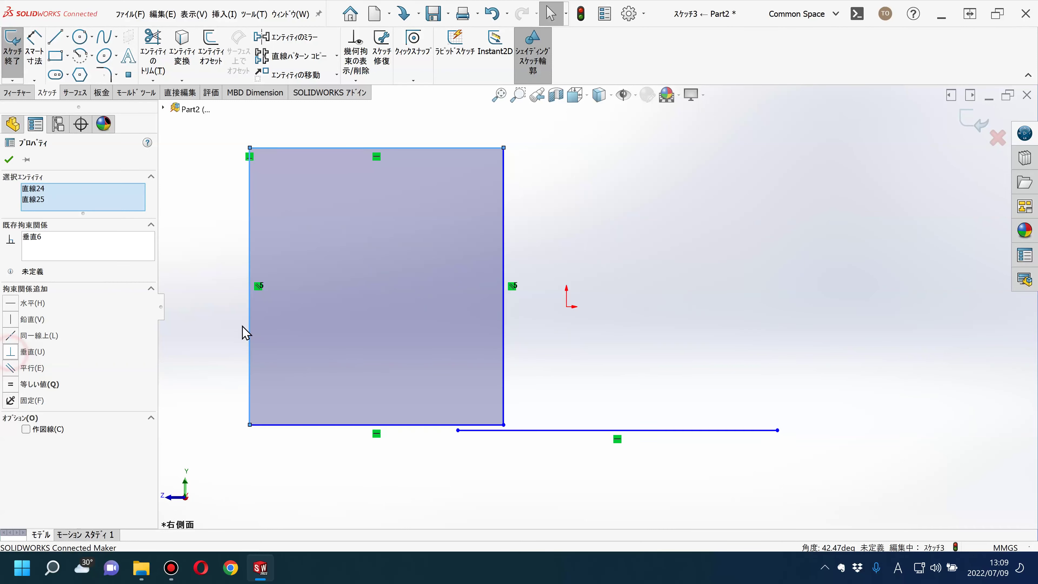
left_click(206, 311)
scroll(551, 447, "up", 3)
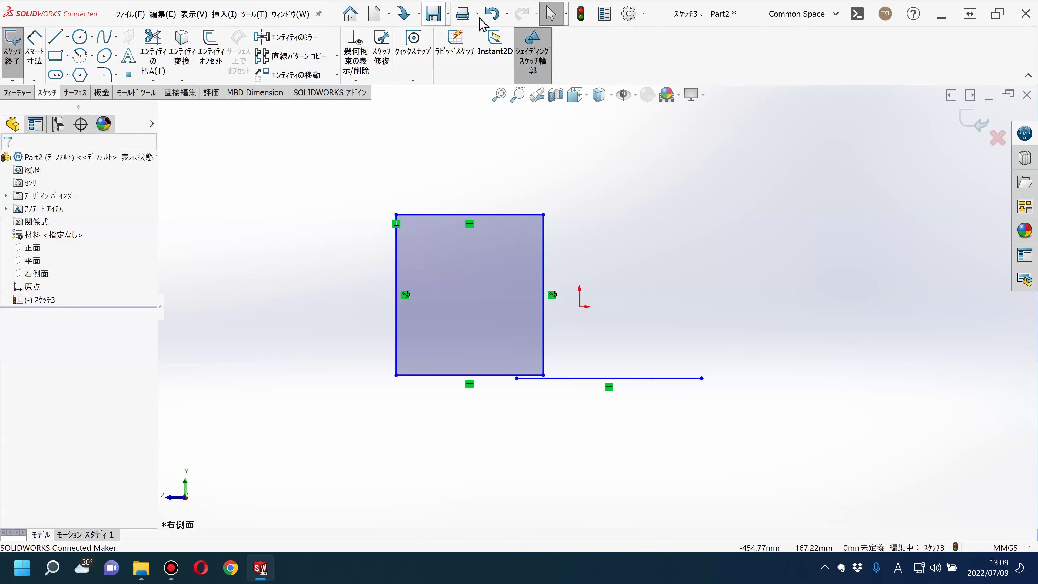
left_click(493, 18)
left_click(301, 325)
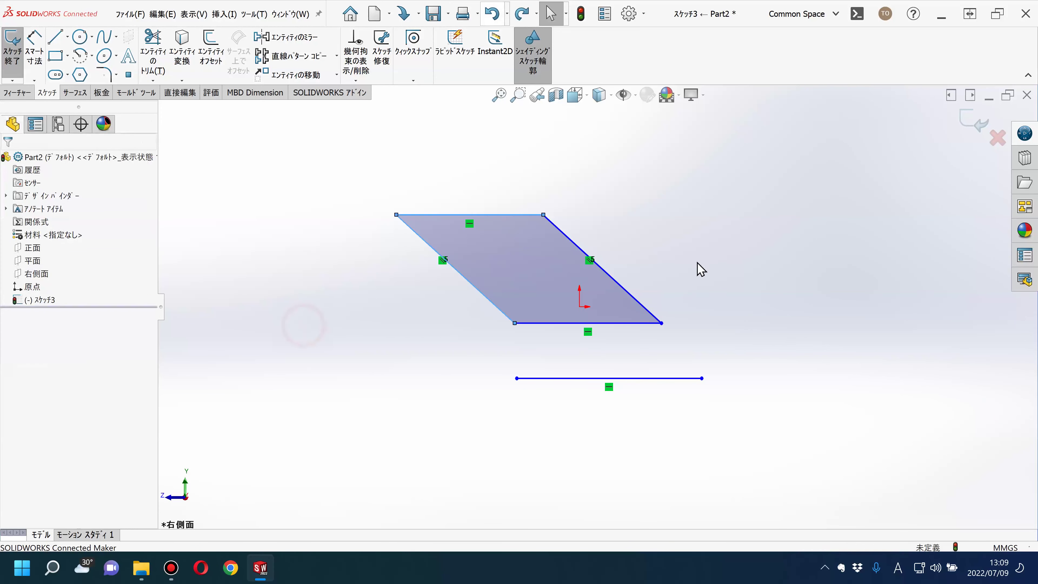
scroll(686, 255, "down", 2)
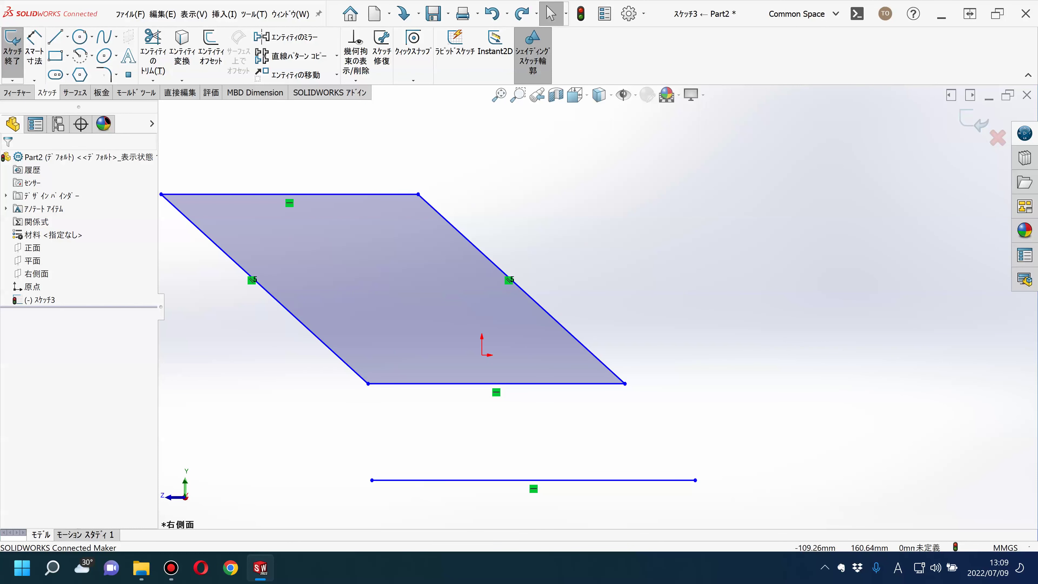
Dimension the angle between the top edge and the left slanted side, entering 45.
left_click(34, 52)
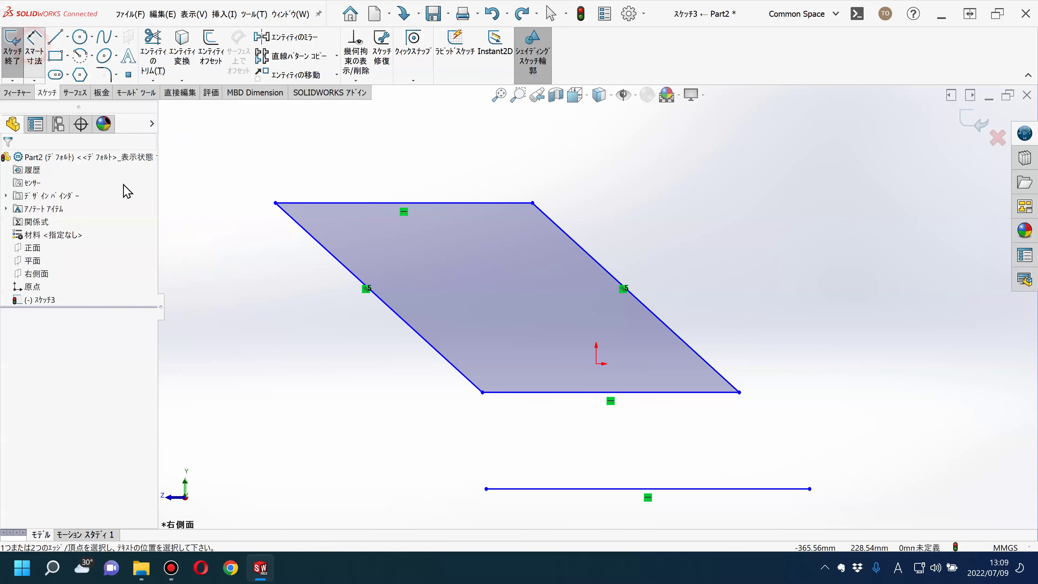
left_click(355, 205)
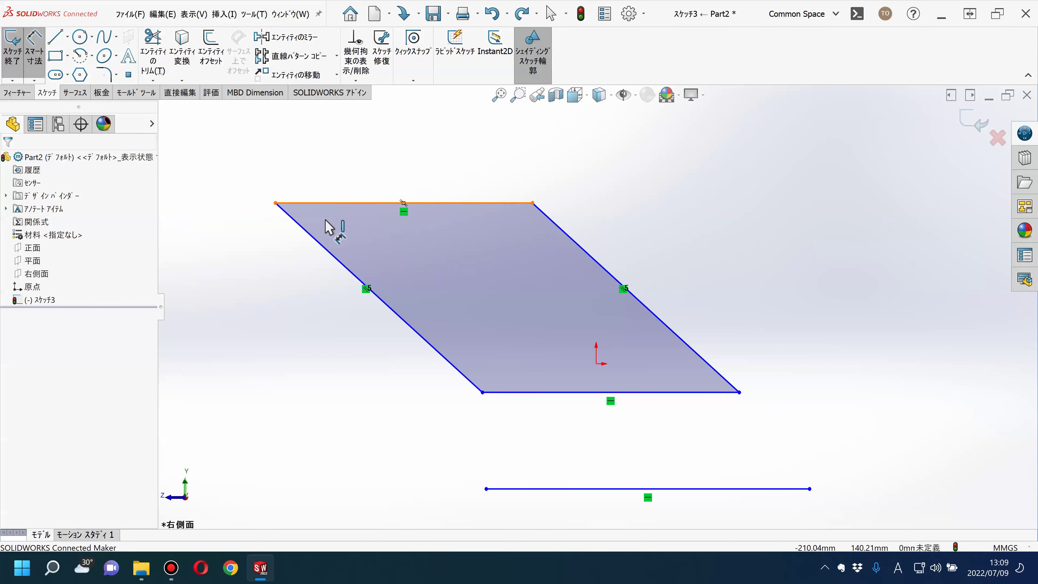
left_click(313, 238)
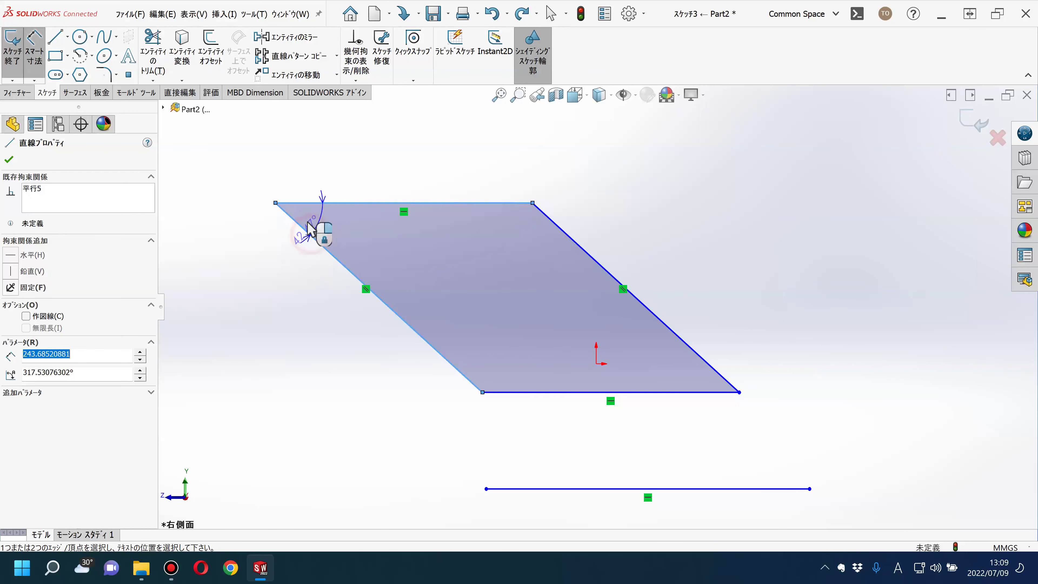
left_click(420, 258)
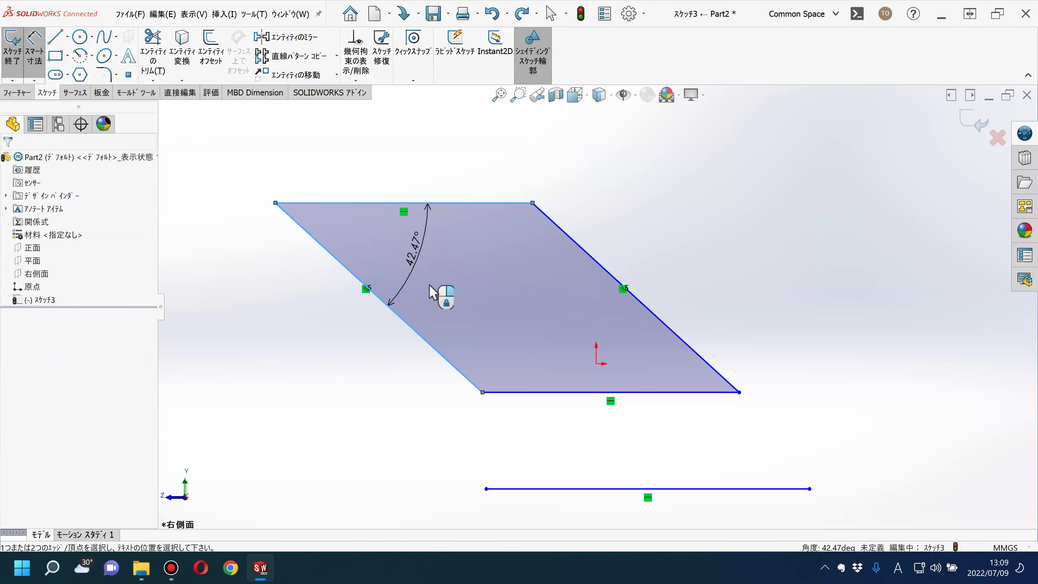
type("45")
key("Return")
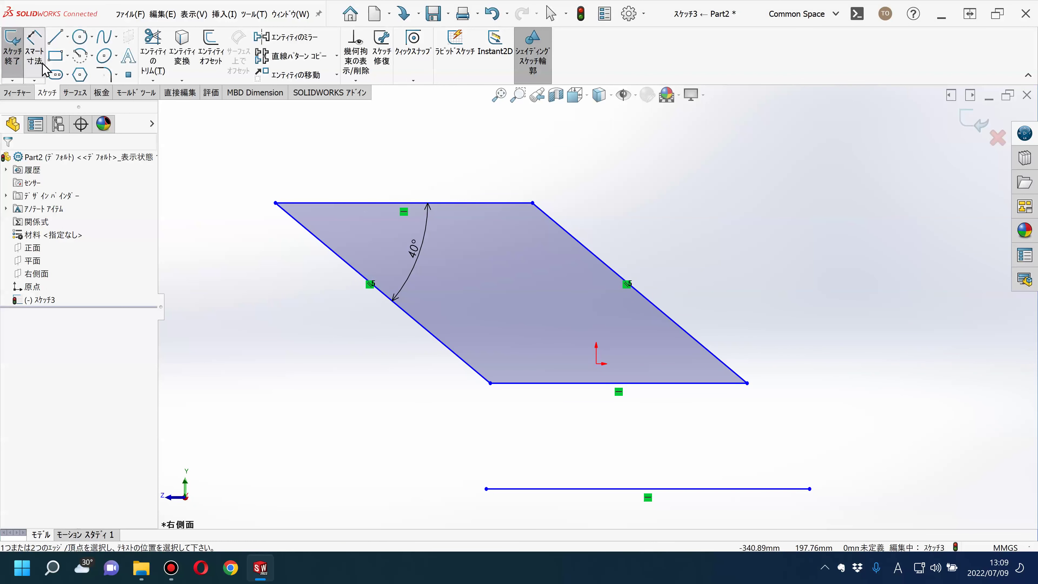
Toggle Smart Dimension off and back on to keep dimensioning.
left_click(43, 64)
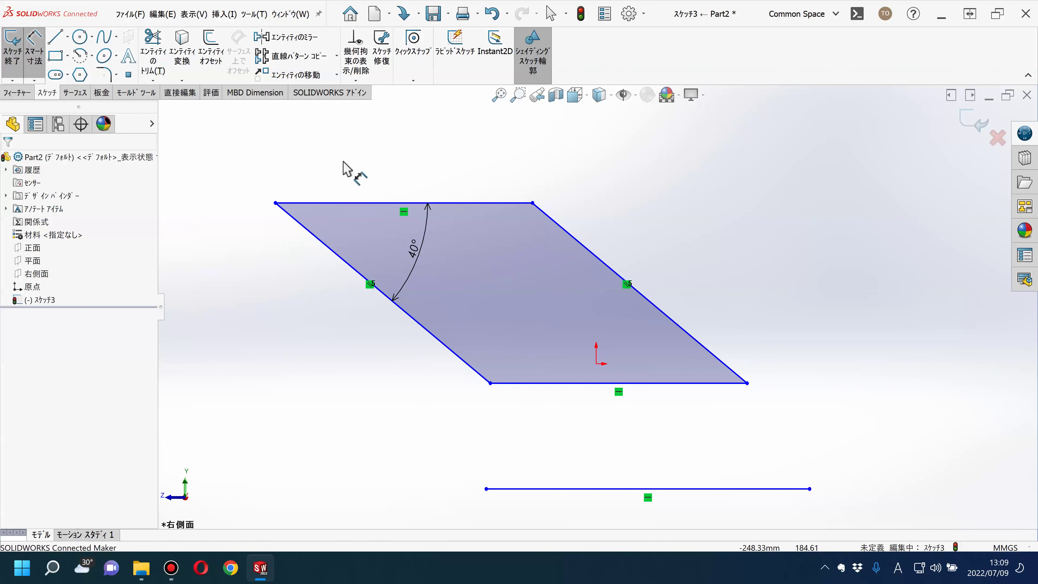
left_click(37, 61)
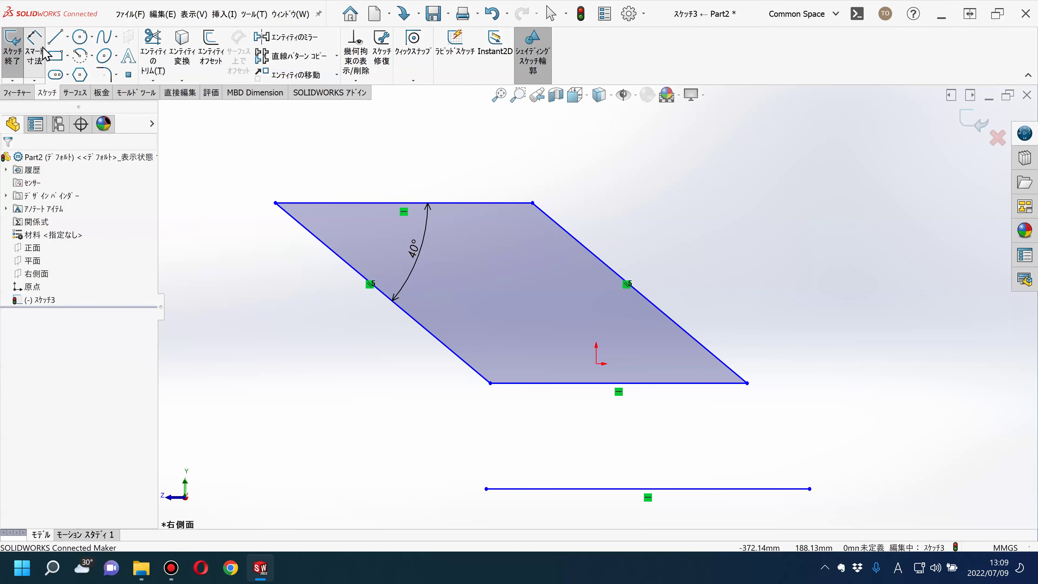
left_click(43, 50)
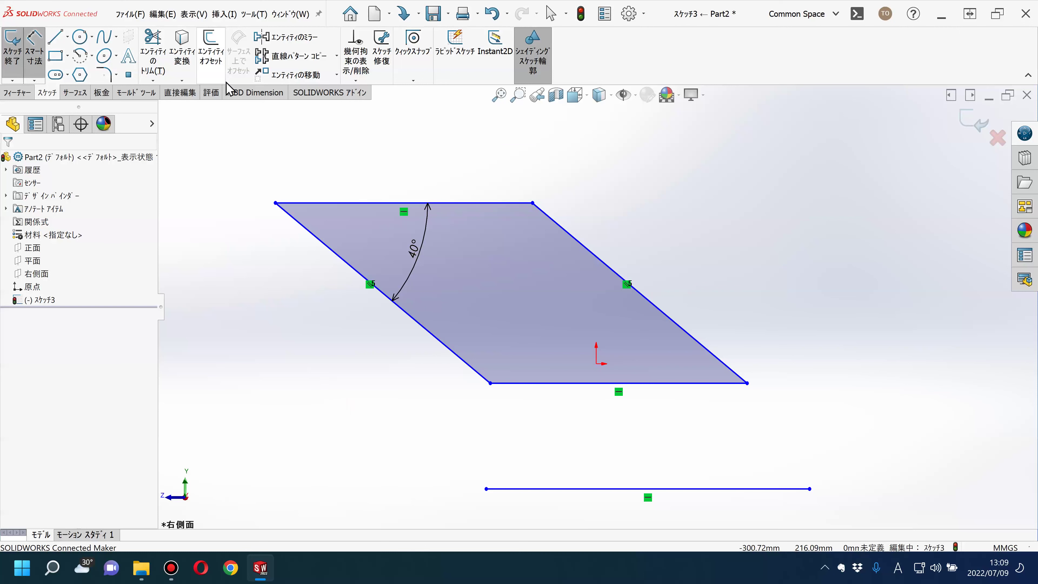
Dimension the parallelogram's bottom edge to 200.
left_click(563, 386)
left_click(572, 424)
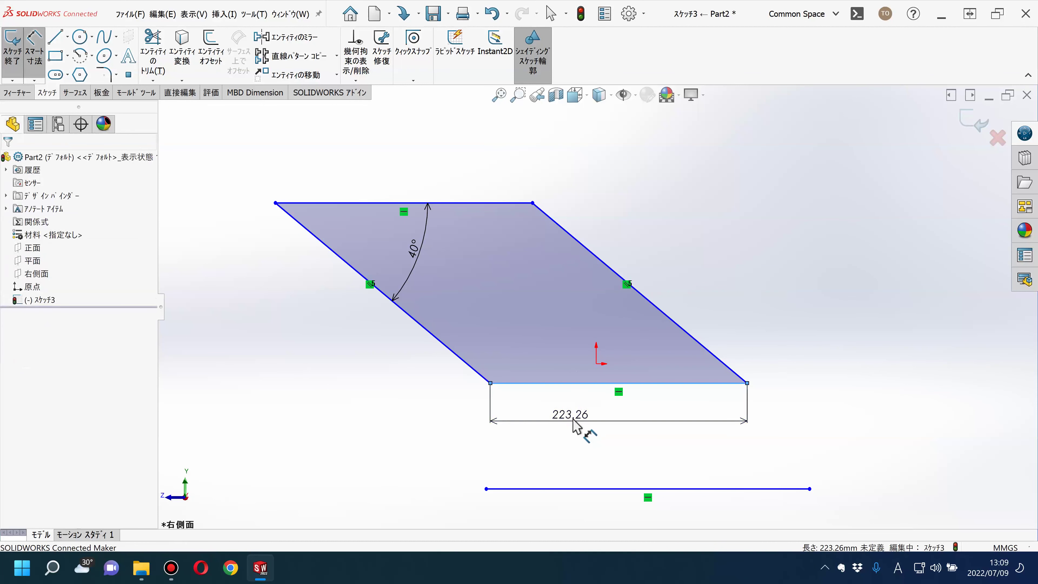
type("200")
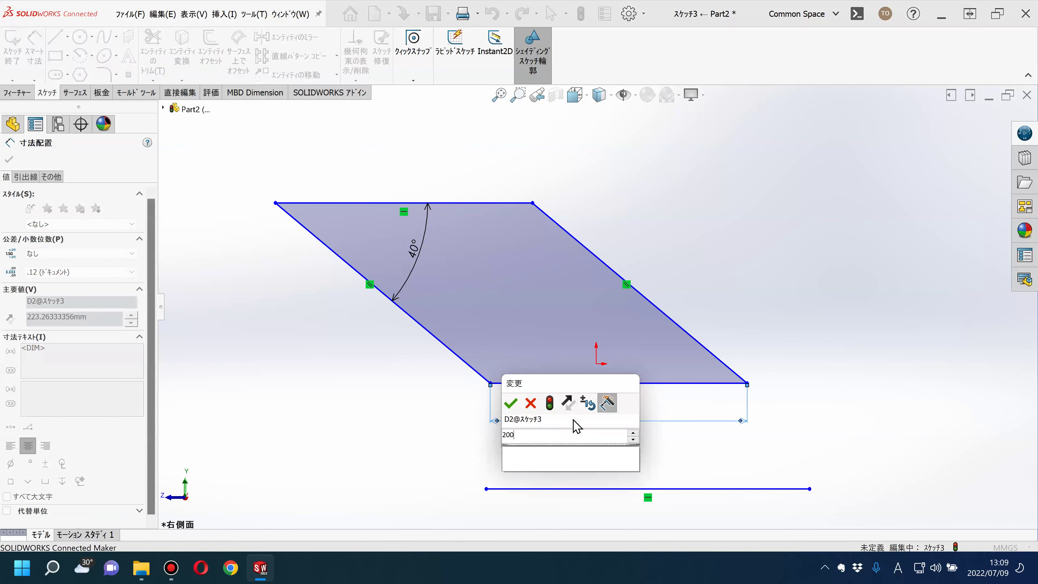
key("Escape")
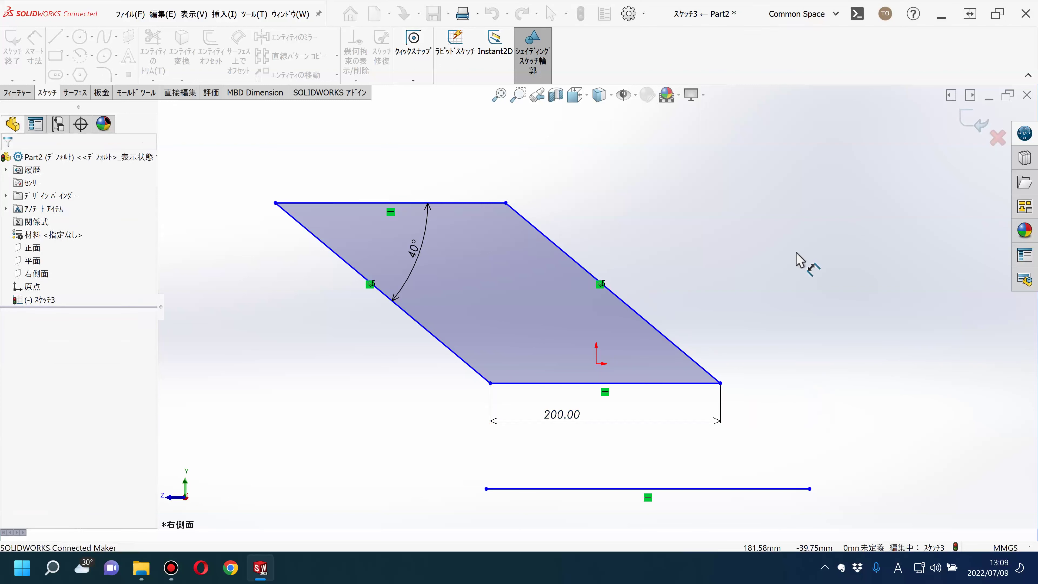
Add the top-to-bottom height dimension, correcting the mistyped 1500 to 150.
left_click(458, 203)
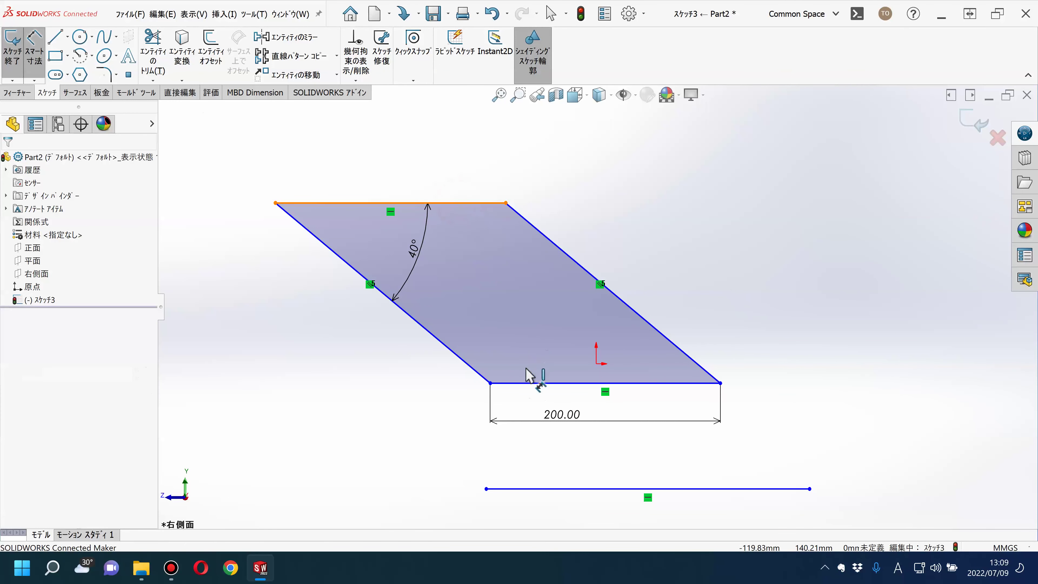
left_click(525, 382)
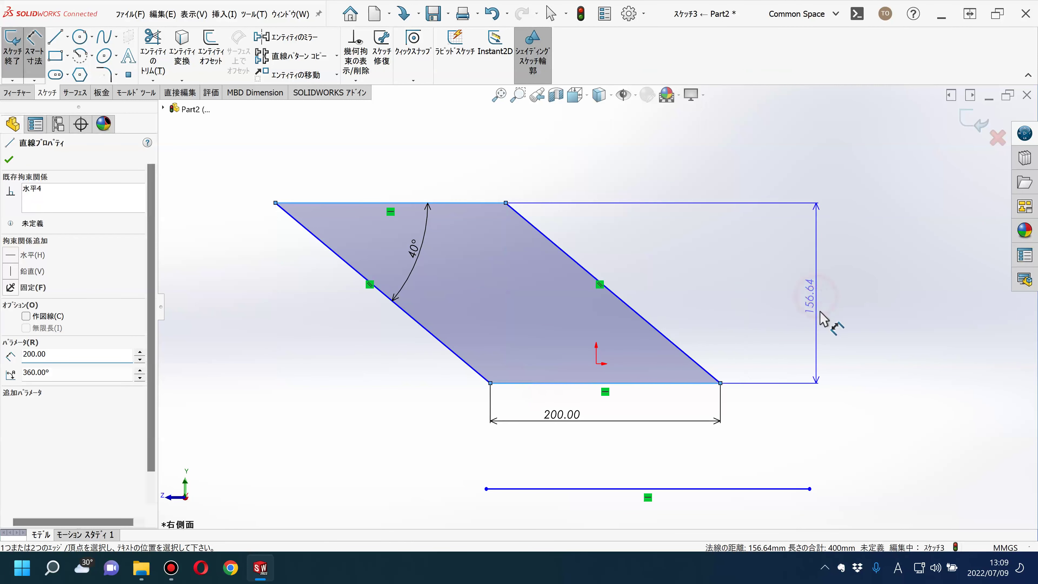
left_click(821, 319)
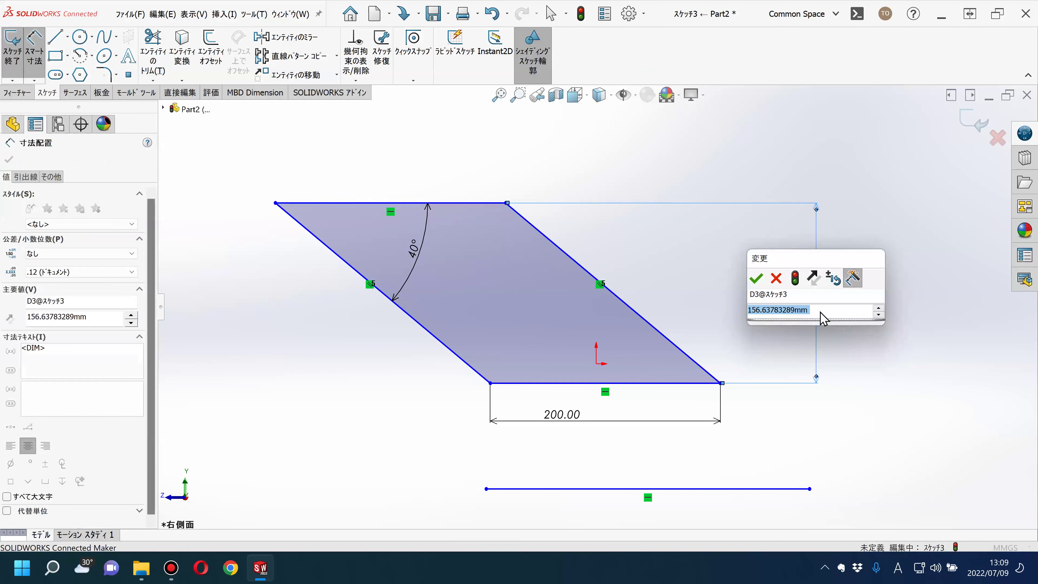
type("1500")
key("Return")
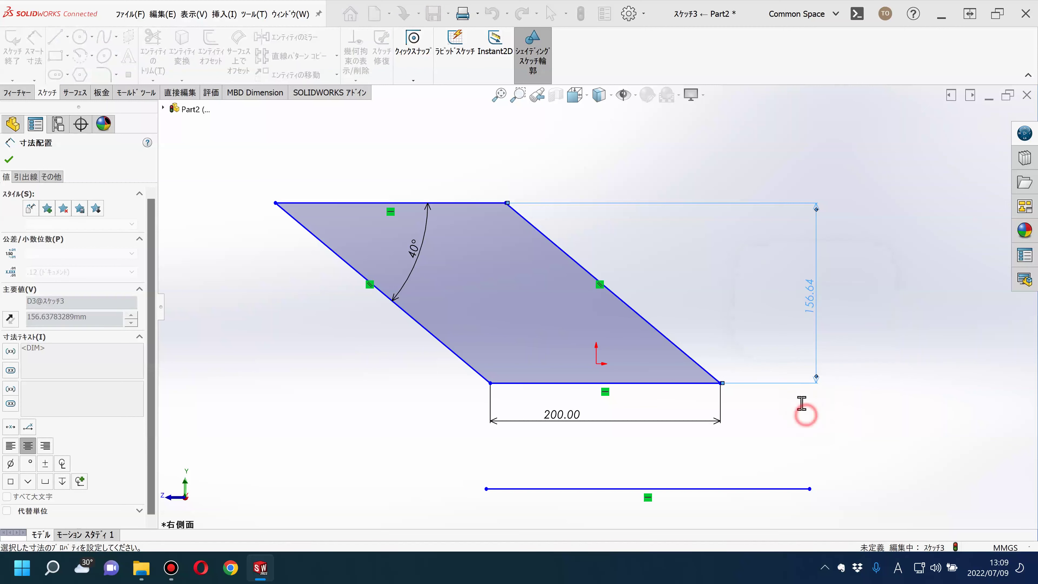
key("Escape")
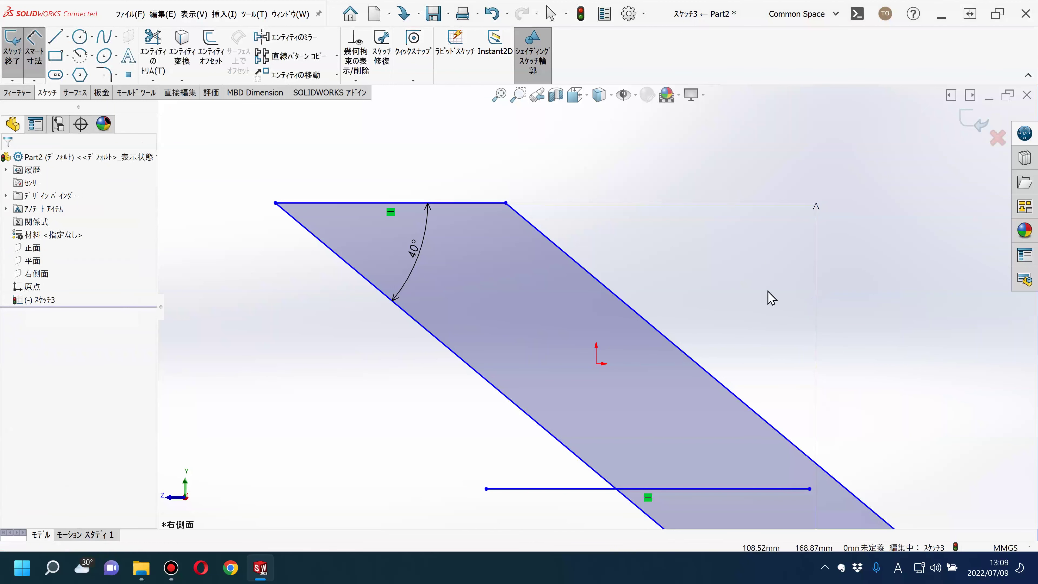
key("f")
key("Escape")
left_click(719, 338)
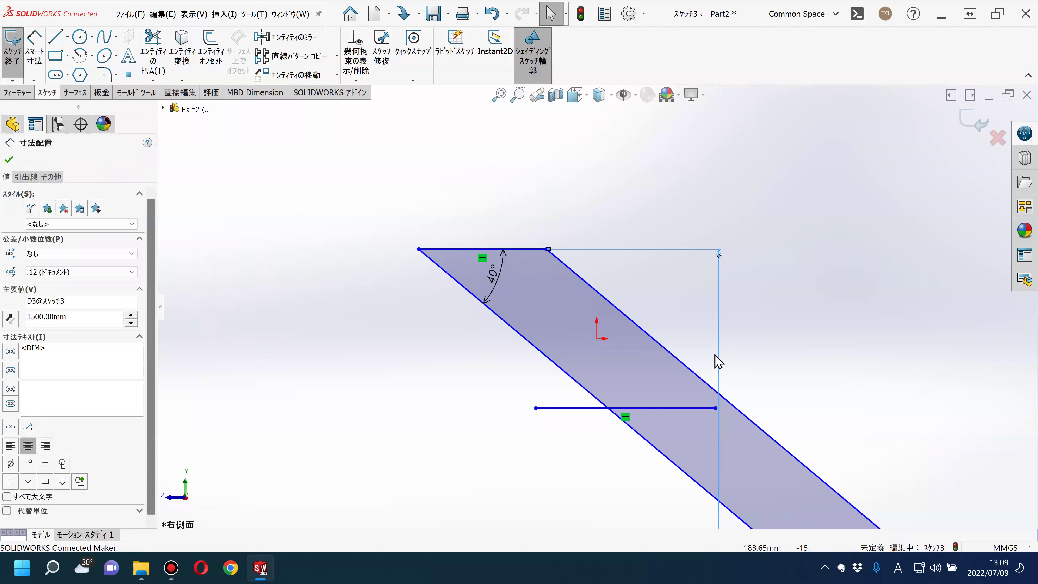
left_click(42, 317)
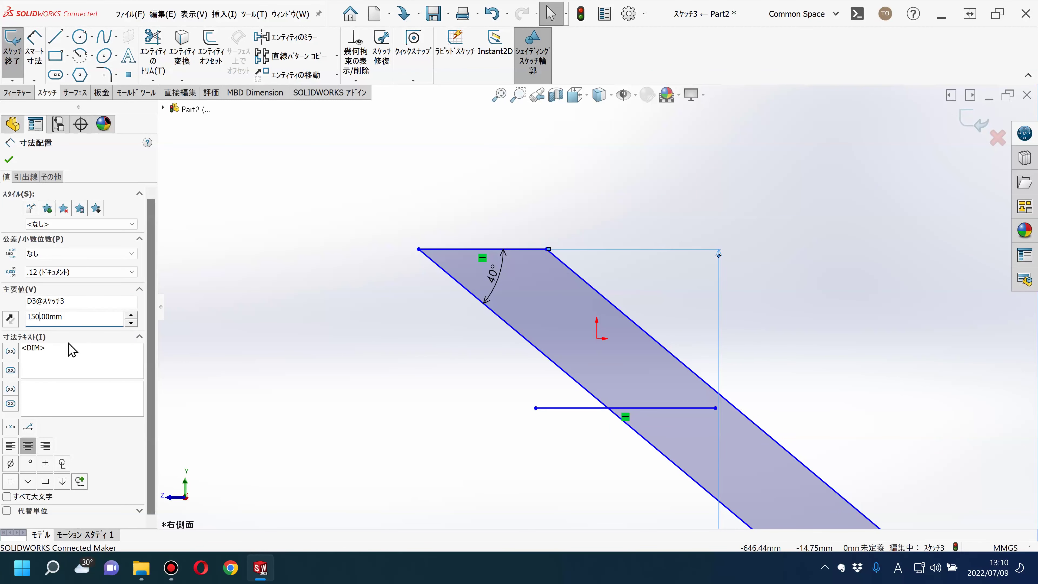
key("Return")
left_click(377, 359)
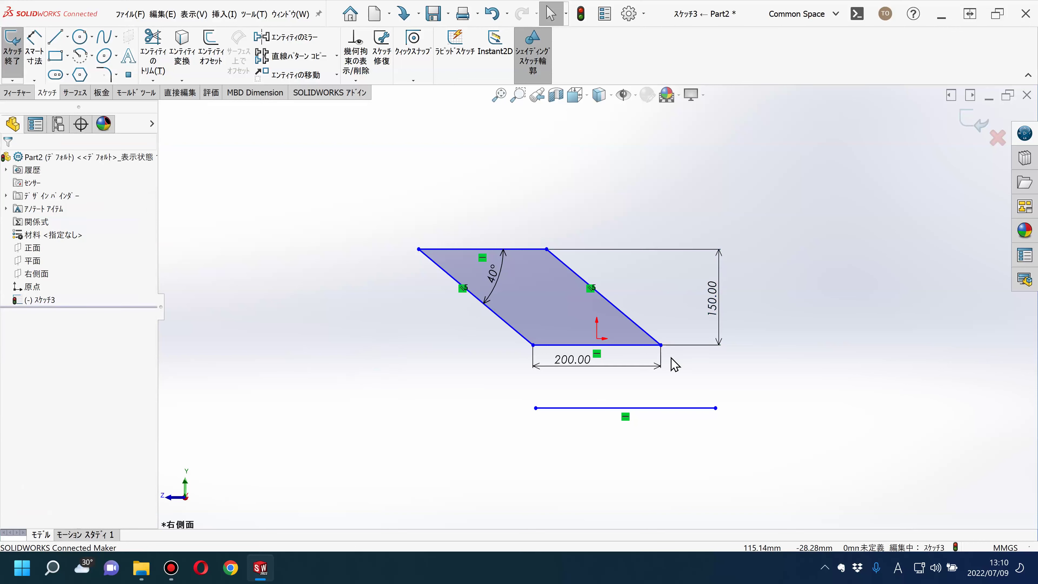
Move the parallelogram so its bottom-right corner snaps onto the origin.
scroll(670, 359, "down", 2)
left_click(592, 334)
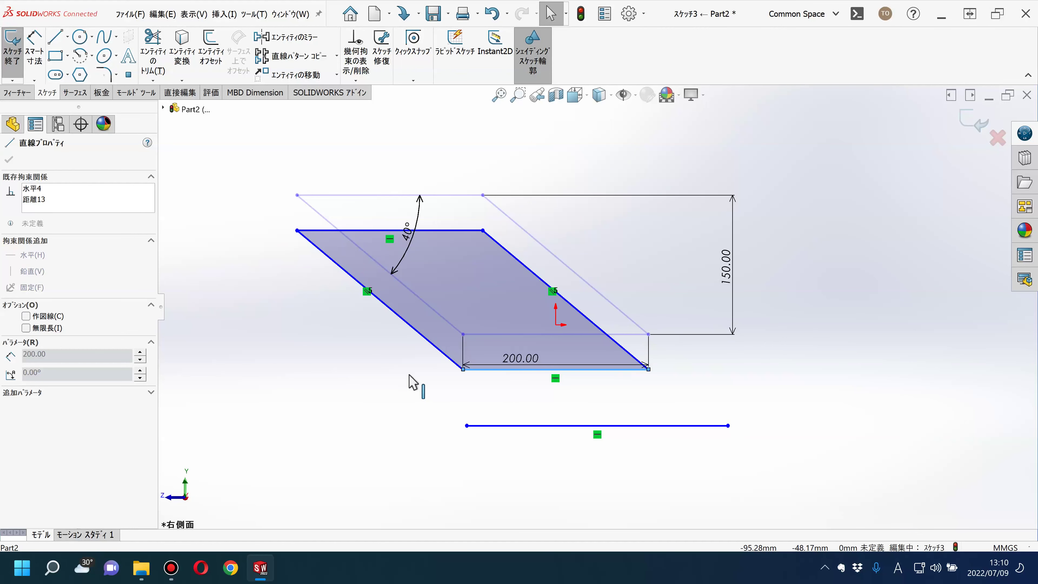
mouse_move(483, 197)
left_mouse_down()
mouse_move(649, 269)
mouse_move(679, 250)
mouse_move(440, 329)
left_mouse_up()
left_click(543, 302)
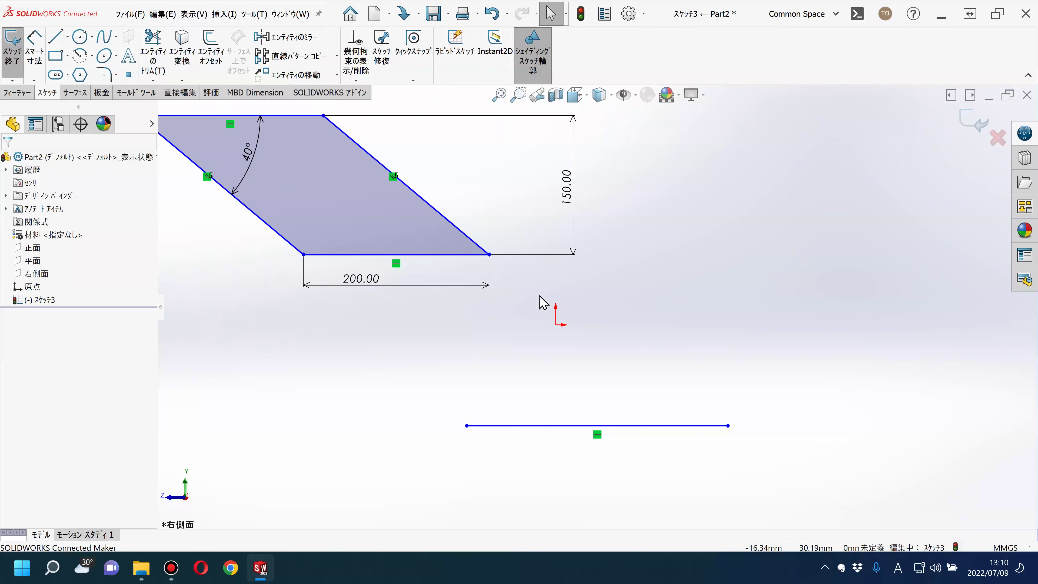
scroll(543, 302, "up", 2)
middle_click_drag(543, 303, 535, 321, "ctrl")
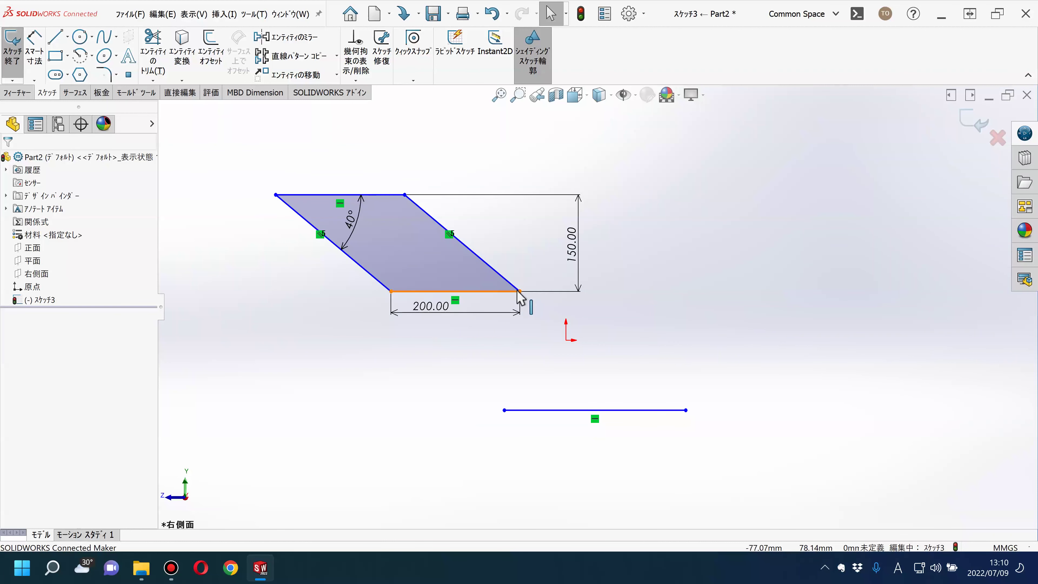
mouse_move(519, 291)
left_mouse_down()
mouse_move(566, 340)
mouse_move(581, 340)
left_mouse_up()
left_click(749, 324)
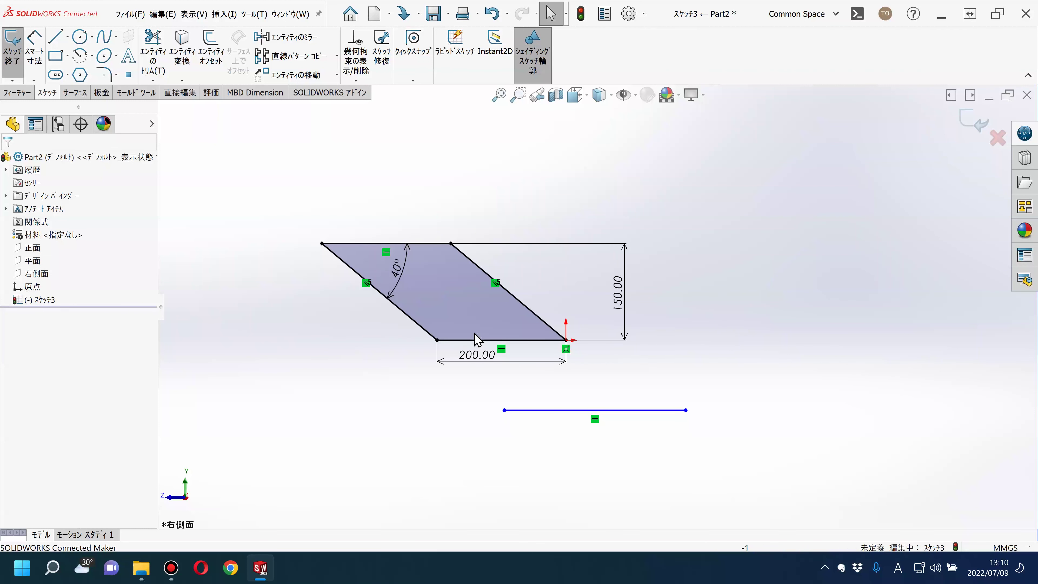
Reposition the 200 length dimension below the bottom edge.
scroll(478, 361, "down", 1)
left_click_drag(472, 363, 466, 362)
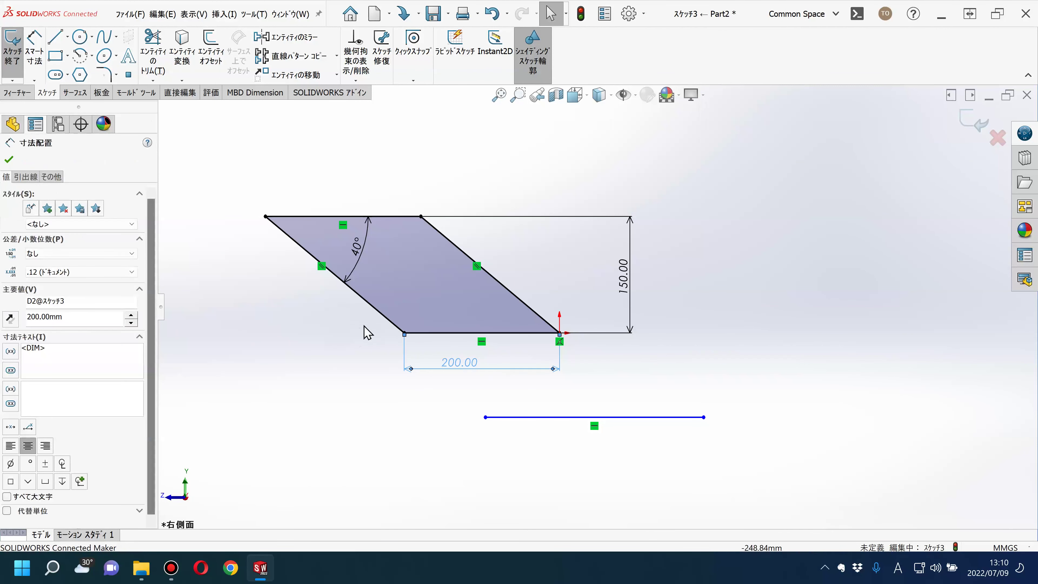
left_click(606, 321)
left_click(717, 326)
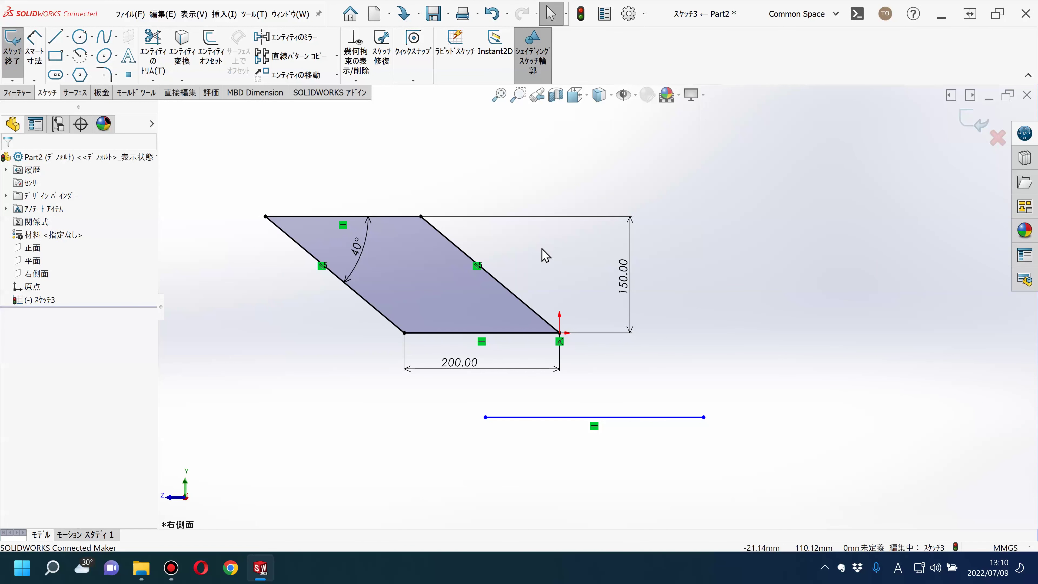
Dimension the lower horizontal line 100 below the origin corner.
left_click(31, 49)
left_click(576, 347)
left_click(648, 417)
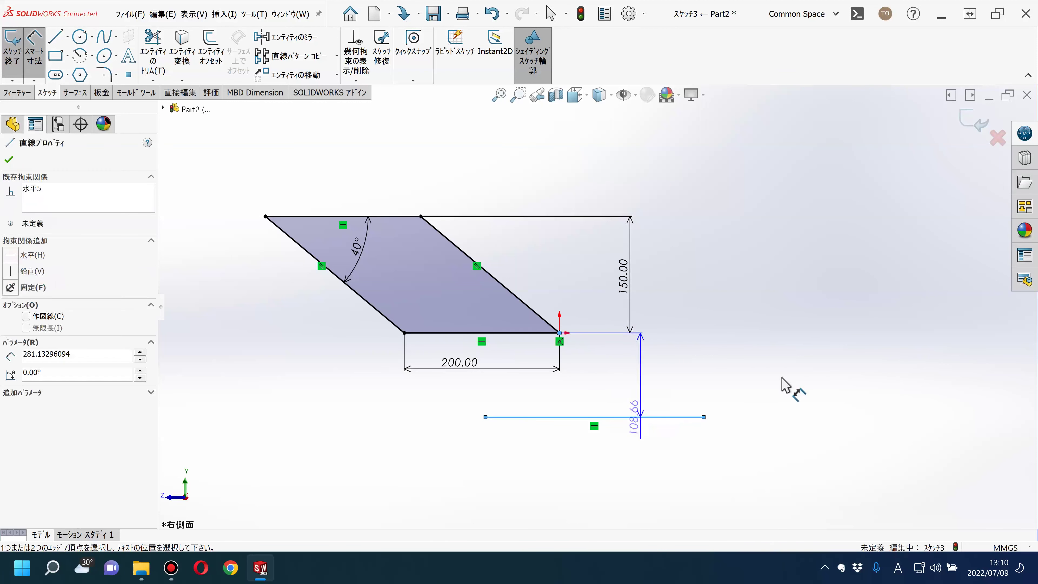
left_click(781, 376)
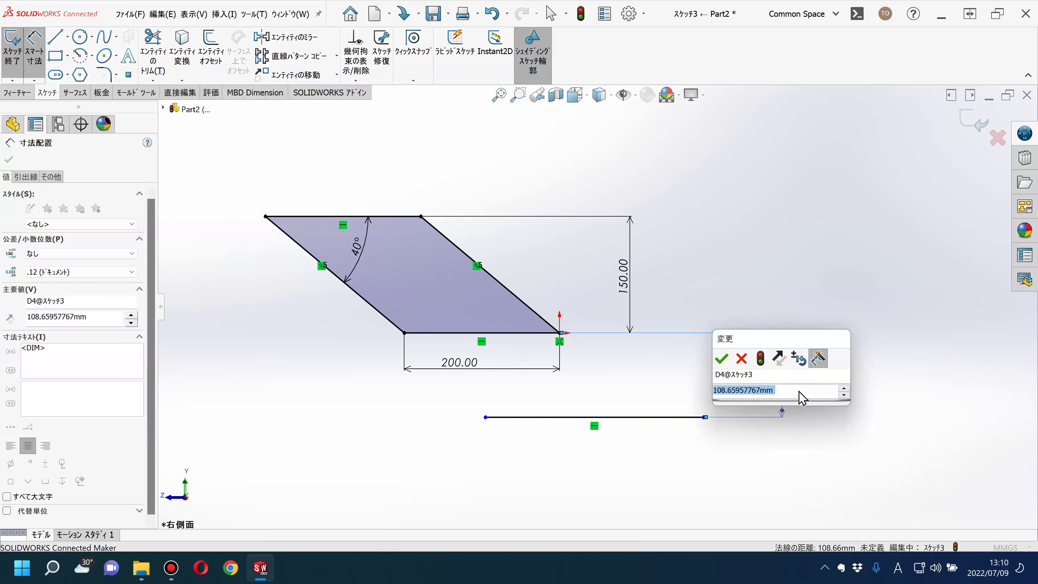
key("Return")
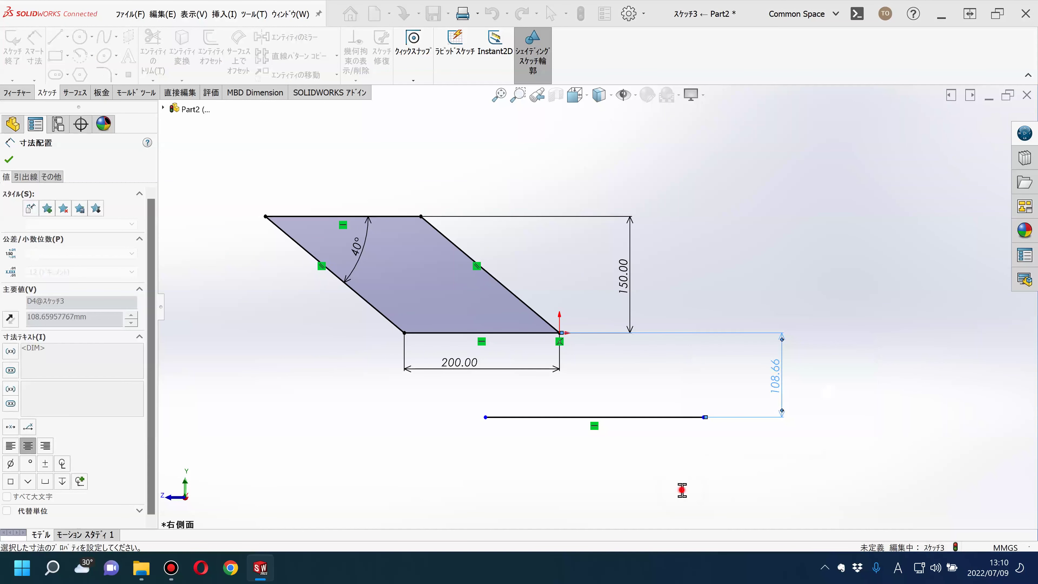
type("100")
key("Return")
left_click(688, 499)
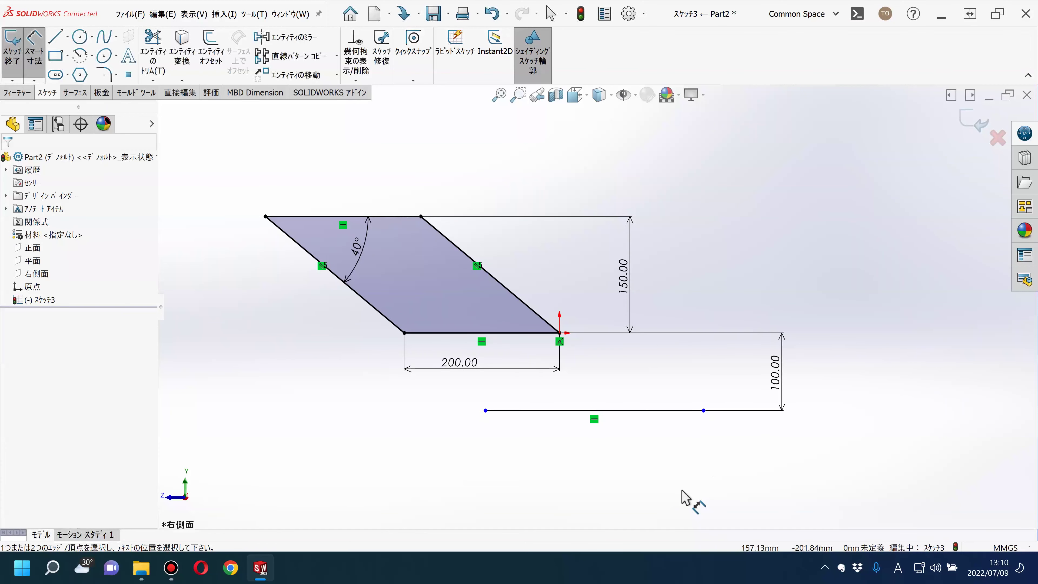
Dimension the lower line's right endpoint 200 right of the origin, then stretch its left end leftward.
left_click(704, 411)
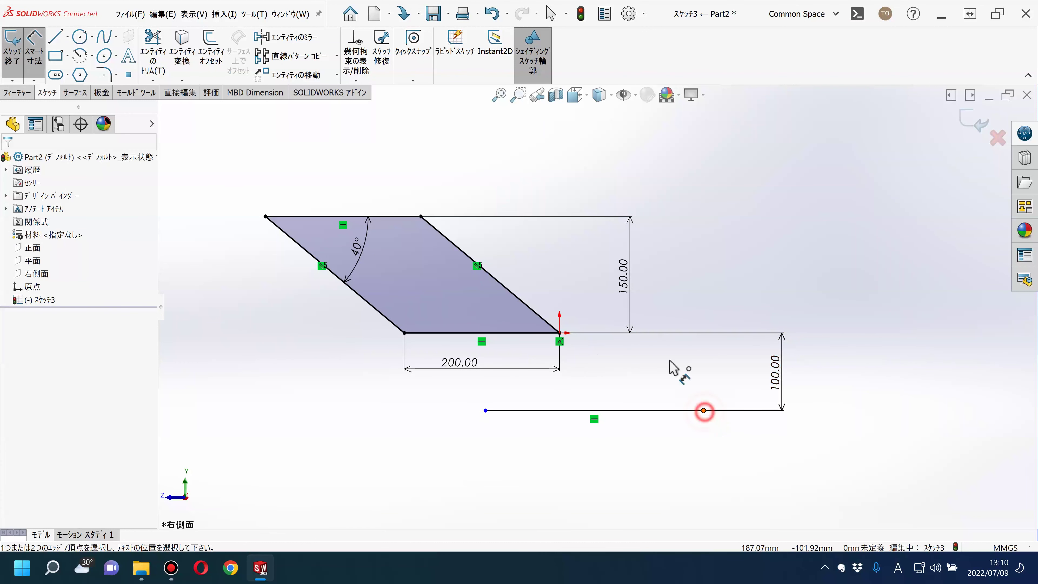
left_click(560, 333)
left_click(621, 483)
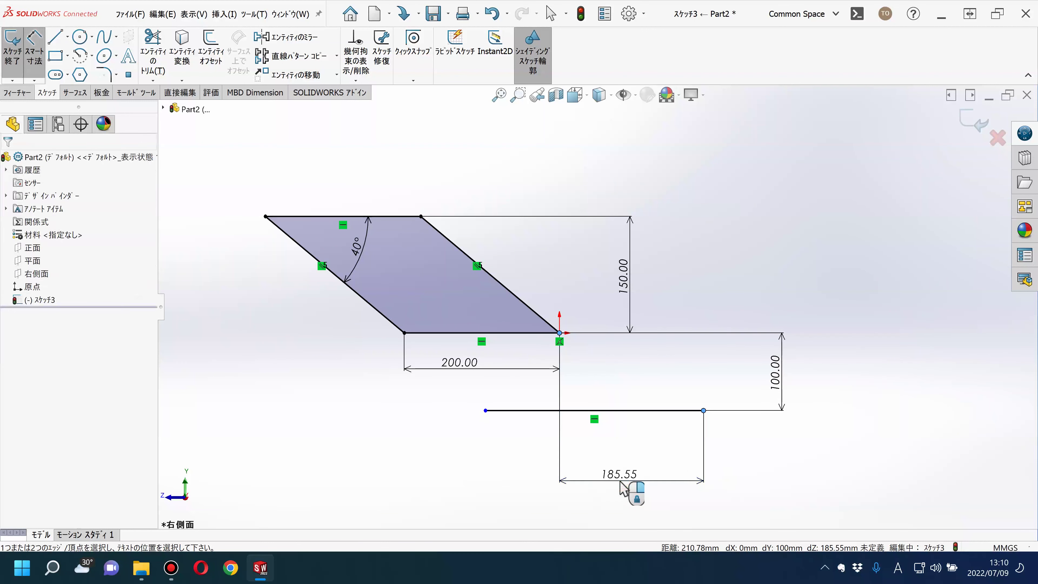
type("200")
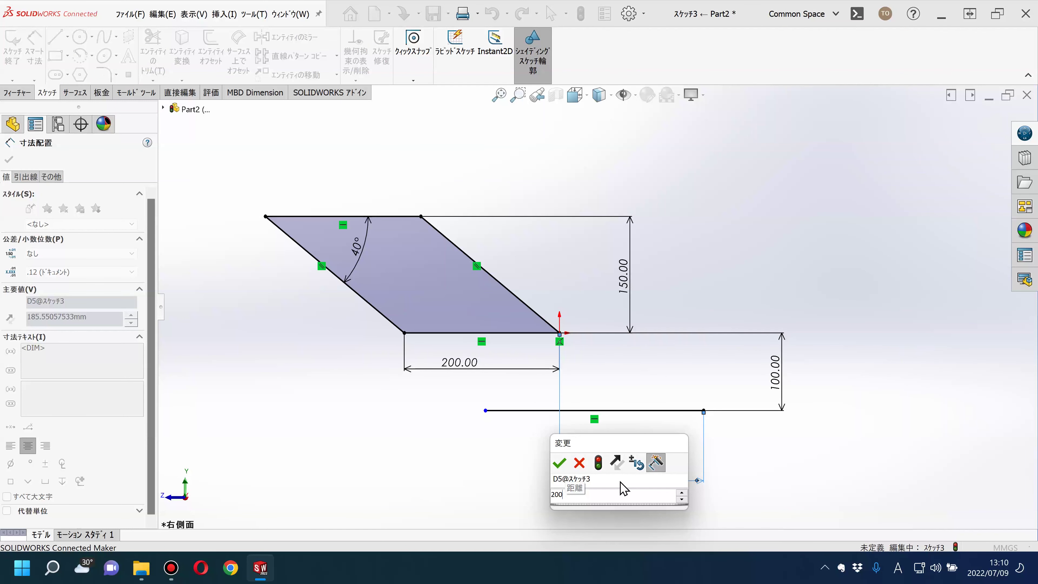
key("Escape")
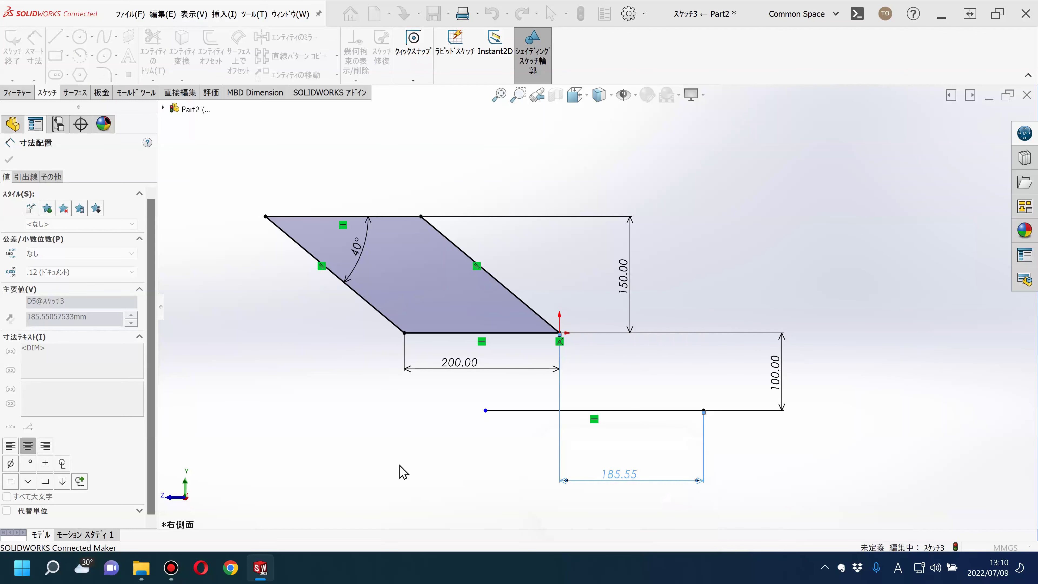
left_click(432, 462)
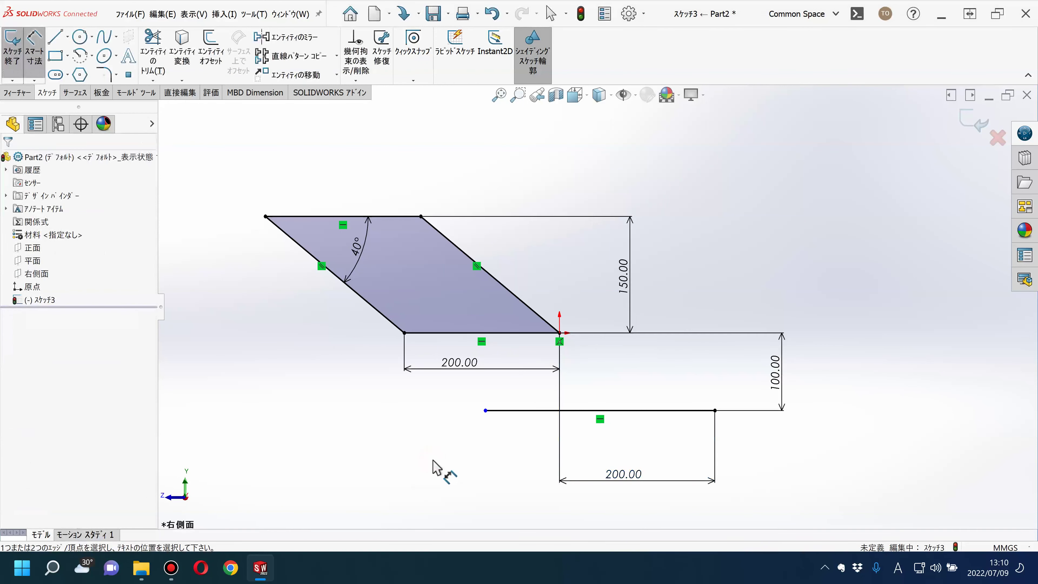
key("Escape")
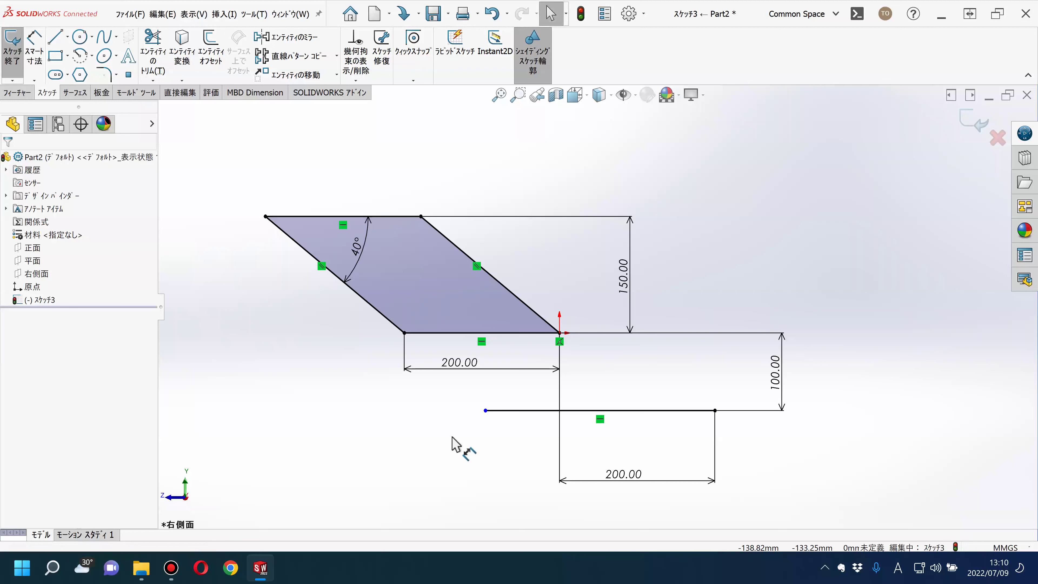
left_click_drag(485, 410, 339, 421)
Finish extending the lower line and dimension its full length to 500.
left_click(325, 451)
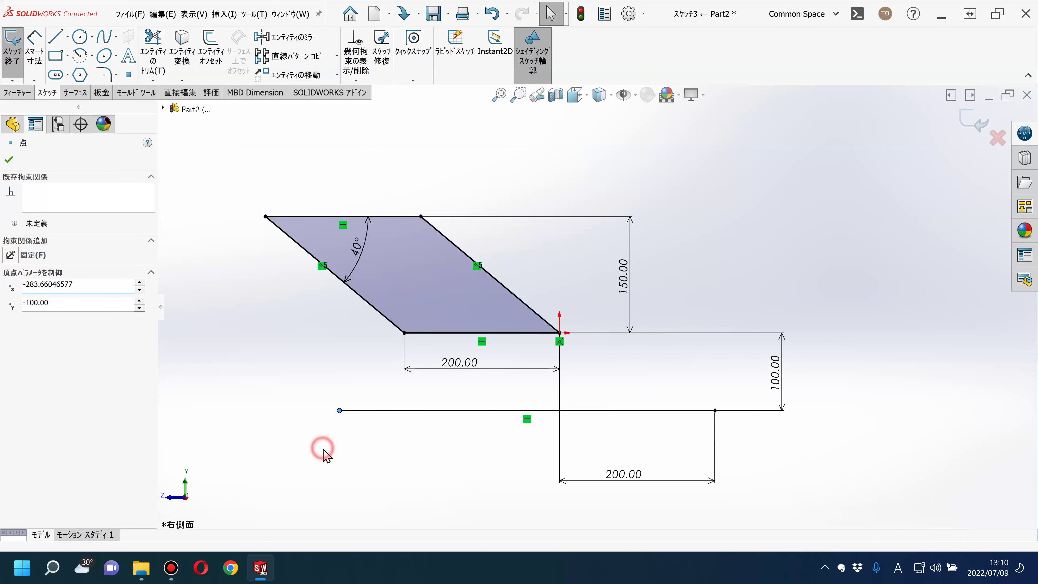
left_click(42, 58)
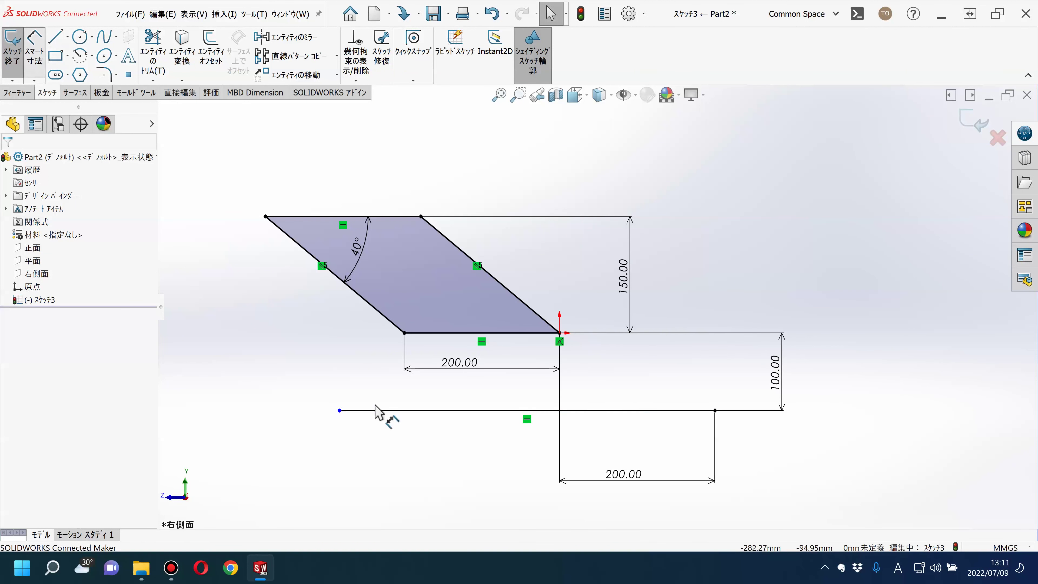
left_click(388, 411)
left_click(458, 513)
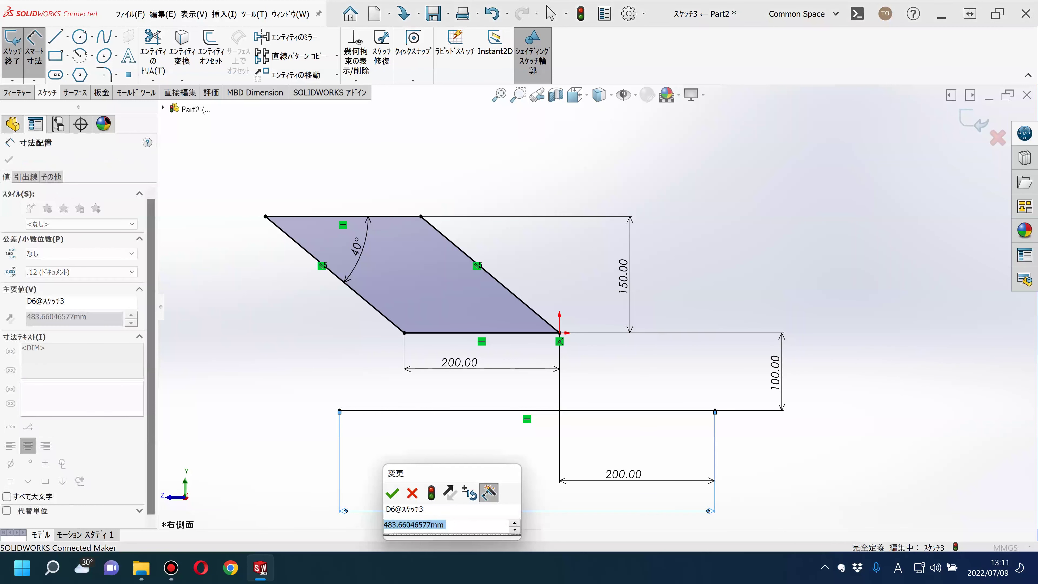
type("500")
key("Escape")
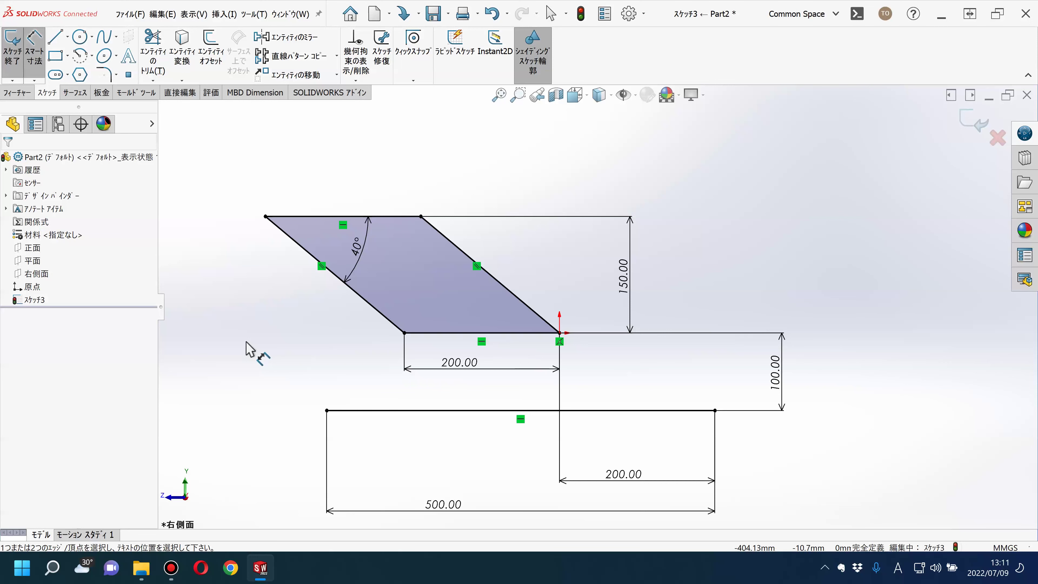
key("Escape")
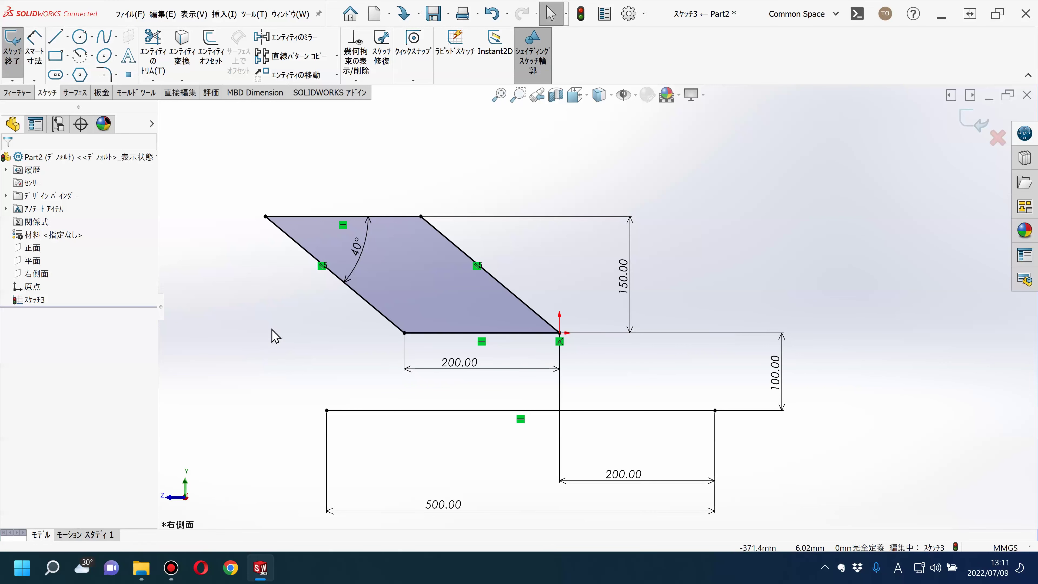
Delete the parallel relation and slide the right slanted edge's top end along the top line.
left_click(474, 270)
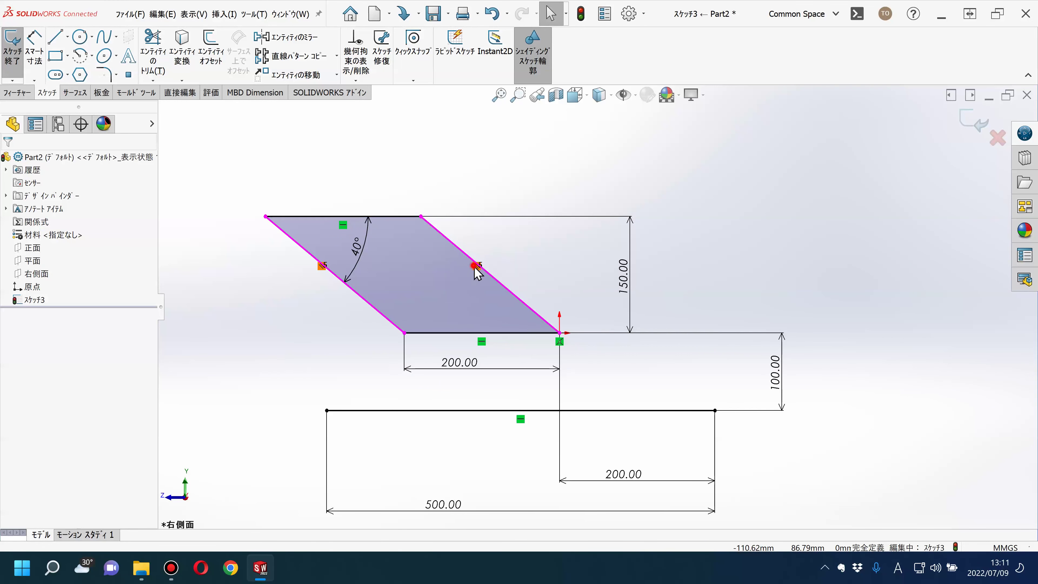
key("Delete")
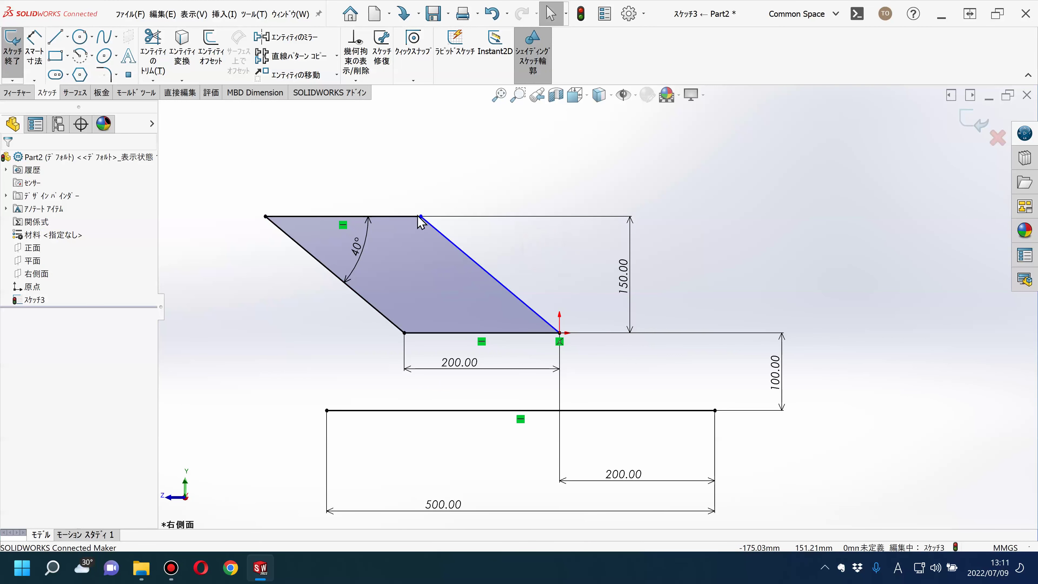
left_click(422, 216)
mouse_move(422, 216)
left_mouse_down()
mouse_move(615, 224)
mouse_move(465, 226)
left_mouse_up()
left_click(549, 273)
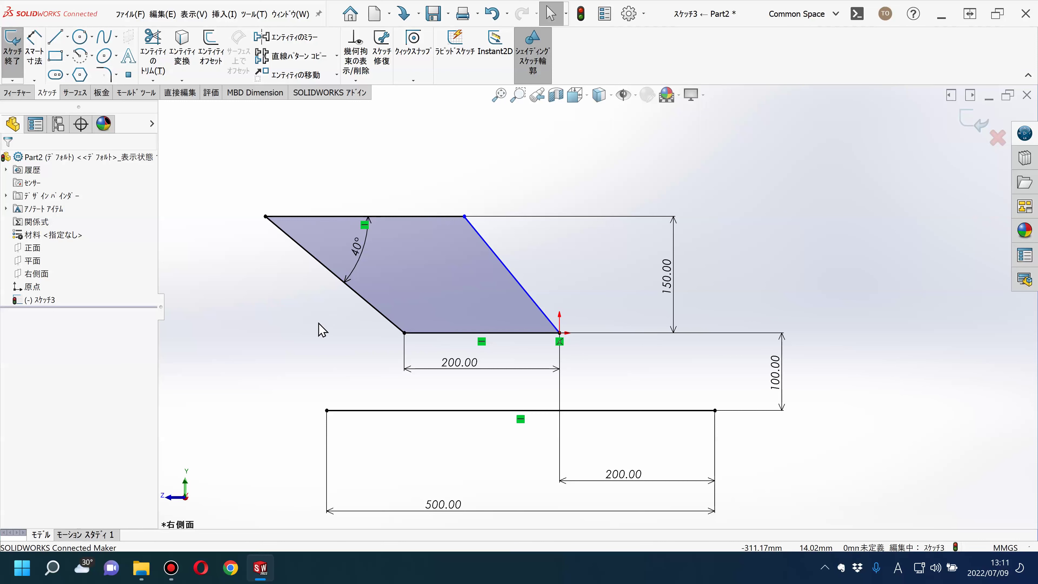
Make the two slanted edges equal length, then box-select the whole sketch.
left_click(359, 295)
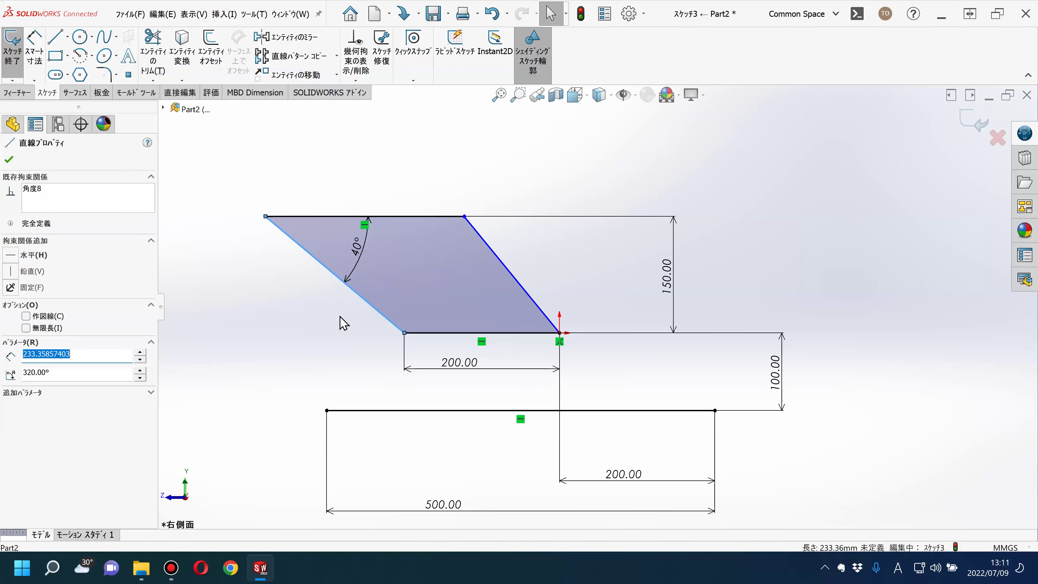
left_click(493, 257, "ctrl")
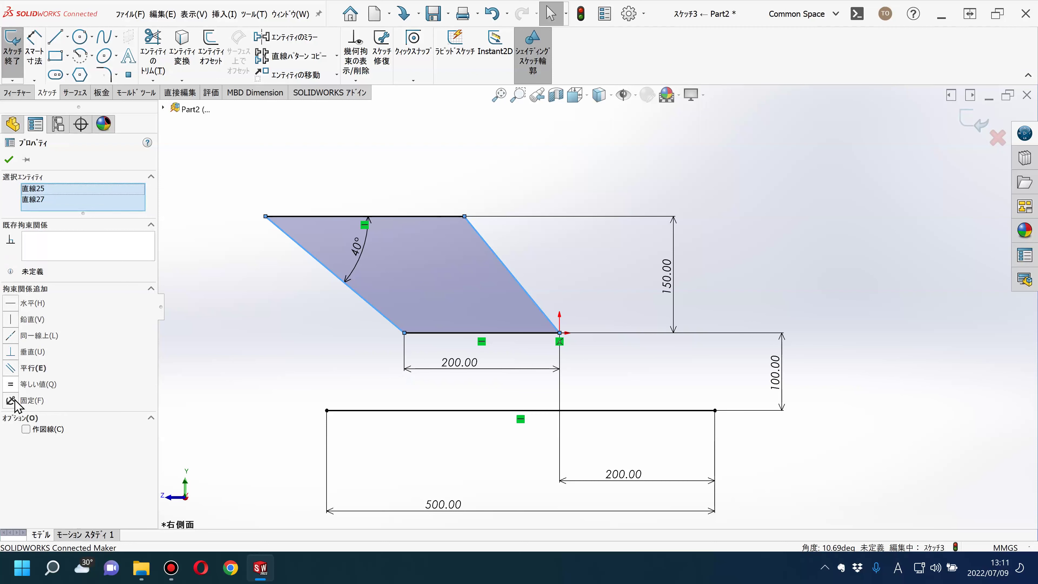
left_click(15, 384)
left_click(295, 376)
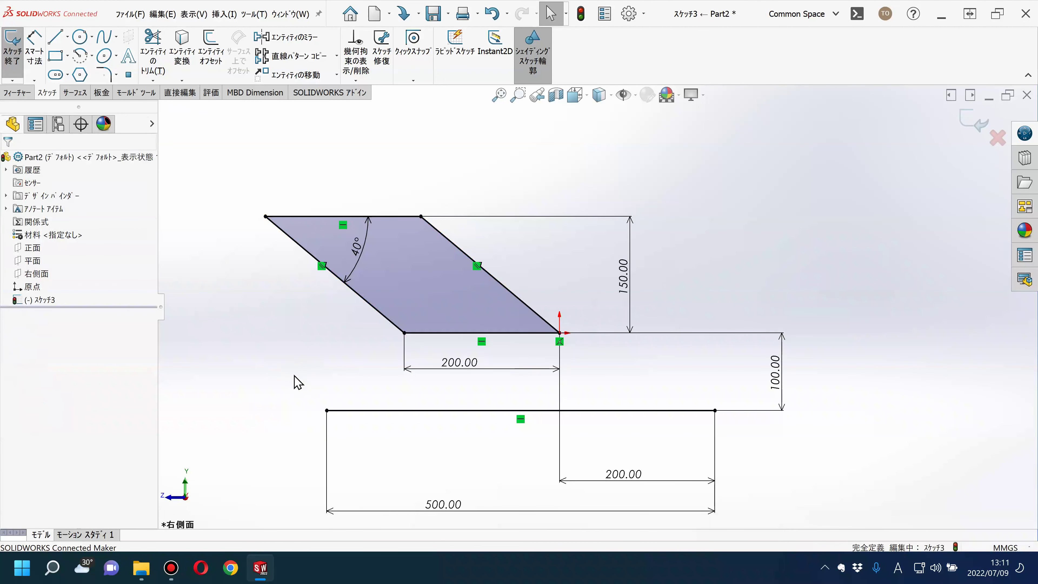
scroll(399, 394, "up", 2)
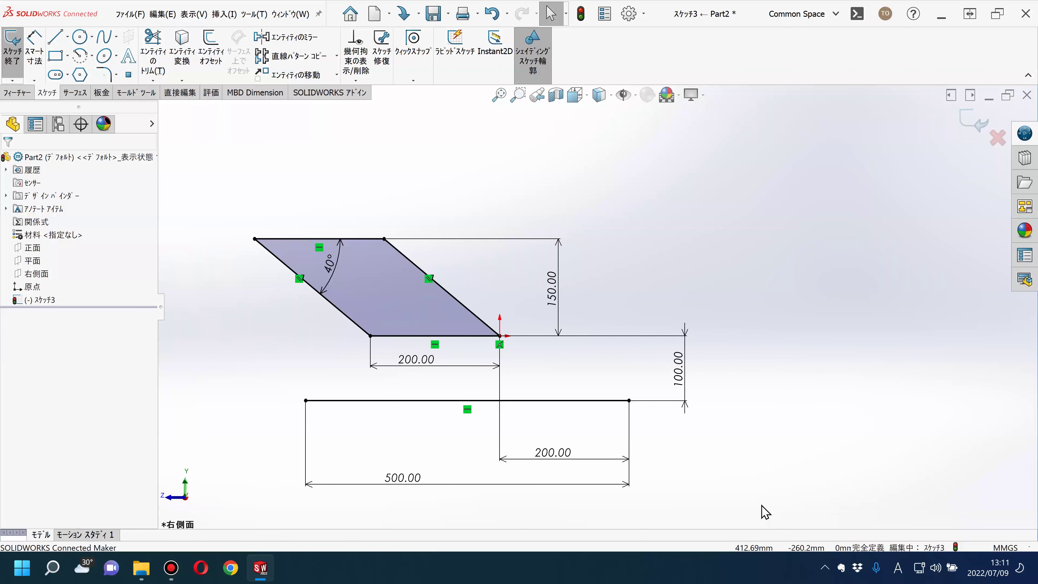
left_click_drag(778, 516, 217, 154)
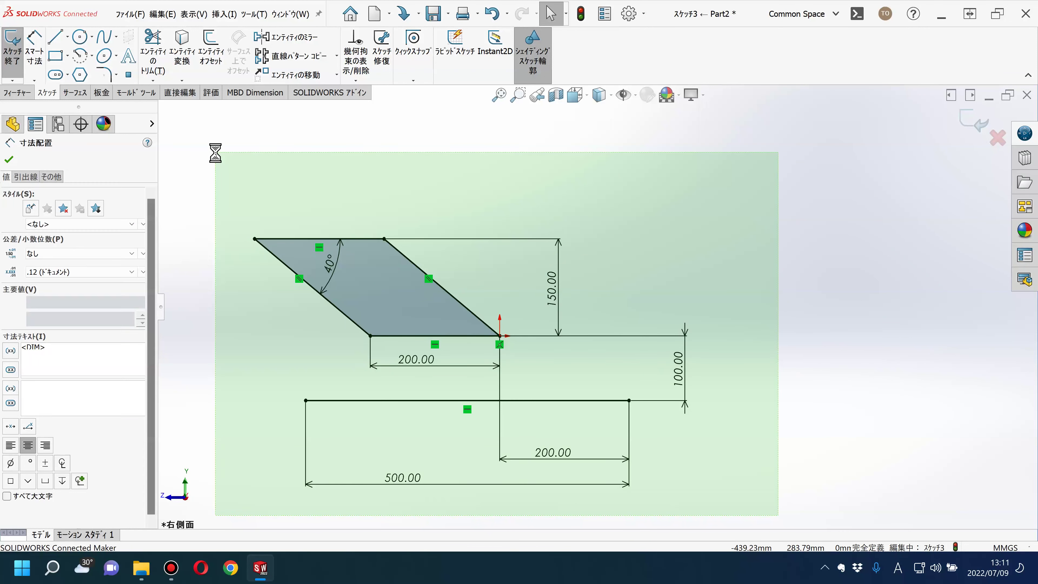
Delete the old parallelogram sketch and its dimensions, then start a new line at the origin.
key("Delete")
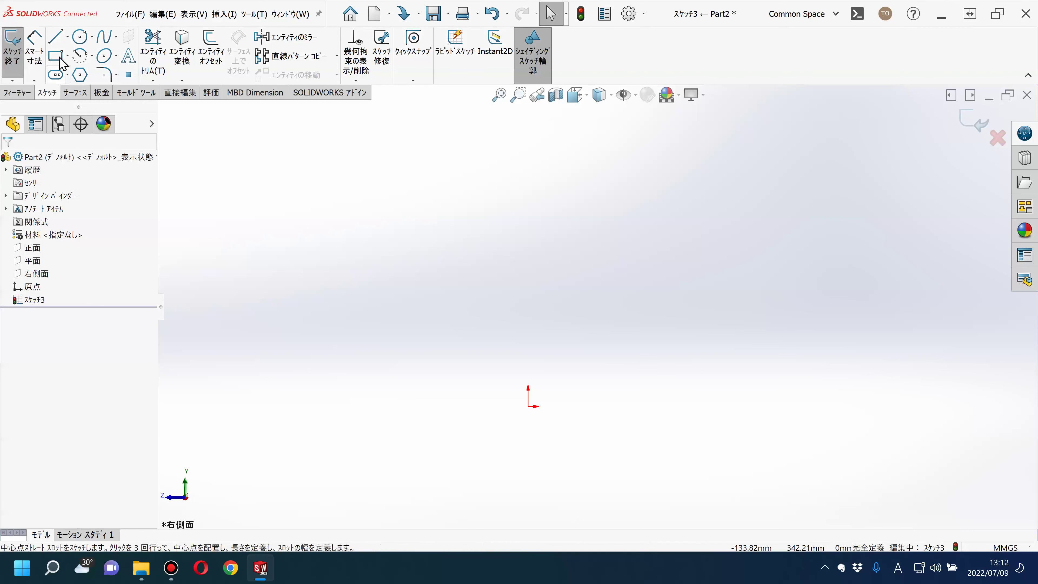
left_click(55, 37)
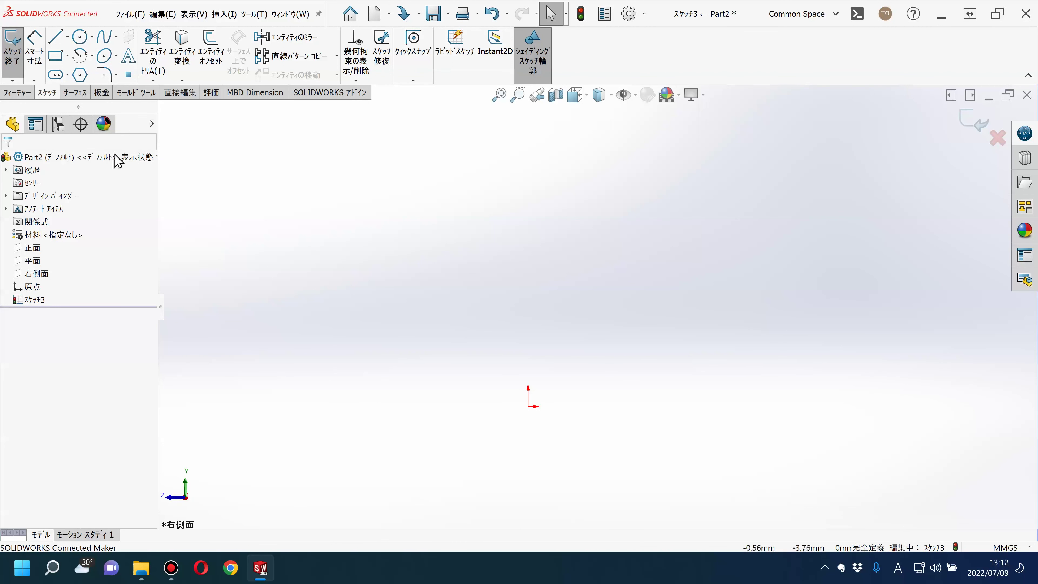
left_click(56, 41)
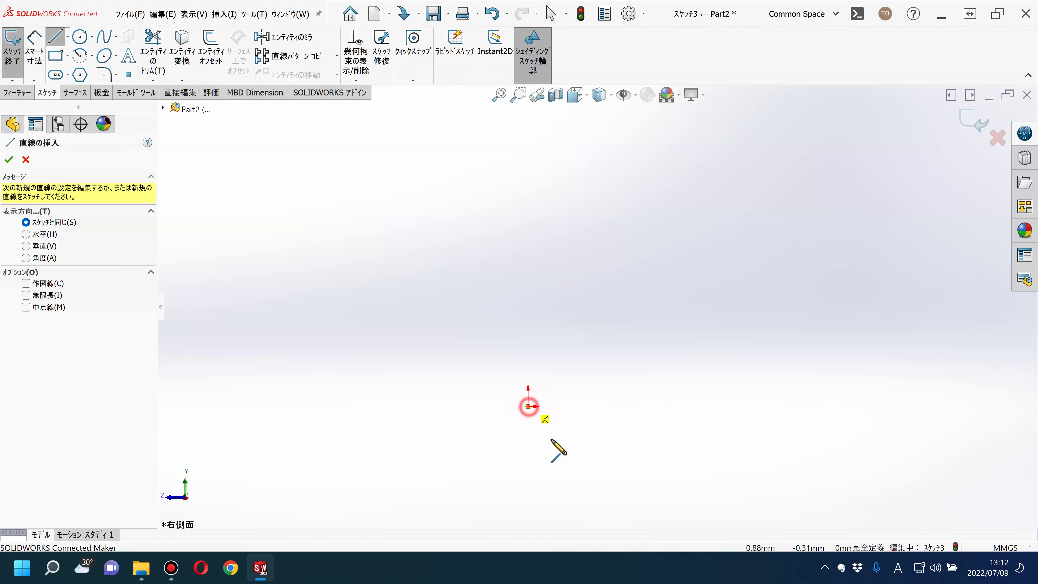
left_click(528, 406)
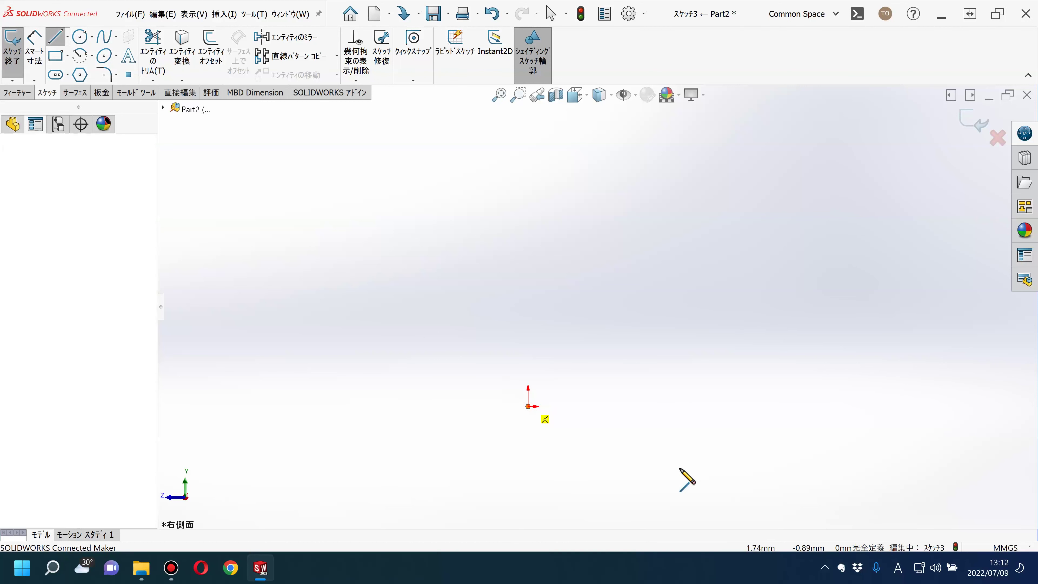
Draw six connected lines from the origin around the outline, closing back on the origin.
left_click(794, 406)
left_click(747, 298)
left_click(644, 266)
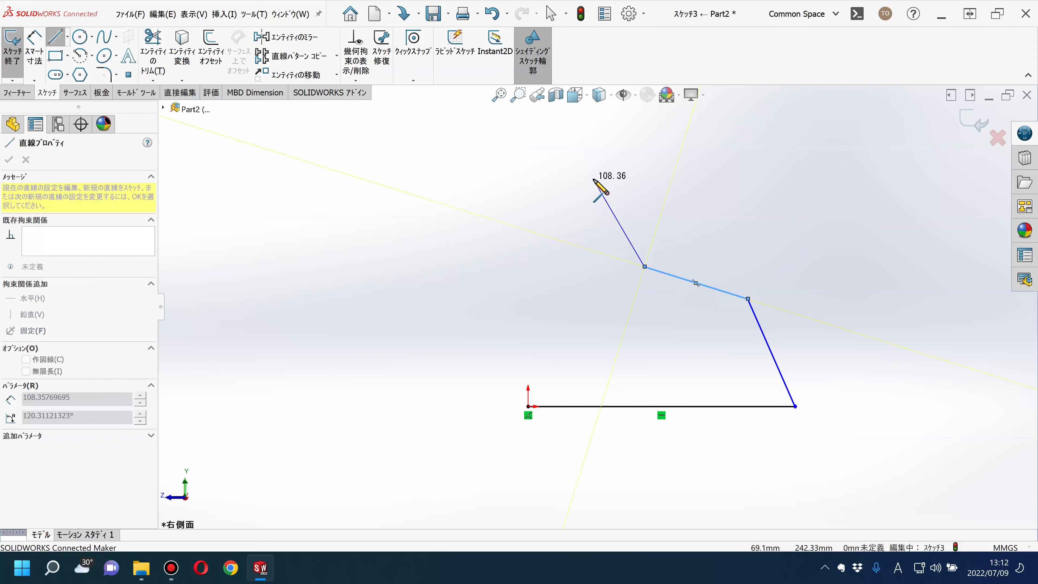
left_click(638, 173)
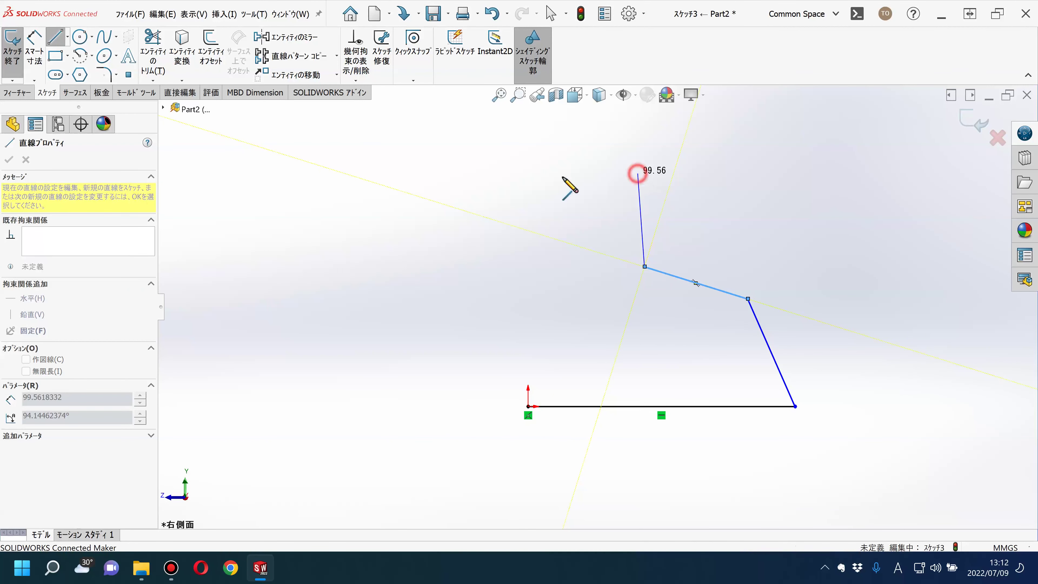
left_click(523, 175)
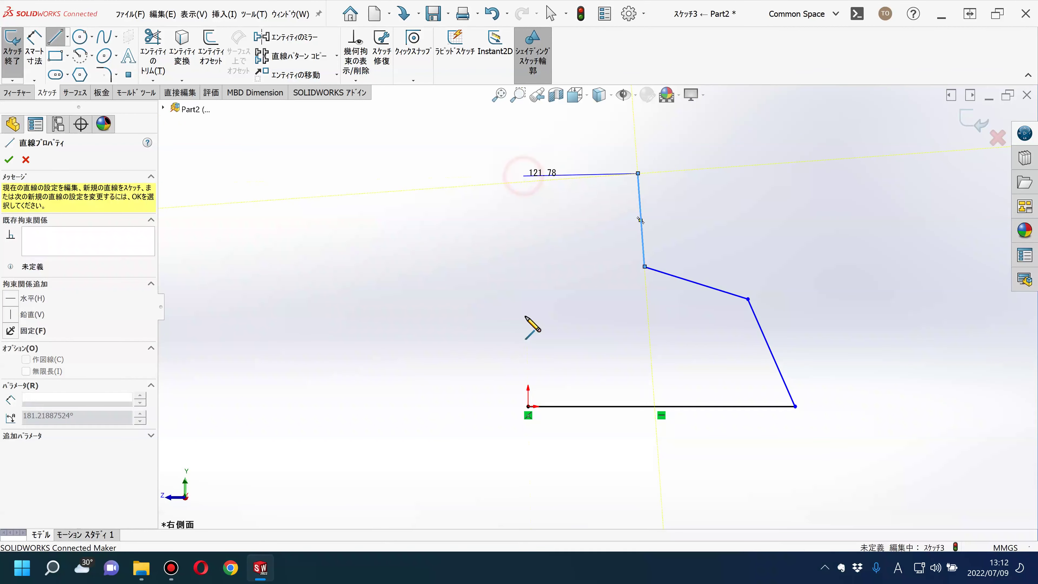
left_click(528, 406)
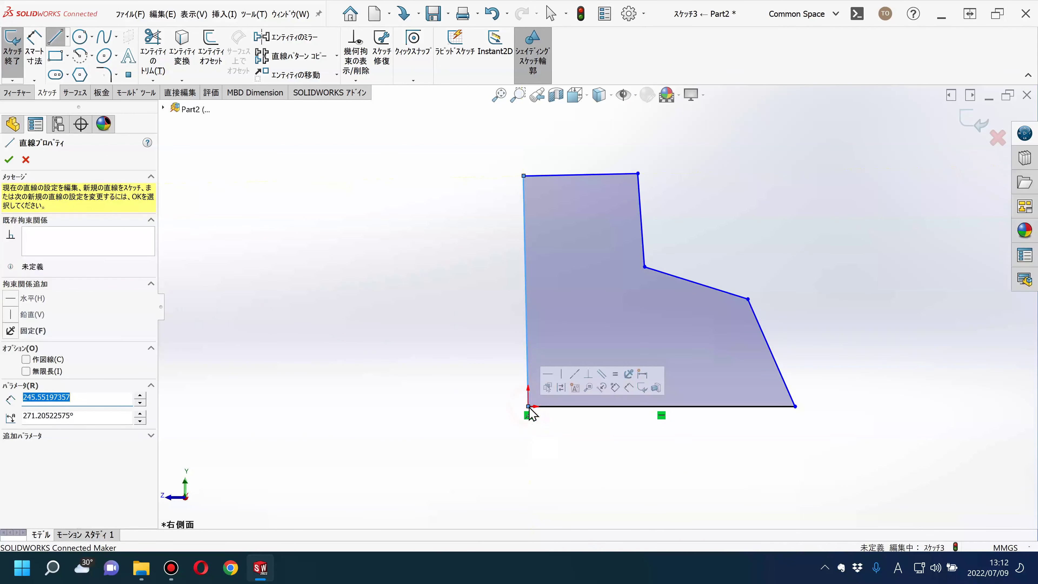
right_click(364, 221)
left_click(404, 228)
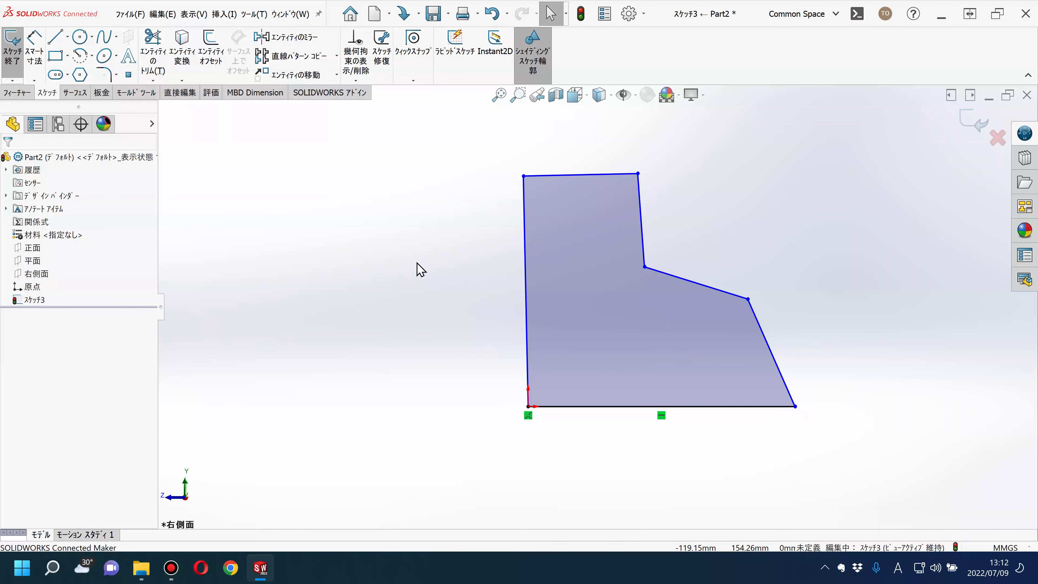
Make the left edge Vertical and the top edge Perpendicular to it.
left_click(526, 302)
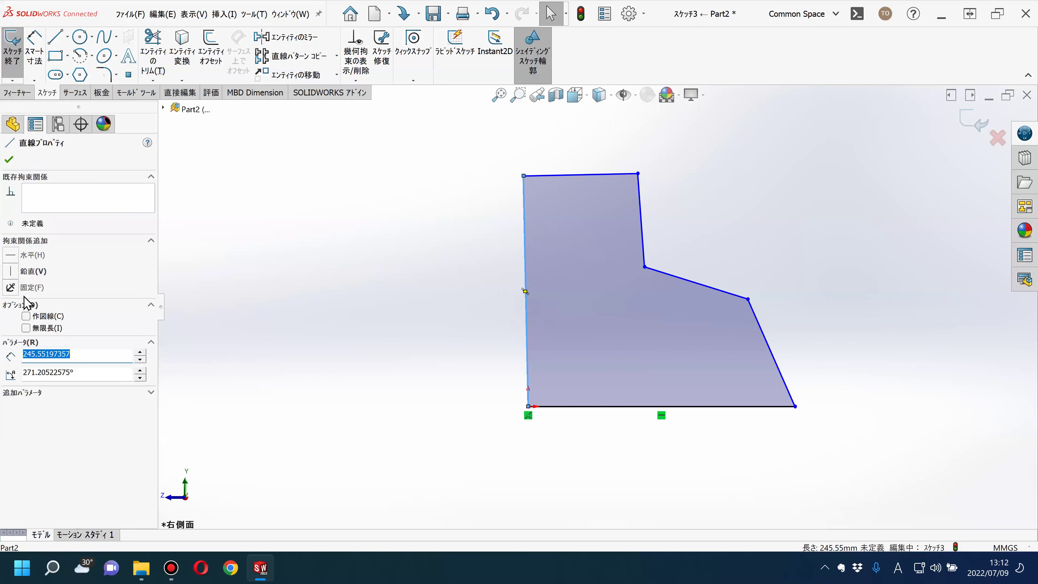
left_click(12, 268)
left_click(418, 321)
left_click(528, 201)
left_click(539, 177, "ctrl")
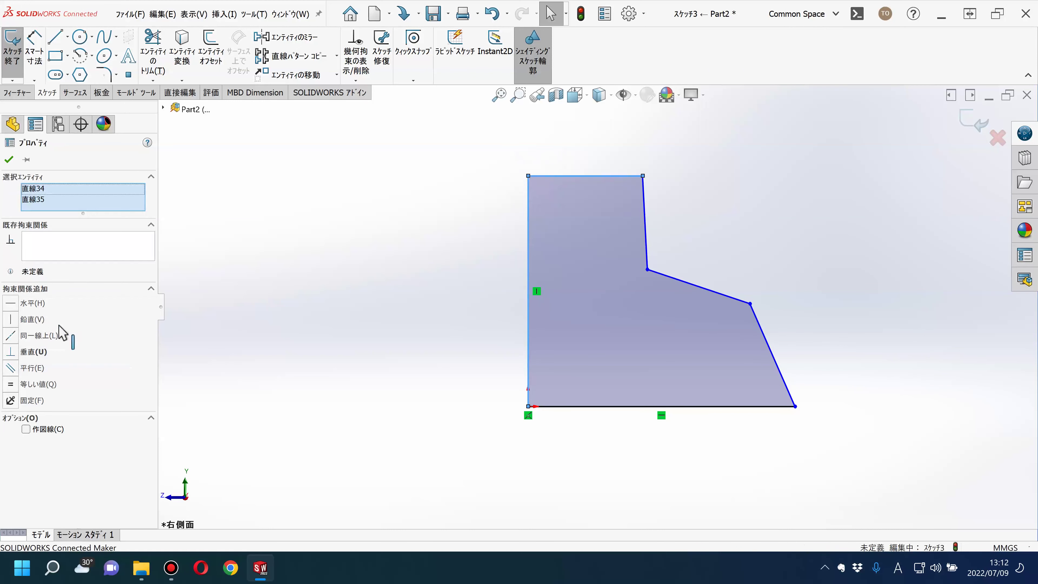
left_click(12, 353)
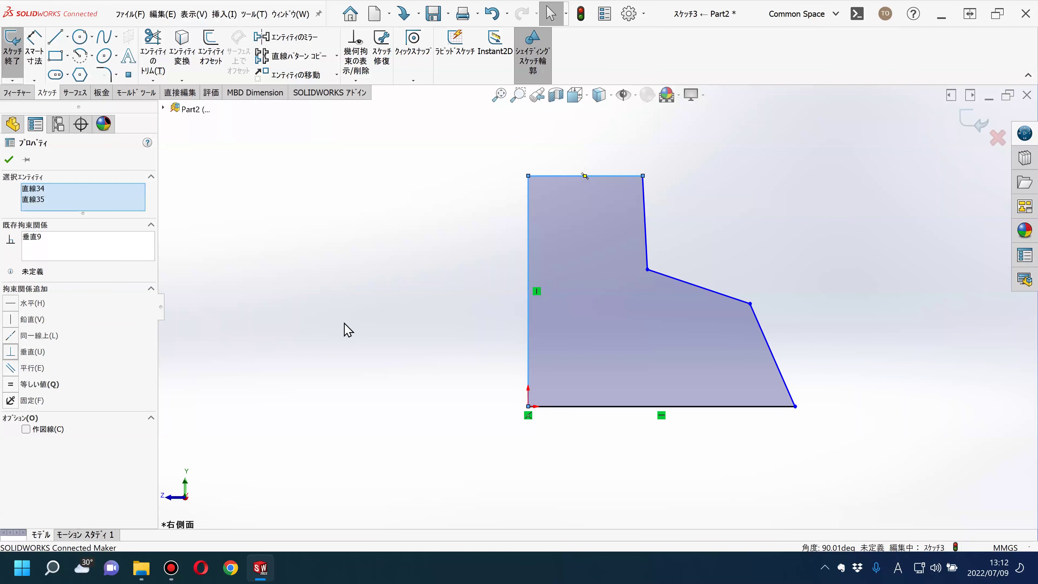
left_click(327, 323)
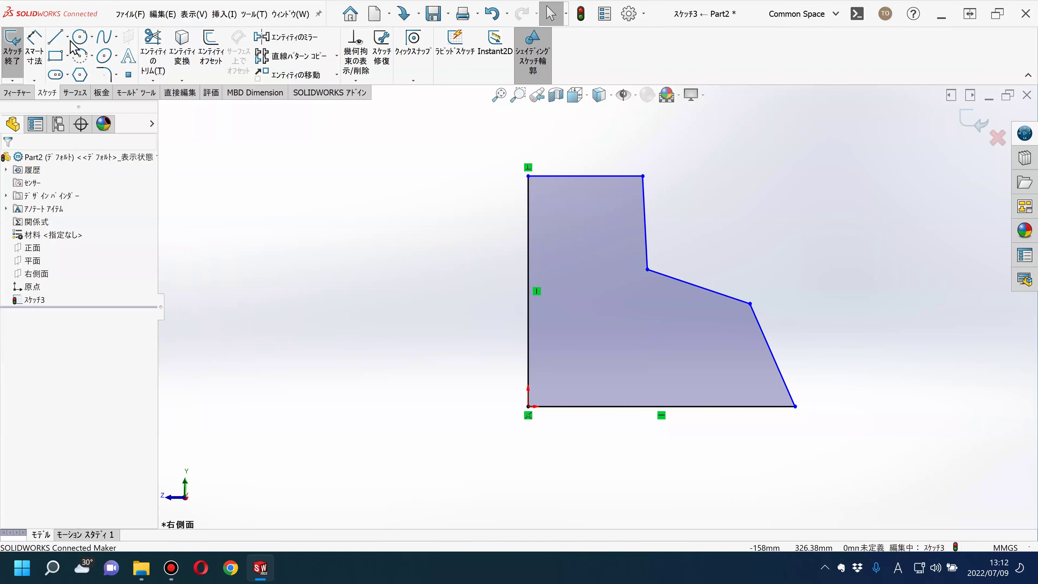
left_click(34, 51)
Dimension the angle between the right slanted edge and the bottom edge at 65°.
left_click(775, 365)
left_click(755, 406)
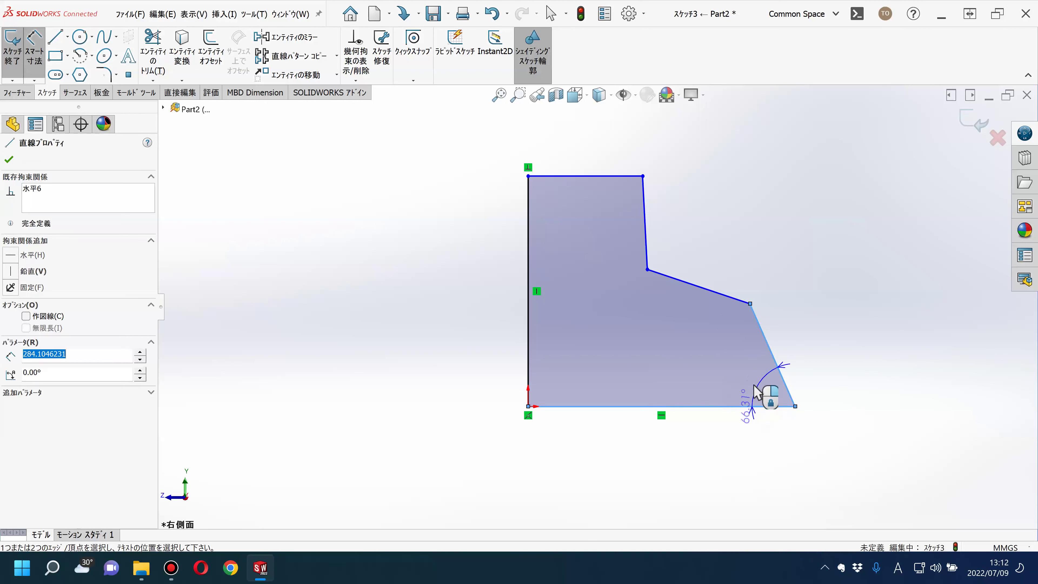
left_click(753, 390)
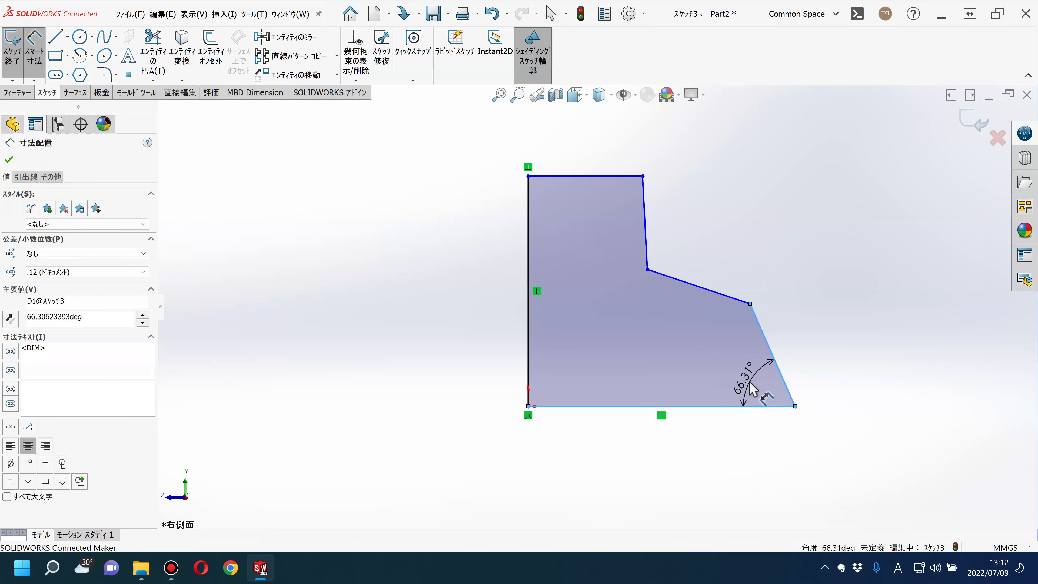
type("65")
key("Escape")
left_click(695, 494)
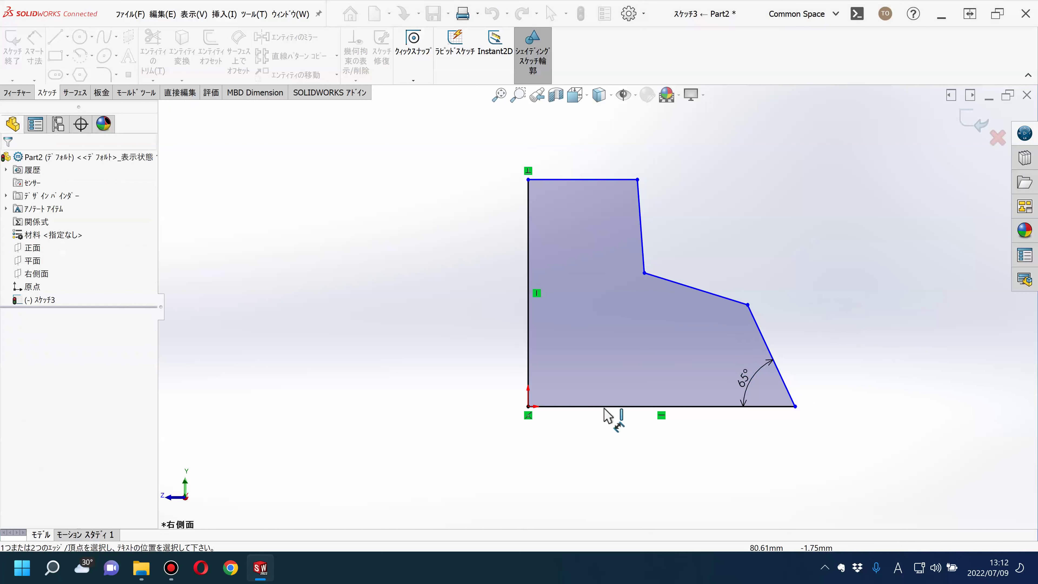
Dimension the bottom edge and the left vertical edge at 250 each.
left_click(606, 449)
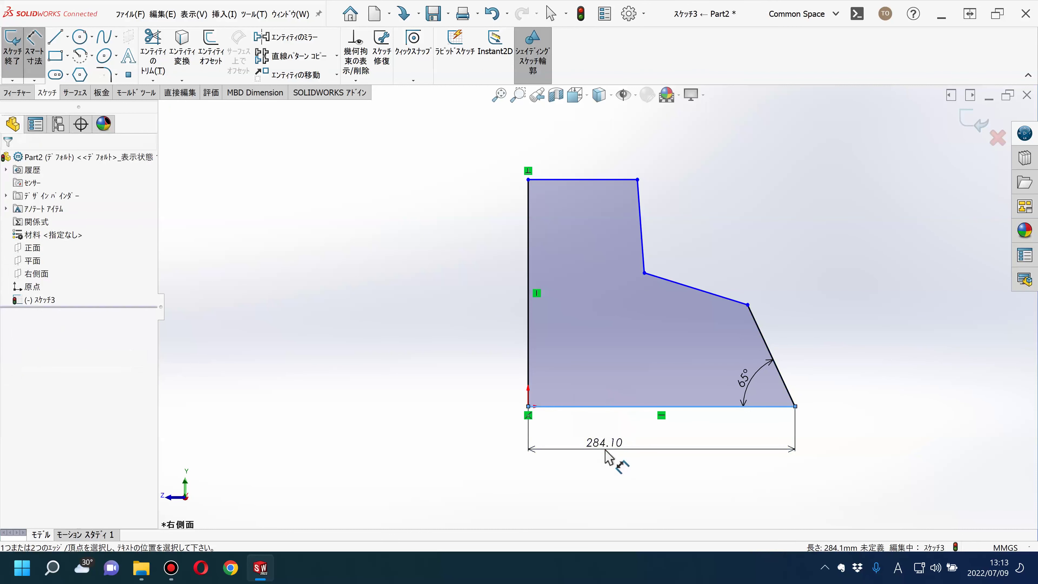
left_click(606, 454)
type("250")
key("Return")
left_click(449, 447)
left_click(528, 213)
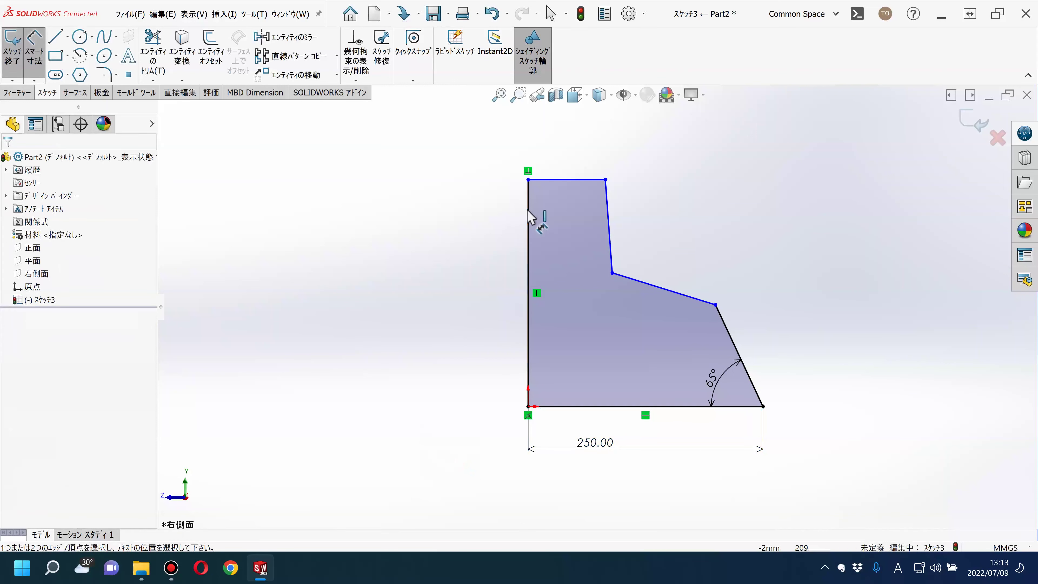
left_click(406, 274)
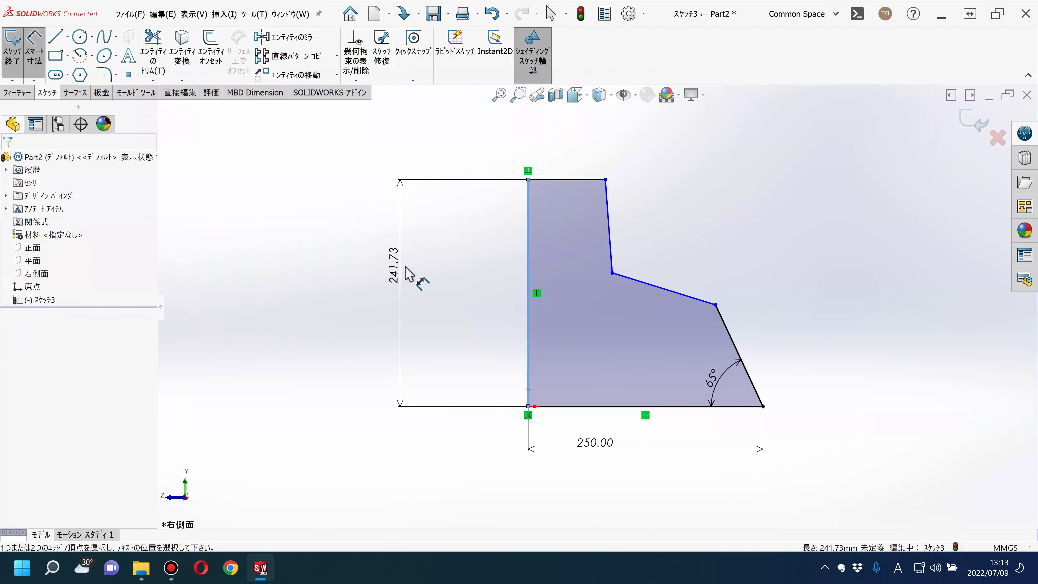
type("250")
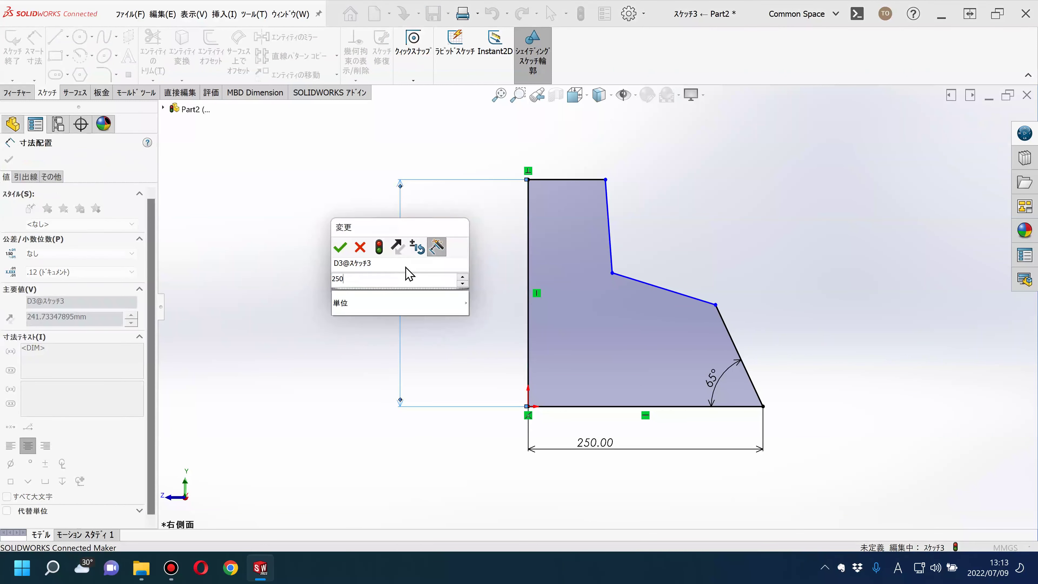
key("Return")
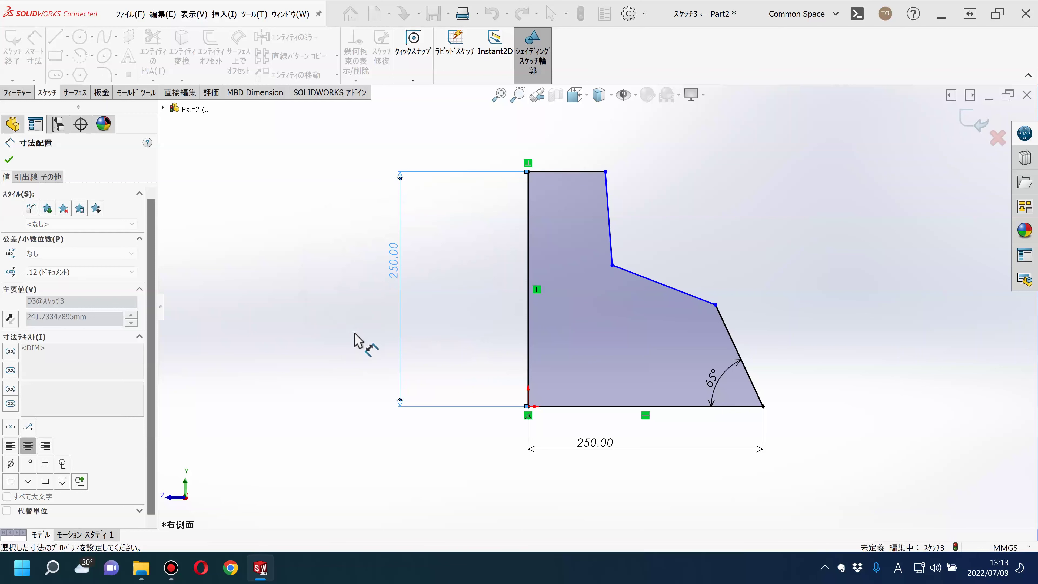
Dimension the angle between the two inner-corner edges at 120°.
left_click(629, 271)
left_click(610, 239)
left_click(635, 250)
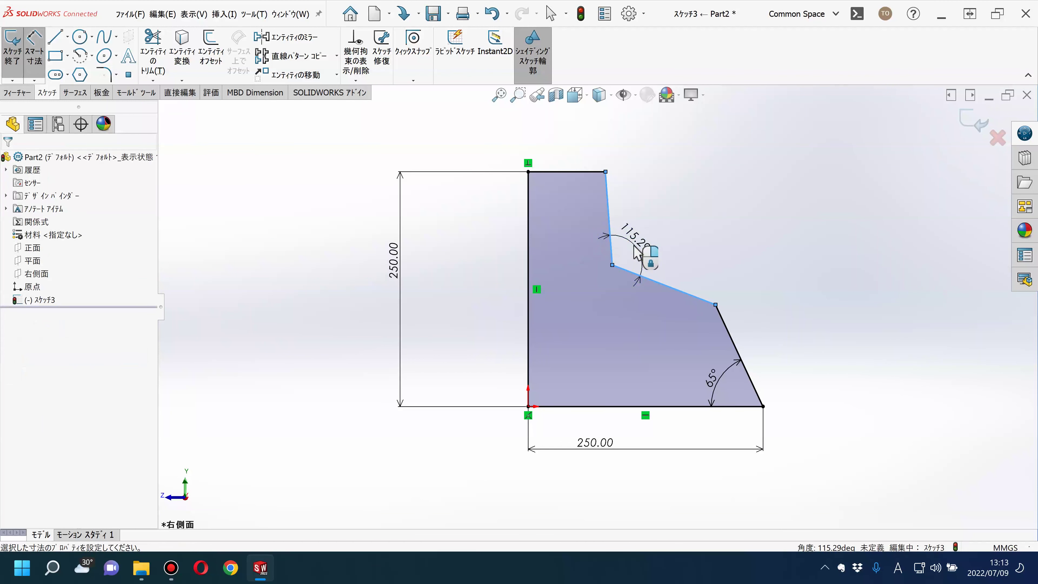
double_click(635, 250)
type("120")
left_click(792, 239)
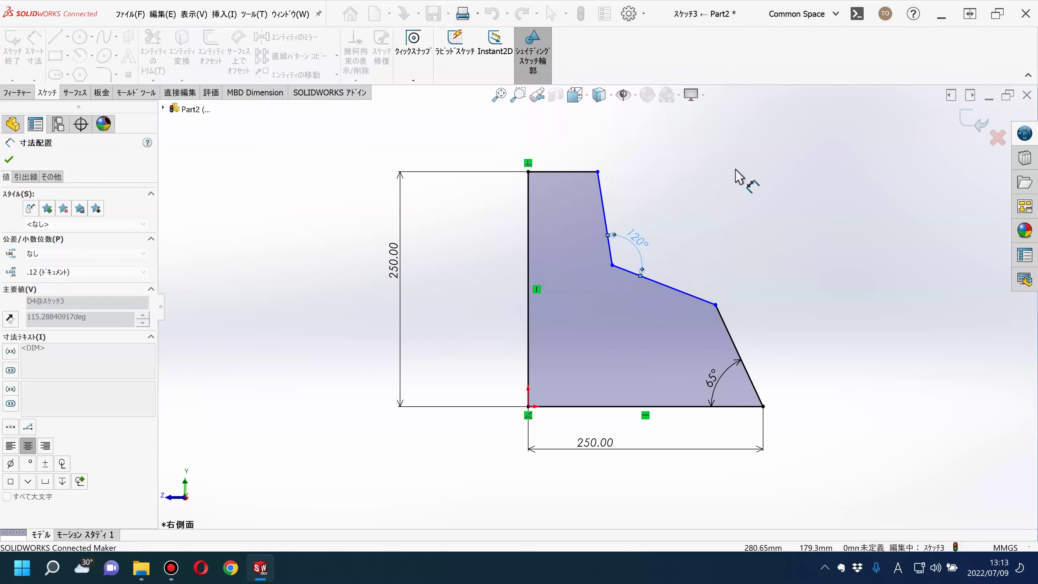
Dimension the top edge length at 60.
left_click(565, 171)
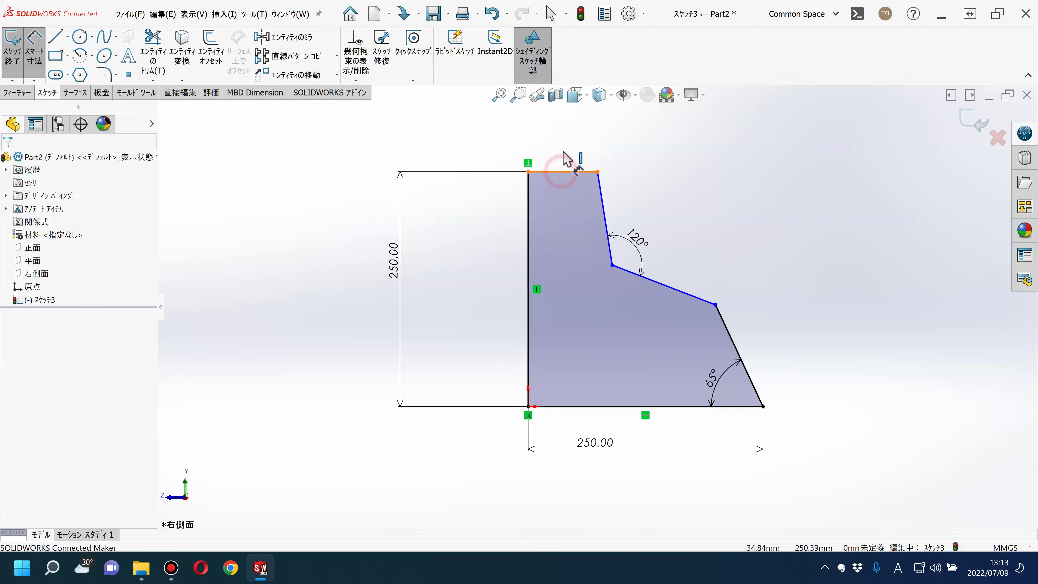
left_click(563, 141)
left_click(564, 147)
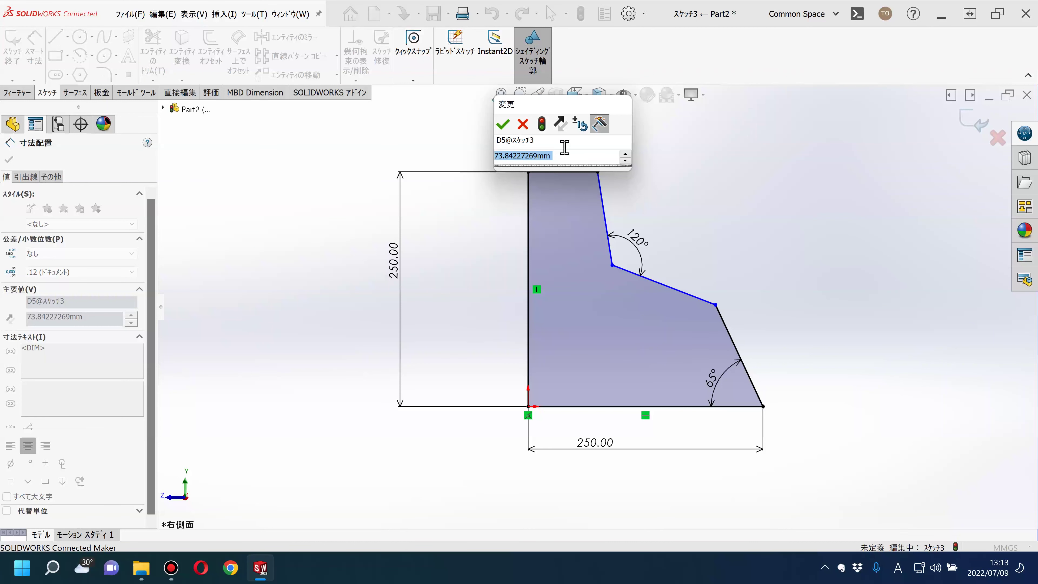
type("50")
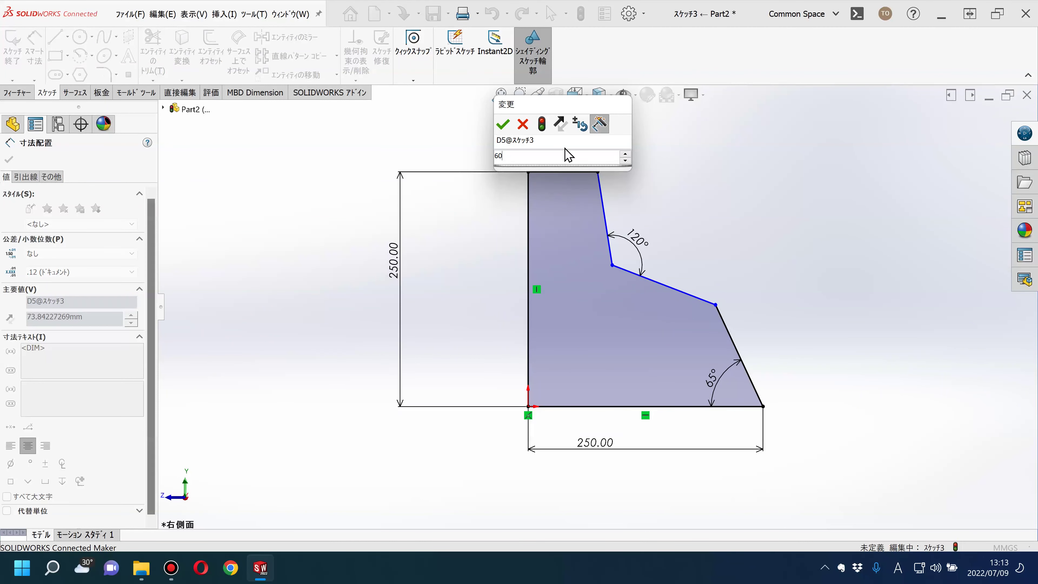
key("Return")
left_click(694, 184)
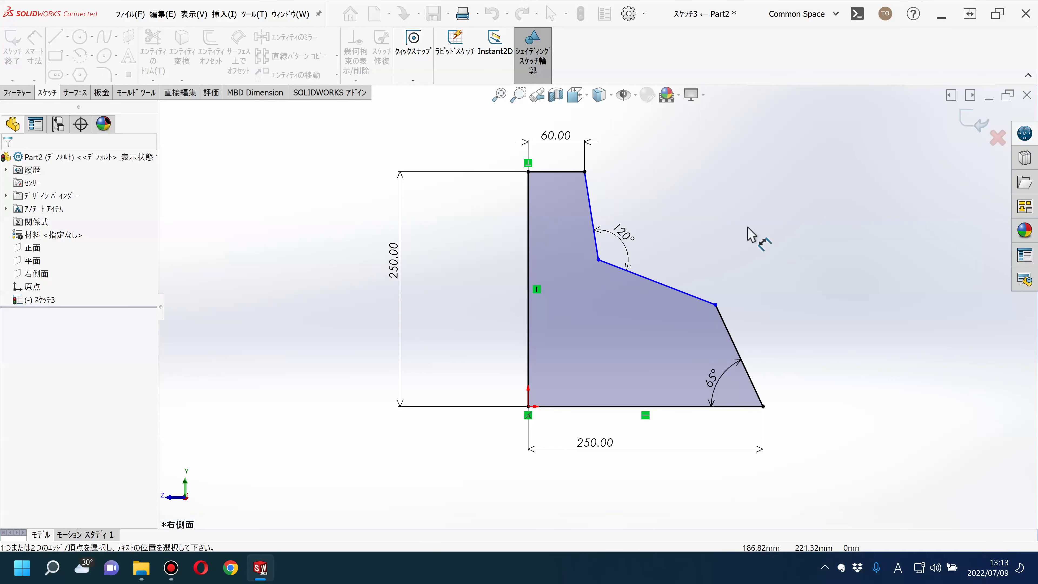
Dimension the lower-right vertex height at 100.
left_click(731, 338)
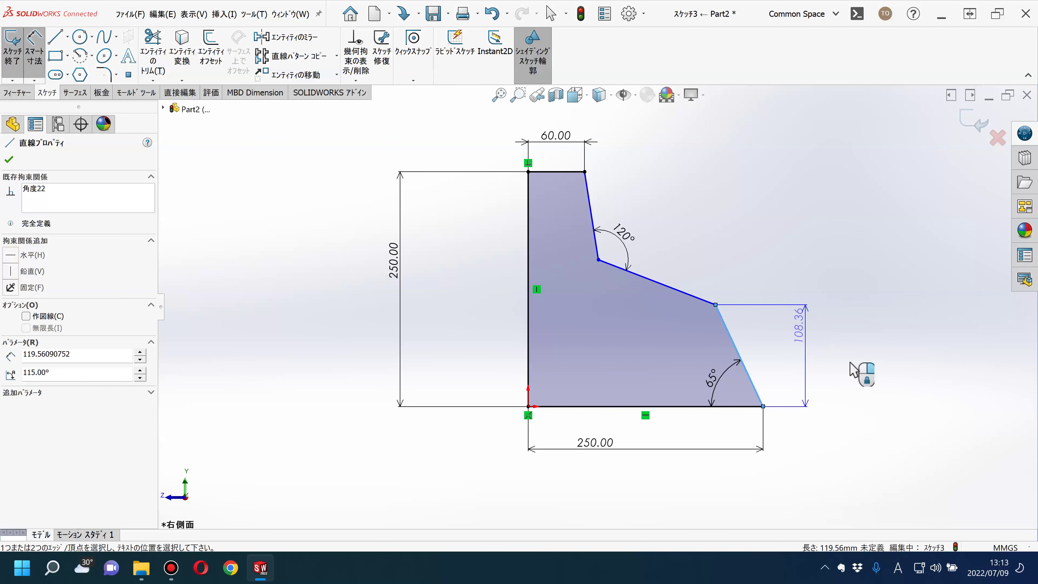
left_click(820, 360)
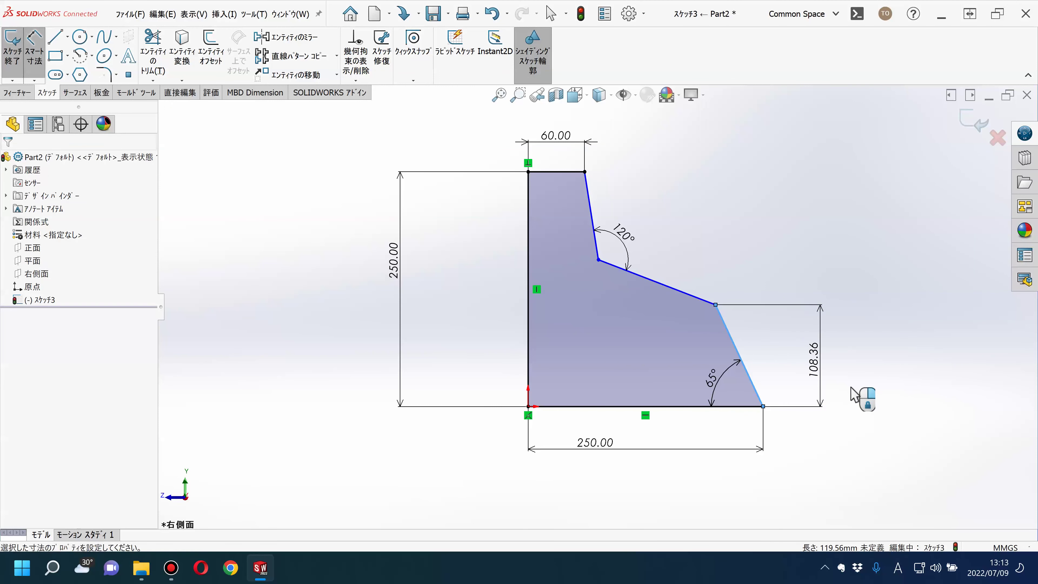
type("100")
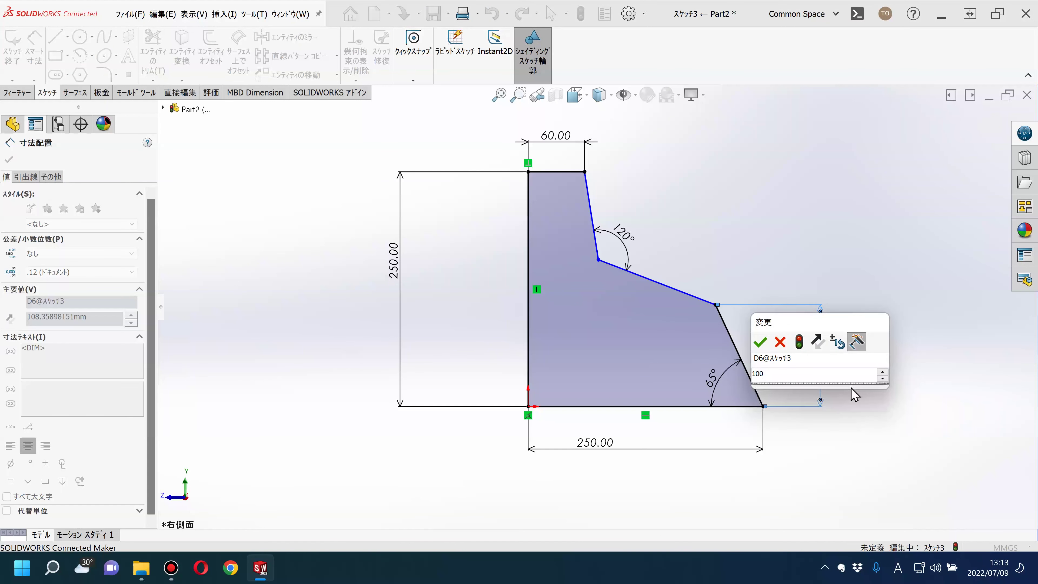
key("Return")
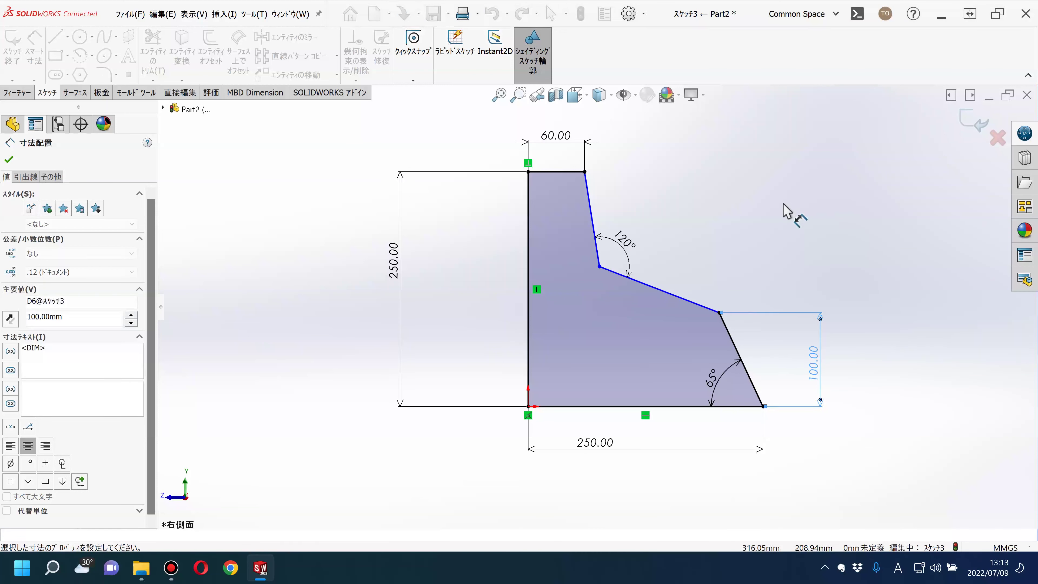
key("Escape")
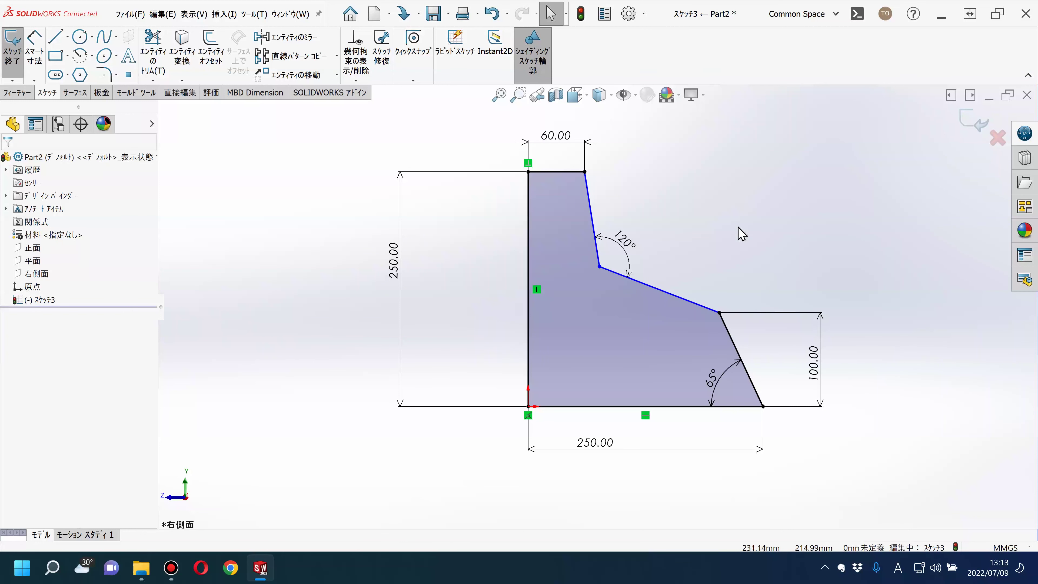
Drag the inner corner vertex lower and to the right, keeping its 120° angle.
left_click(665, 291)
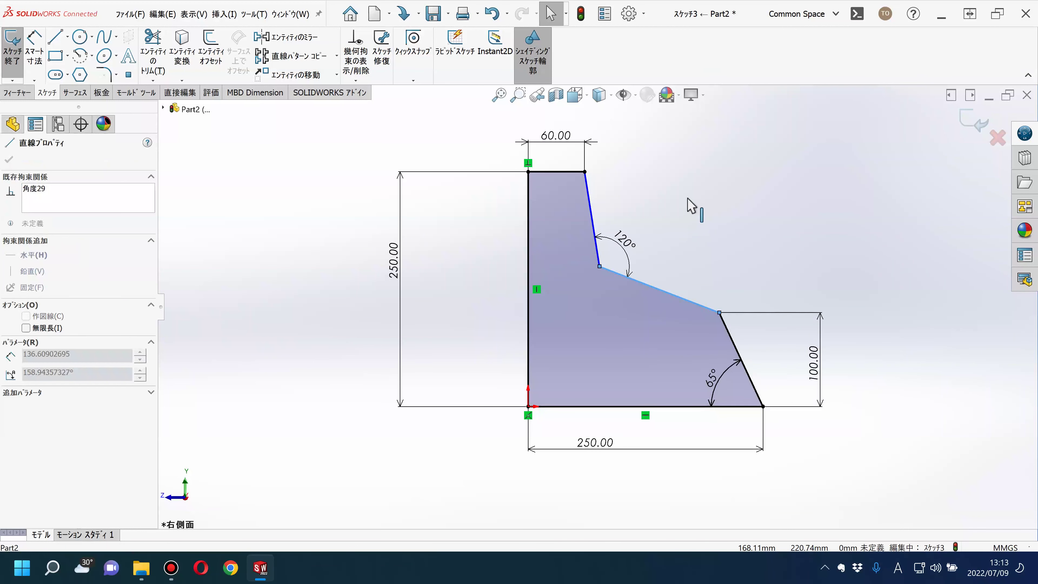
left_click(683, 239)
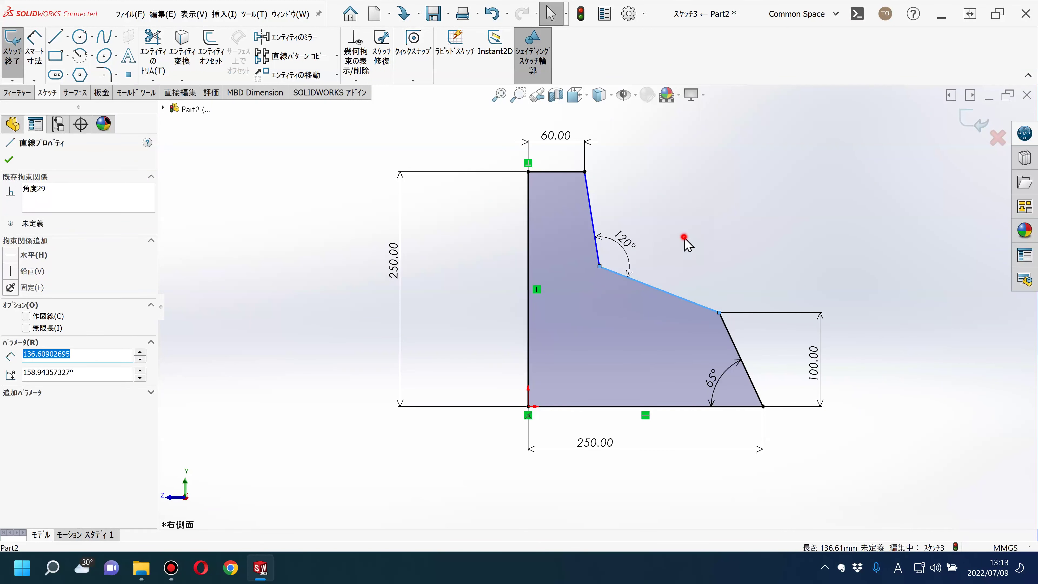
left_click(612, 272)
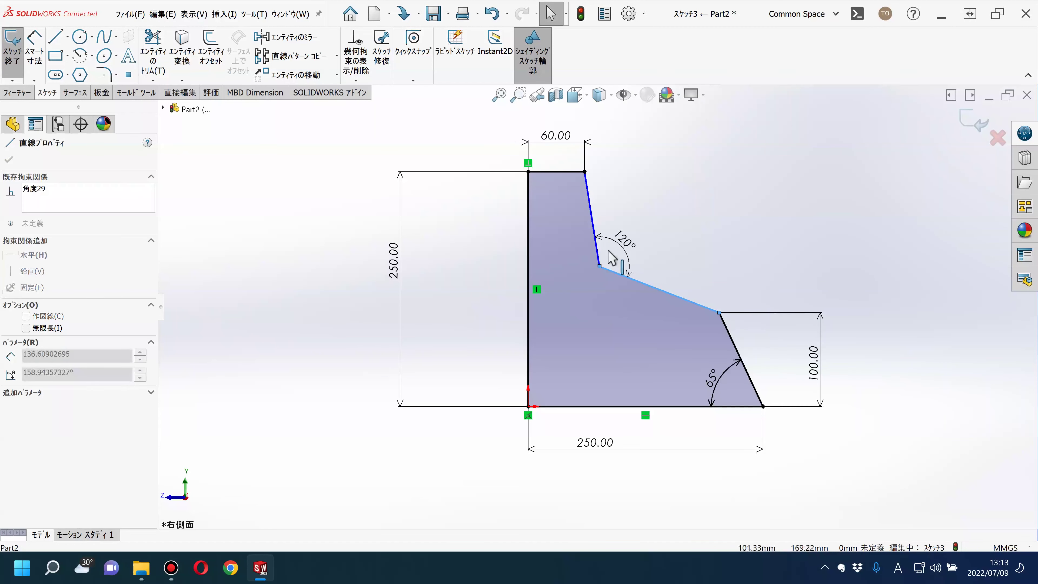
left_click_drag(599, 266, 643, 233)
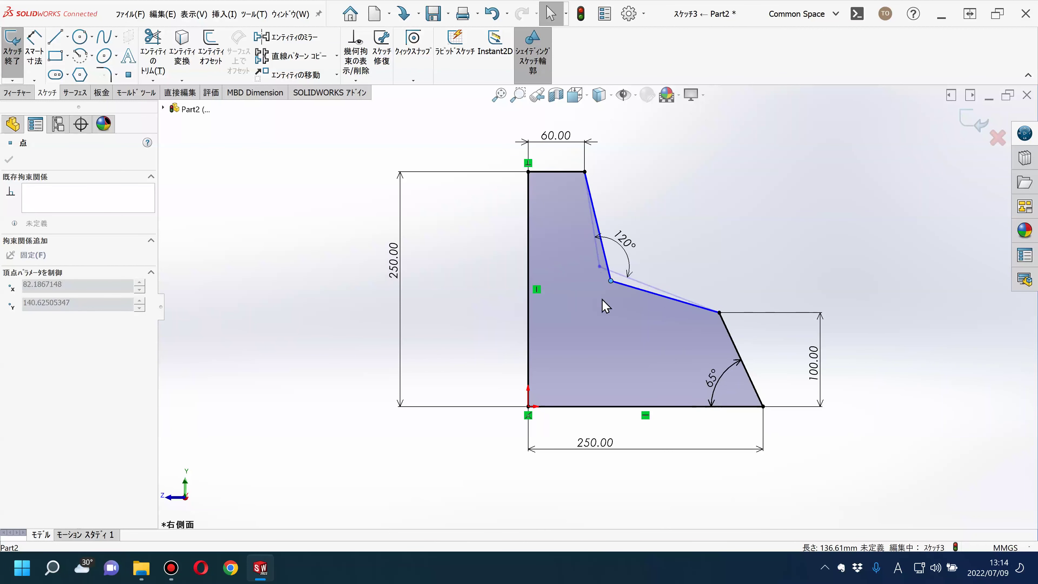
left_click_drag(643, 233, 601, 299)
left_click(835, 220)
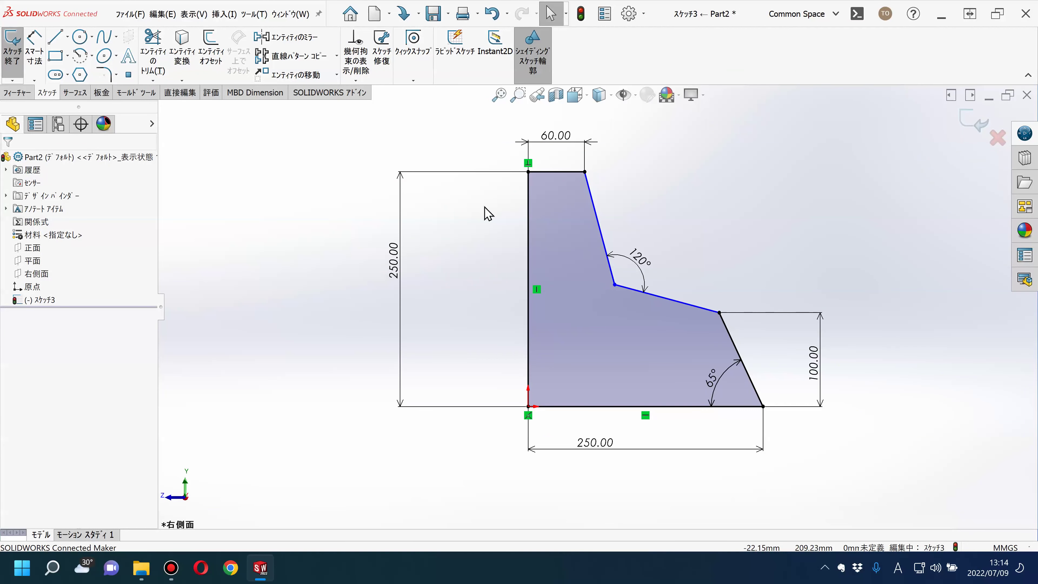
Dimension the inner corner vertex at 130 above the bottom edge.
left_click(34, 53)
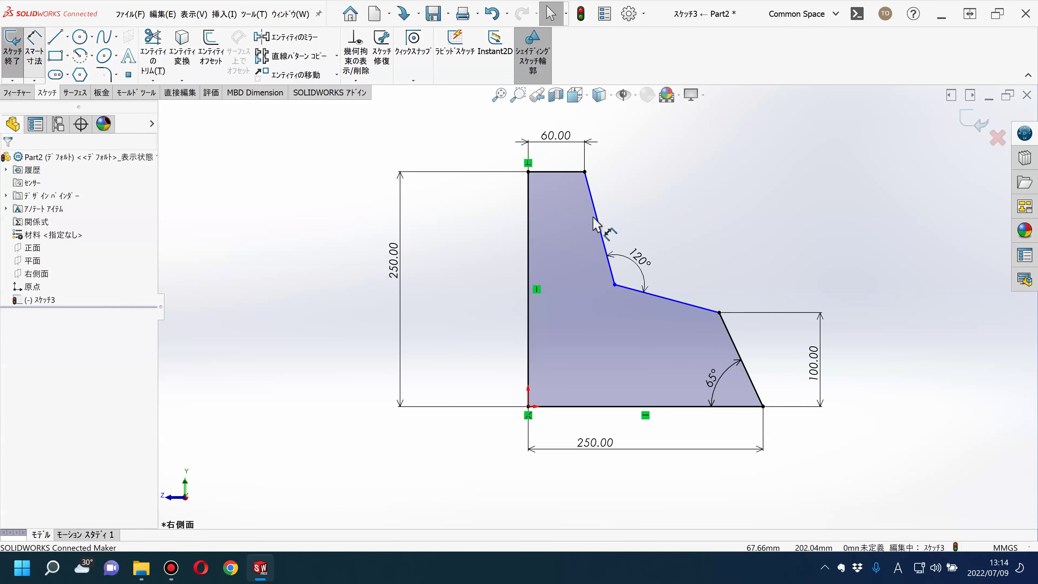
left_click(600, 224)
left_click(614, 284)
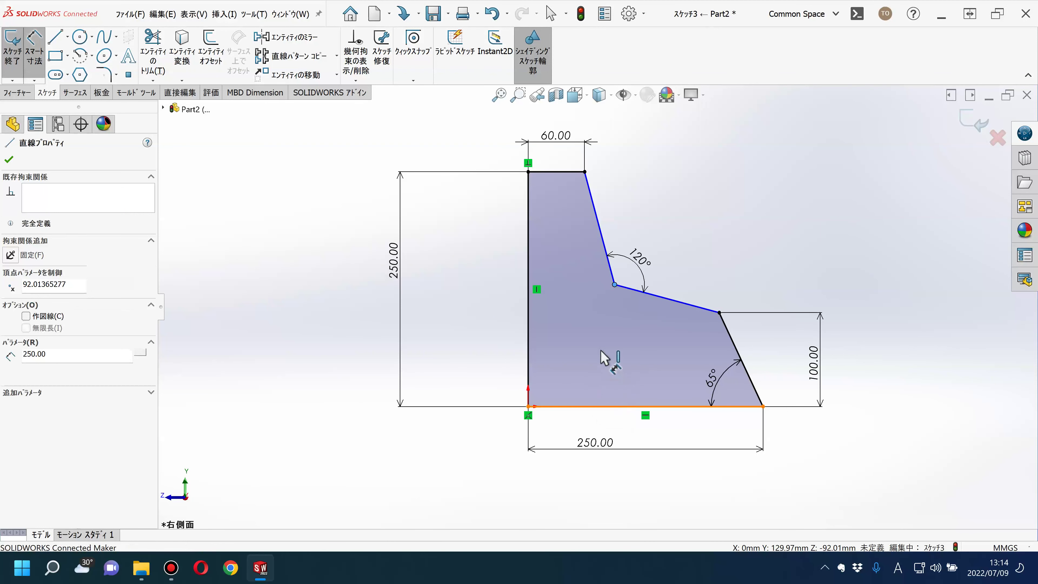
left_click(489, 342)
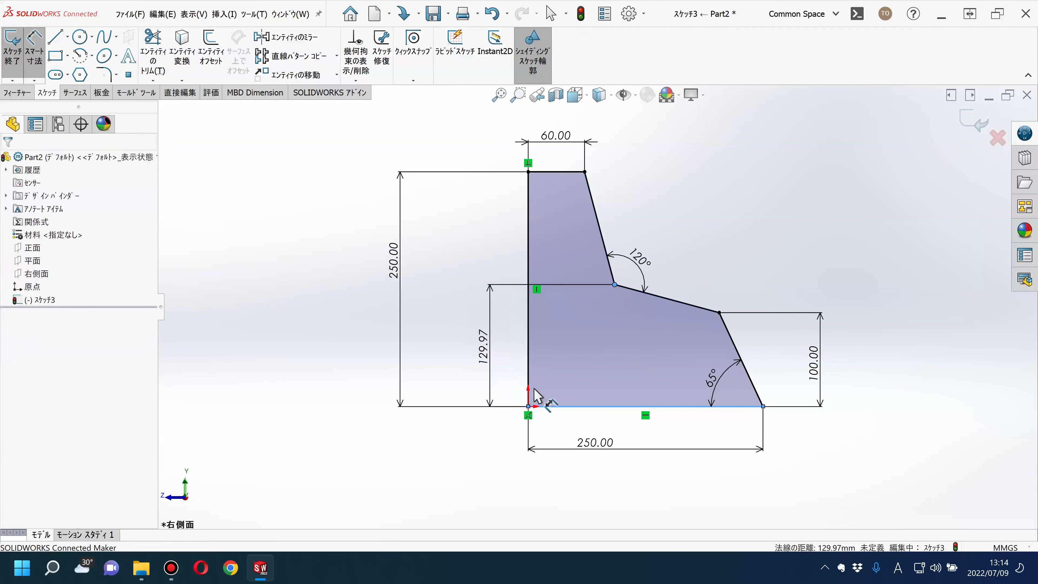
type("130")
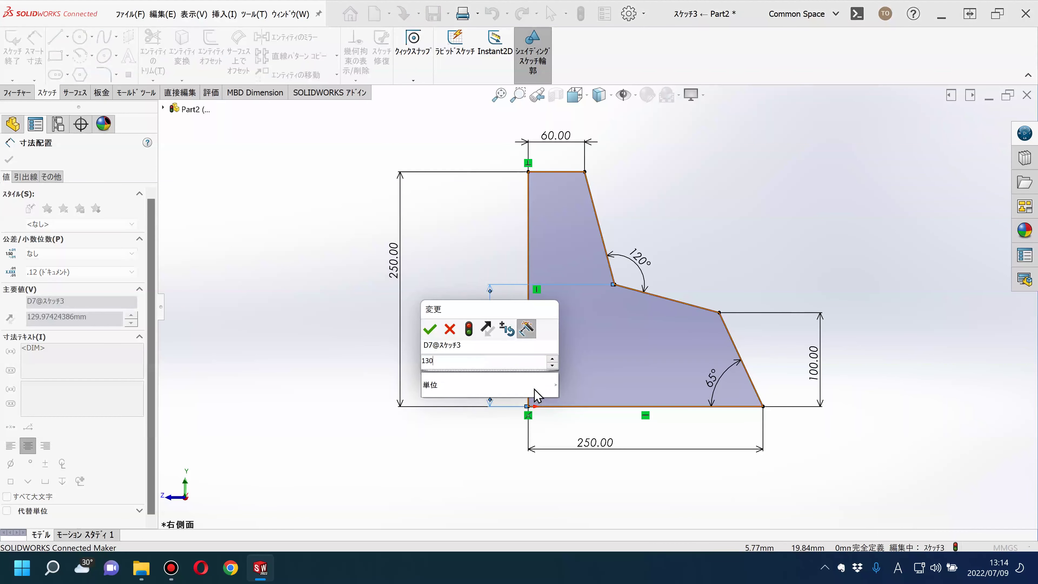
key("Escape")
key("Return")
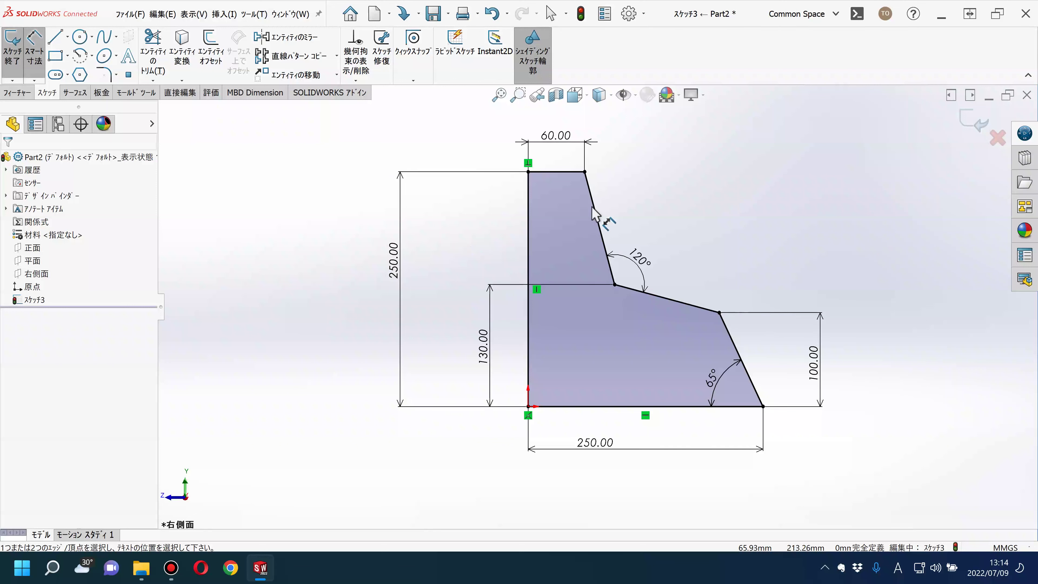
Add an angle between the upper slanted edge and the left edge, triggering the driven-dimension prompt.
left_click(598, 217)
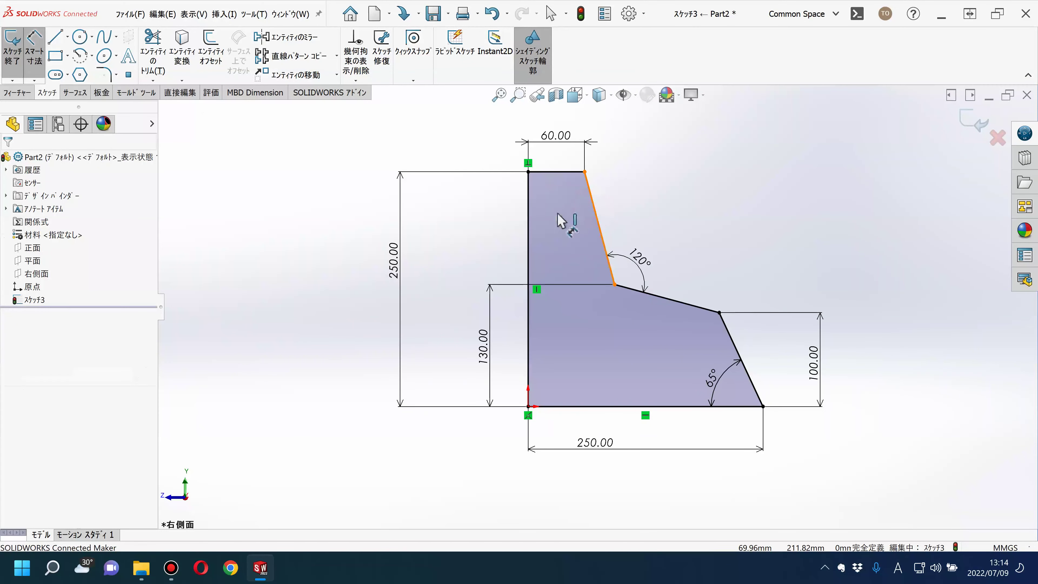
left_click(527, 209)
left_click(570, 247)
mouse_move(146, 18)
left_mouse_down()
mouse_move(359, 268)
mouse_move(357, 255)
left_mouse_up()
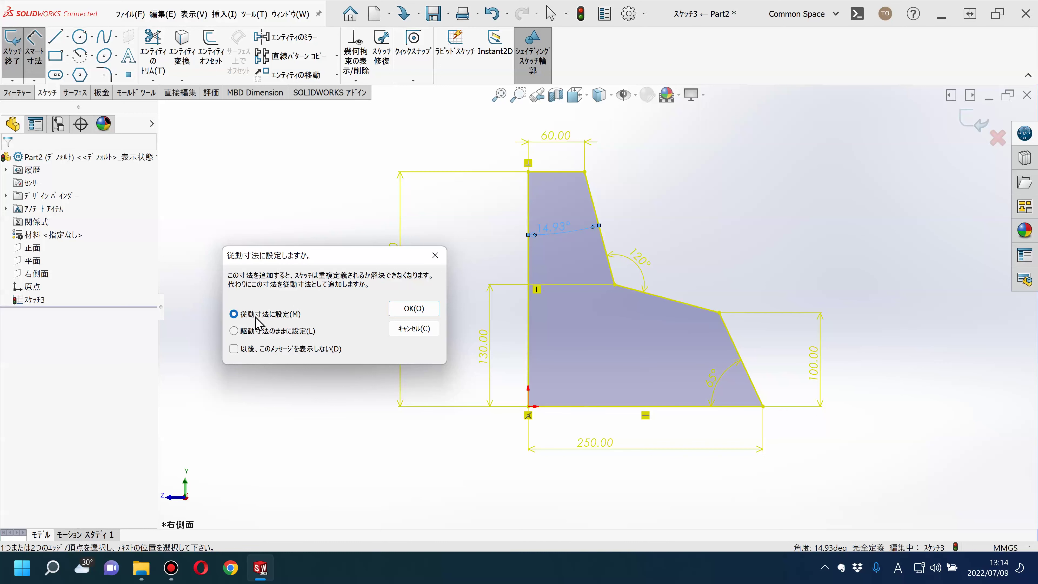
Accept the 250.00 height and the 14.93° upper-slant angle as driven reference dimensions.
left_click(413, 309)
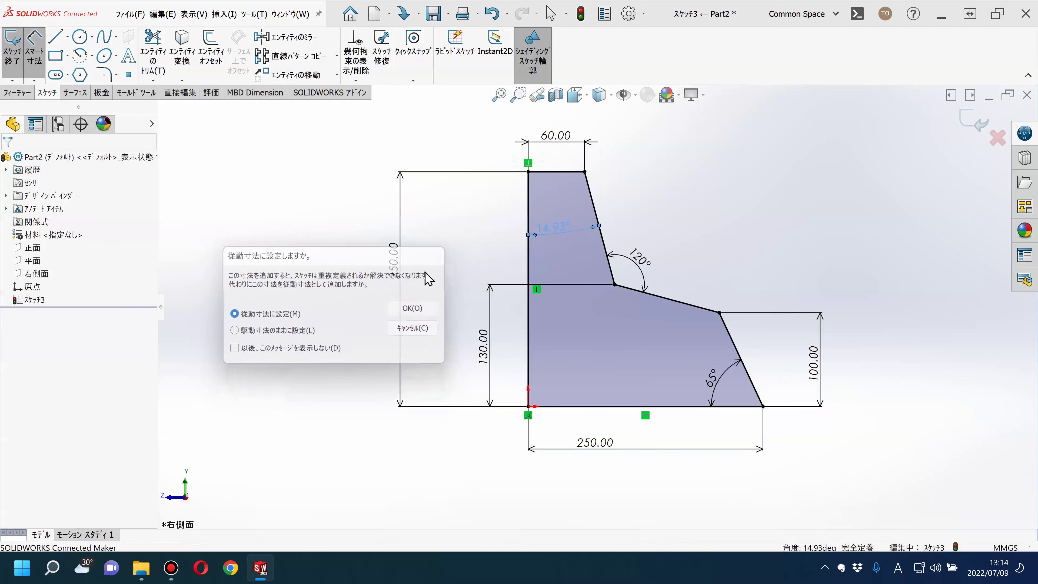
left_click(457, 241)
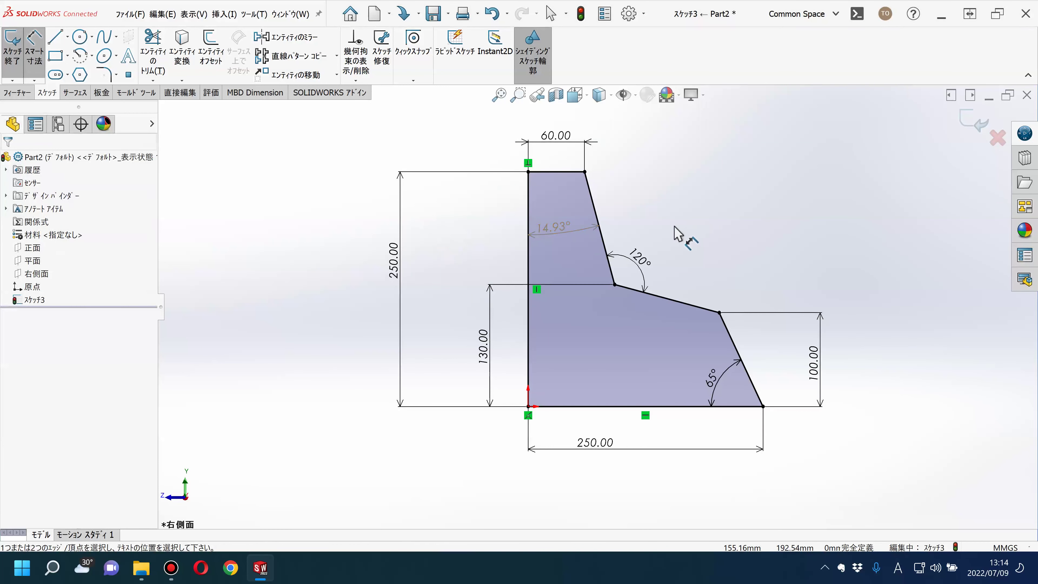
scroll(690, 208, "down", 2)
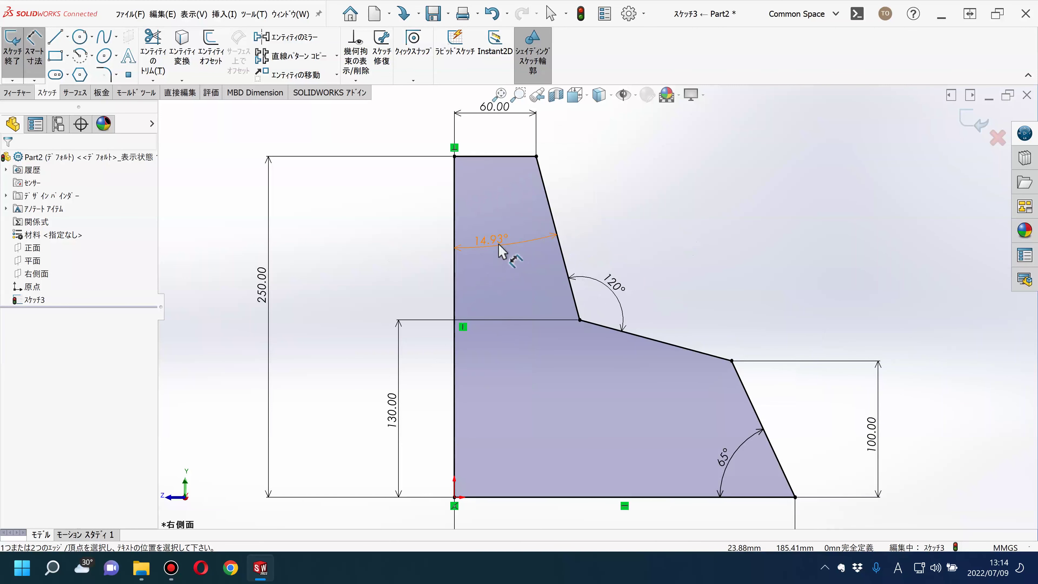
left_click(477, 242)
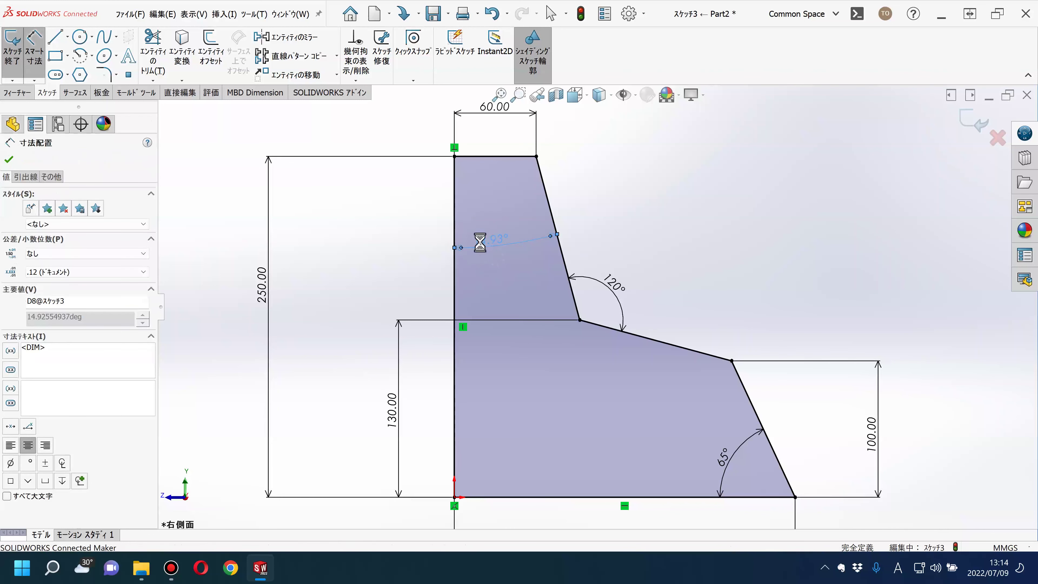
left_click(615, 291)
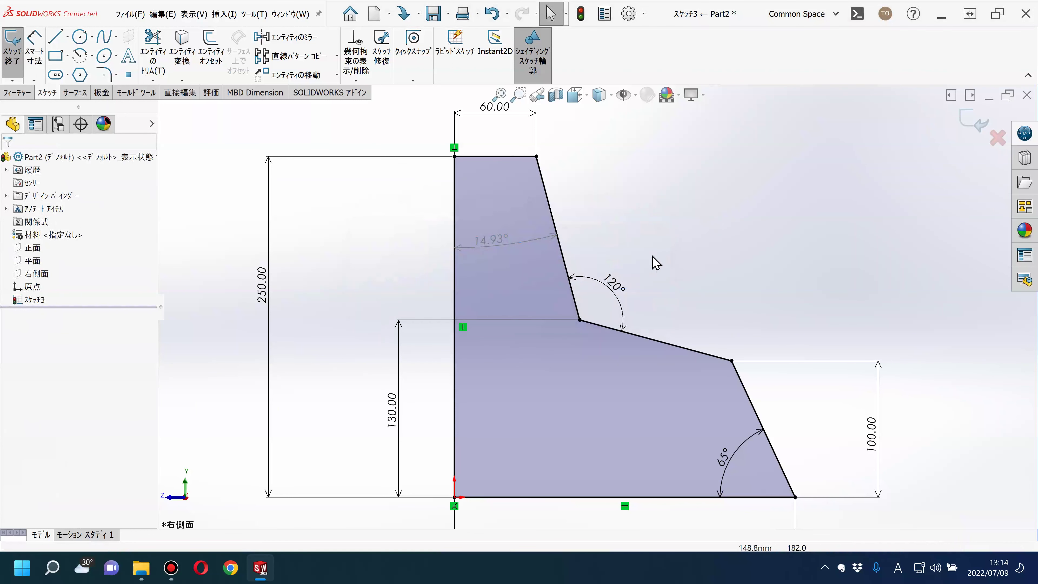
Change the 120° angle between the slanted edges to a new value.
left_click(614, 283)
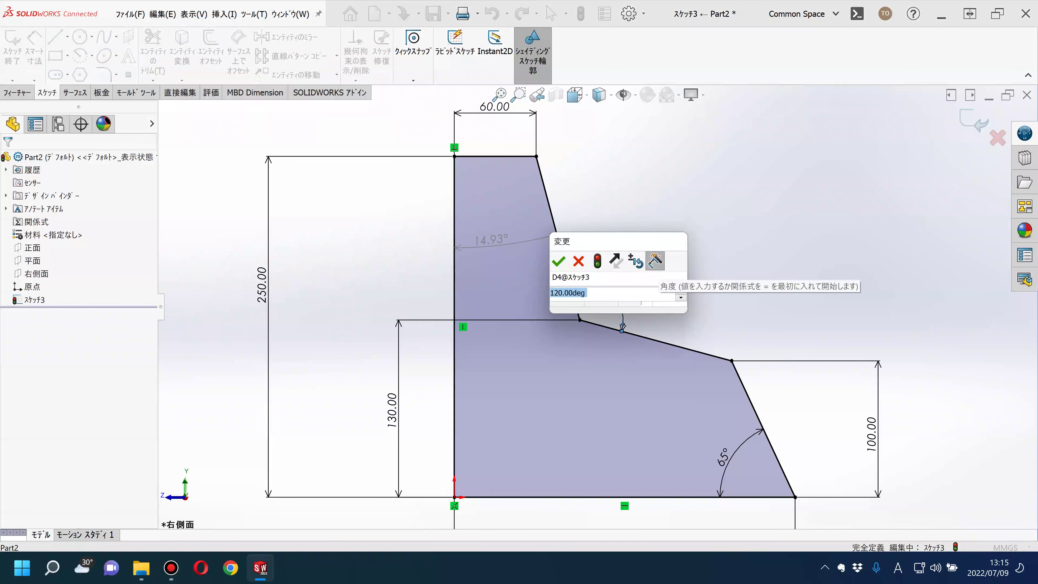
type("100")
key("Return")
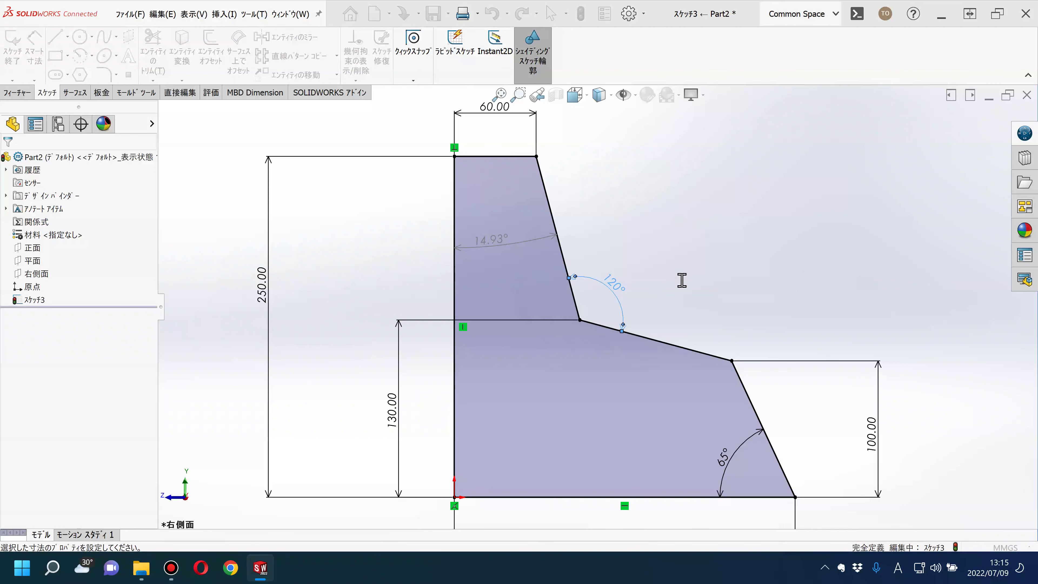
left_click(623, 261)
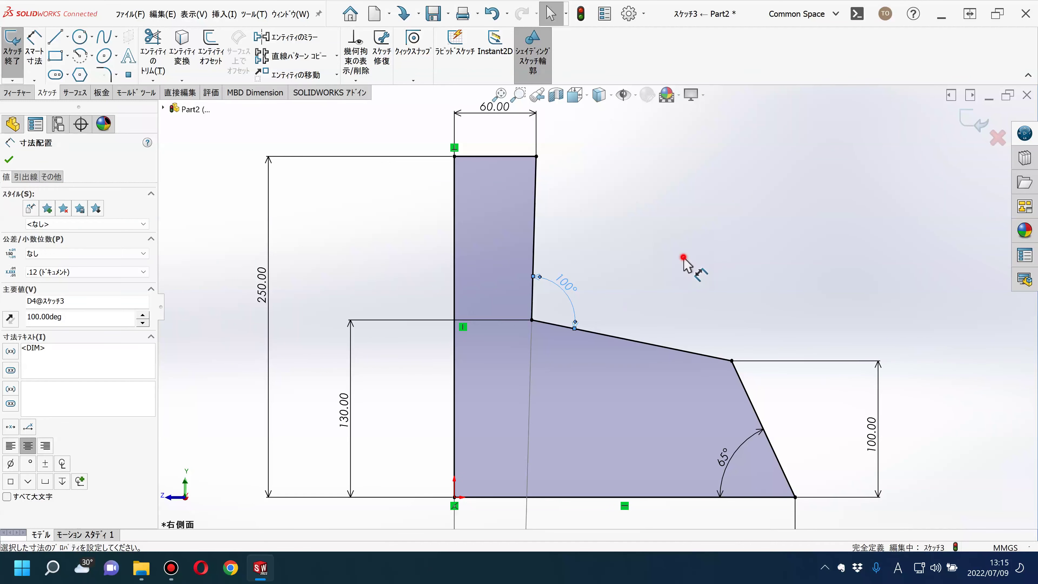
key("f")
scroll(599, 327, "up", 3)
Set the slanted-edge angle to 130° and reposition the 22.32° reference angle beside the profile.
left_click(577, 442)
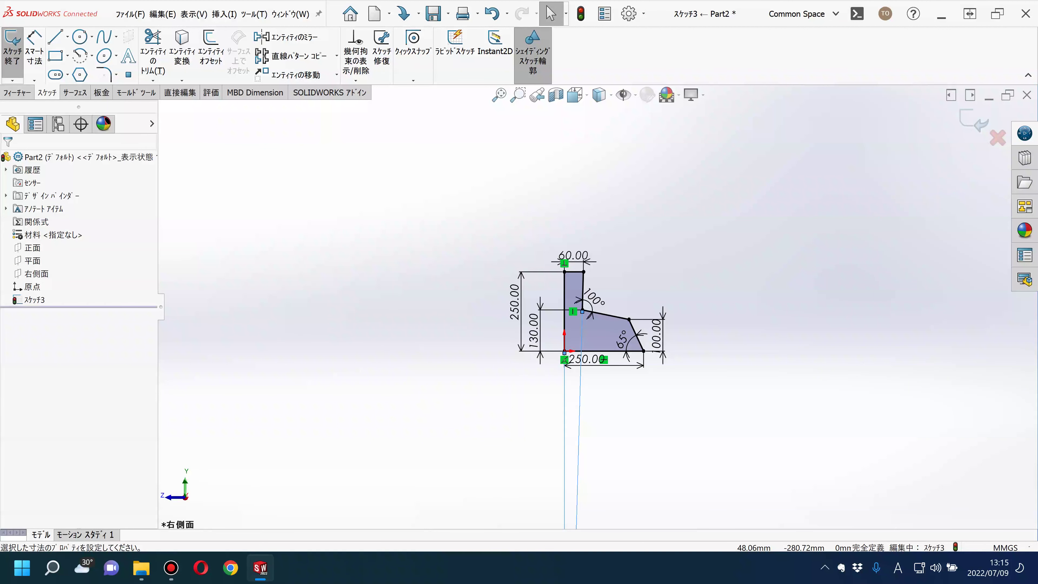
double_click(597, 301)
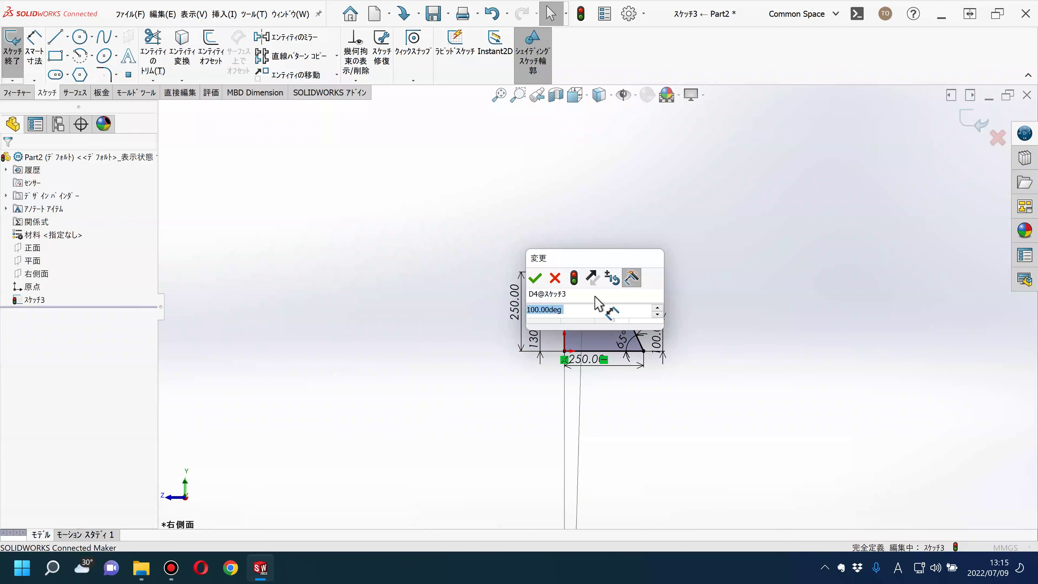
type("100")
key("Return")
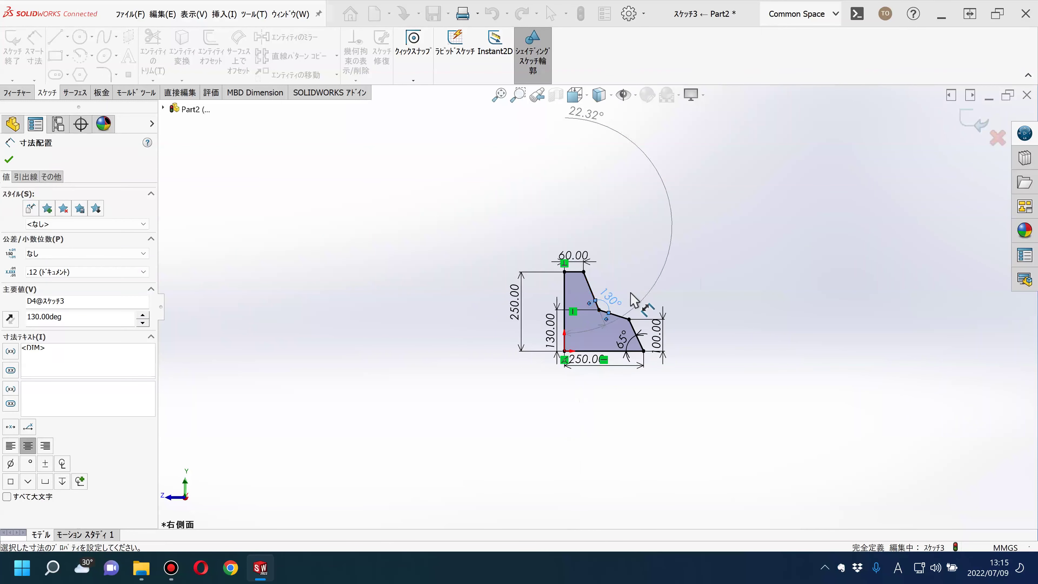
key("Escape")
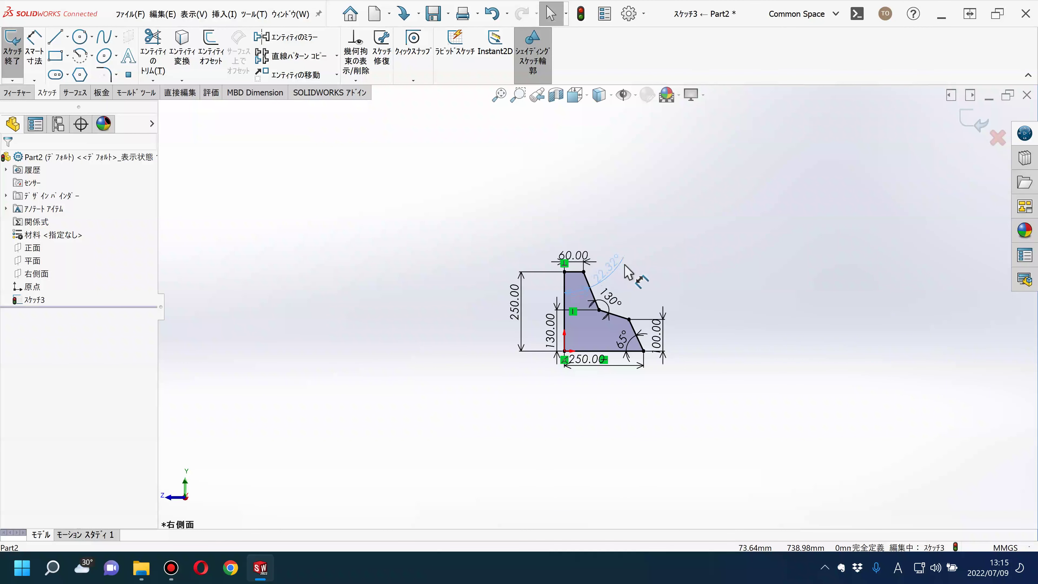
left_click(633, 268)
key("Escape")
scroll(653, 278, "down", 5)
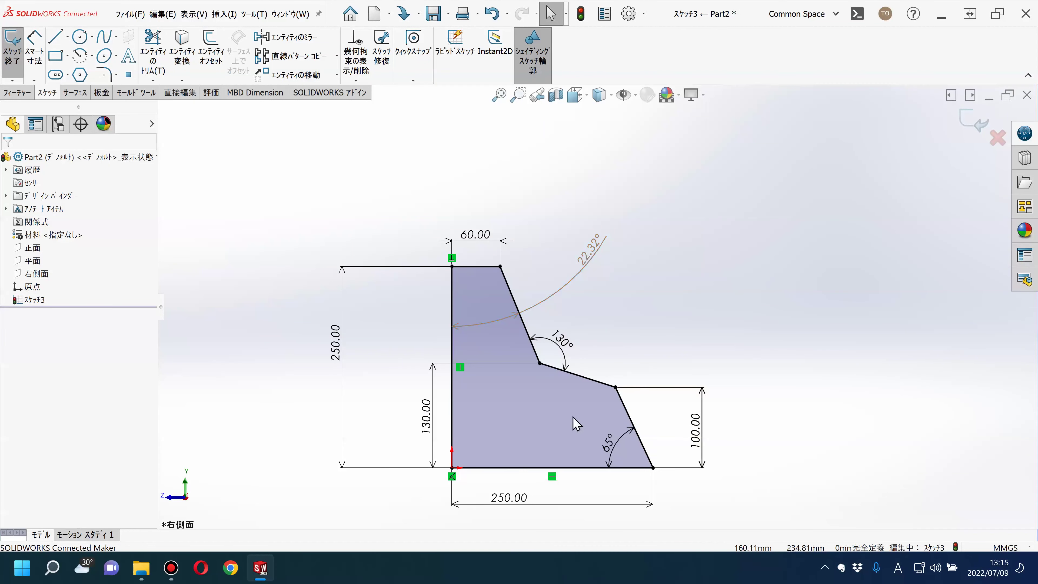
Dimension the lower slanted edge at 72.32° from the left edge, keeping it driving.
left_click(587, 380)
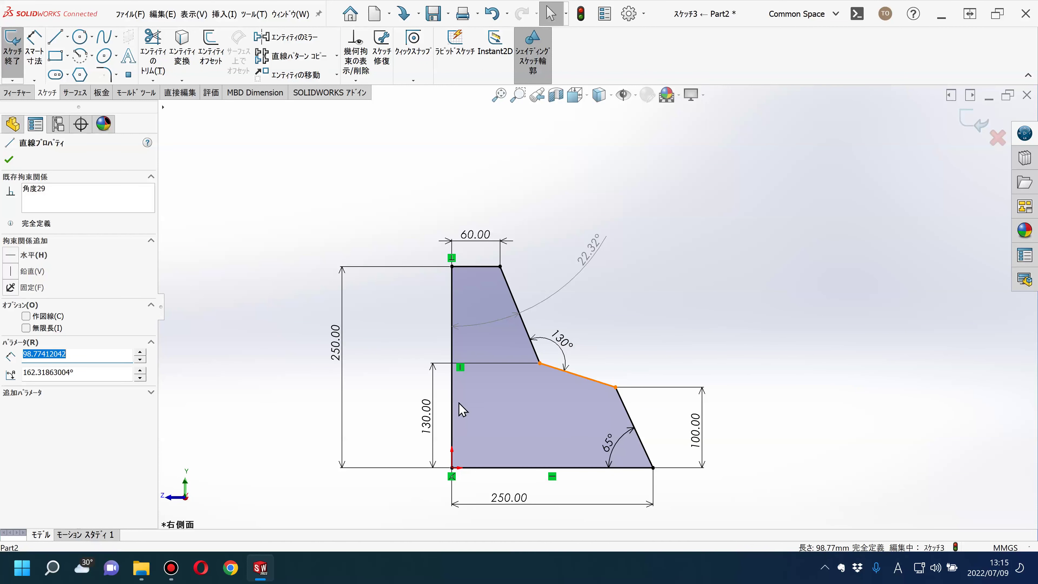
left_click(452, 408)
key("d")
left_click(581, 383)
left_click(452, 399)
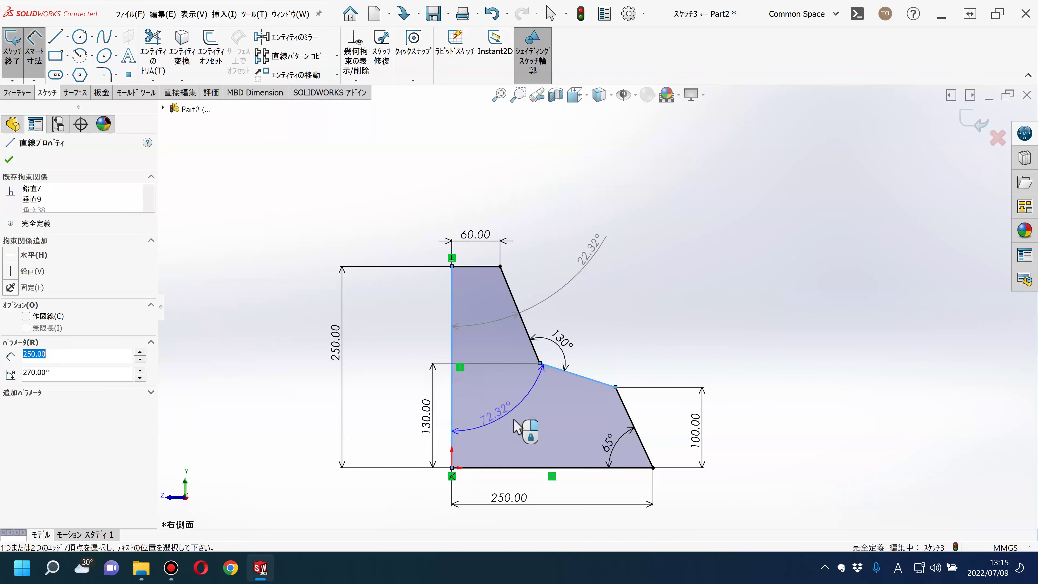
left_click(521, 424)
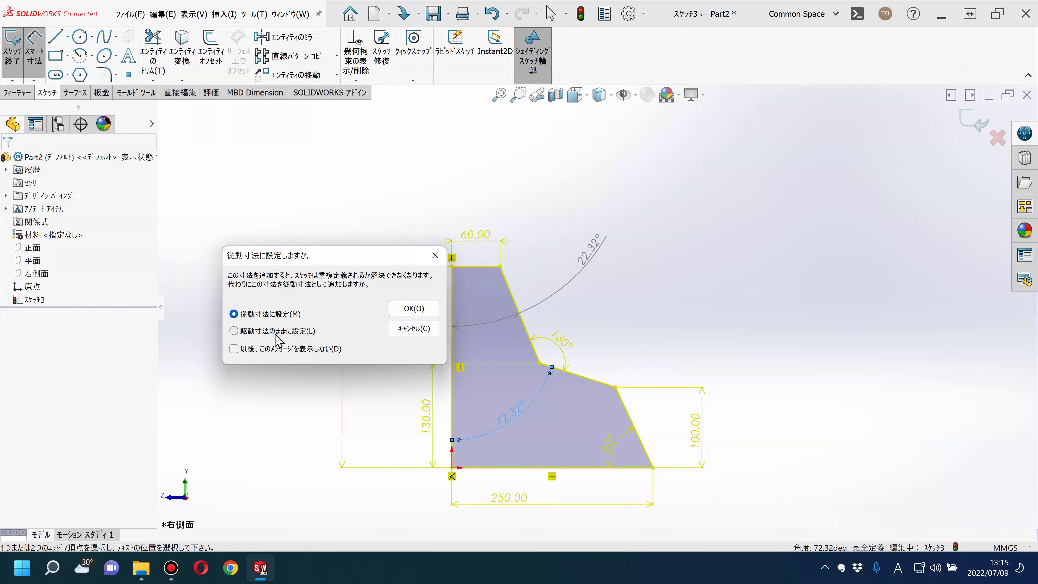
left_click(249, 333)
left_click(409, 315)
left_click(675, 332)
Delete the redundant 100.00 right-side height dimension.
key("Escape")
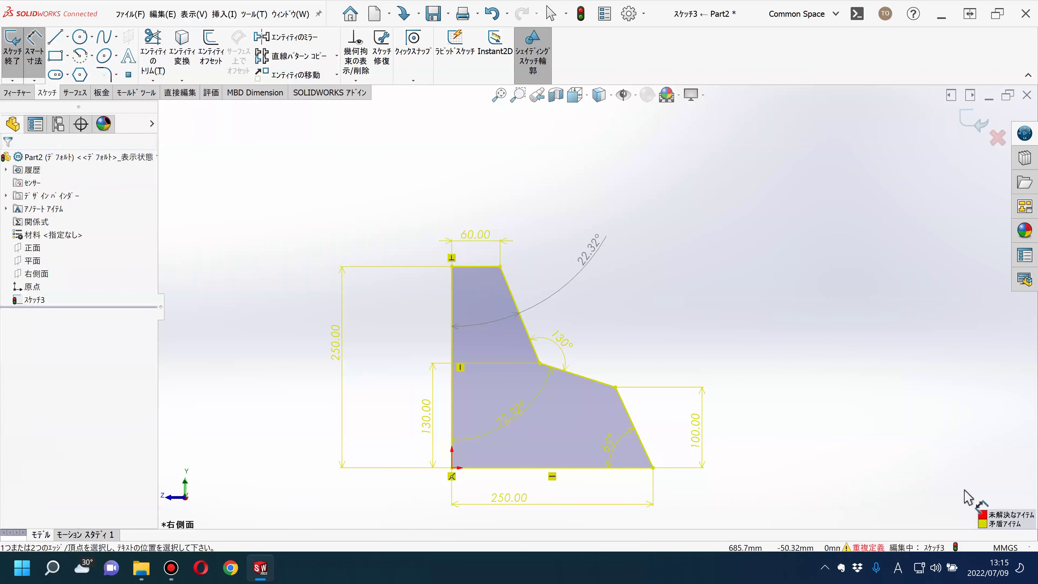
key("Escape")
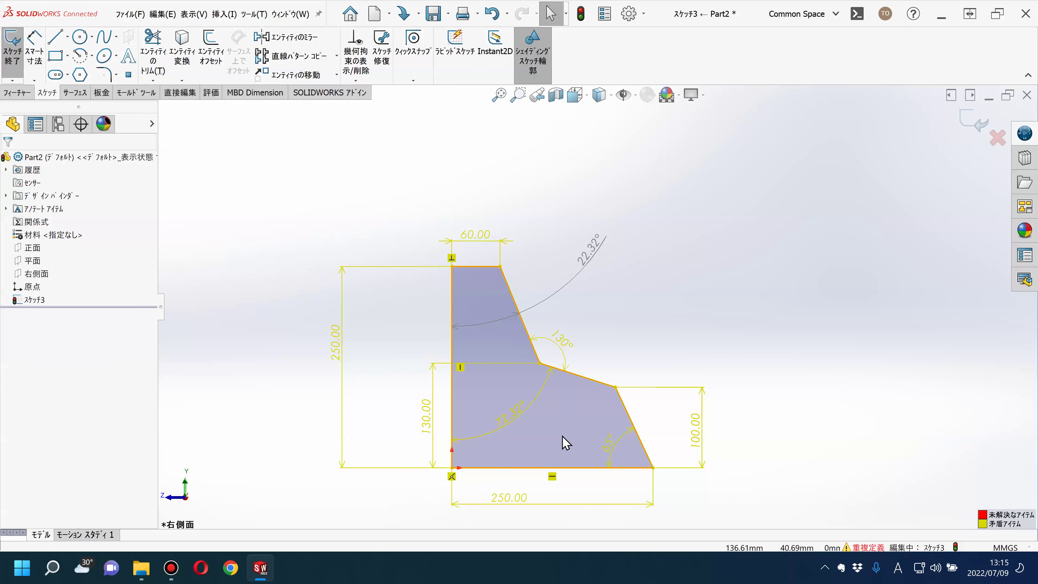
left_click(694, 434)
key("Delete")
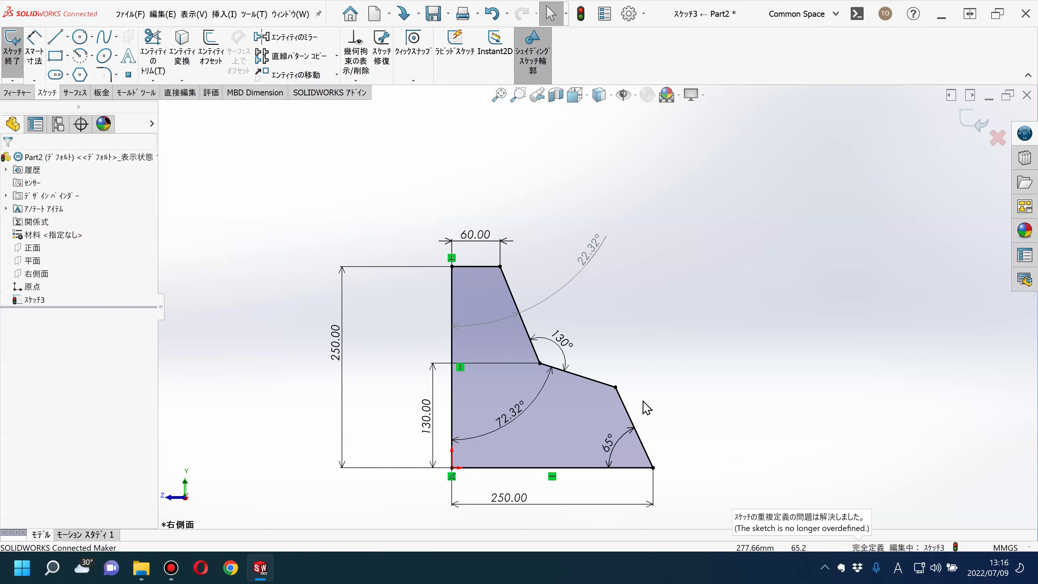
left_click(628, 413)
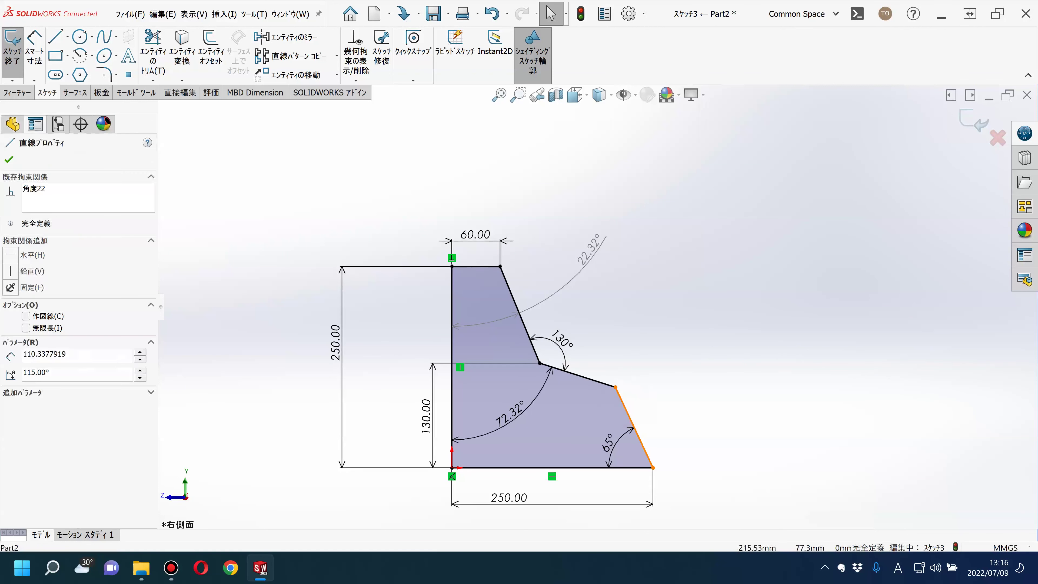
left_click(17, 271)
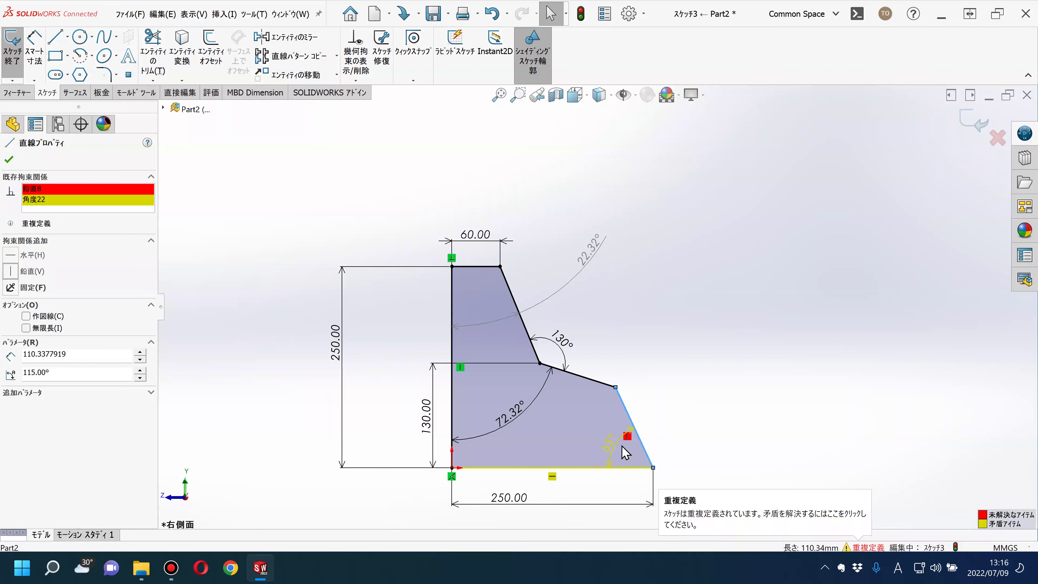
left_click(9, 160)
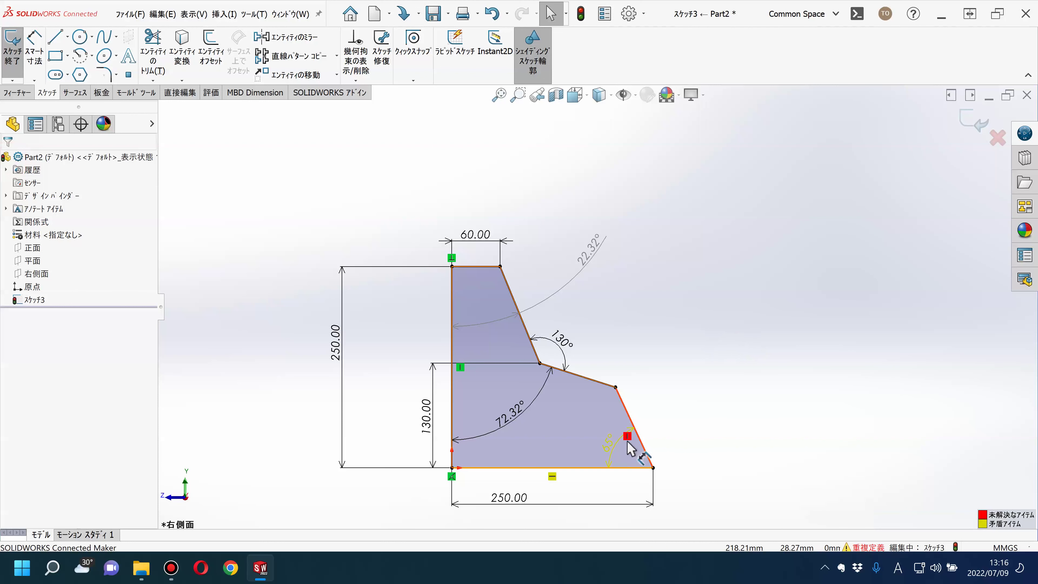
key("Delete")
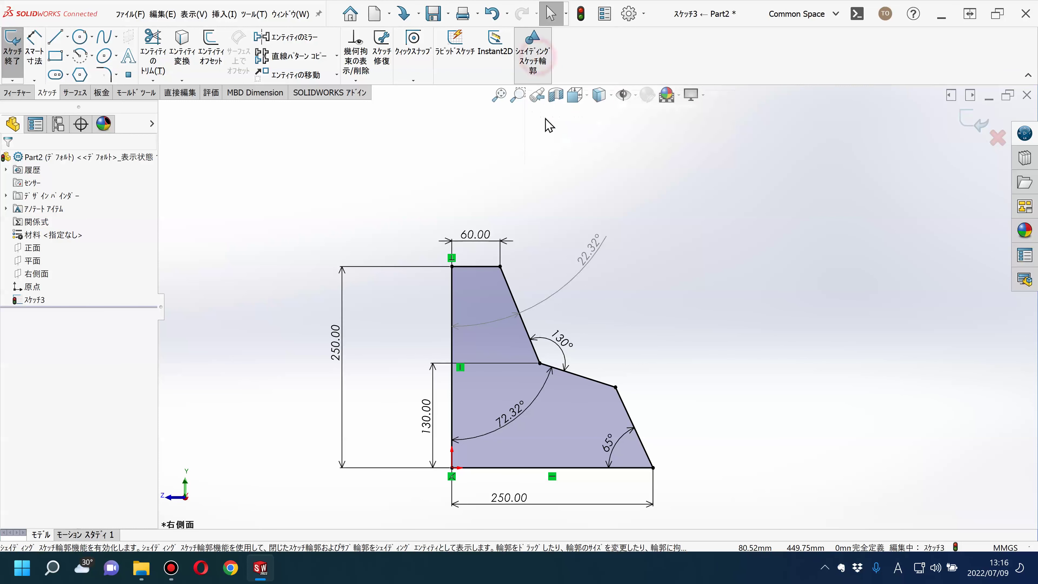
left_click(542, 64)
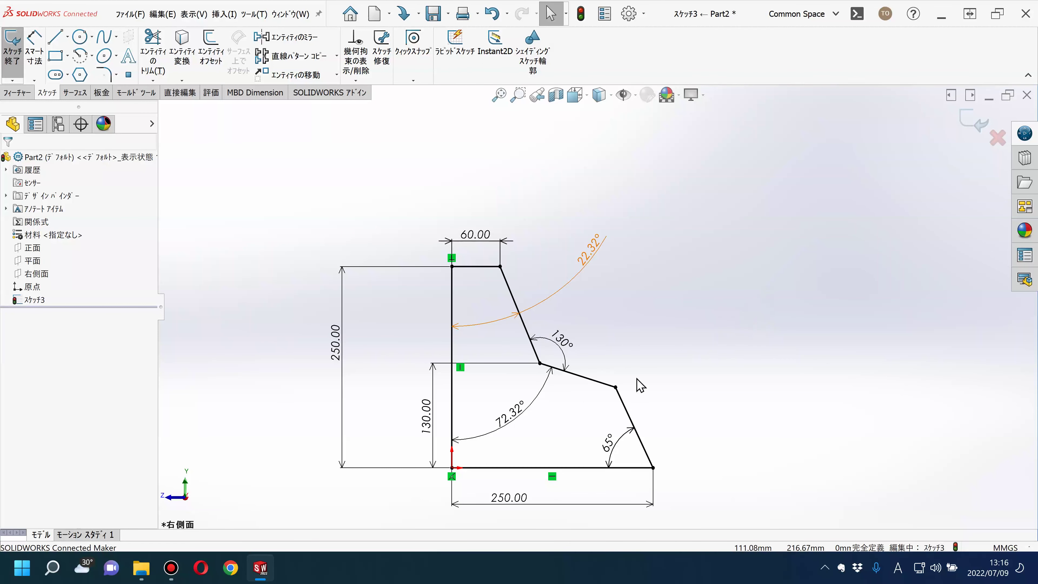
left_click(533, 57)
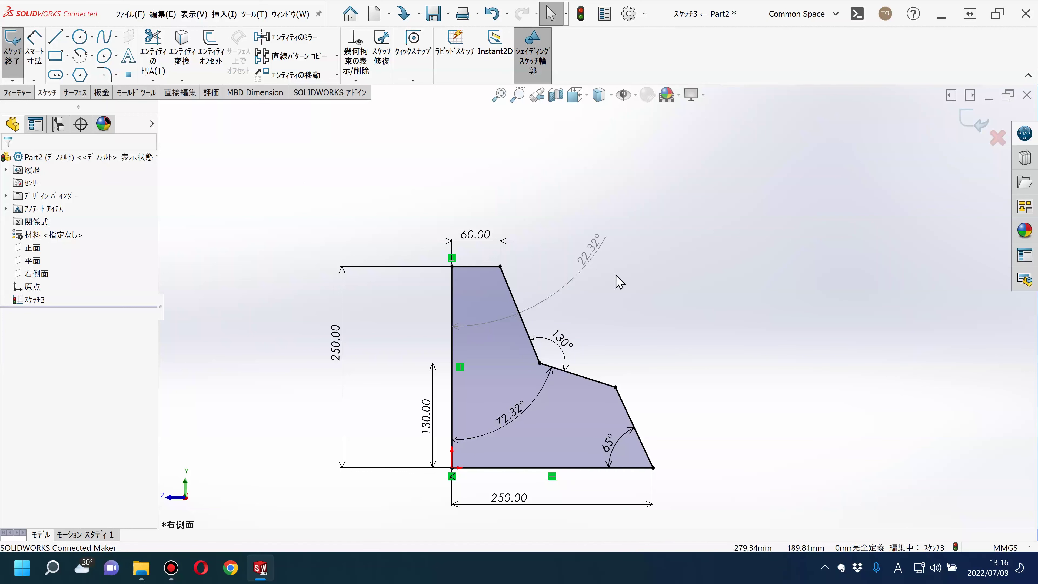
Draw a closed six-sided line outline to the right of the profile.
left_click(56, 37)
left_click(734, 346)
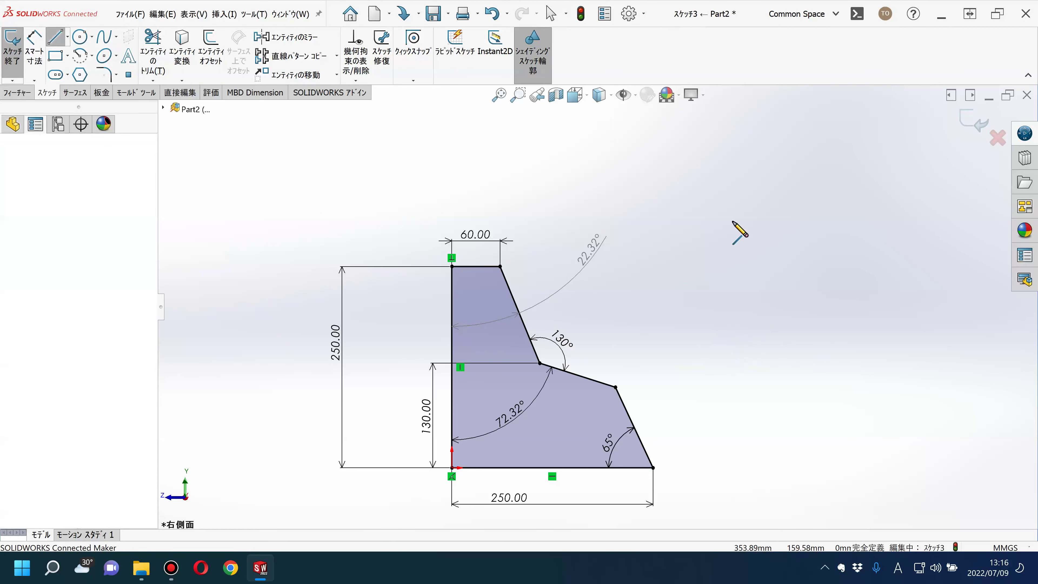
left_click(732, 221)
left_click(789, 219)
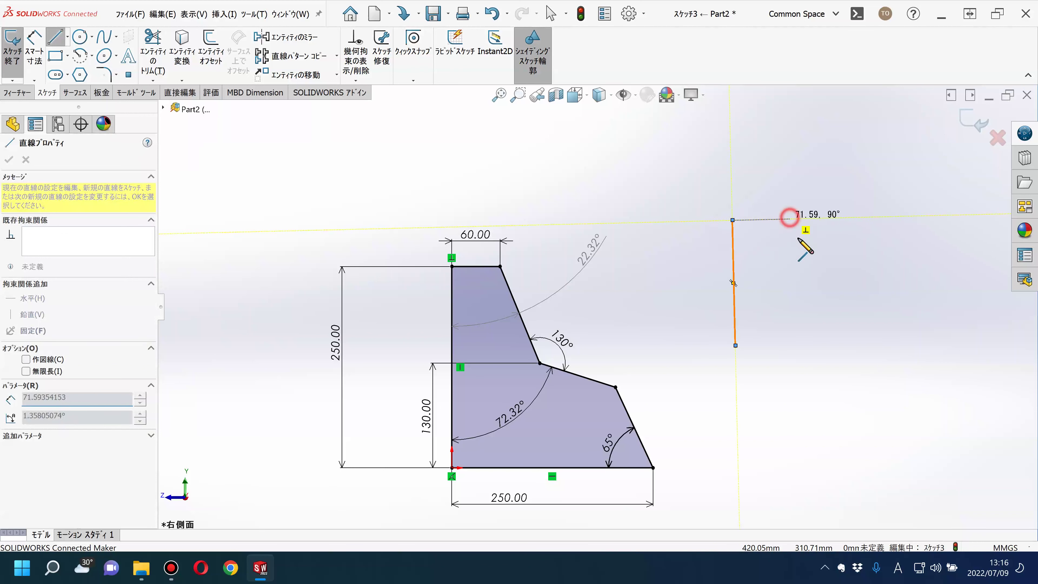
left_click(807, 278)
left_click(872, 312)
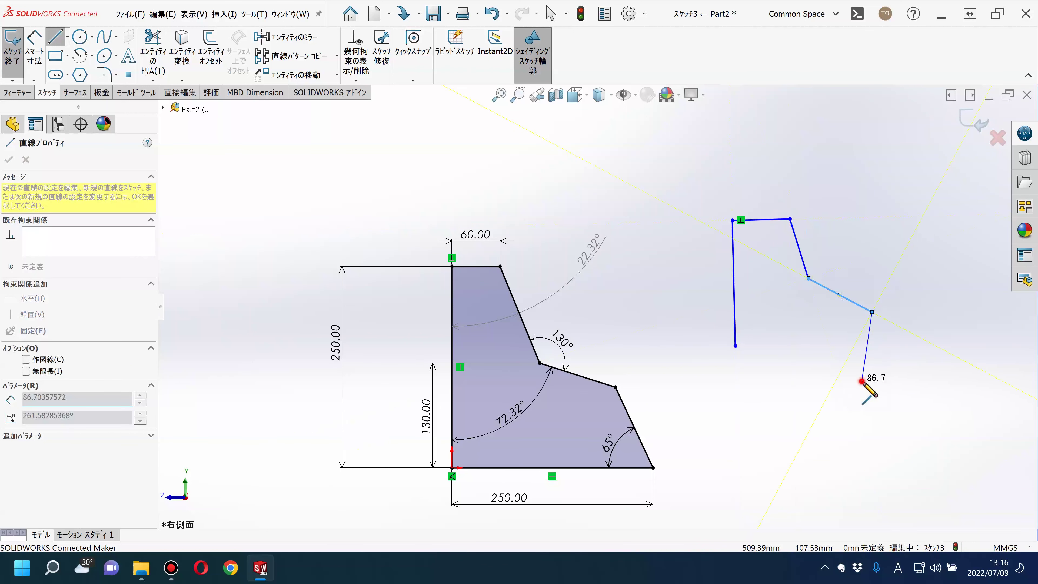
left_click(861, 381)
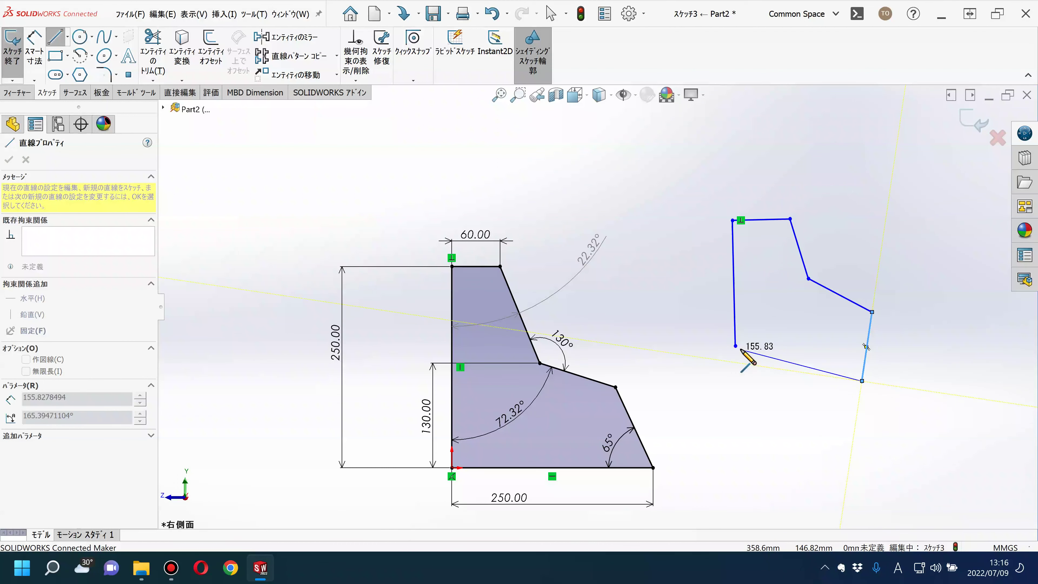
left_click(735, 346)
key("Escape")
scroll(756, 355, "down", 3)
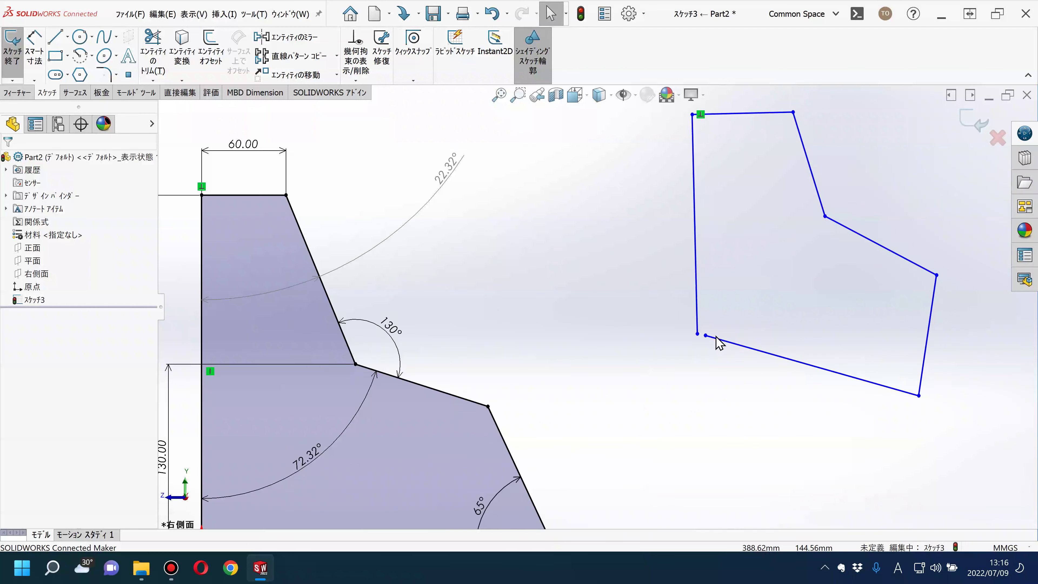
key("f")
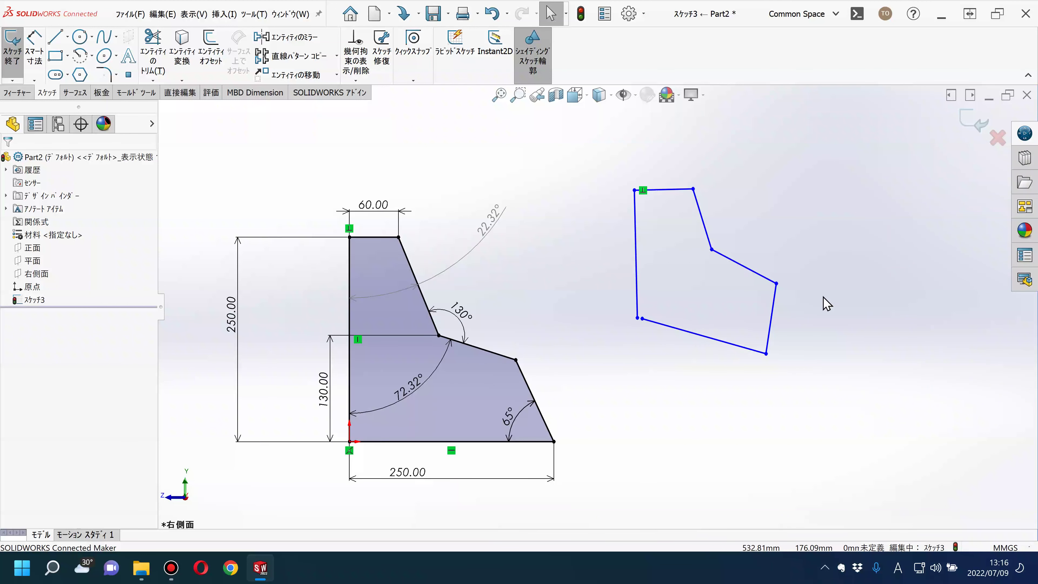
scroll(613, 305, "down", 5)
Box-select the six-sided outline to inspect it, then clear the selection.
left_click(626, 332)
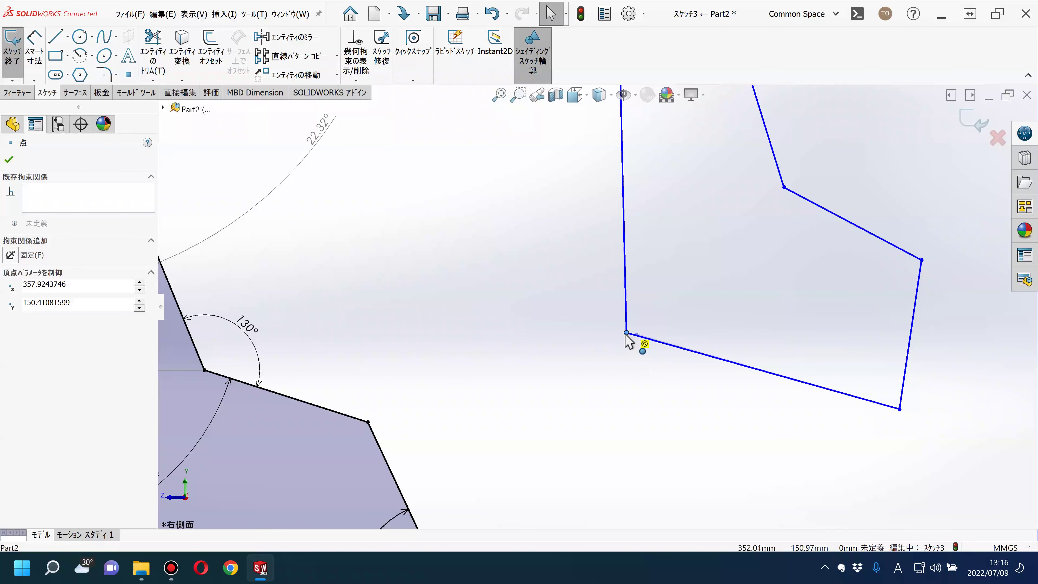
left_click(596, 352)
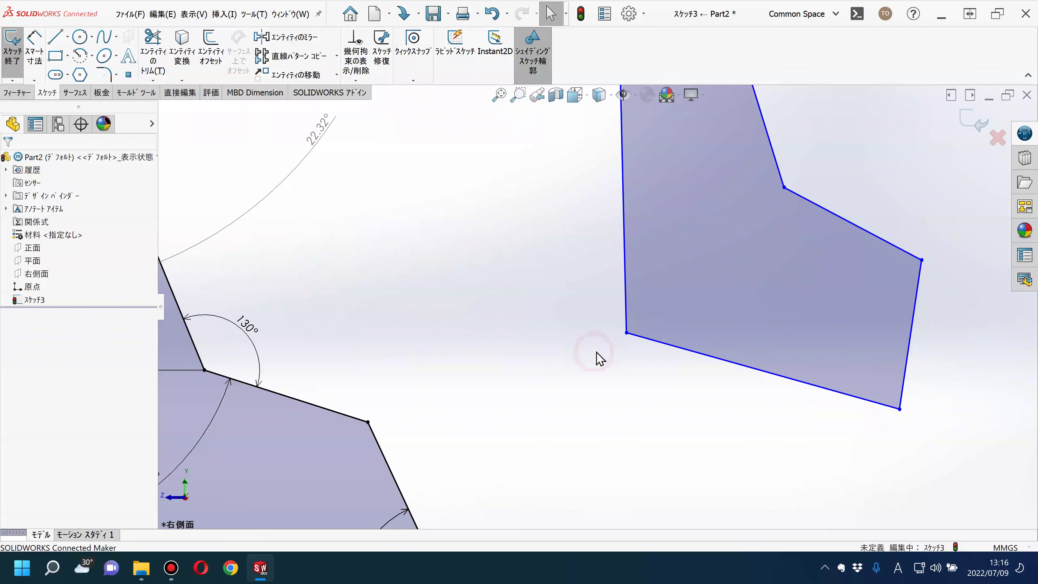
key("f")
left_click_drag(747, 349, 592, 195)
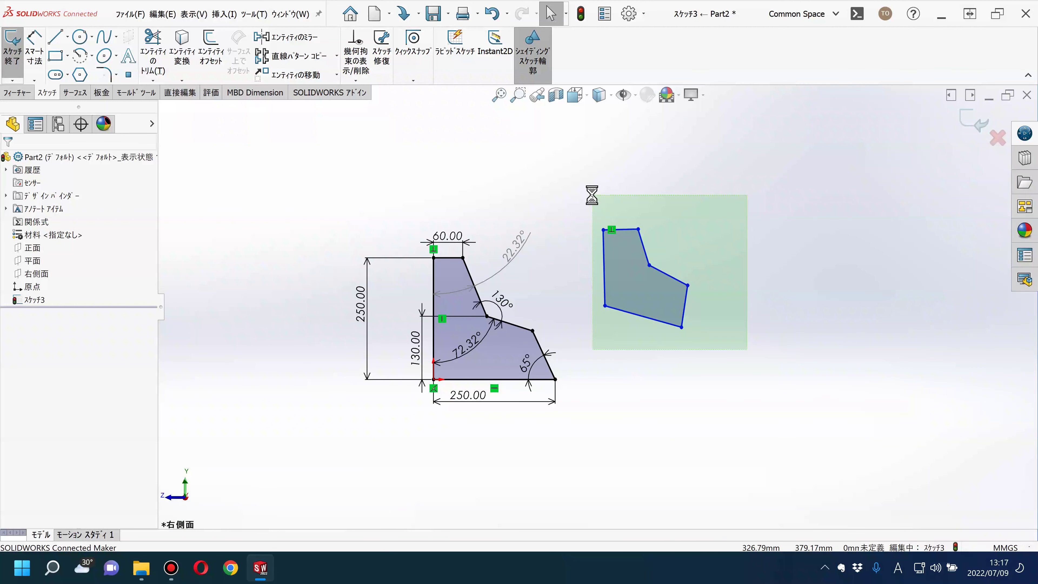
left_click(746, 257)
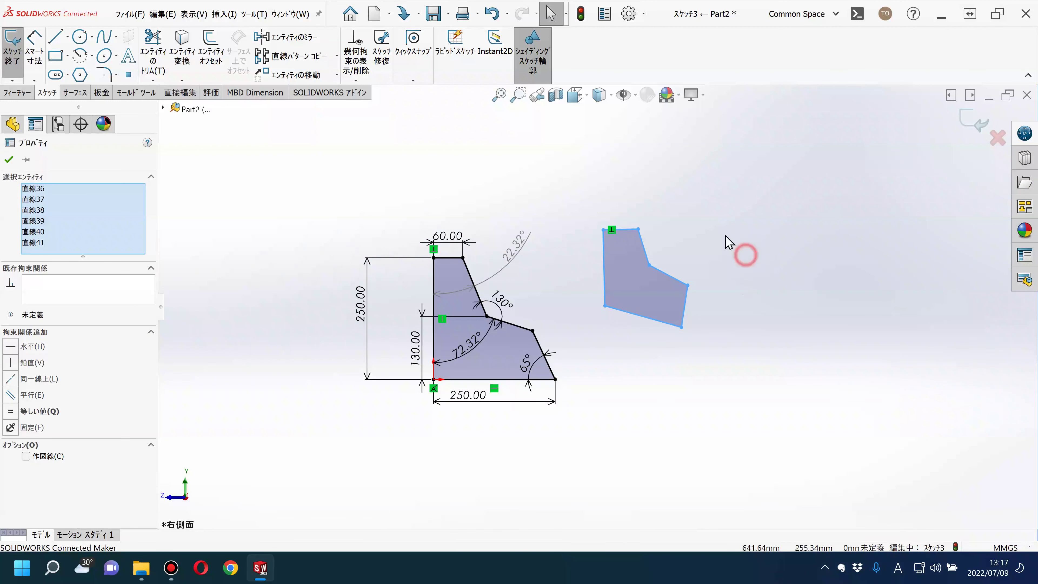
scroll(695, 232, "down", 5)
scroll(613, 270, "up", 2)
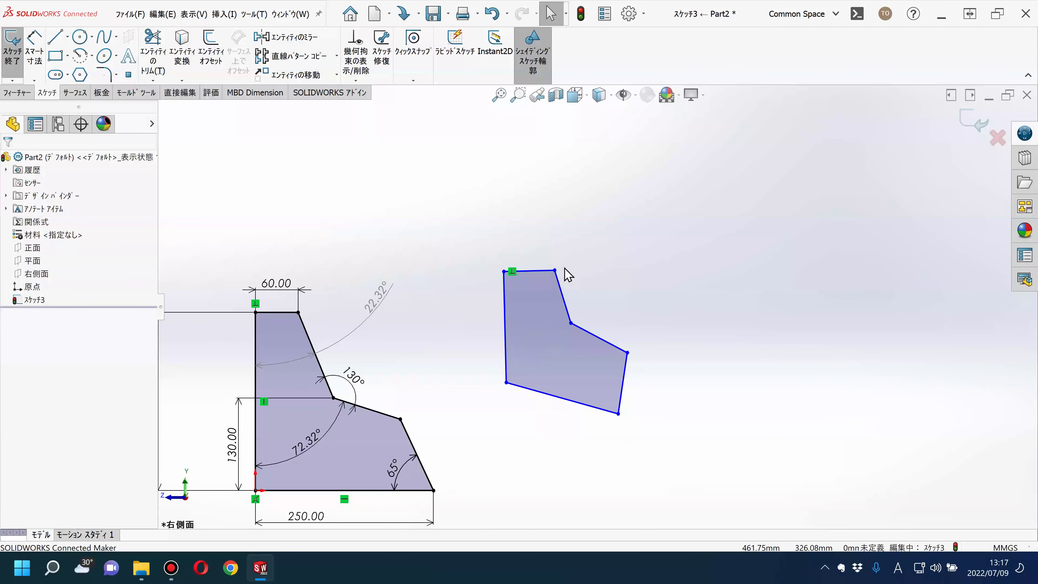
scroll(530, 275, "down", 1)
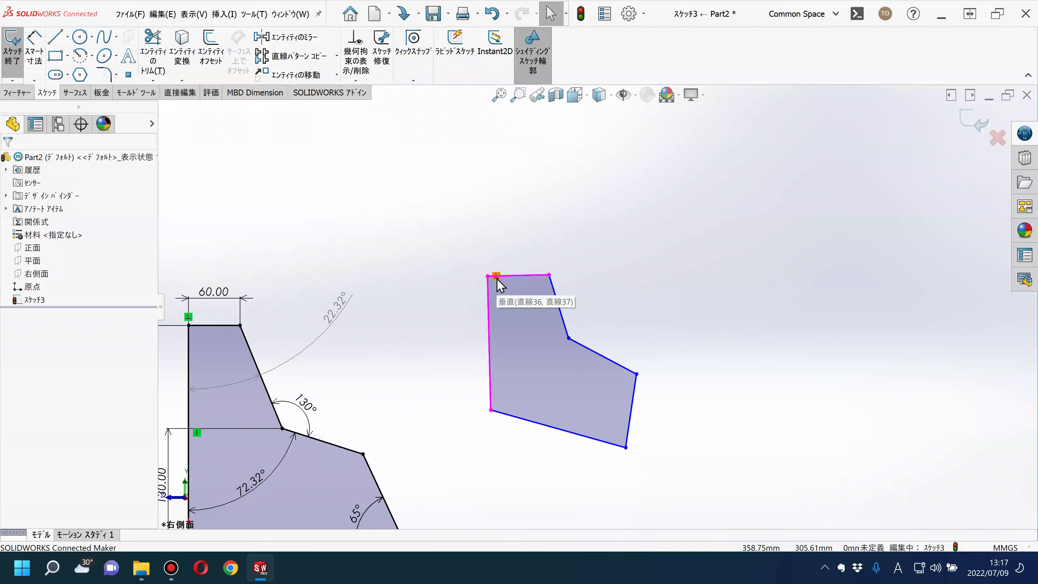
left_click(345, 227)
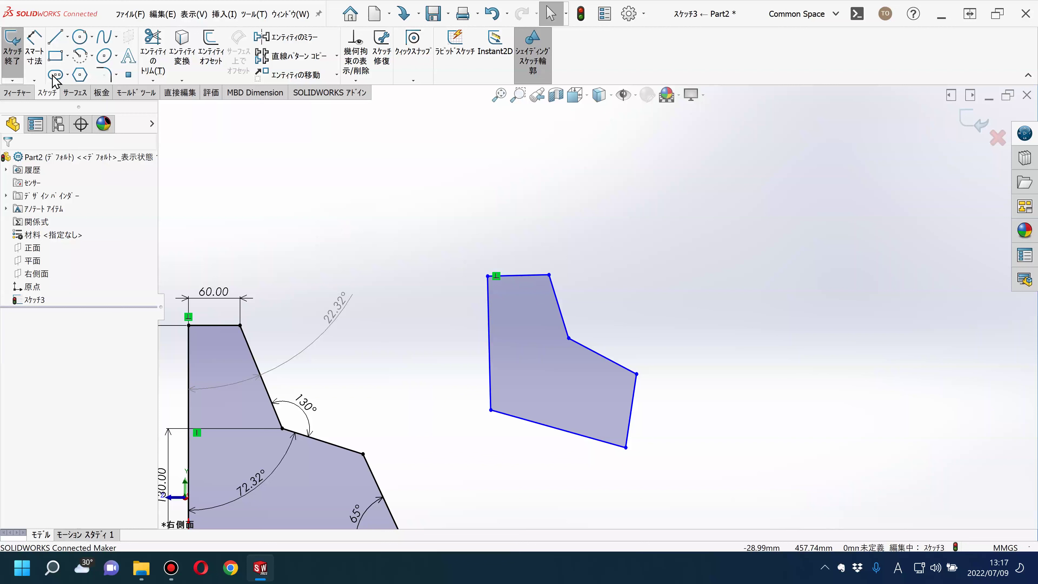
Draw a closed parallelogram whose slanted sides are constrained parallel.
key("l")
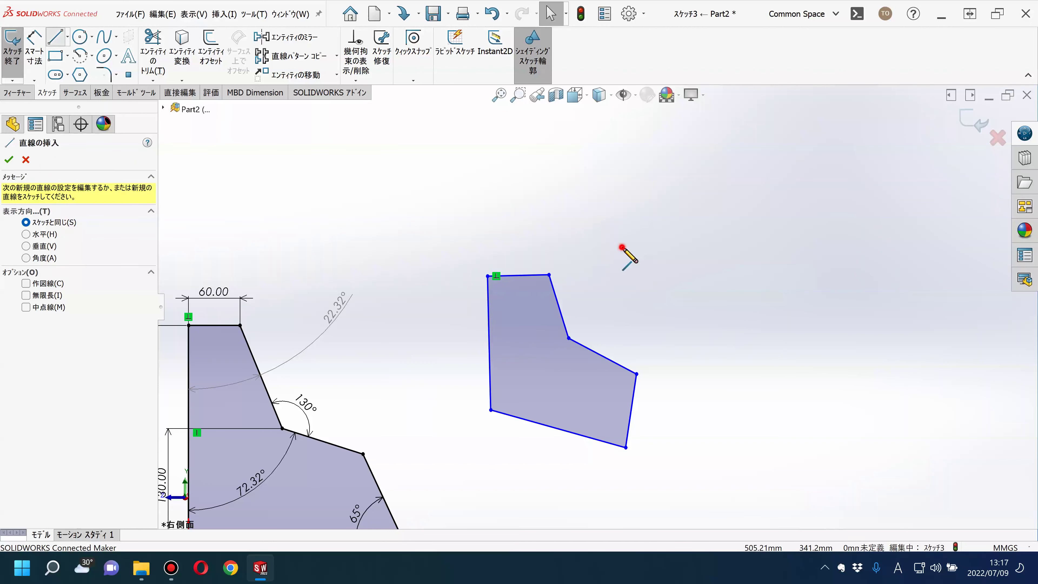
left_click(622, 247)
left_click(695, 354)
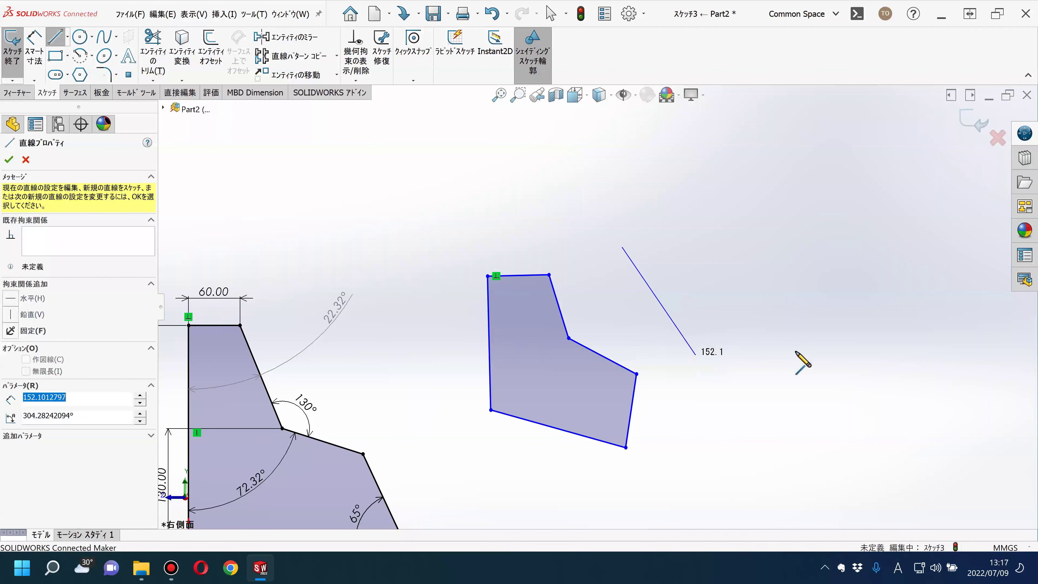
left_click(806, 358)
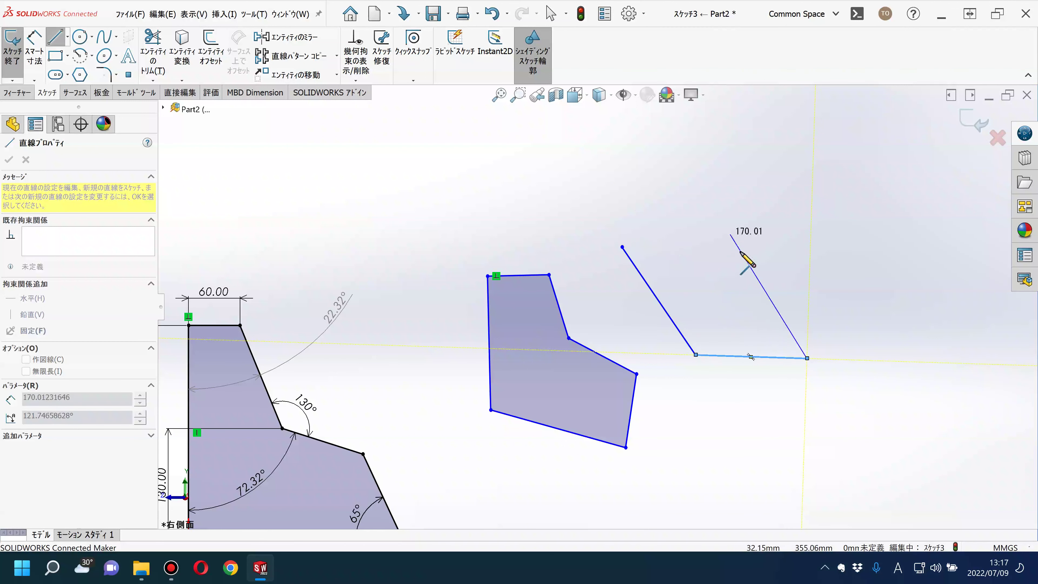
left_click(745, 268)
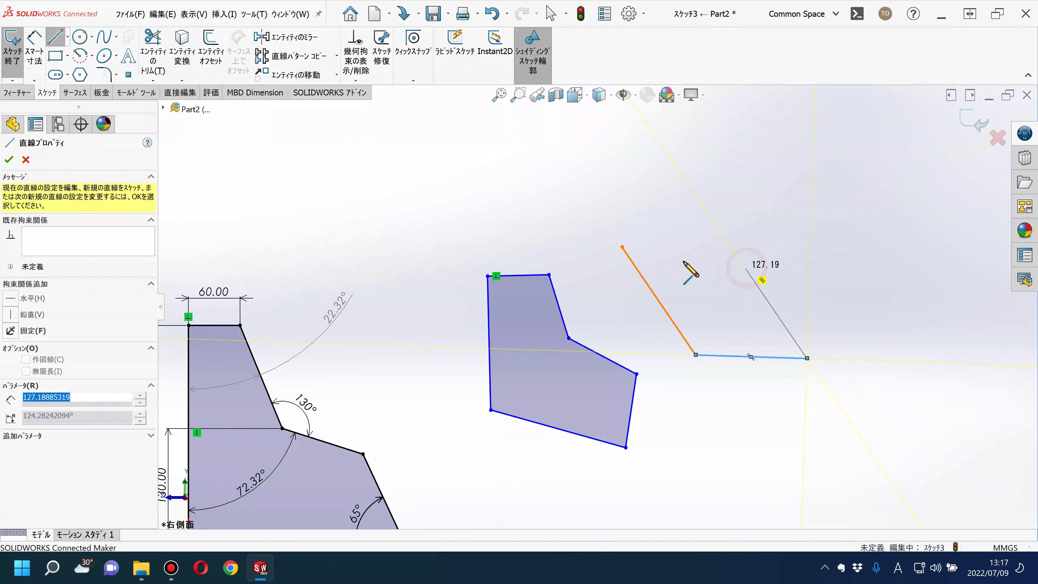
left_click(622, 247)
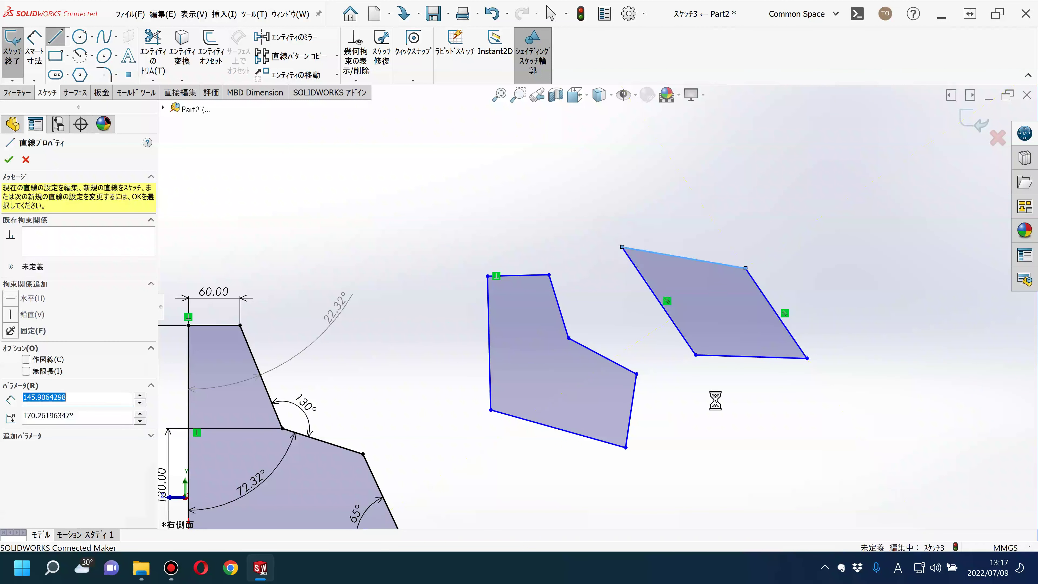
key("Escape")
key("Escape")
left_click(785, 313)
left_click(803, 418)
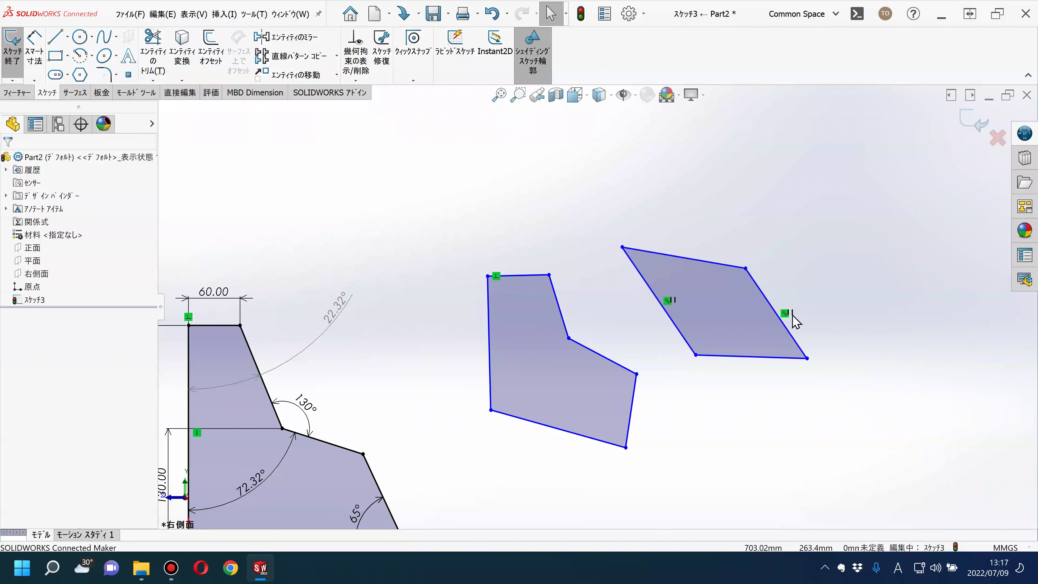
Box-select the six-sided outline and the parallelogram, and delete them both.
left_click_drag(845, 481, 457, 218)
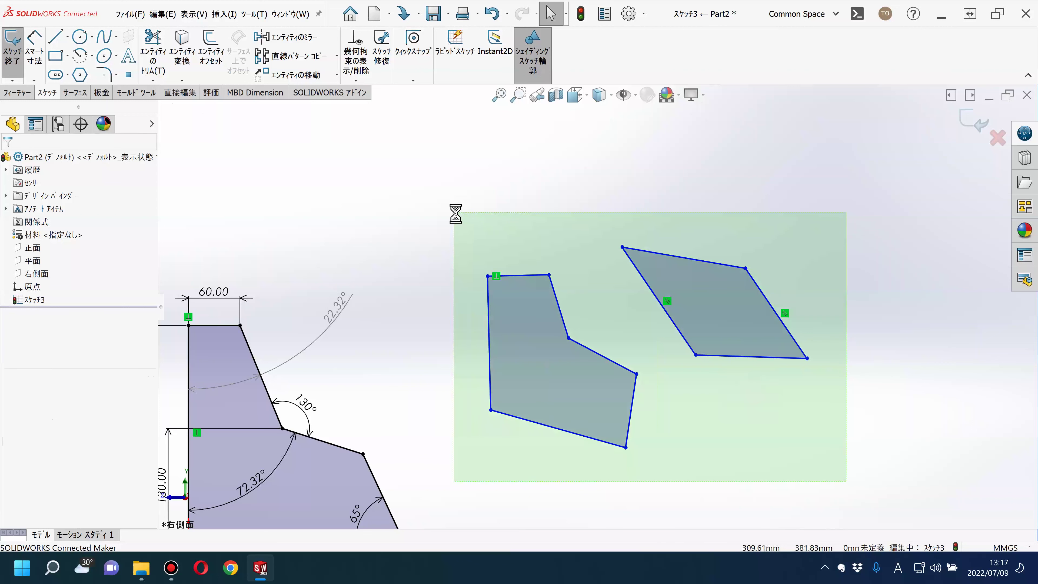
key("Delete")
left_click(416, 252)
scroll(429, 329, "up", 2)
scroll(477, 374, "down", 1)
scroll(478, 374, "down", 1)
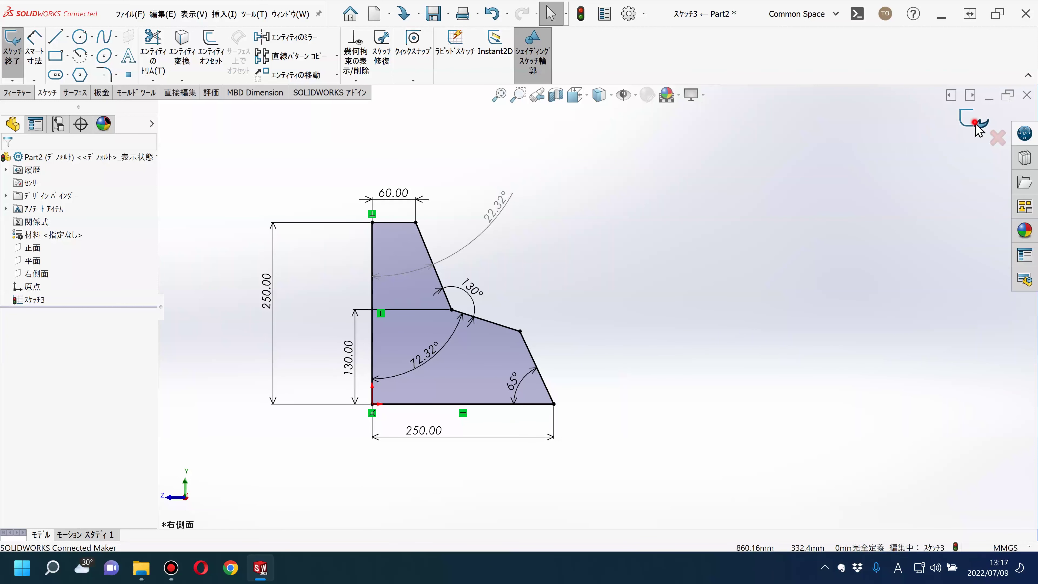
Exit the sketch and preview an extrusion at 148.00mm depth, then cancel it.
key("ctrl+b")
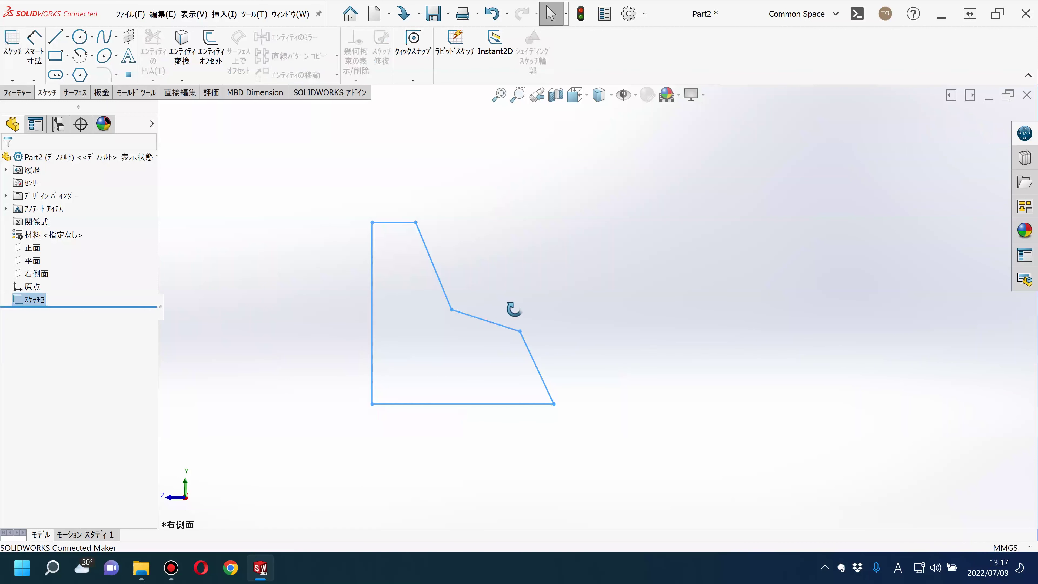
middle_click_drag(513, 310, 519, 322)
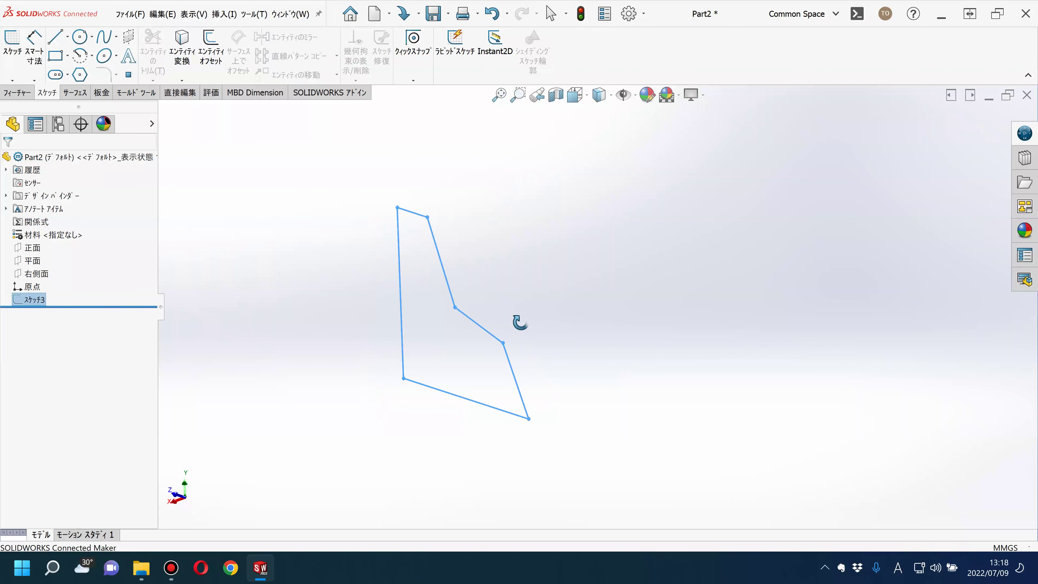
left_click(17, 93)
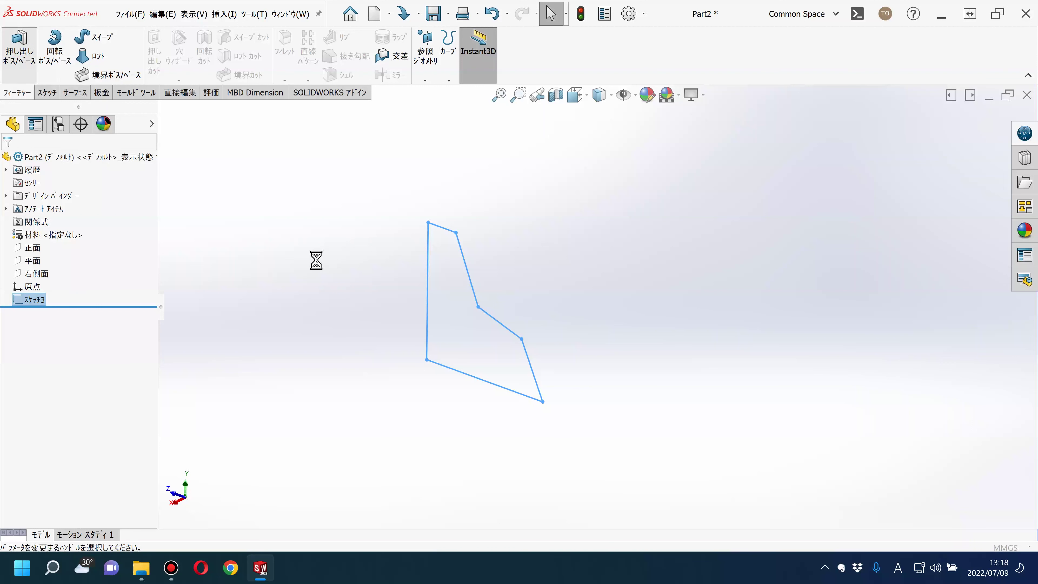
left_click_drag(474, 329, 397, 386)
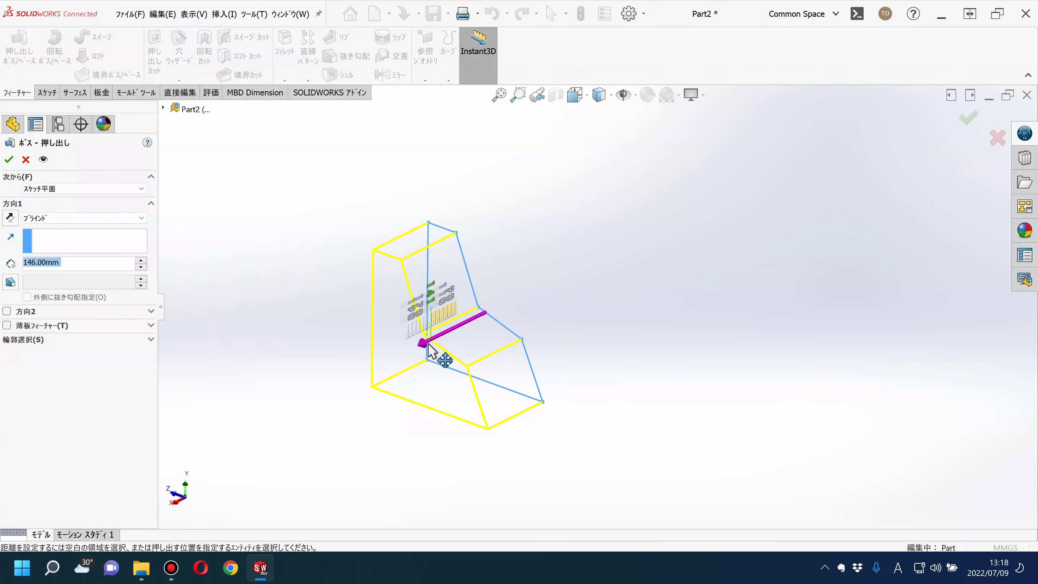
left_click(27, 163)
Preview a revolve about the bottom sketch line, cancel it, and select the profile sketch.
left_click(56, 47)
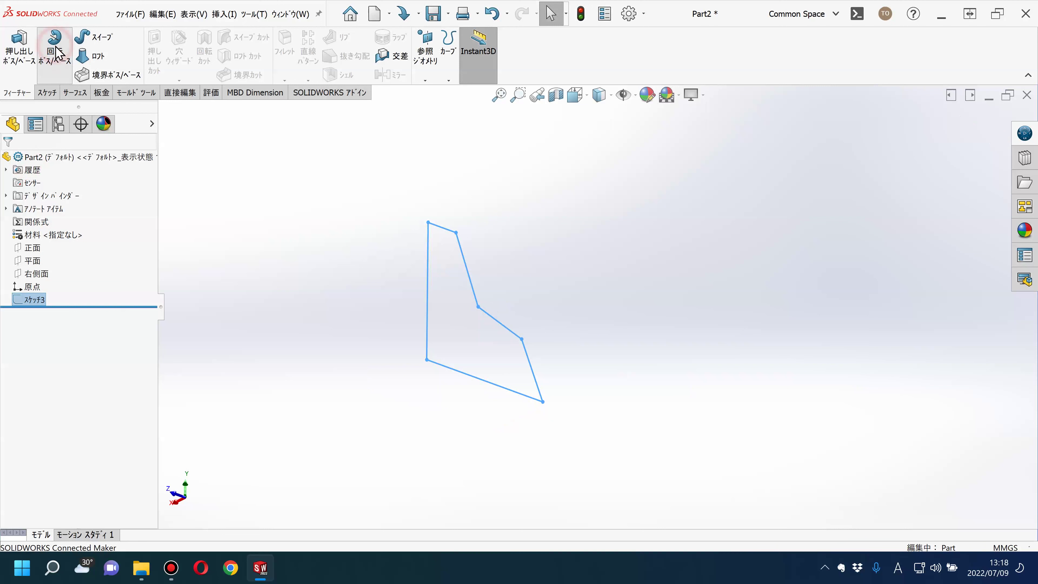
left_click(502, 388)
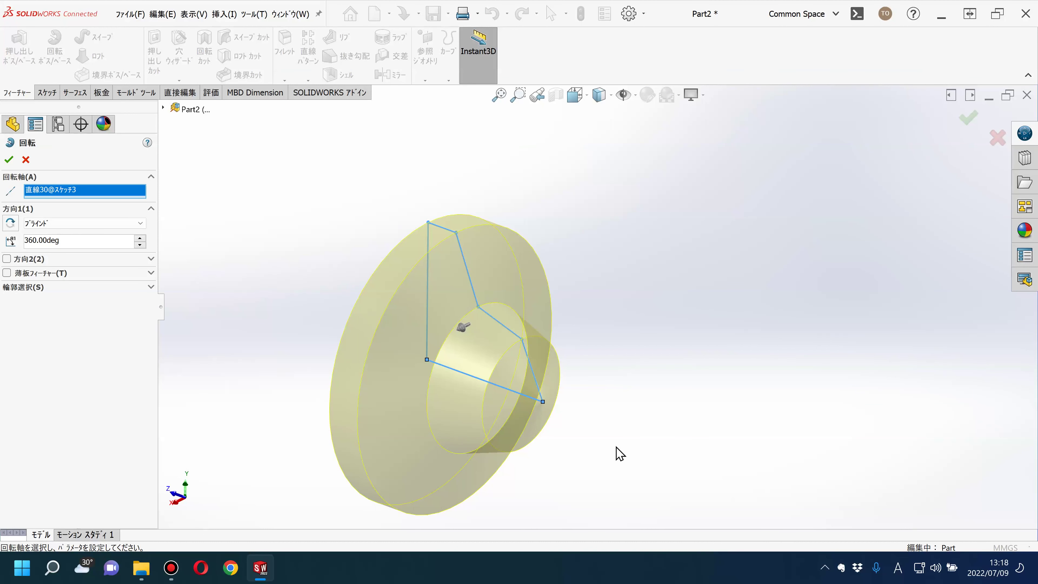
middle_click_drag(651, 373, 612, 380)
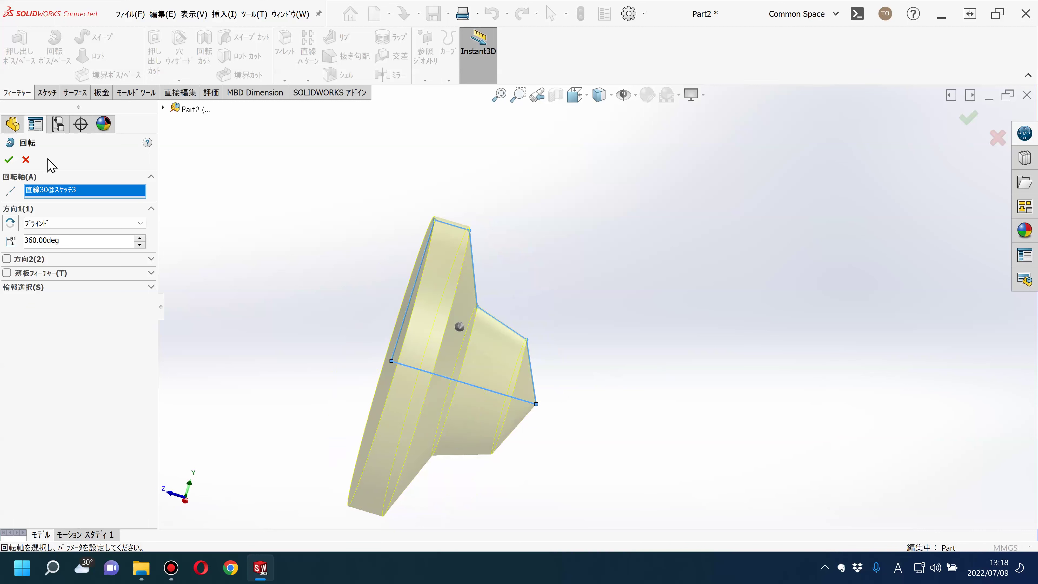
left_click(25, 159)
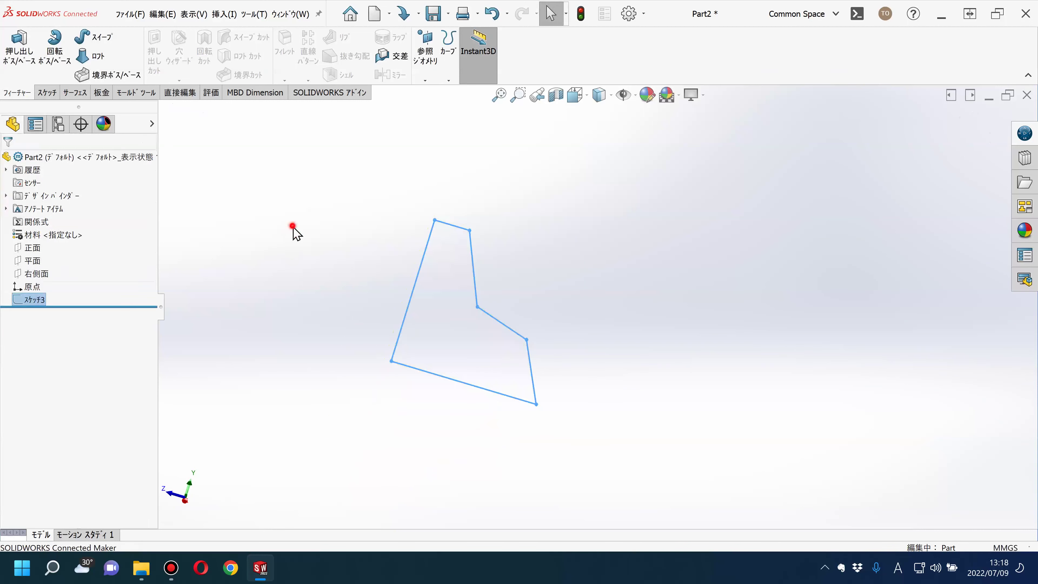
left_click(36, 299)
Edit Sketch3 and delete the 250.00 height dimension.
left_click(47, 272)
left_click(697, 180)
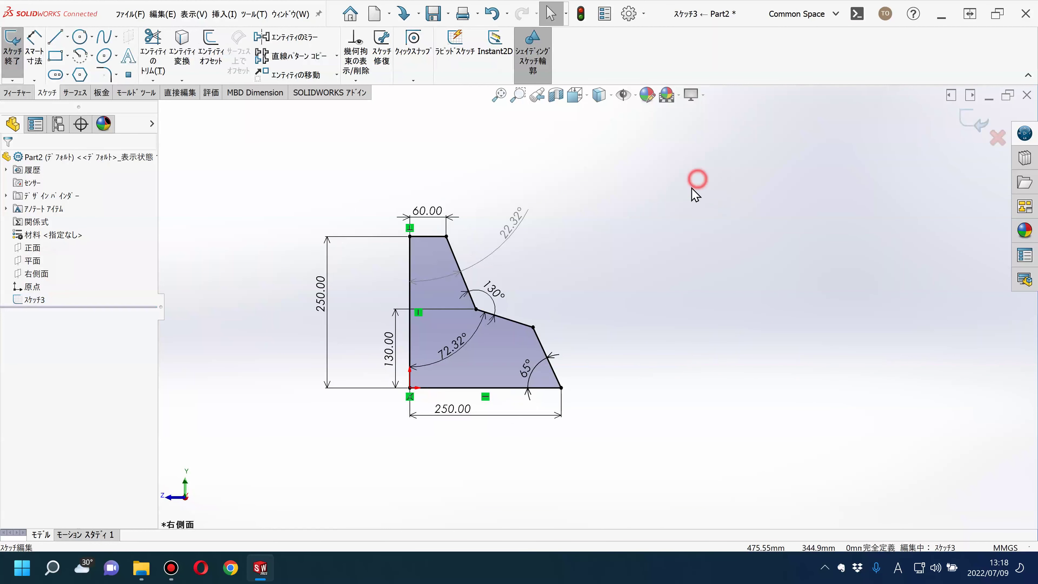
left_click(321, 303)
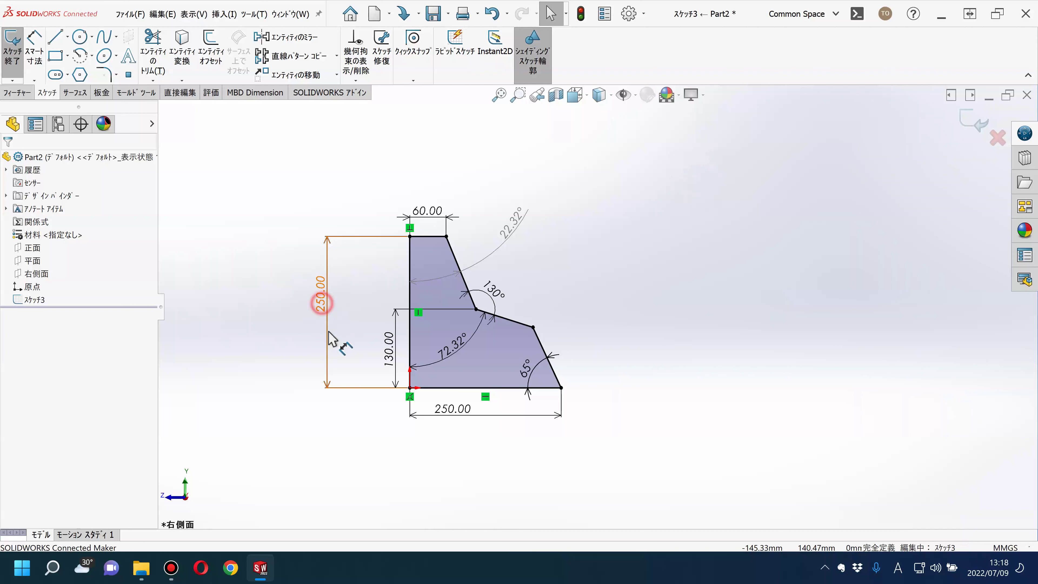
left_click_drag(331, 338, 332, 359)
key("Delete")
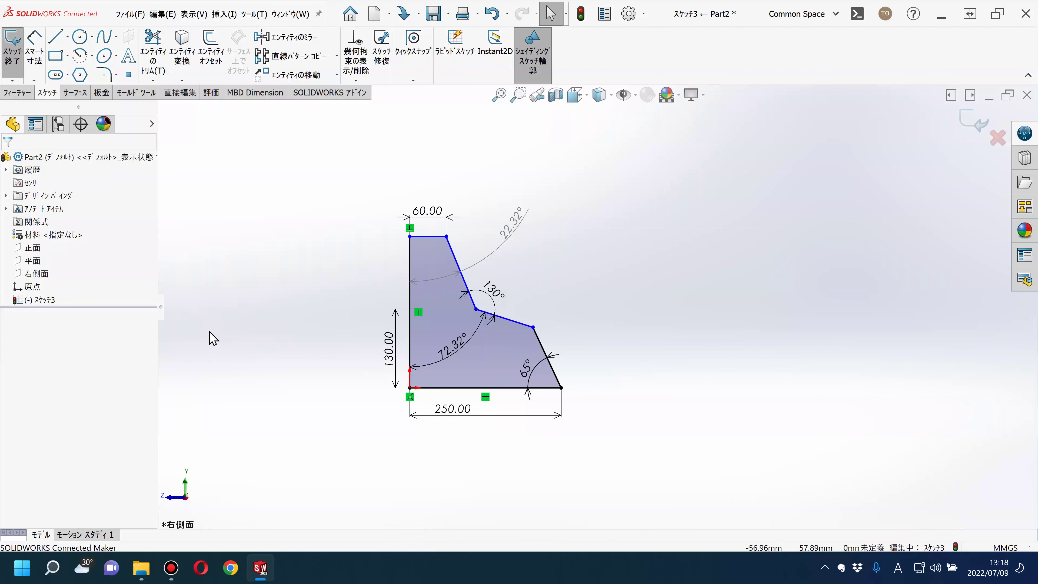
Draw a horizontal centerline about 311.89 mm long running left from the origin.
left_click(68, 38)
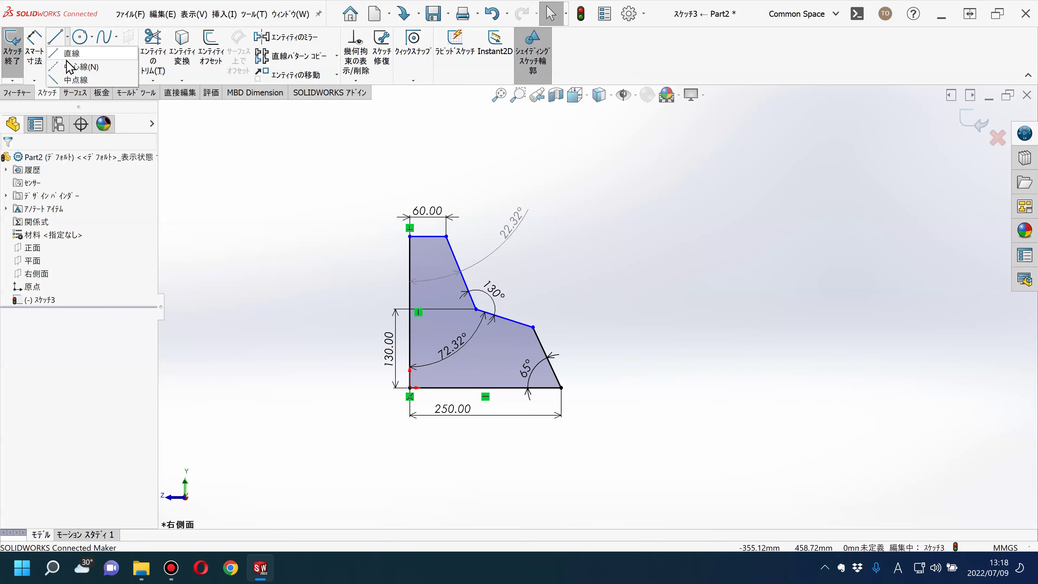
left_click(66, 72)
left_click(410, 388)
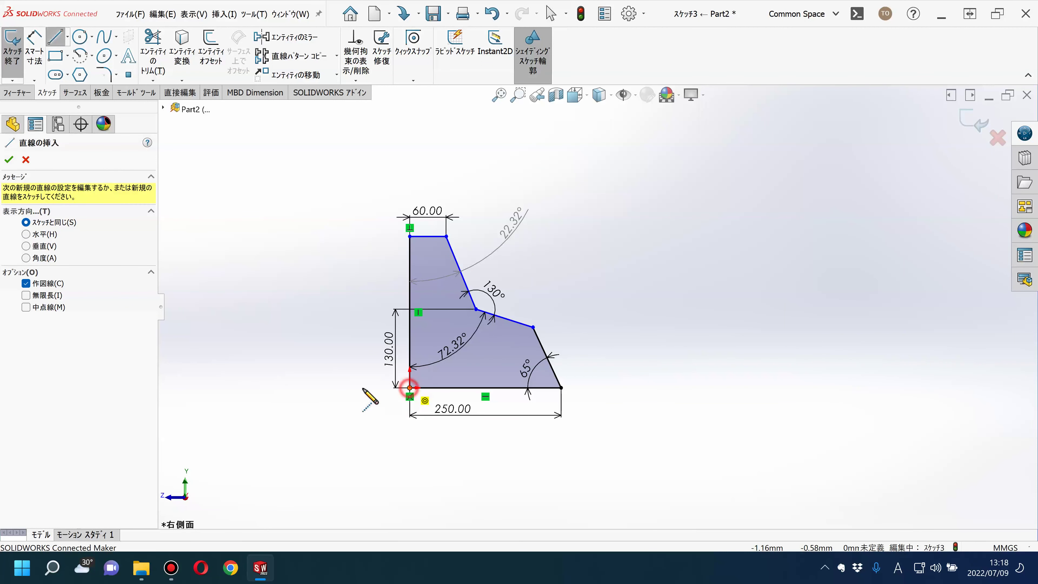
left_click(221, 385)
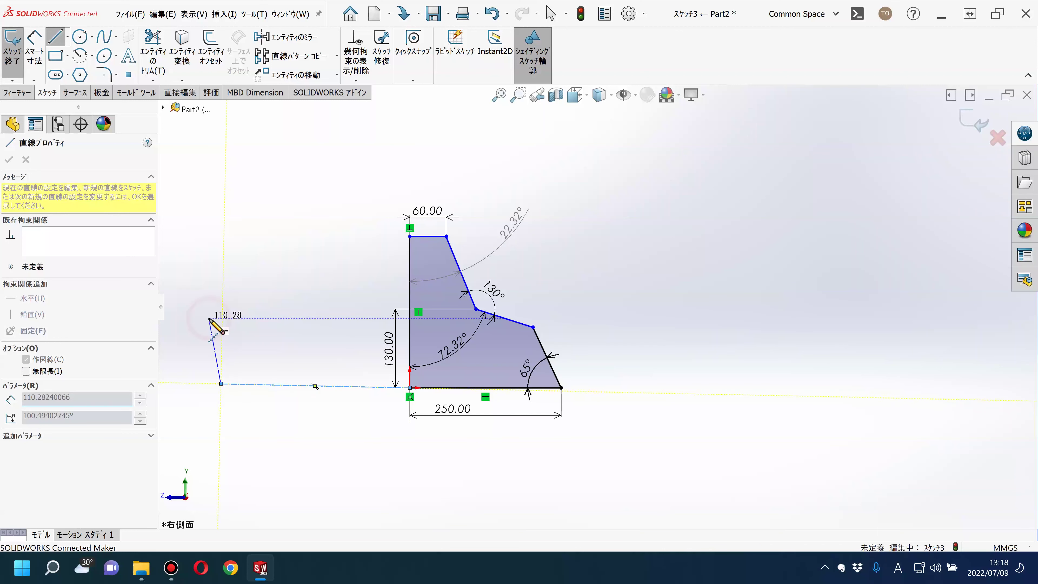
key("Escape")
left_click(266, 385)
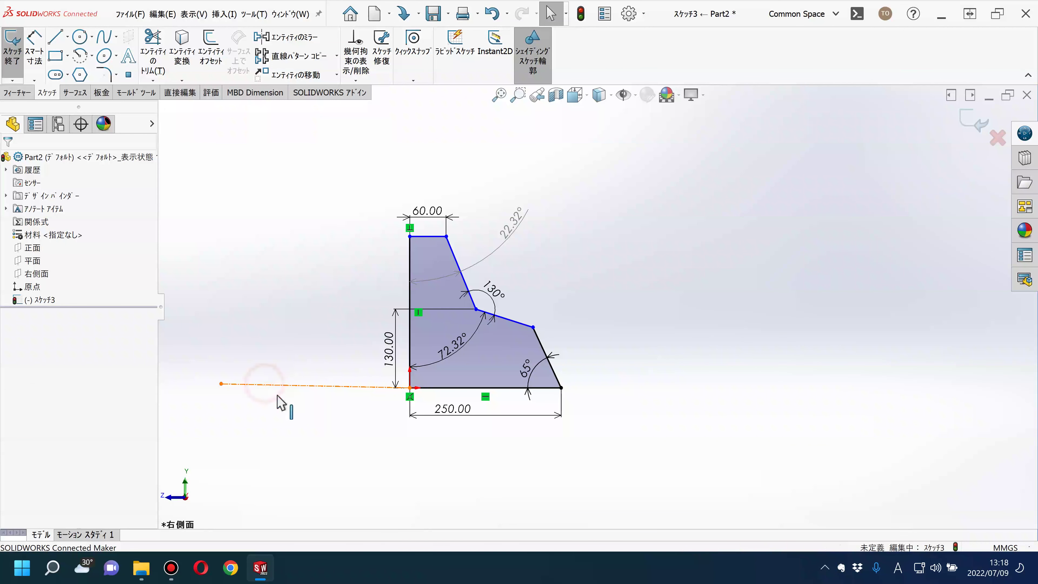
left_click(15, 260)
left_click(286, 441)
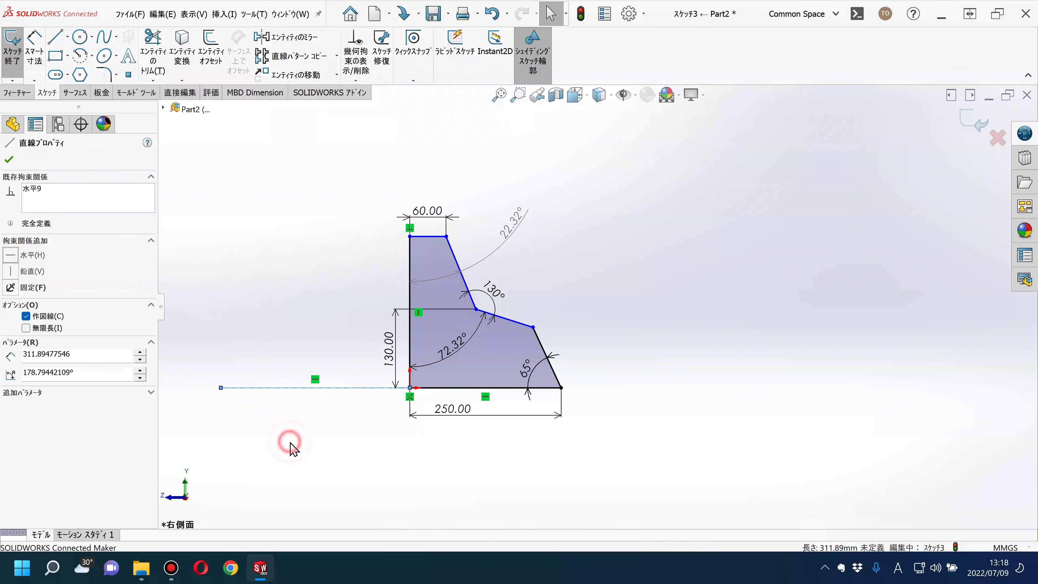
left_click(244, 387)
left_click(27, 317)
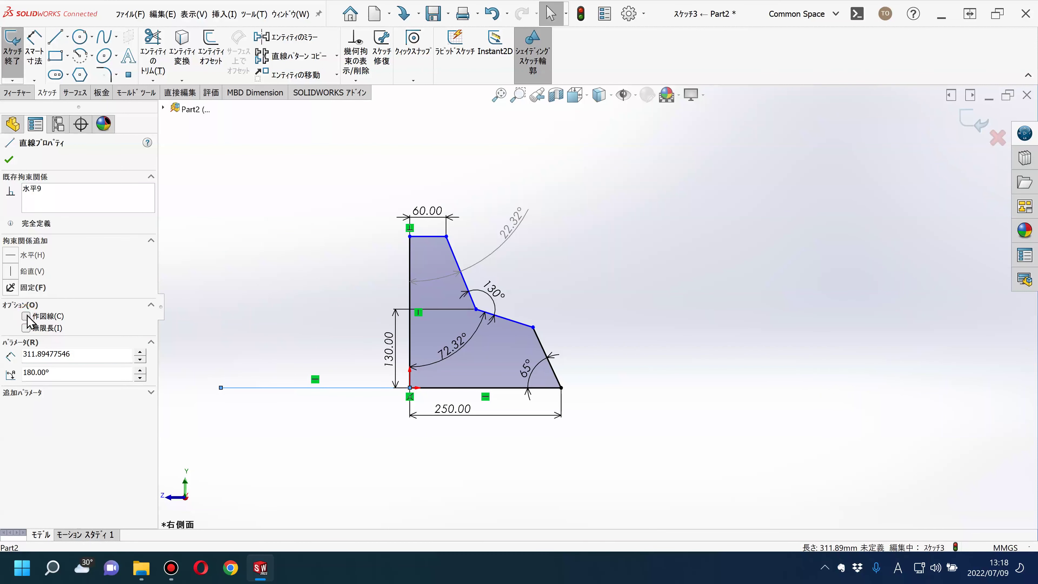
left_click(289, 244)
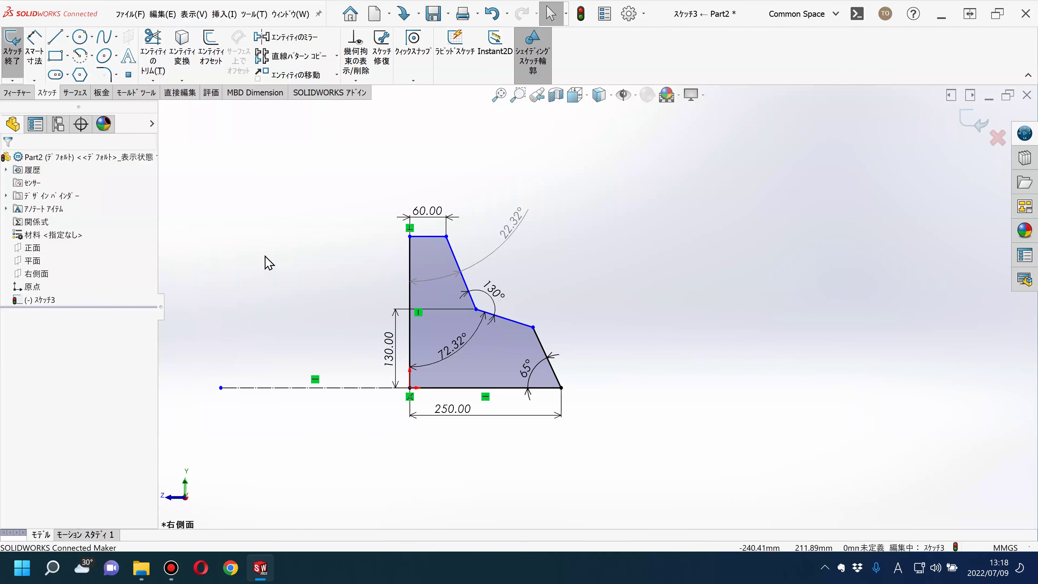
Dimension the top edge to the centerline as a 500.00 diameter and exit the sketch.
left_click(34, 49)
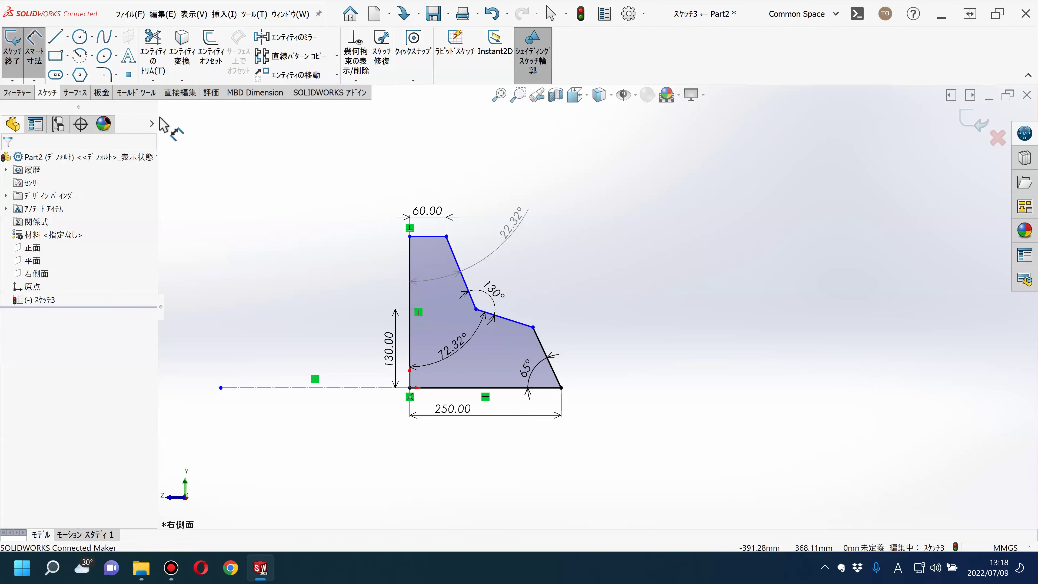
left_click(284, 387)
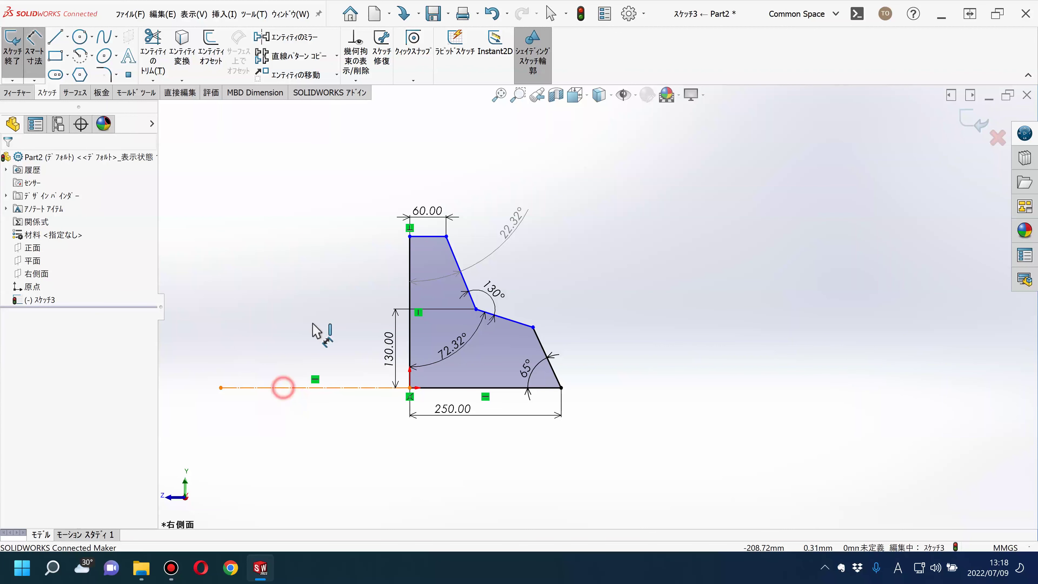
left_click(418, 236)
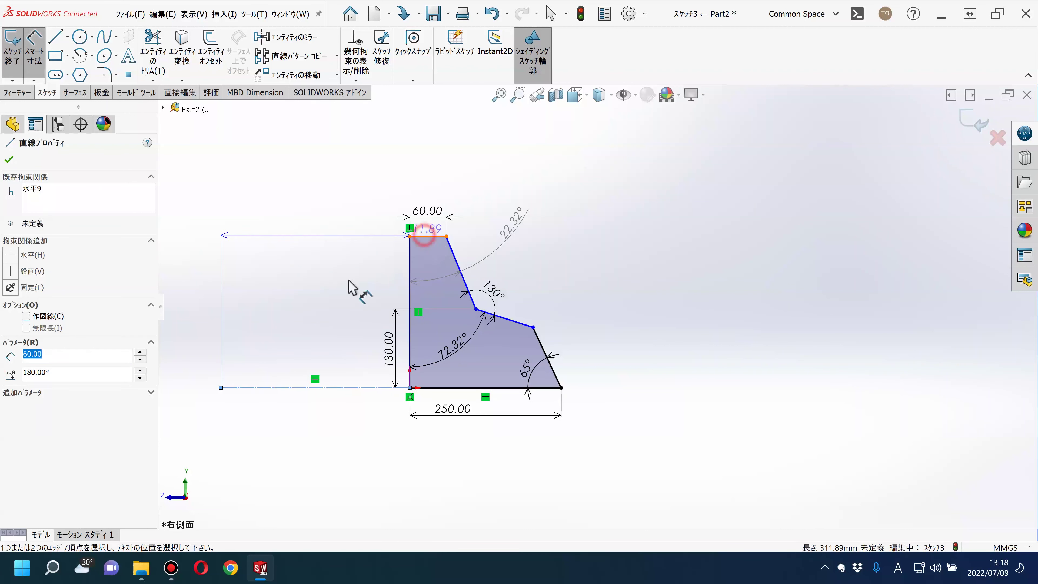
left_click(336, 424)
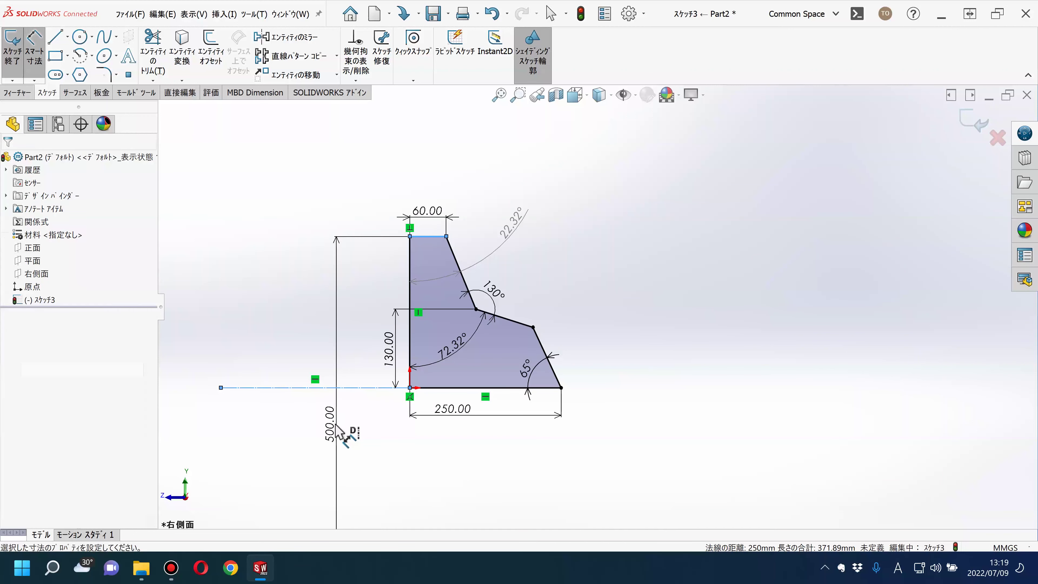
key("Return")
left_click(384, 445)
scroll(394, 453, "up", 3)
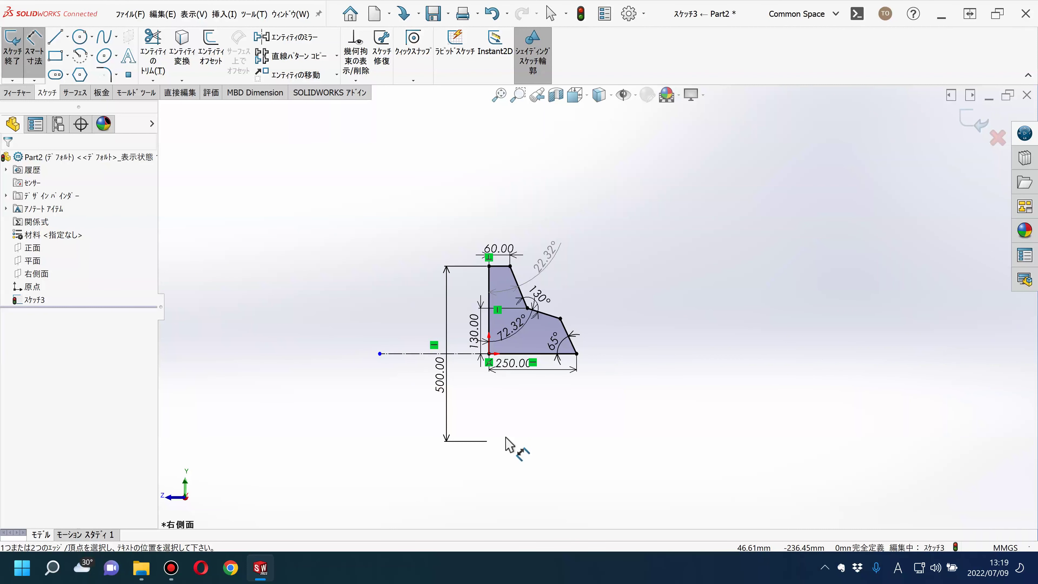
scroll(527, 421, "down", 2)
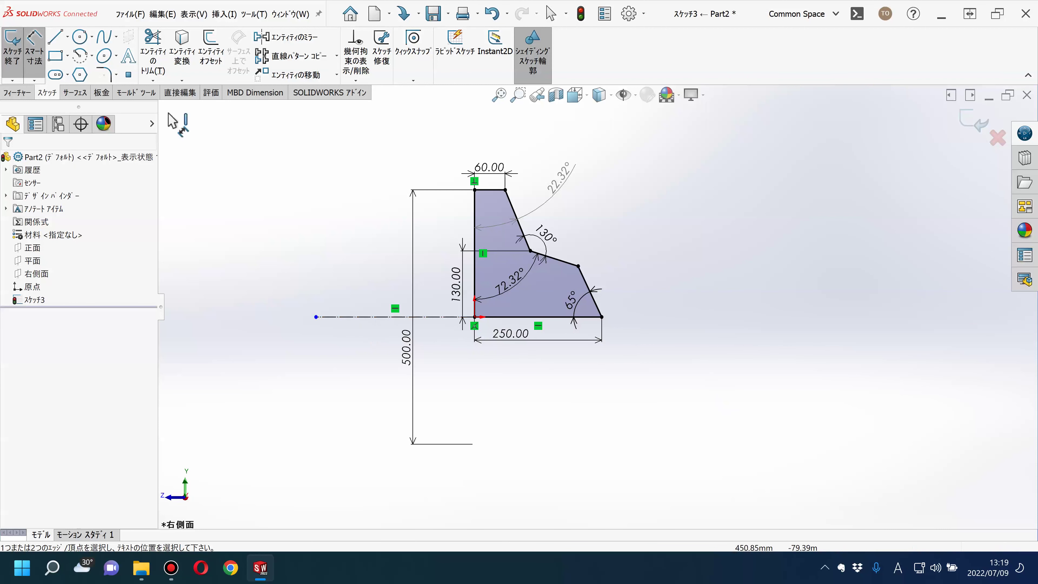
left_click(8, 56)
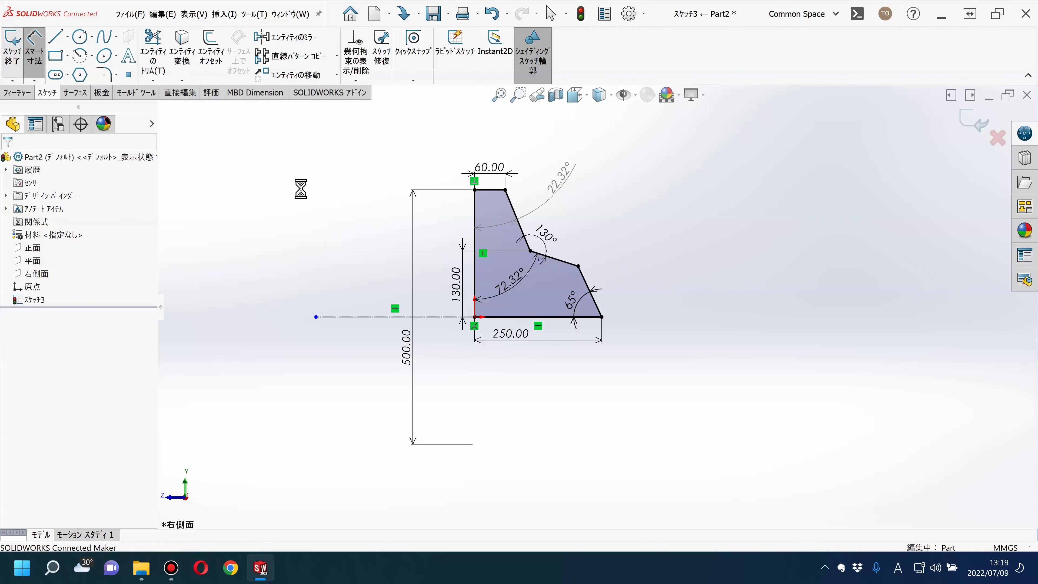
Revolve Sketch3 360° Blind about the horizontal centerline to create Revolve1.
left_click(35, 299)
left_click(54, 47)
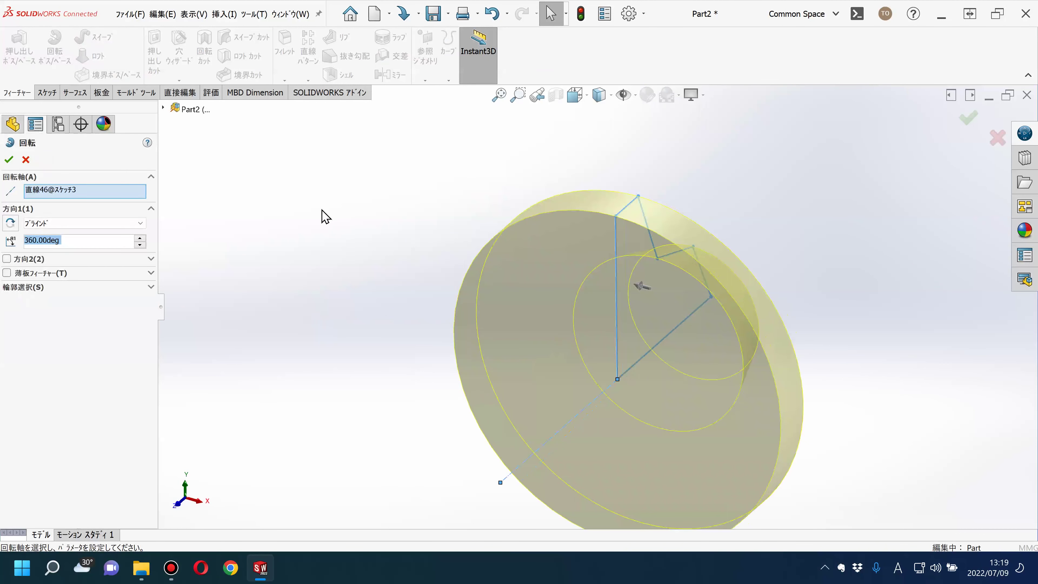
mouse_move(298, 378)
middle_mouse_down()
mouse_move(284, 440)
mouse_move(528, 422)
mouse_move(544, 381)
middle_mouse_up()
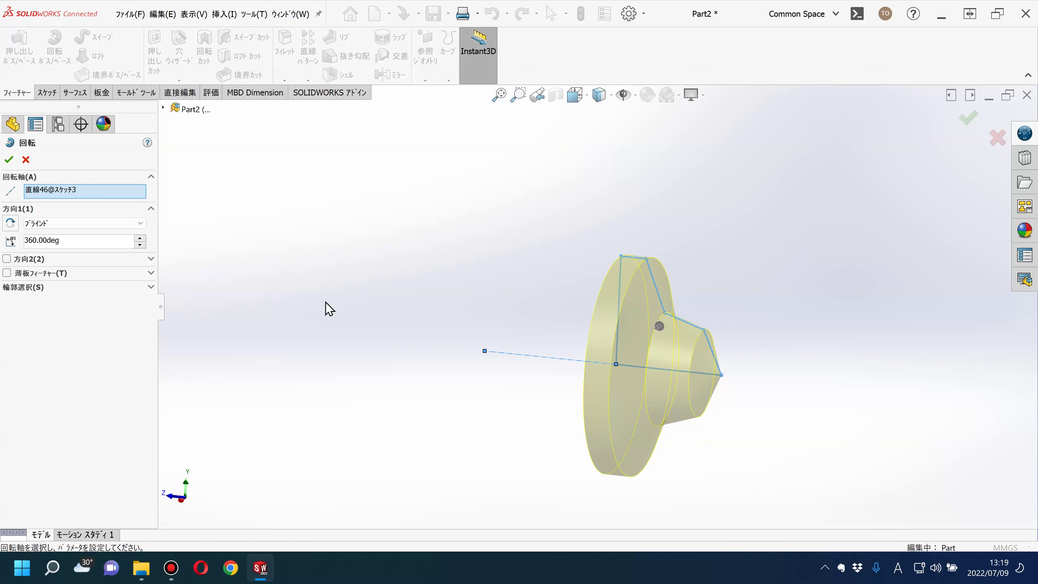
left_click(9, 160)
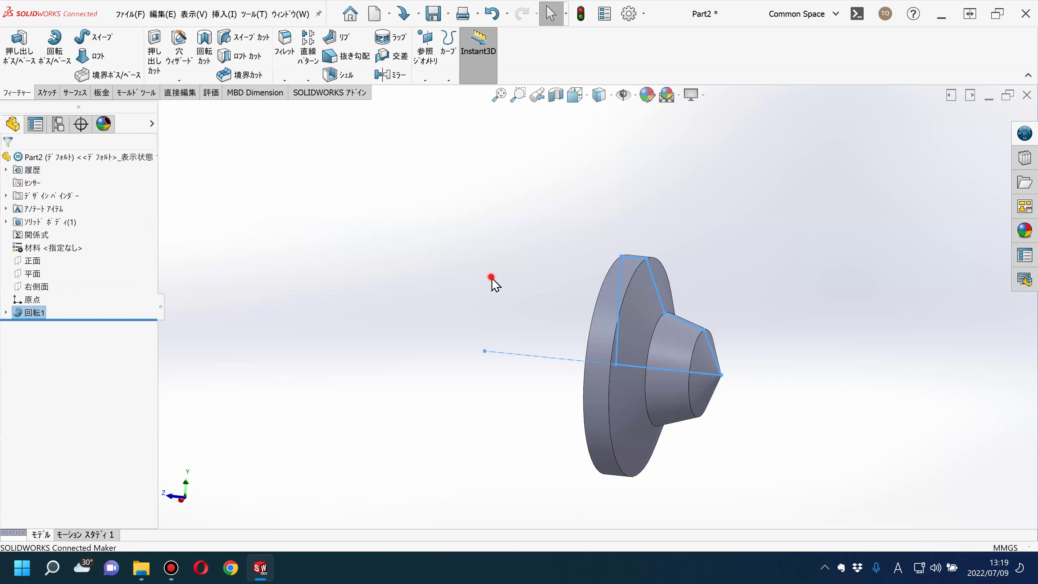
scroll(779, 396, "down", 2)
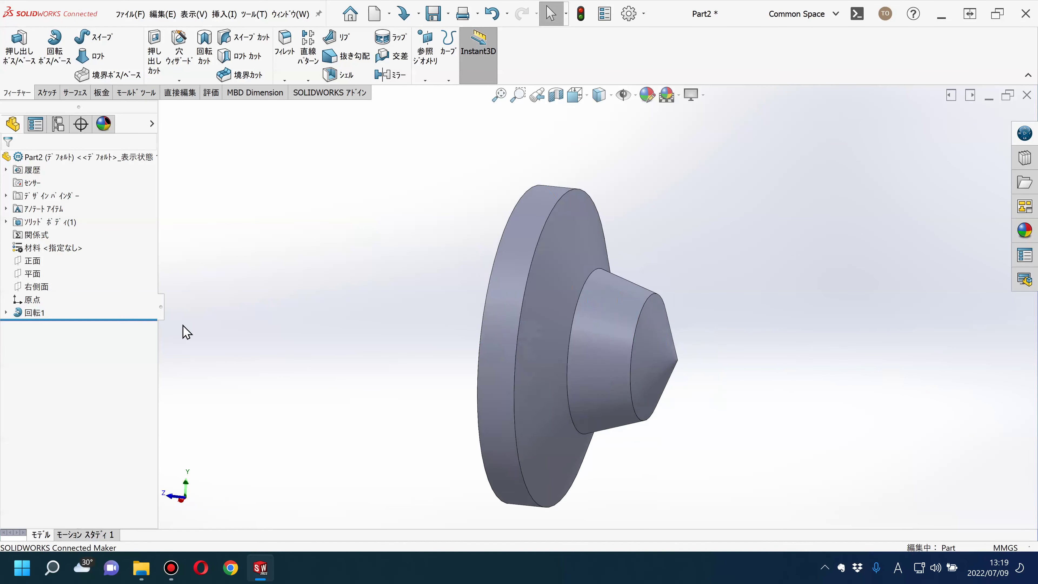
left_click(35, 313)
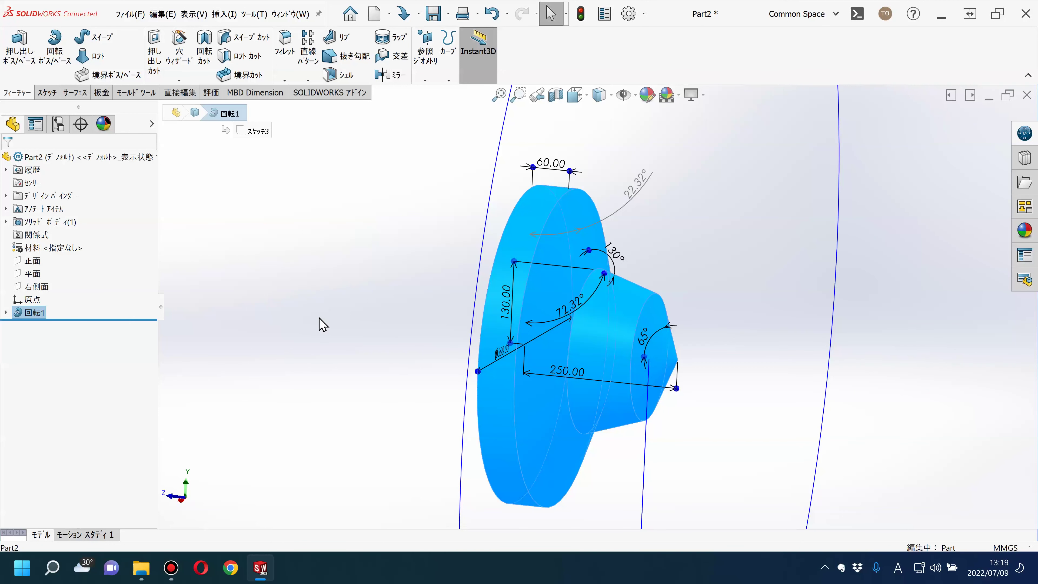
left_click(323, 325)
key("f")
mouse_move(416, 327)
middle_mouse_down()
mouse_move(649, 332)
mouse_move(320, 352)
mouse_move(750, 349)
middle_mouse_up()
scroll(429, 296, "down", 2)
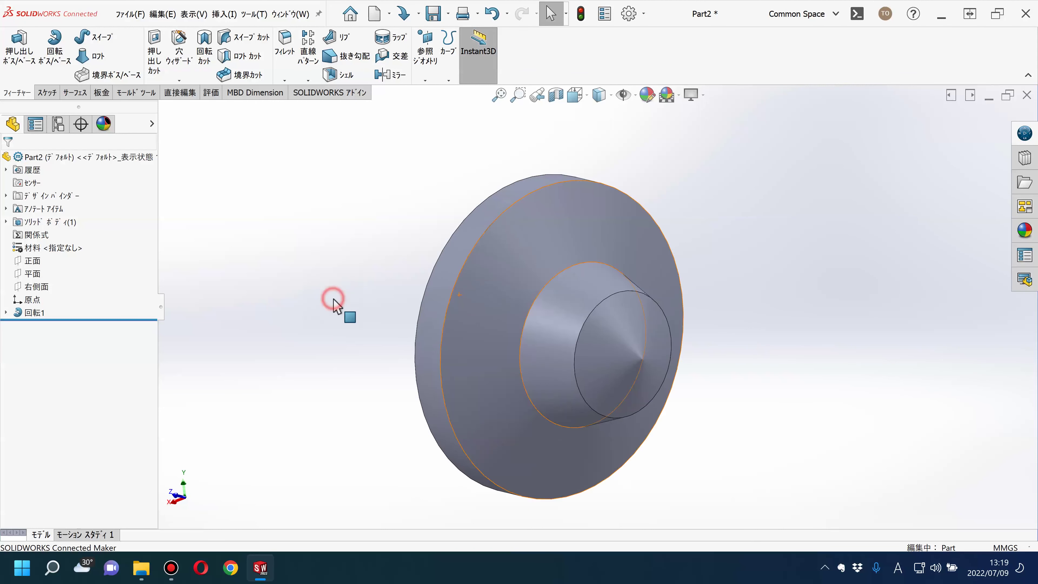